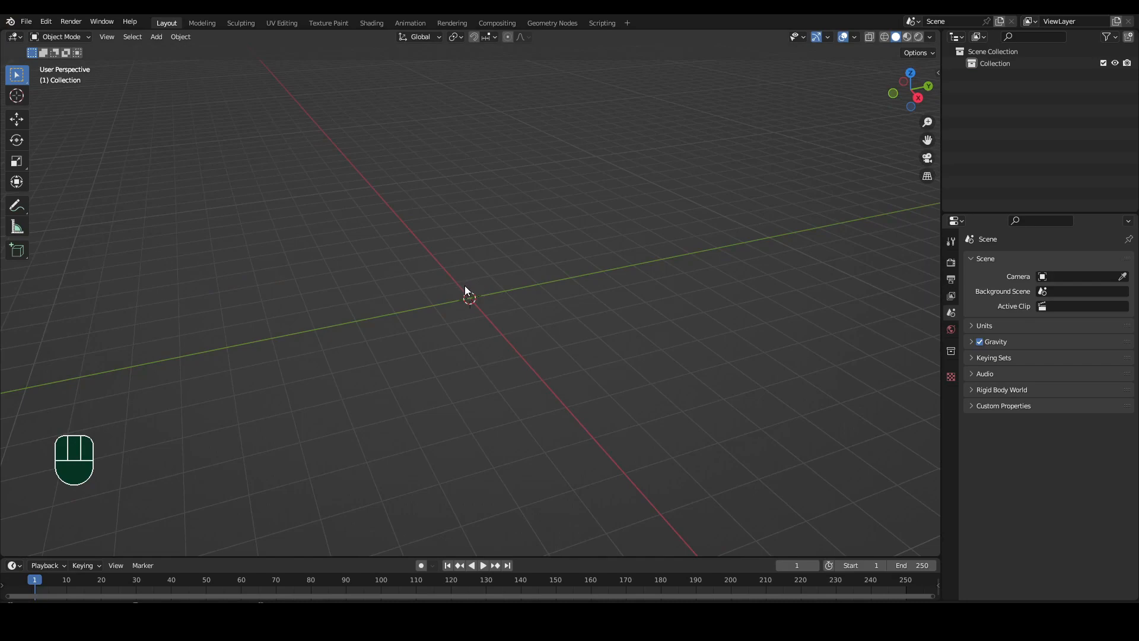
Add a cube mesh at the centre of the empty scene
{"action": "key", "text": "shift+a"}
{"action": "mouse_move", "coordinate": [466, 287]}
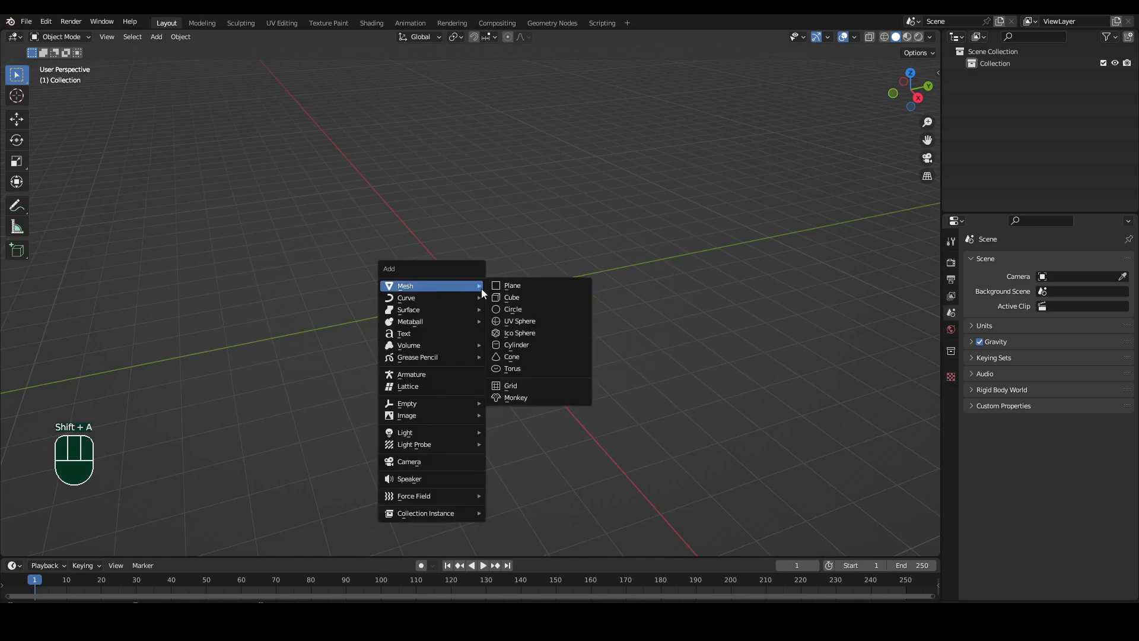
{"action": "left_click", "coordinate": [518, 296]}
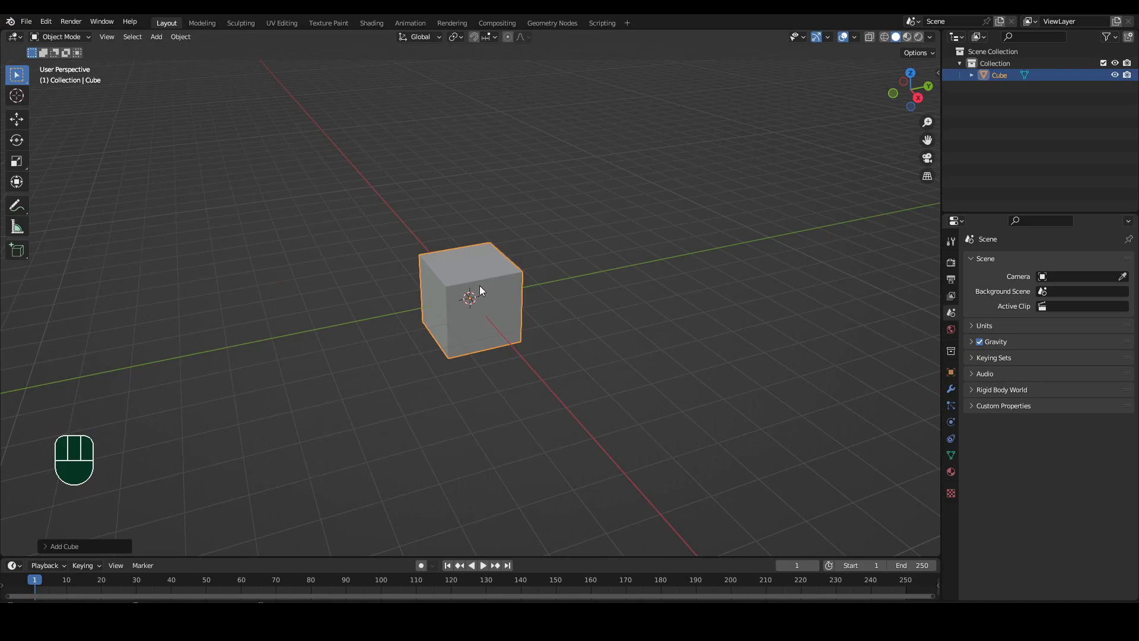
Activate the Move tool, widen the toolbar to show tool names, and shift the cube slightly off the origin
{"action": "left_click", "coordinate": [16, 120]}
{"action": "left_click_drag", "start_coordinate": [30, 122], "coordinate": [75, 123]}
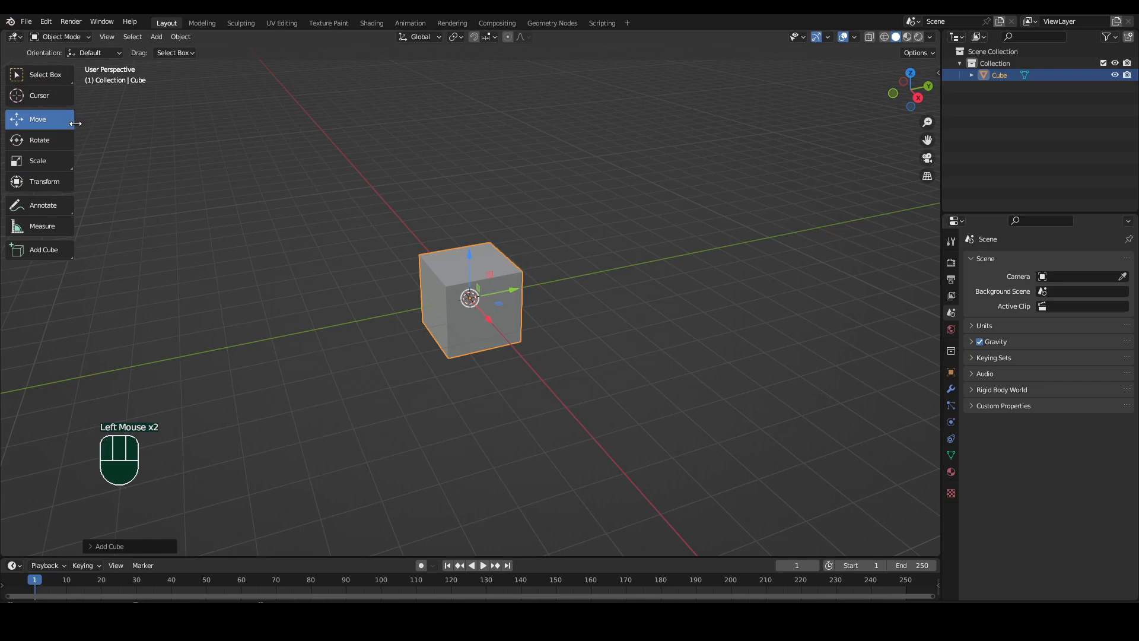
{"action": "left_click_drag", "start_coordinate": [472, 304], "coordinate": [496, 300]}
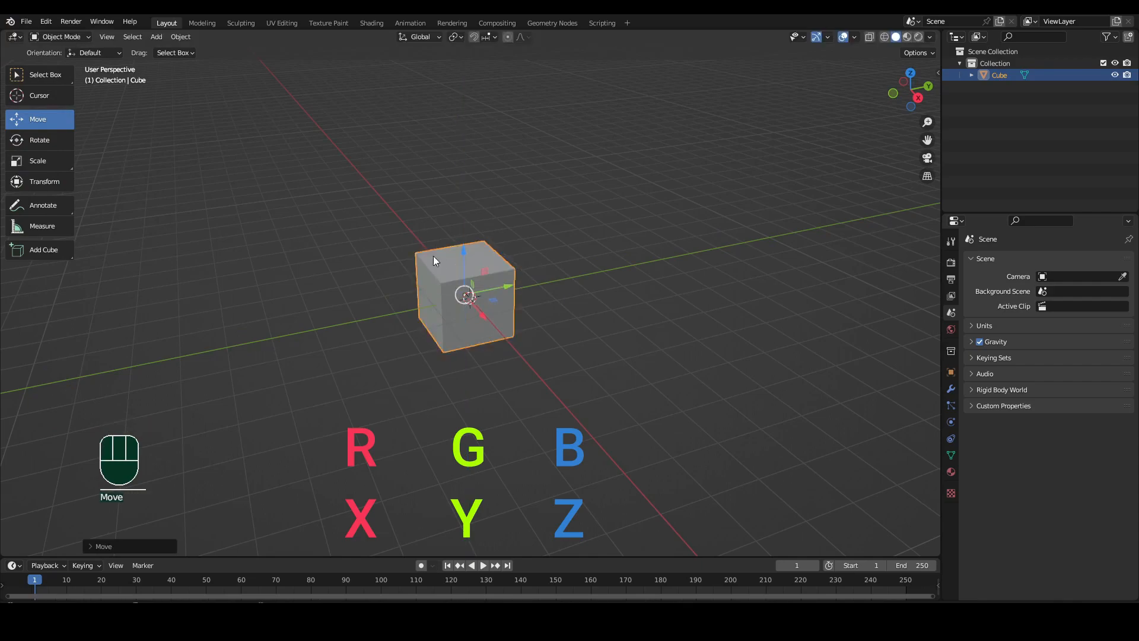
Rotate the cube with the Rotate tool and enlarge it with the Scale tool, finishing with Select Box active and the toolbar narrowed
{"action": "left_click", "coordinate": [53, 142]}
{"action": "mouse_move", "coordinate": [452, 254]}
{"action": "left_mouse_down"}
{"action": "mouse_move", "coordinate": [469, 297]}
{"action": "mouse_move", "coordinate": [490, 298]}
{"action": "mouse_move", "coordinate": [486, 266]}
{"action": "mouse_move", "coordinate": [445, 267]}
{"action": "left_mouse_up"}
{"action": "left_click", "coordinate": [58, 161]}
{"action": "left_click_drag", "start_coordinate": [481, 314], "coordinate": [534, 264]}
{"action": "mouse_move", "coordinate": [465, 274]}
{"action": "left_mouse_down"}
{"action": "mouse_move", "coordinate": [466, 238]}
{"action": "mouse_move", "coordinate": [461, 256]}
{"action": "left_mouse_up"}
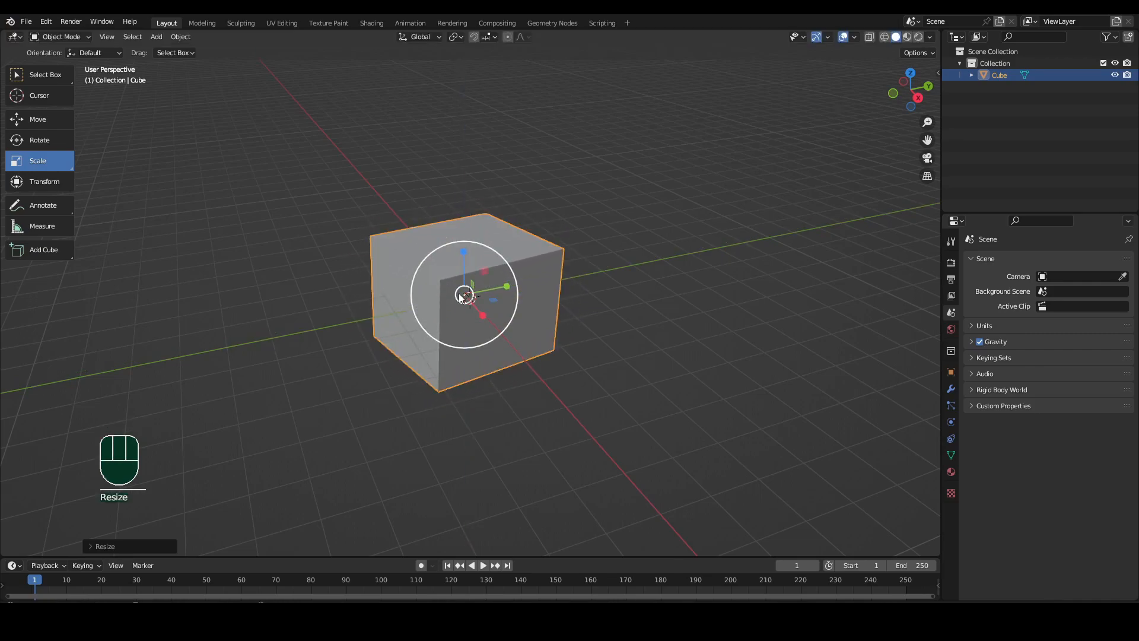
{"action": "left_click", "coordinate": [44, 77]}
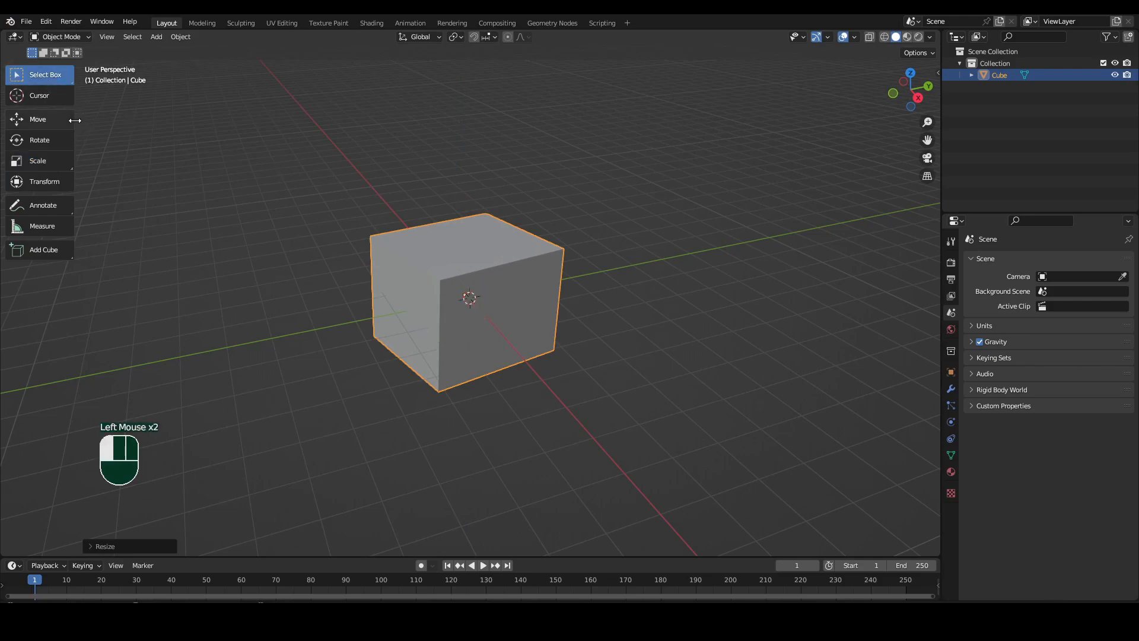
{"action": "left_click_drag", "start_coordinate": [74, 121], "coordinate": [42, 121]}
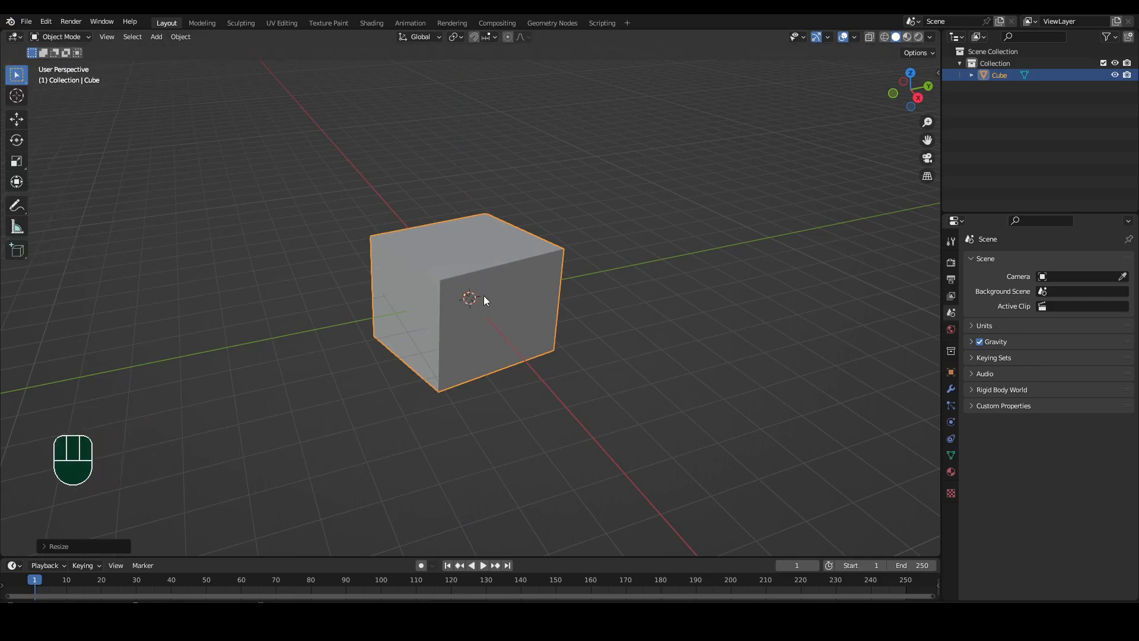
Move the cube slightly upward along the global Z axis, trying the X and Y constraints before confirming
{"action": "key", "text": "g"}
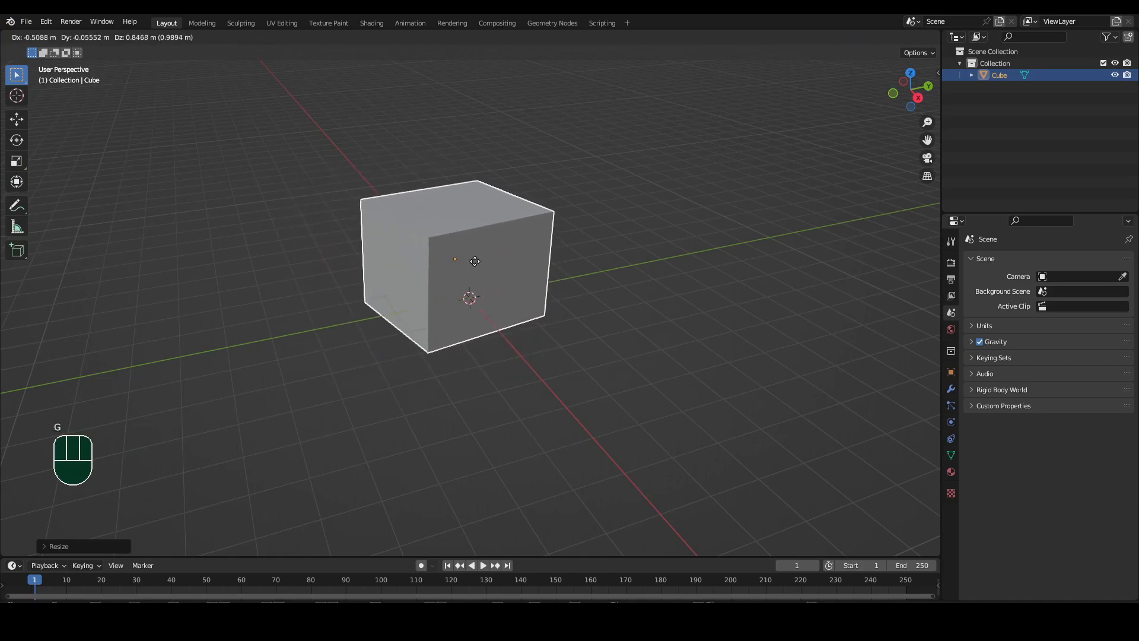
{"action": "key", "text": "x"}
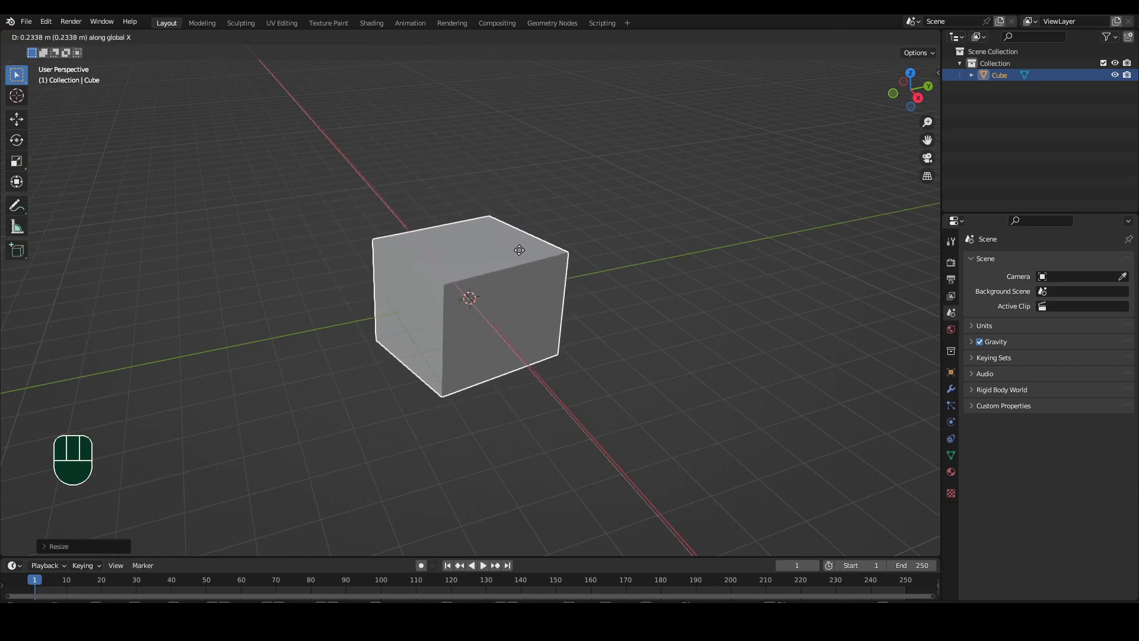
{"action": "key", "text": "y"}
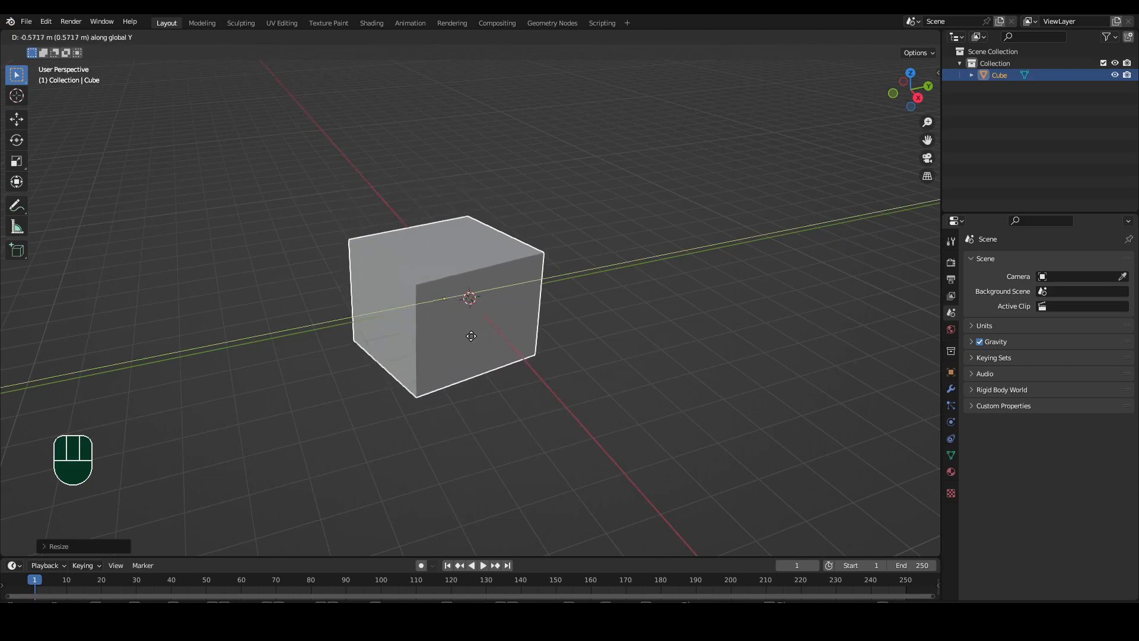
{"action": "key", "text": "z"}
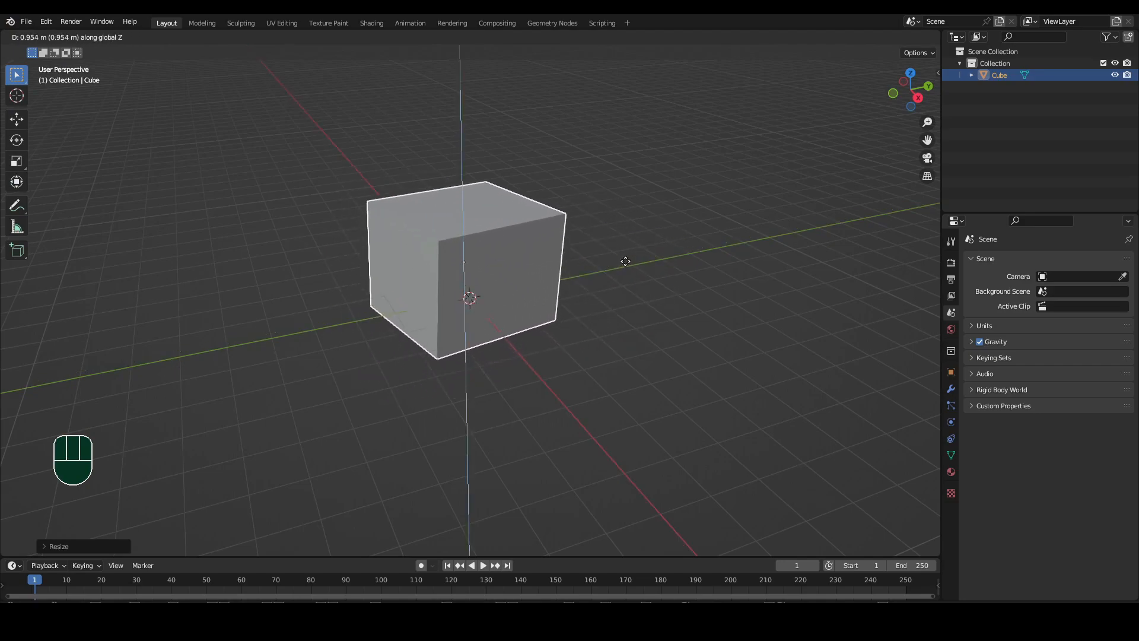
{"action": "left_click", "coordinate": [561, 290]}
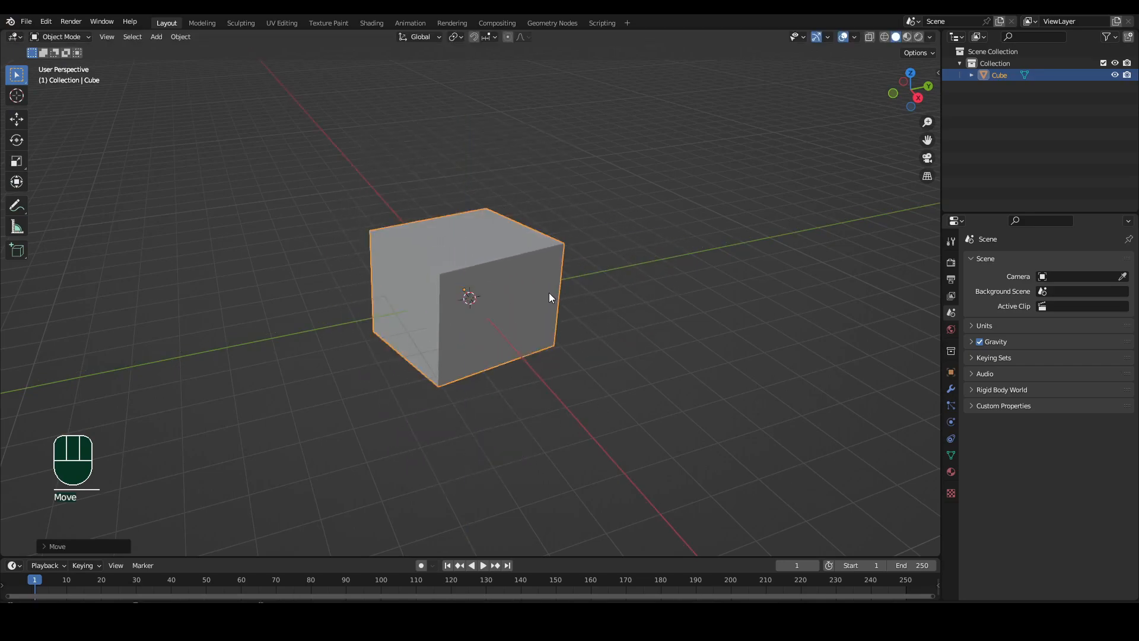
Rotate the cube about the global Z axis, trying the X and Y constraints before confirming
{"action": "key", "text": "r"}
{"action": "key", "text": "x"}
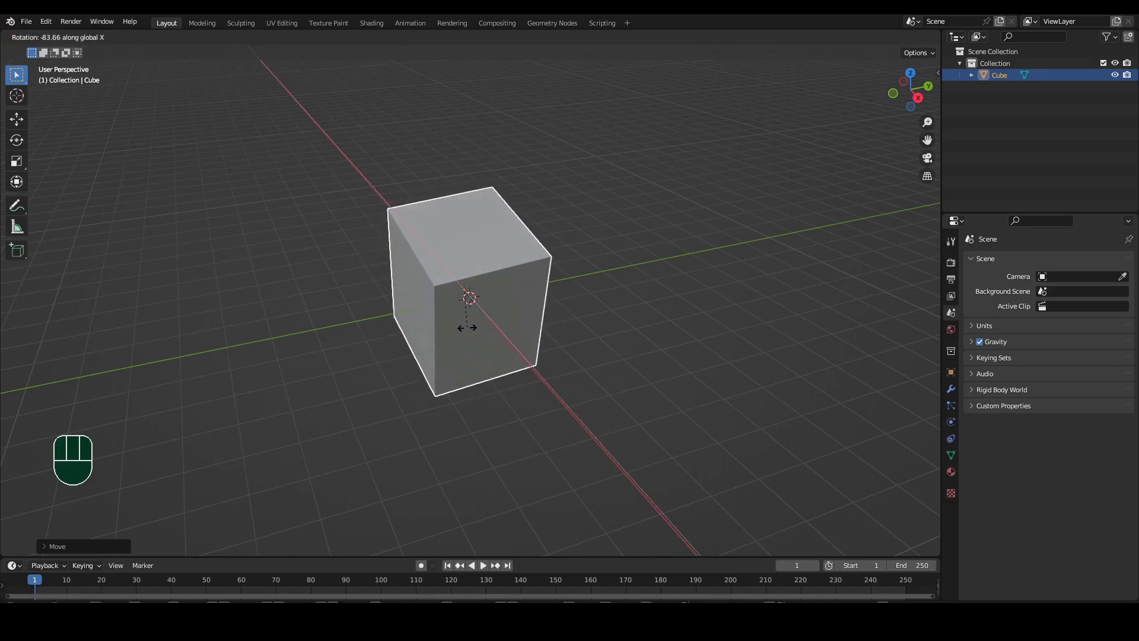
{"action": "key", "text": "y"}
{"action": "key", "text": "z"}
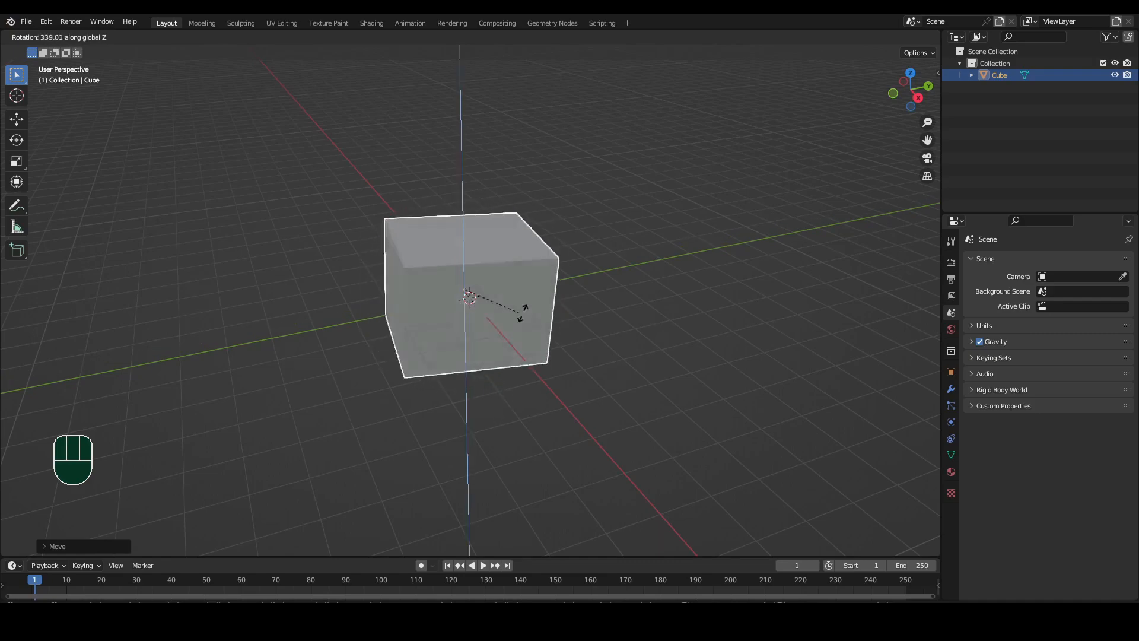
{"action": "left_click", "coordinate": [501, 356]}
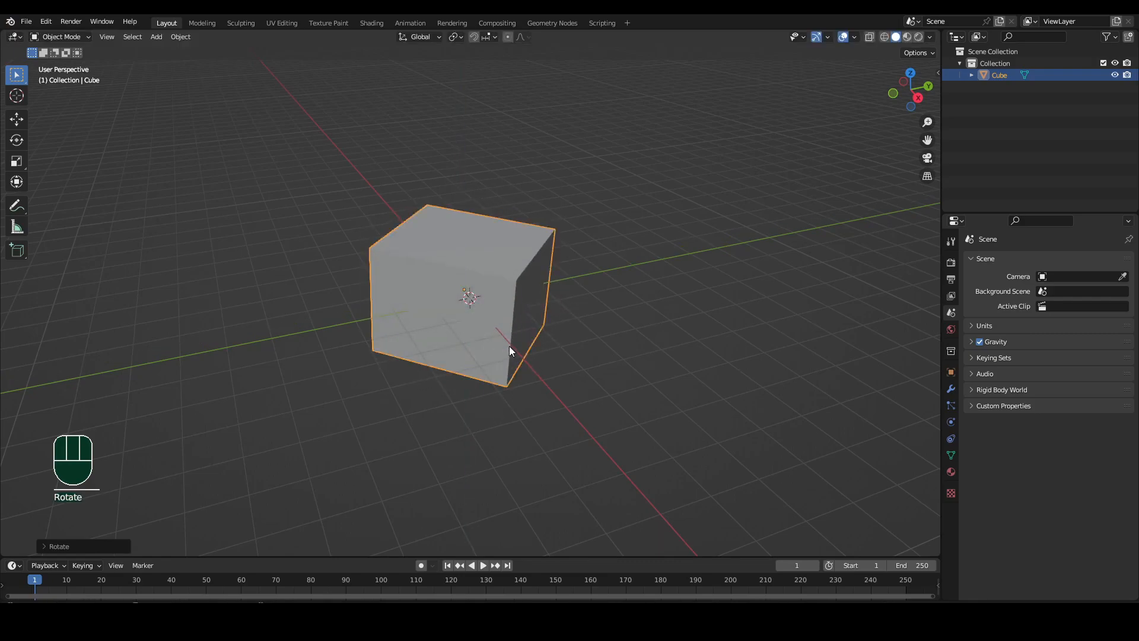
Scale the cube along the global Z axis by about 1.00, trying the Y constraint before confirming
{"action": "key", "text": "s"}
{"action": "key", "text": "y"}
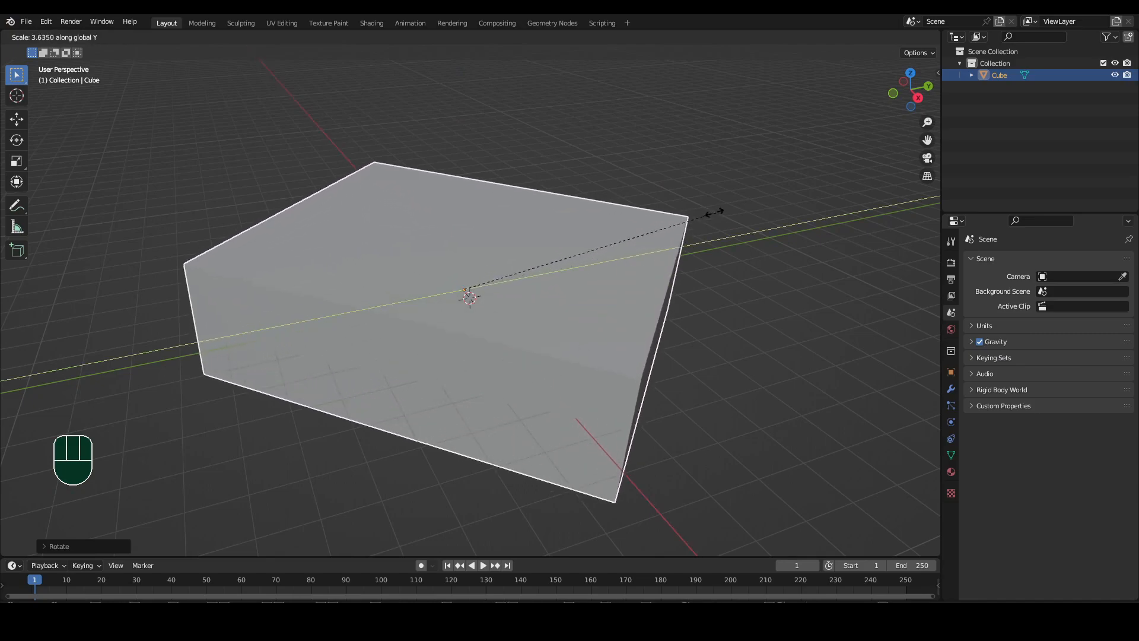
{"action": "key", "text": "z"}
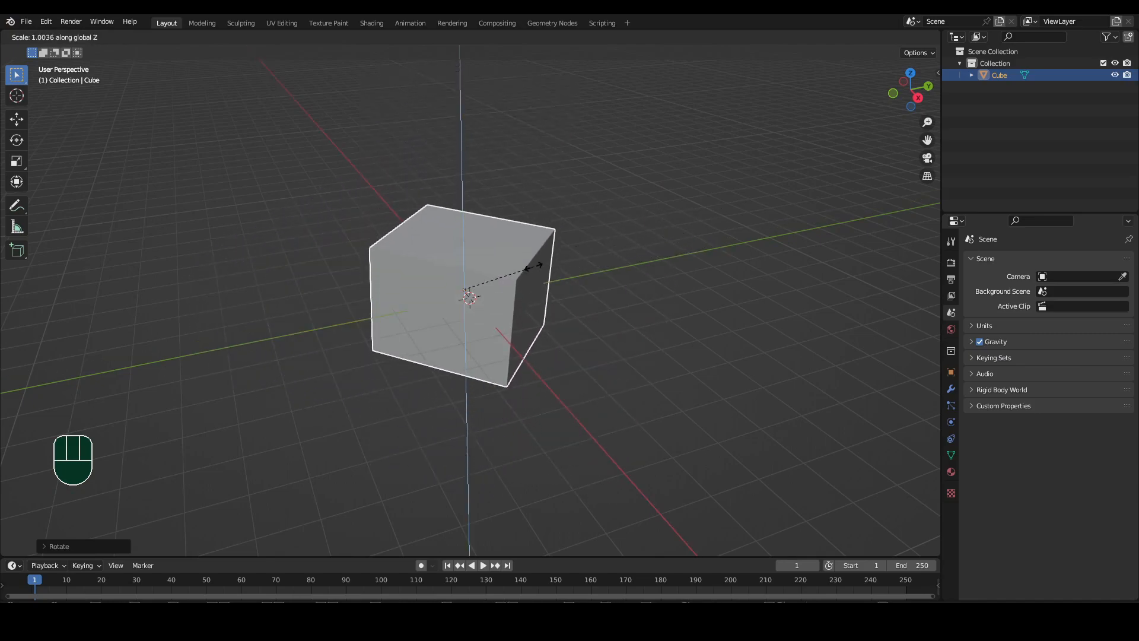
{"action": "left_click", "coordinate": [533, 265]}
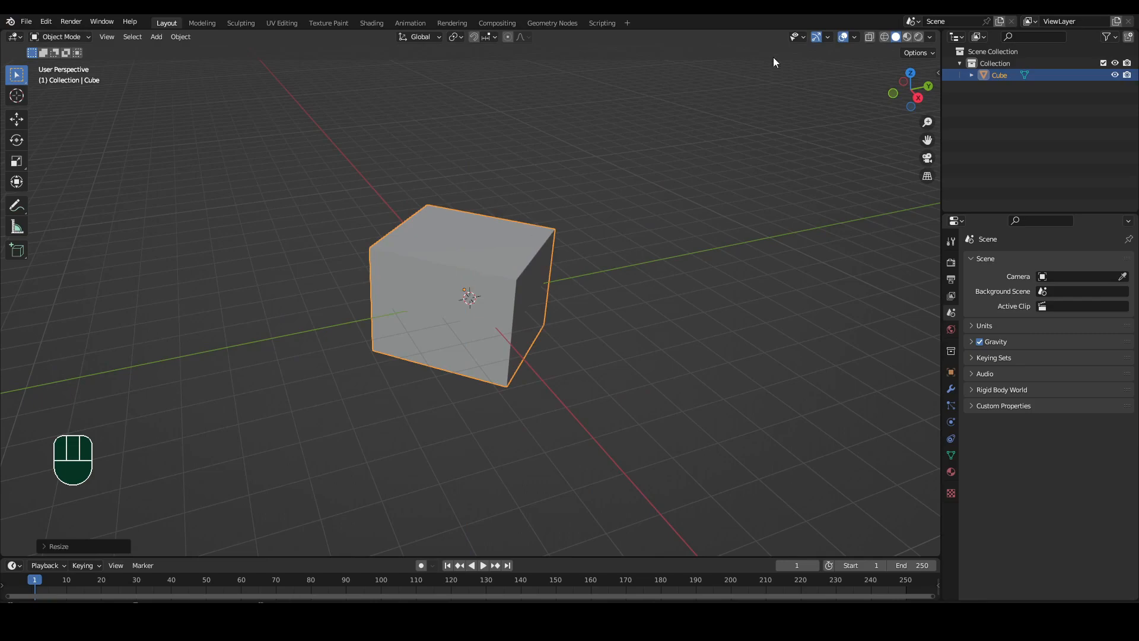
Show the object Move gizmo in the viewport and nudge the cube along the Y, Z and X axes with it
{"action": "left_click", "coordinate": [828, 37]}
{"action": "left_click", "coordinate": [786, 151]}
{"action": "mouse_move", "coordinate": [511, 283]}
{"action": "left_mouse_down"}
{"action": "mouse_move", "coordinate": [539, 276]}
{"action": "mouse_move", "coordinate": [514, 282]}
{"action": "left_mouse_up"}
{"action": "left_click_drag", "start_coordinate": [466, 249], "coordinate": [464, 247]}
{"action": "left_click_drag", "start_coordinate": [485, 314], "coordinate": [491, 290]}
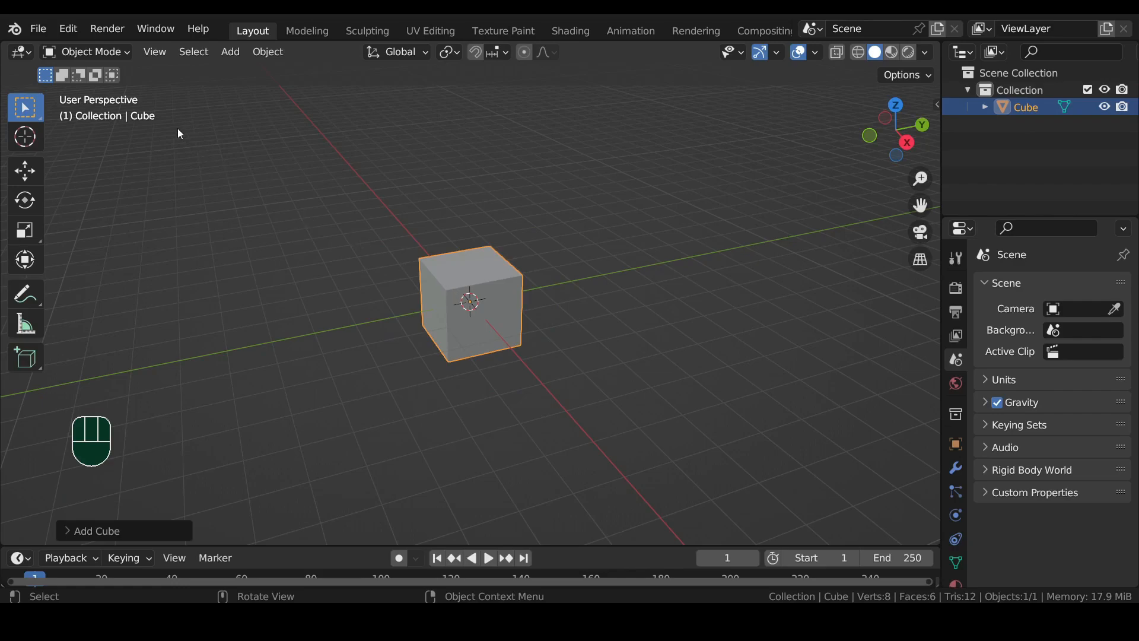
Enter Edit Mode on the cube and cycle through the vertex, edge and face selection modes
{"action": "left_click", "coordinate": [102, 51]}
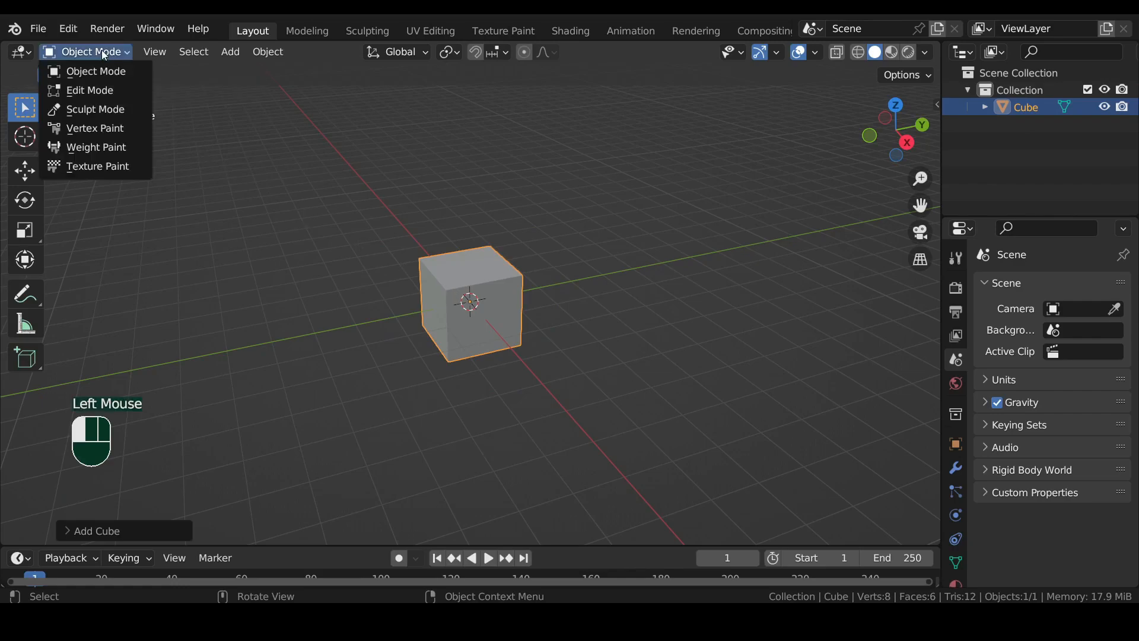
{"action": "left_click", "coordinate": [96, 90]}
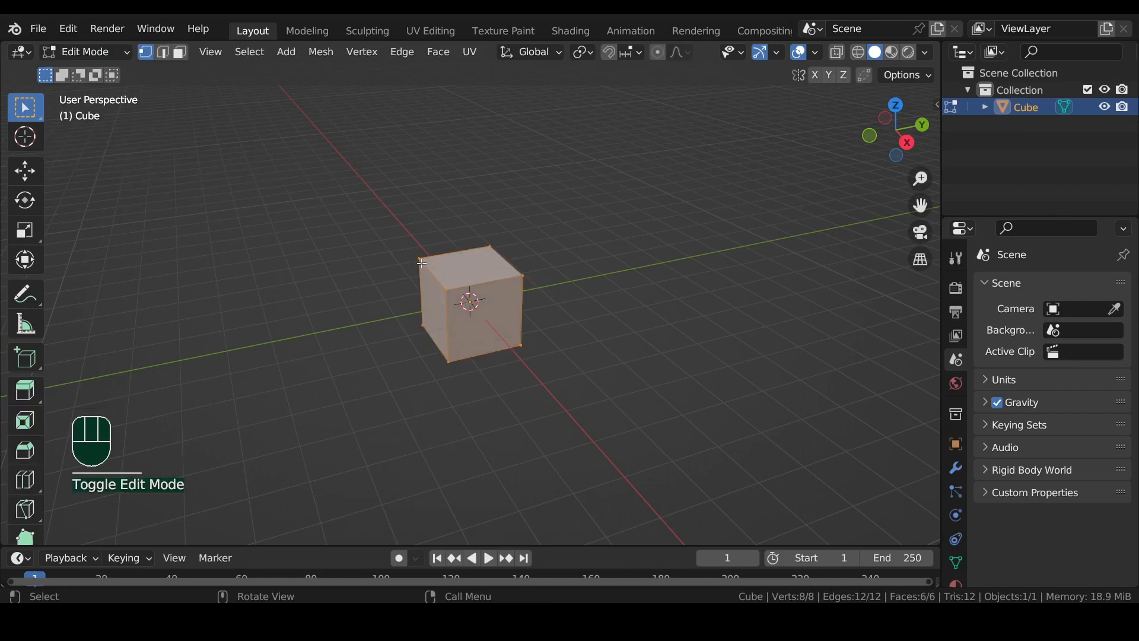
{"action": "key", "text": "Tab"}
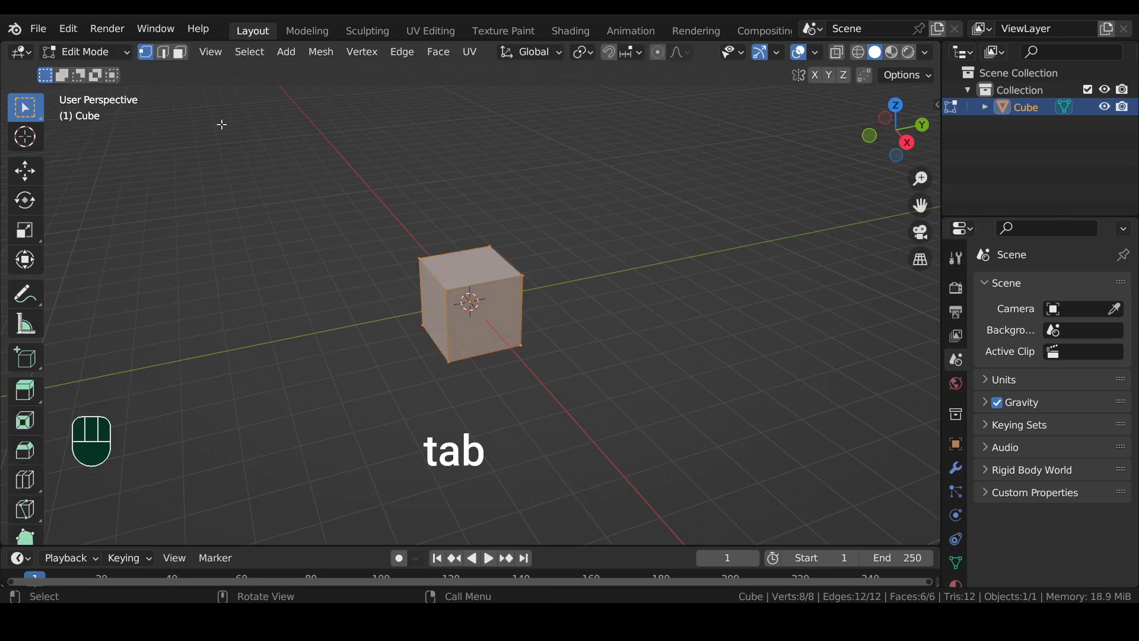
{"action": "left_click", "coordinate": [164, 56]}
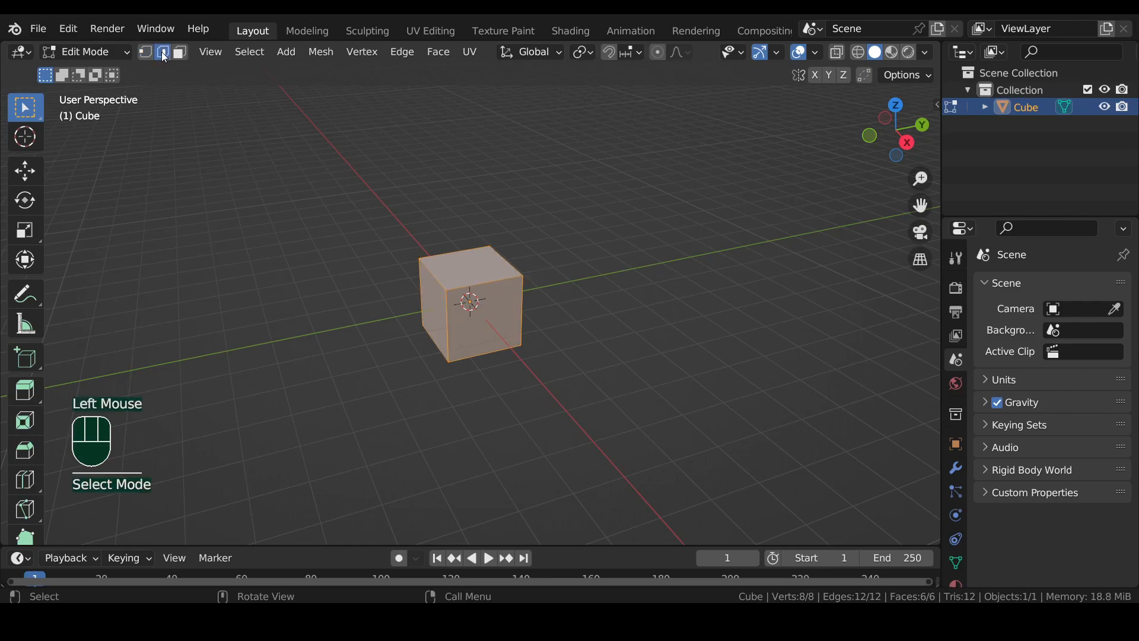
{"action": "left_click", "coordinate": [181, 56]}
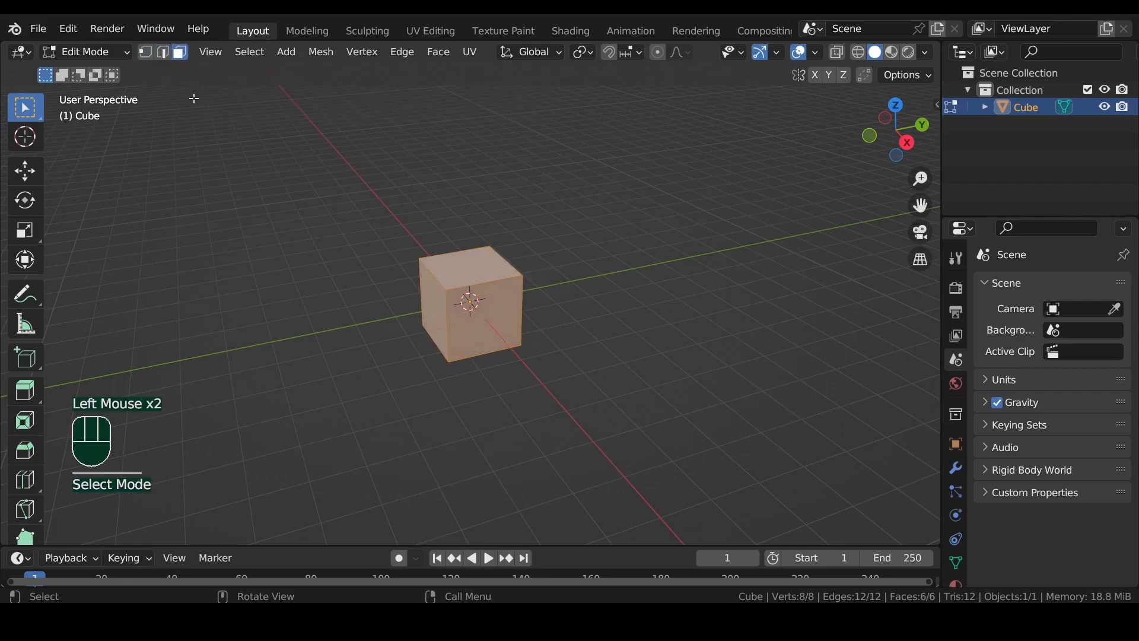
{"action": "key", "text": "1"}
{"action": "key", "text": "2"}
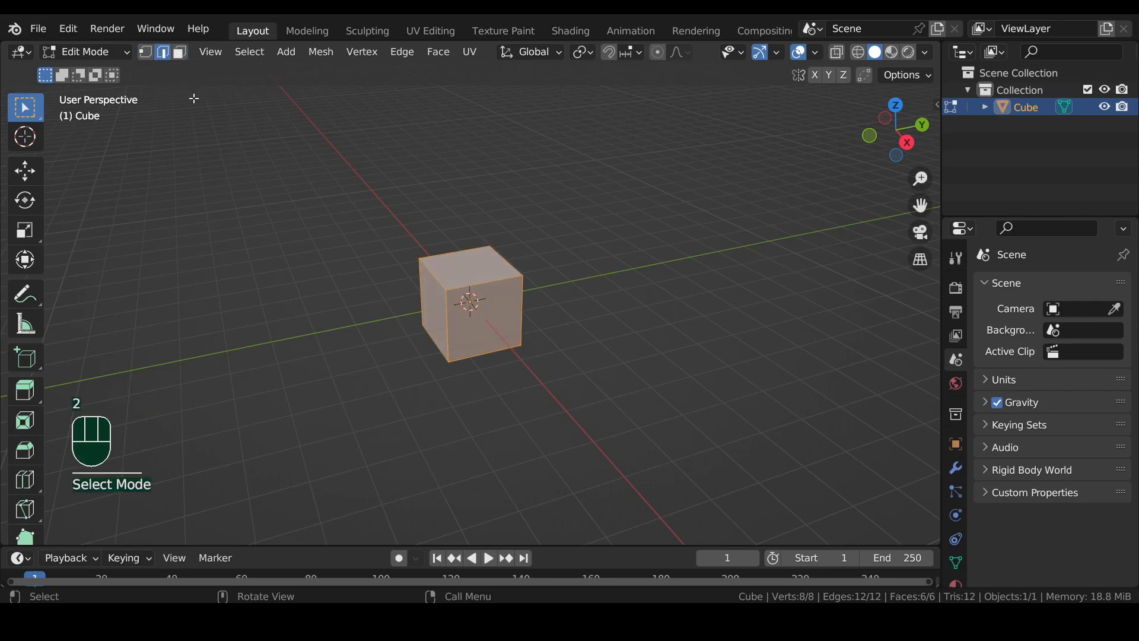
{"action": "key", "text": "3"}
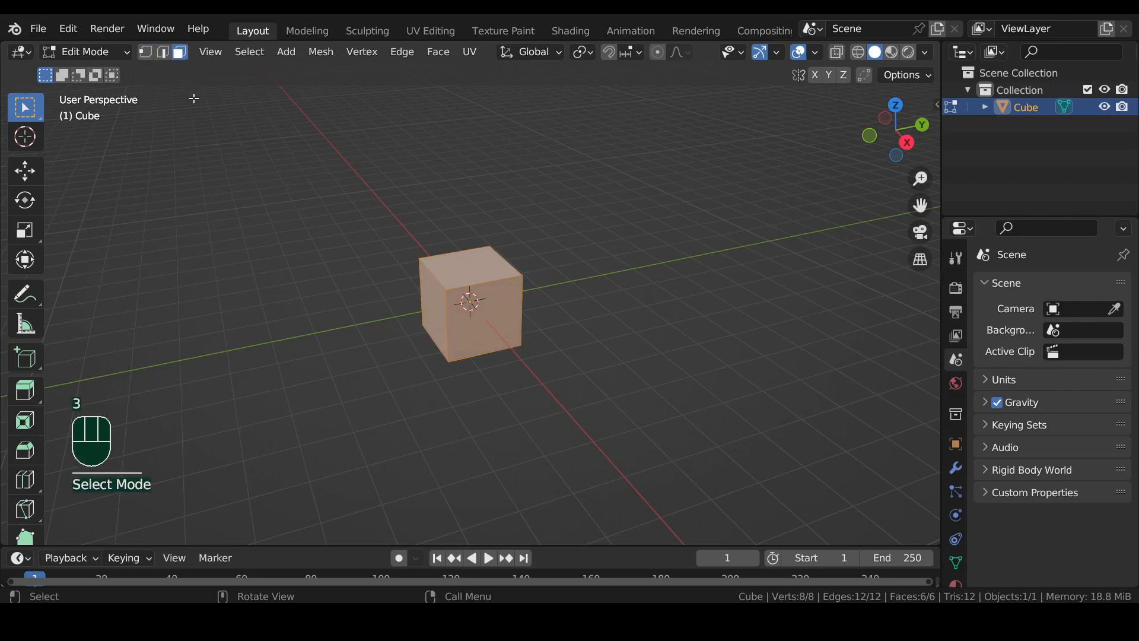
Switch to vertex selection and select the cube's nearest bottom corner vertex
{"action": "key", "text": "1"}
{"action": "left_click", "coordinate": [466, 348]}
{"action": "left_click", "coordinate": [466, 349]}
{"action": "left_click", "coordinate": [454, 359]}
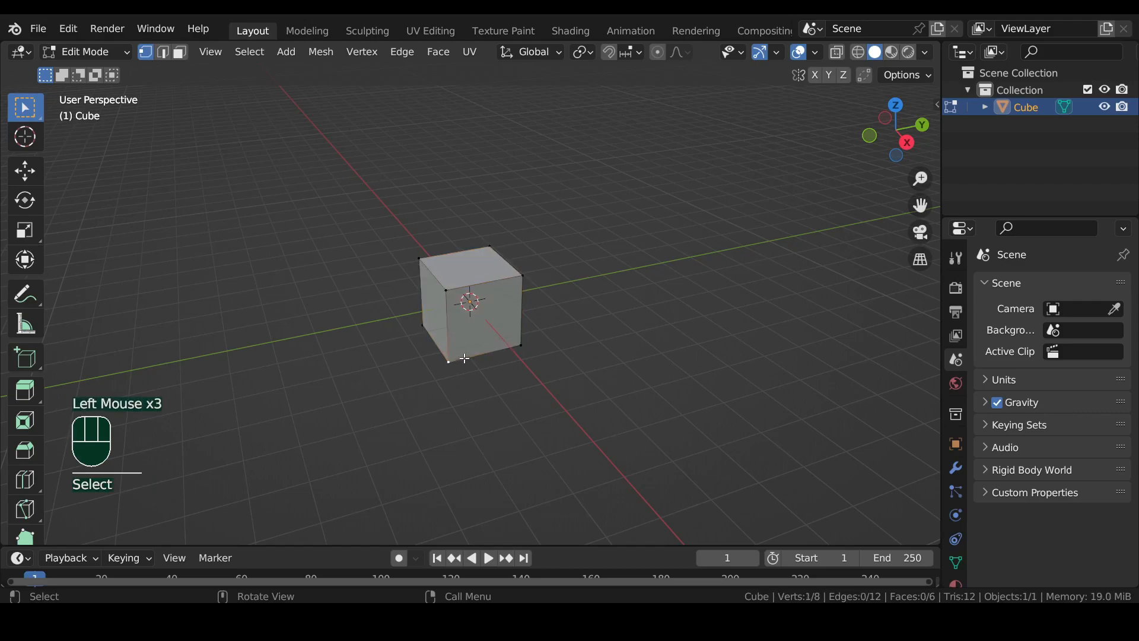
Switch to edge selection and select the cube's nearest vertical edge
{"action": "left_click", "coordinate": [164, 52]}
{"action": "left_click", "coordinate": [446, 305]}
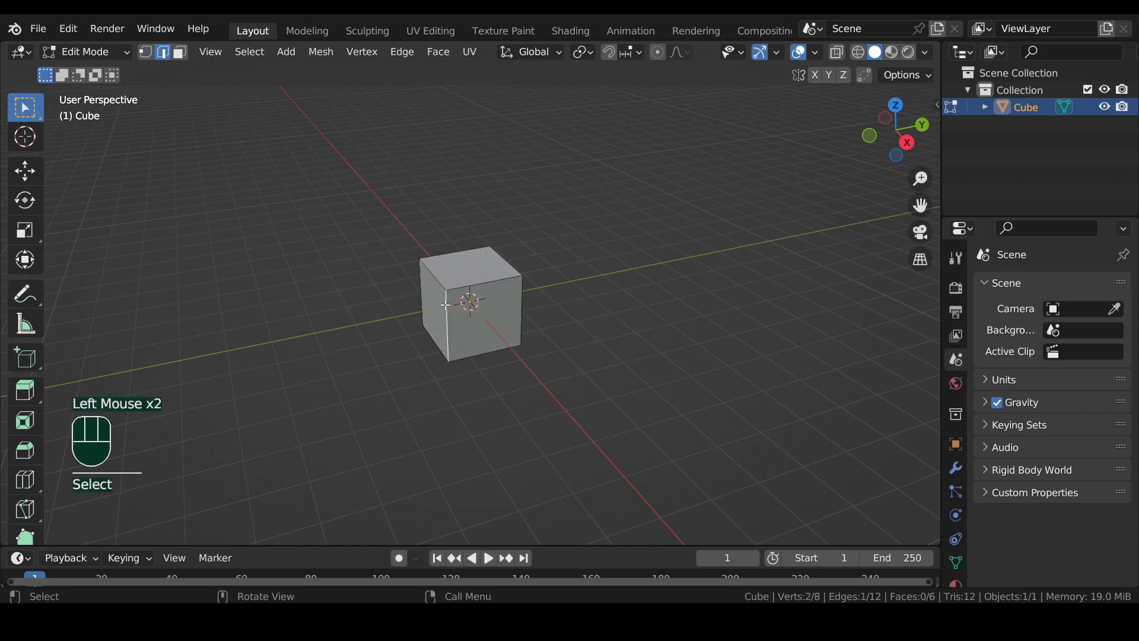
{"action": "left_click", "coordinate": [437, 285]}
Switch to face selection and select the cube's side face that points along the positive X axis
{"action": "key", "text": "3"}
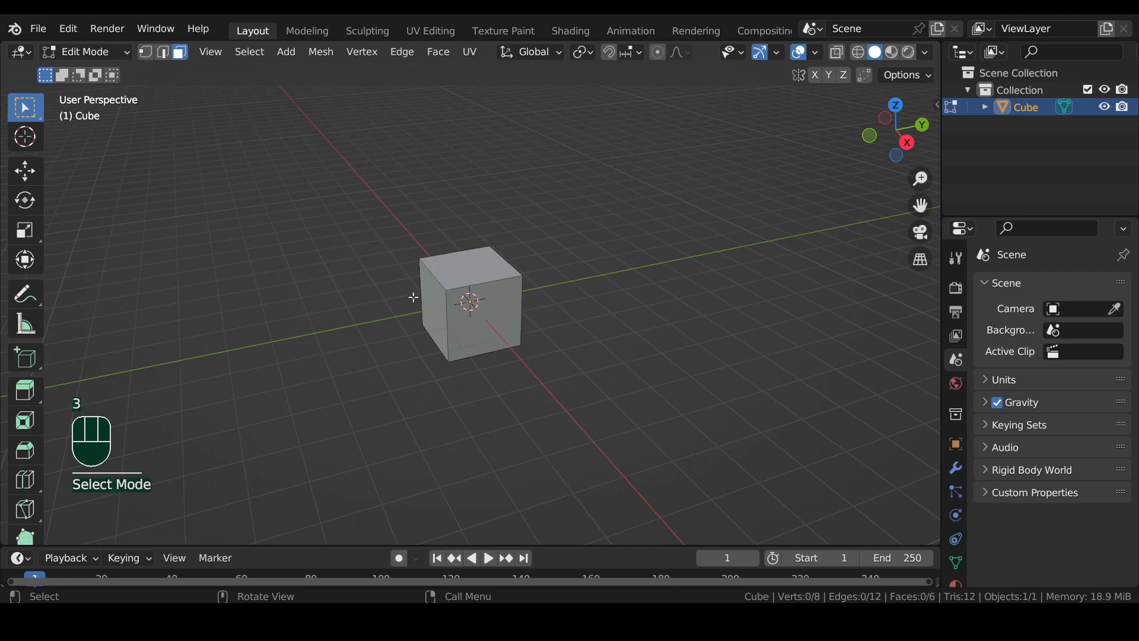
{"action": "left_click", "coordinate": [454, 277]}
{"action": "left_click", "coordinate": [473, 302]}
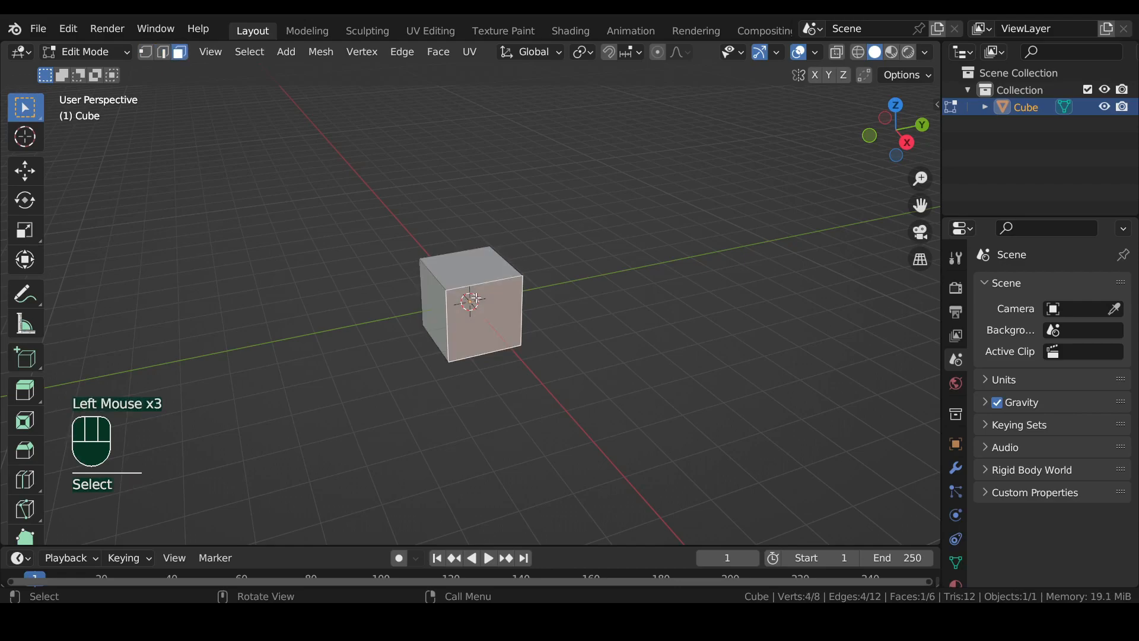
Return to Object Mode and delete the cube from the scene
{"action": "key", "text": "Tab"}
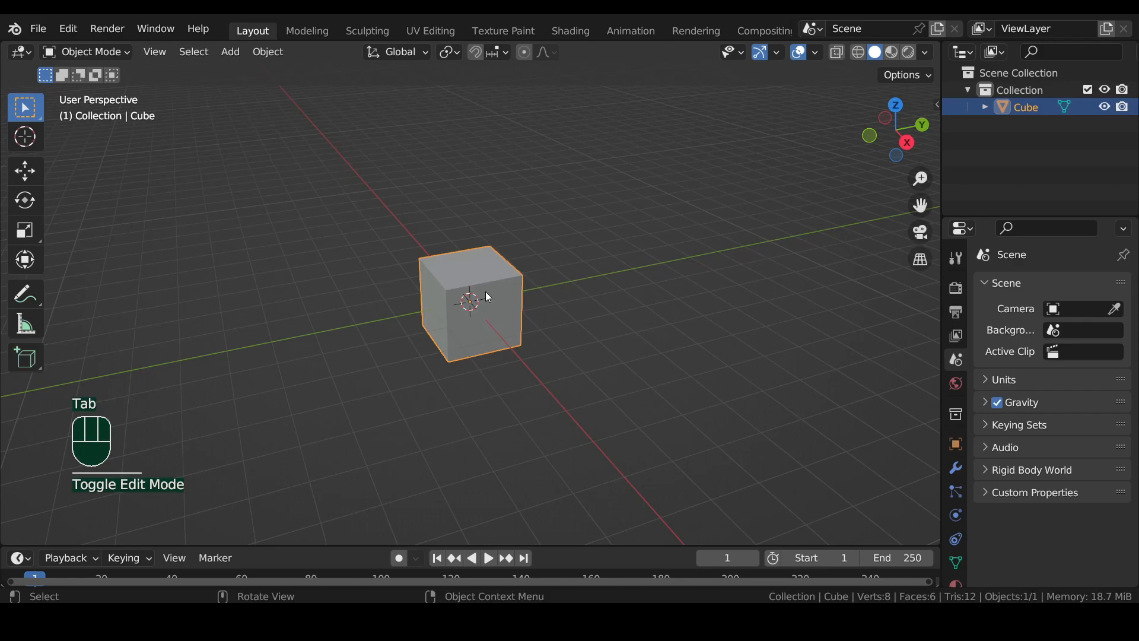
{"action": "key", "text": "x"}
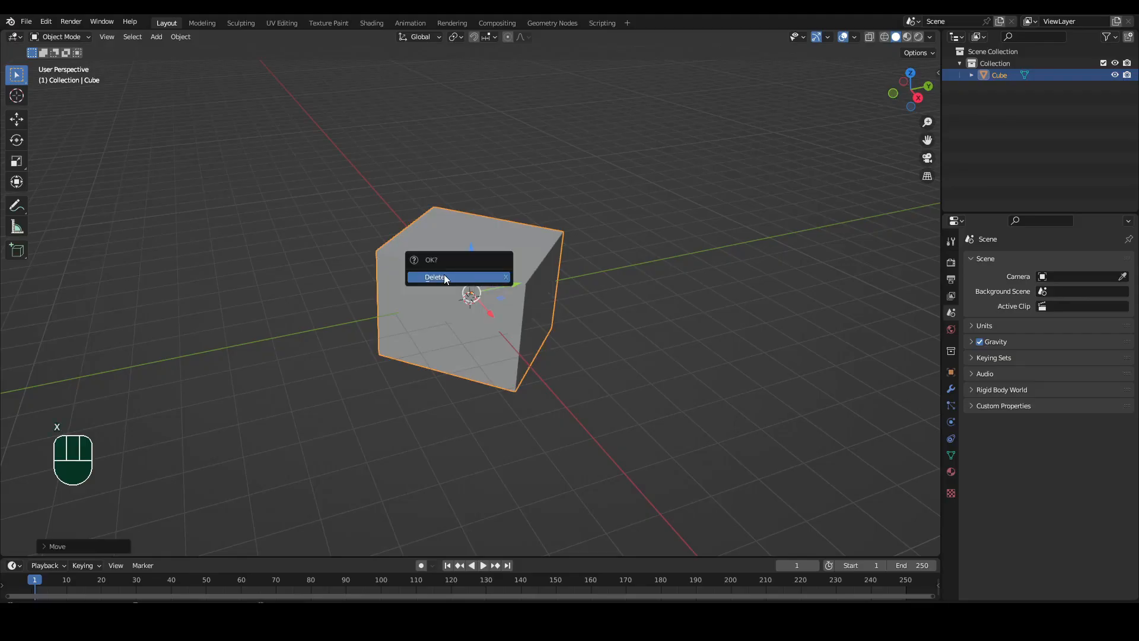
{"action": "left_click", "coordinate": [444, 274]}
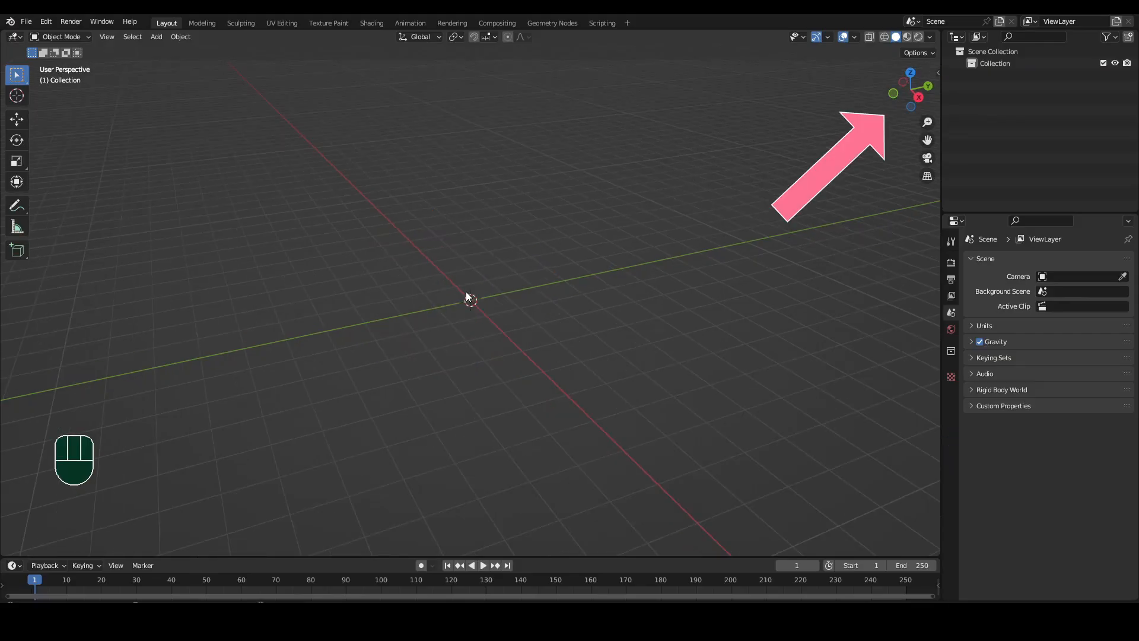
Navigate the empty 3D viewport by orbiting, zooming and panning around the grid origin
{"action": "left_click_drag", "start_coordinate": [910, 89], "coordinate": [926, 92]}
{"action": "mouse_move", "coordinate": [521, 257]}
{"action": "middle_mouse_down"}
{"action": "mouse_move", "coordinate": [477, 242]}
{"action": "mouse_move", "coordinate": [524, 262]}
{"action": "mouse_move", "coordinate": [534, 249]}
{"action": "middle_mouse_up"}
{"action": "left_click_drag", "start_coordinate": [924, 121], "coordinate": [924, 107]}
{"action": "scroll", "coordinate": [510, 240], "scroll_direction": "down", "scroll_amount": 6}
{"action": "scroll", "coordinate": [509, 240], "scroll_direction": "up", "scroll_amount": 6}
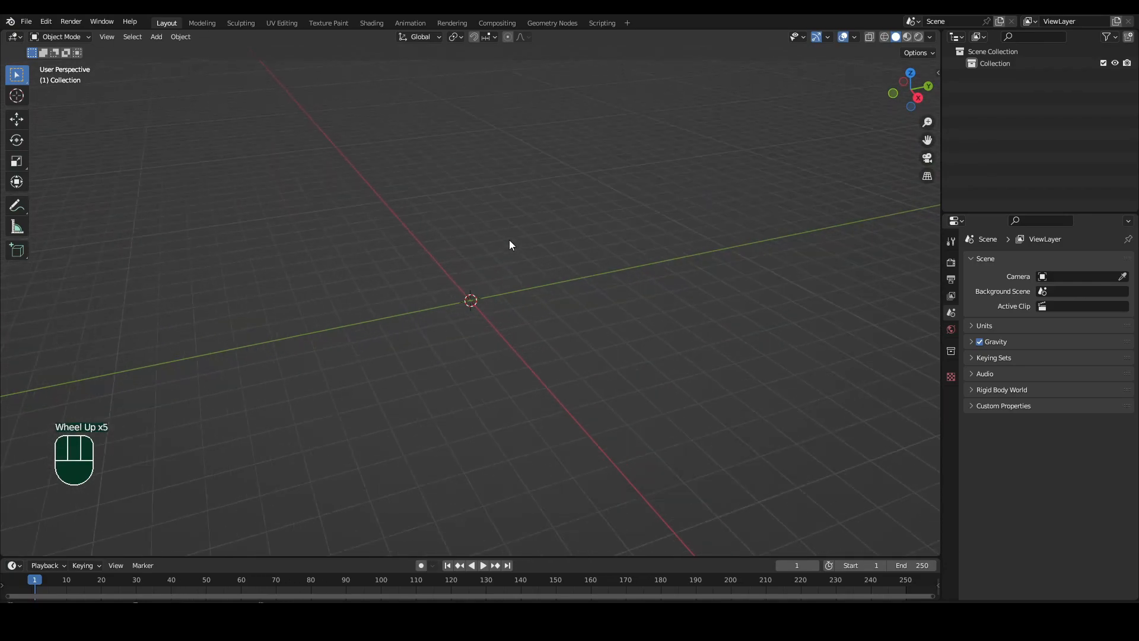
{"action": "left_click_drag", "start_coordinate": [927, 140], "coordinate": [884, 150]}
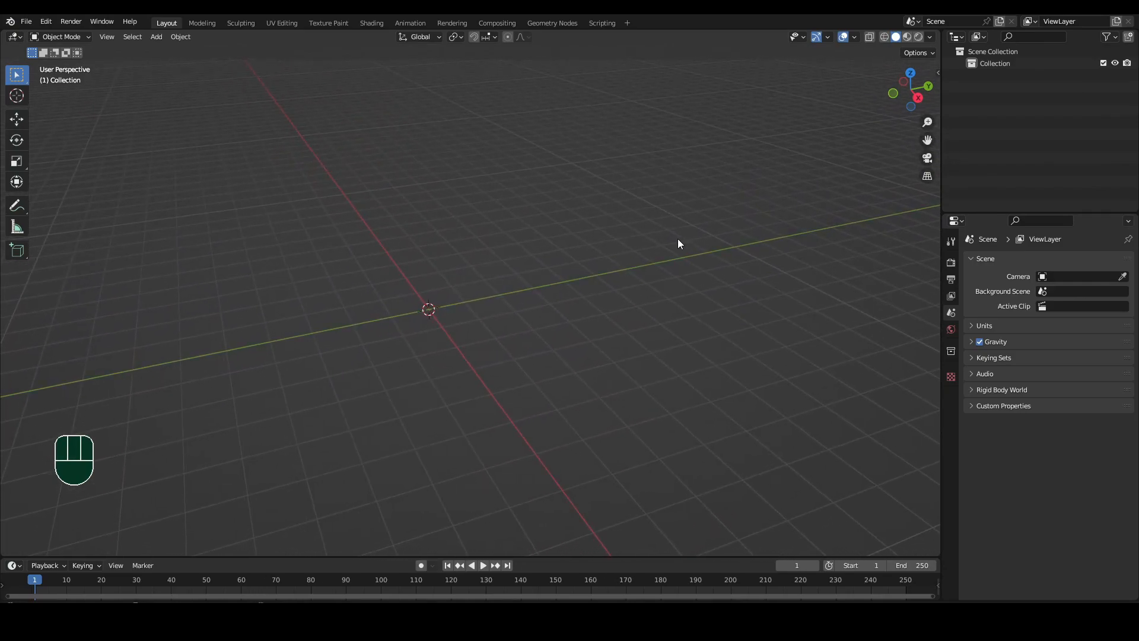
Open the preferences and set the interface resolution scale to 1.2
{"action": "mouse_move", "coordinate": [679, 240]}
{"action": "middle_mouse_down", "text": "shift"}
{"action": "mouse_move", "coordinate": [630, 242]}
{"action": "mouse_move", "coordinate": [742, 241]}
{"action": "mouse_move", "coordinate": [650, 153]}
{"action": "mouse_move", "coordinate": [658, 284]}
{"action": "mouse_move", "coordinate": [682, 239]}
{"action": "middle_mouse_up", "text": "shift"}
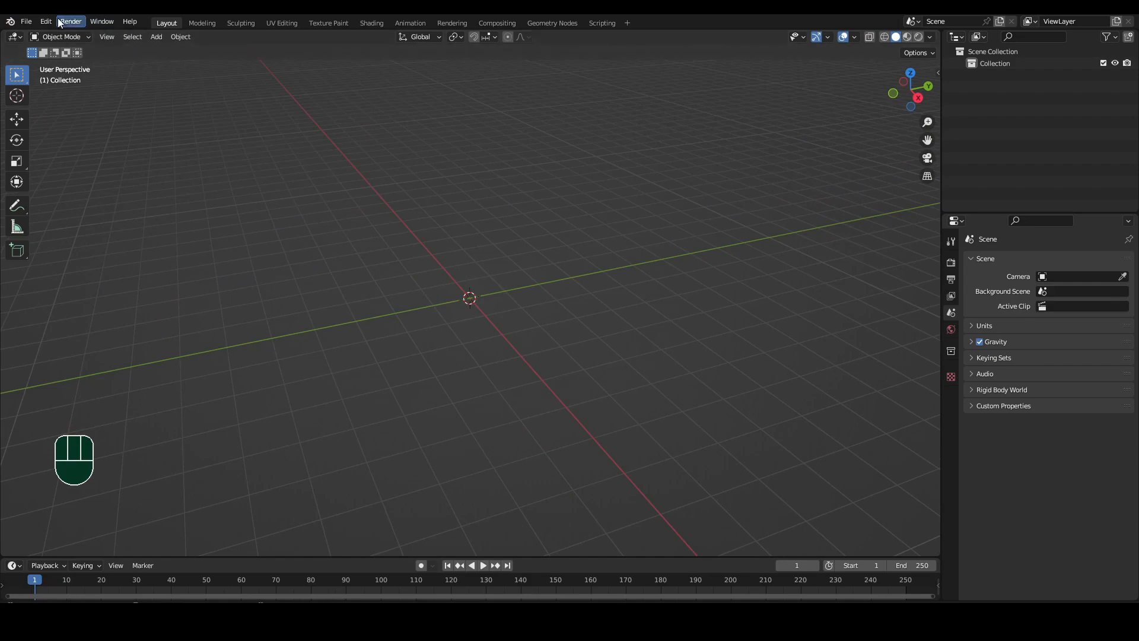
{"action": "left_click", "coordinate": [44, 20]}
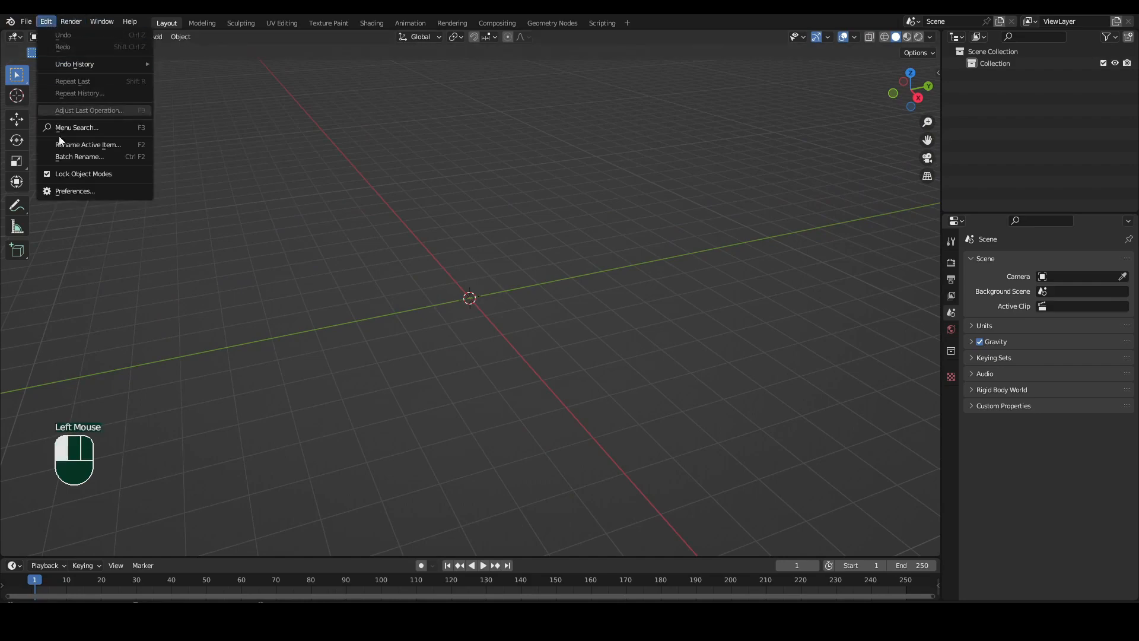
{"action": "left_click", "coordinate": [66, 190]}
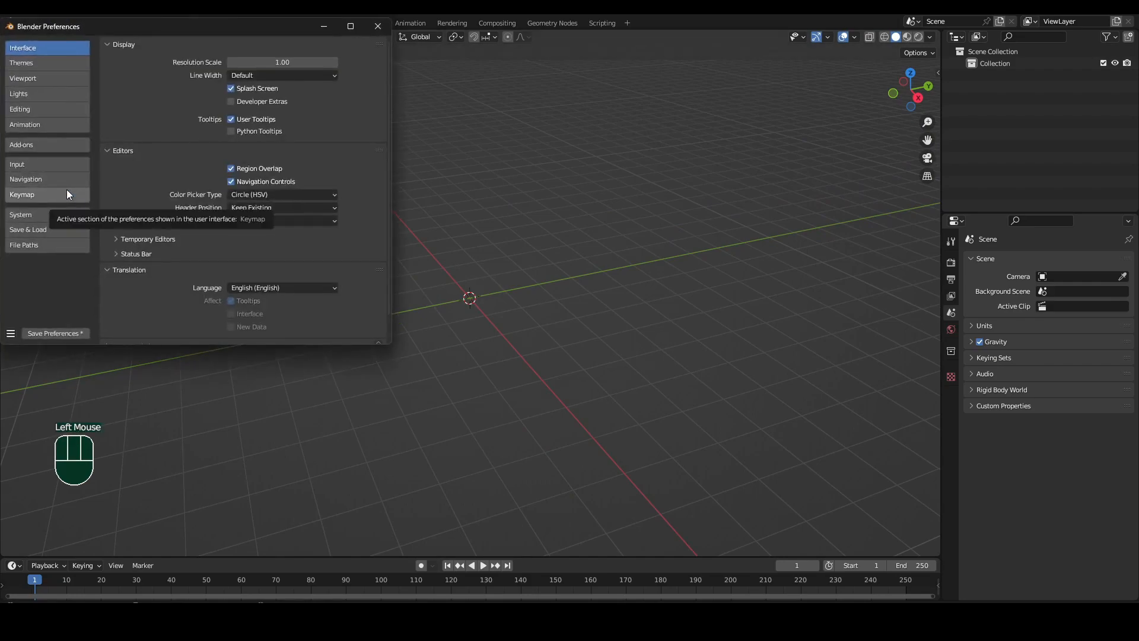
{"action": "left_click", "coordinate": [269, 62]}
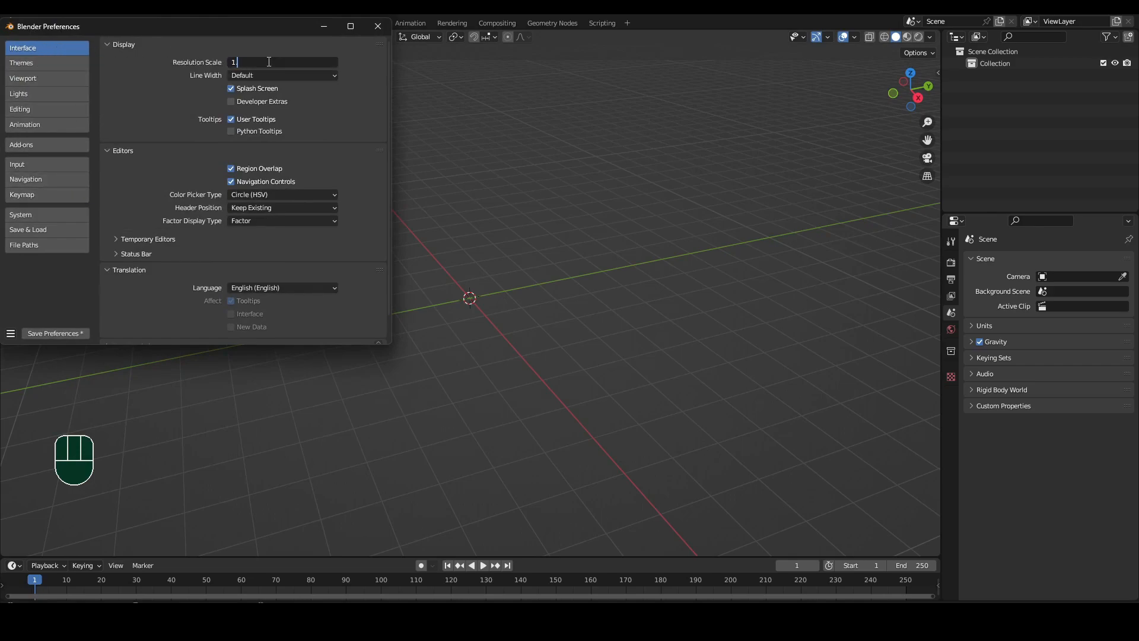
{"action": "type", "text": "1.2"}
{"action": "key", "text": "Return"}
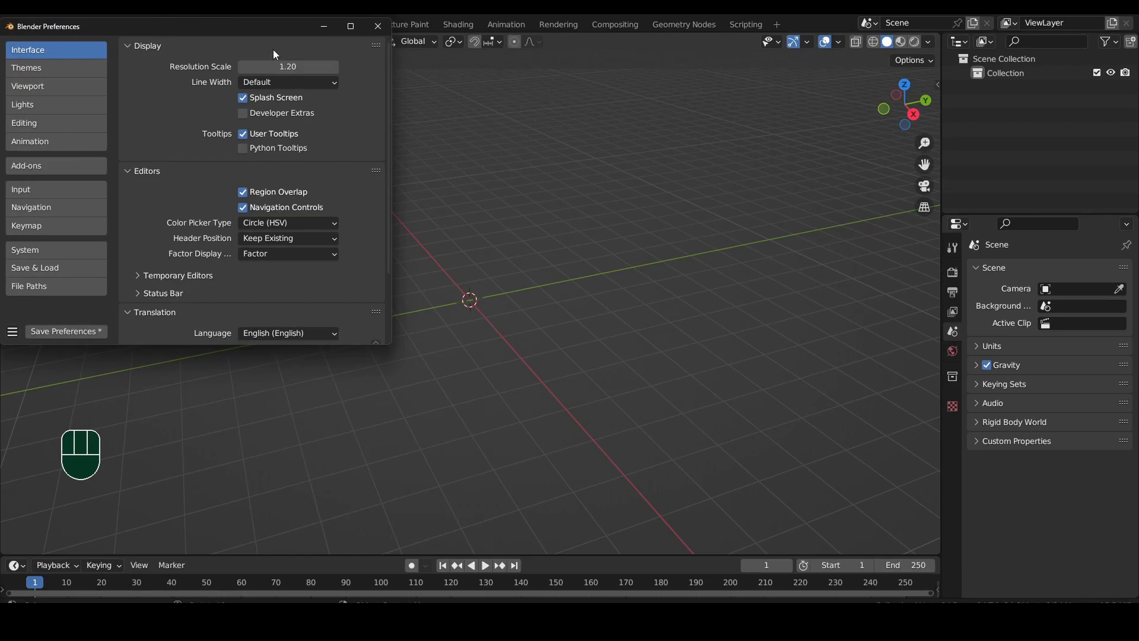
Set the number of undo steps to the maximum of 256 in the system preferences
{"action": "left_click", "coordinate": [40, 251]}
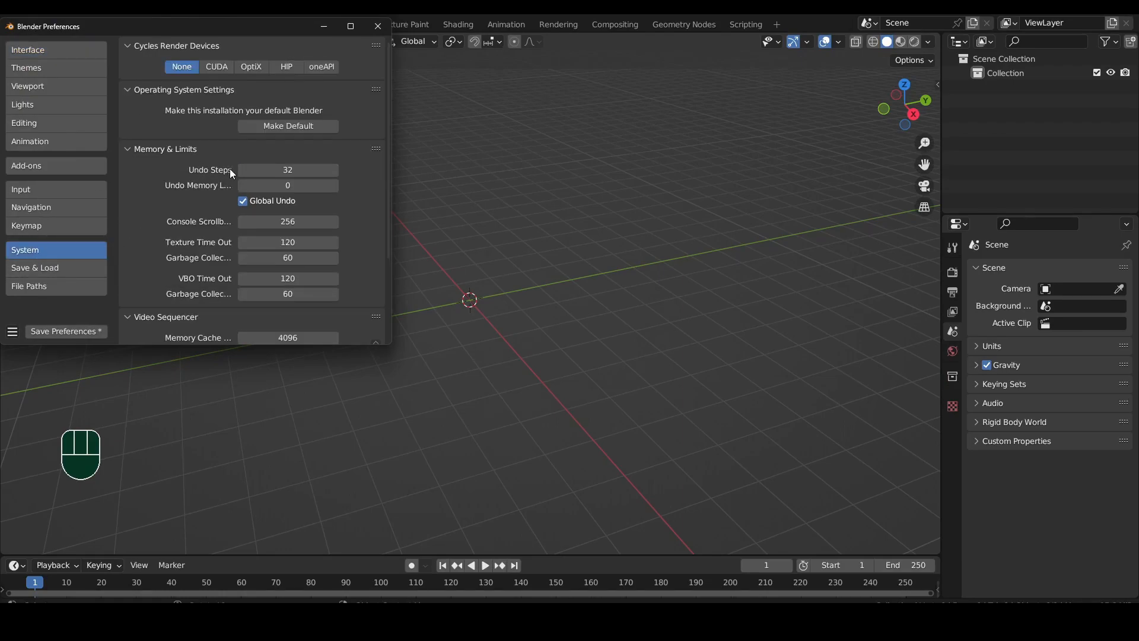
{"action": "left_click", "coordinate": [294, 169]}
{"action": "type", "text": "2"}
{"action": "key", "text": "Return"}
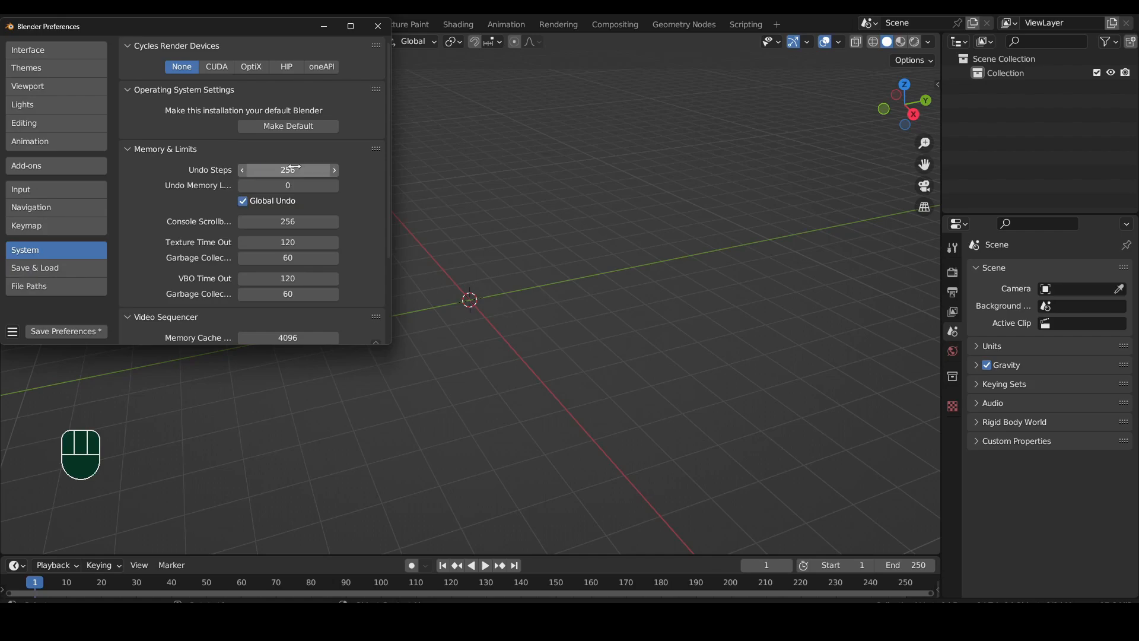
{"action": "left_click", "coordinate": [291, 167]}
{"action": "type", "text": "100000"}
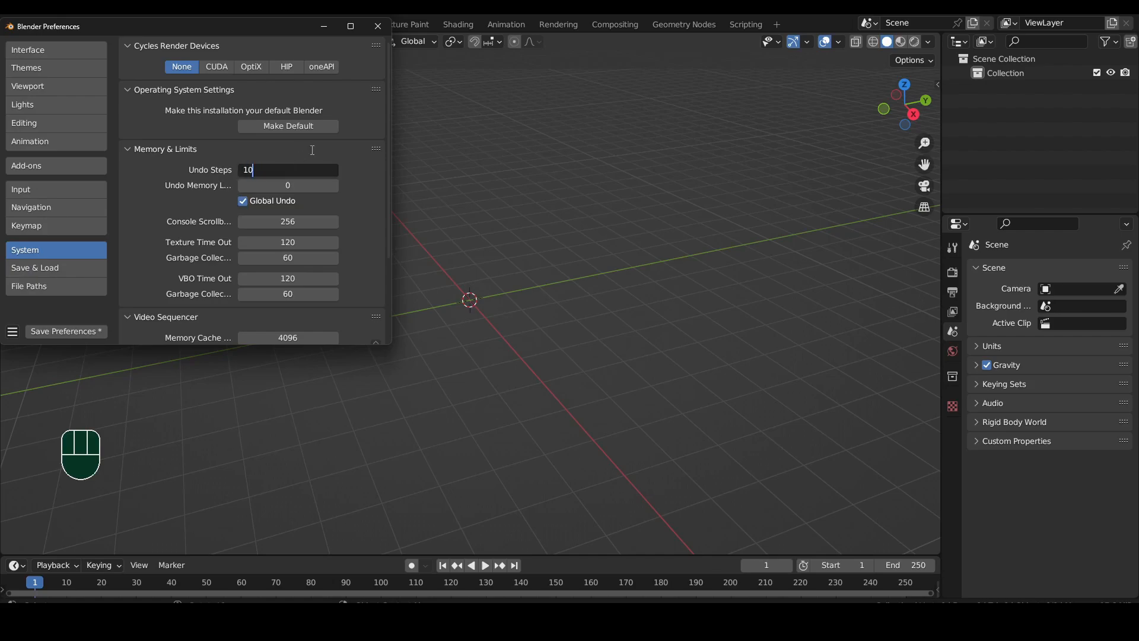
{"action": "key", "text": "Return"}
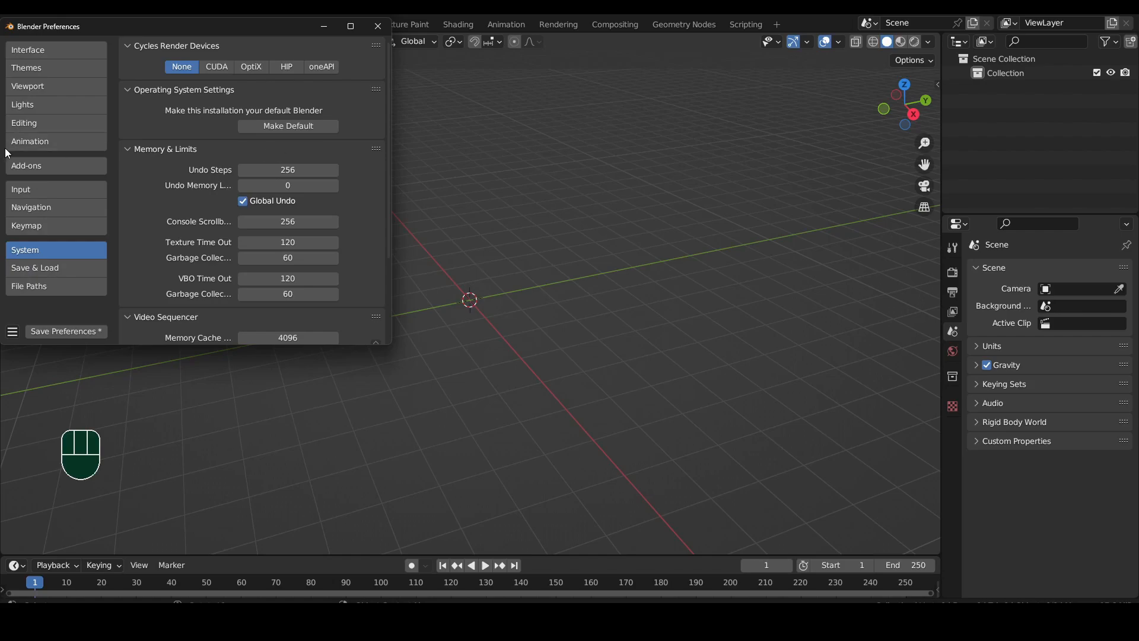
Disable Emulate 3 Button Mouse in the input preferences, then save and close the preferences
{"action": "left_click", "coordinate": [60, 191]}
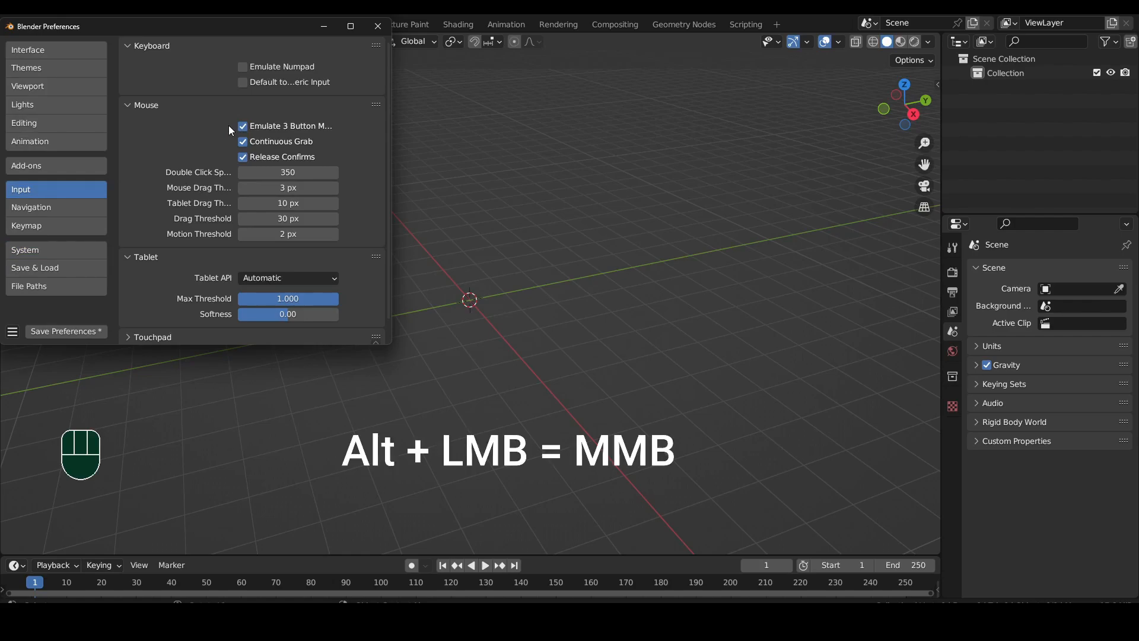
{"action": "left_click", "coordinate": [240, 126]}
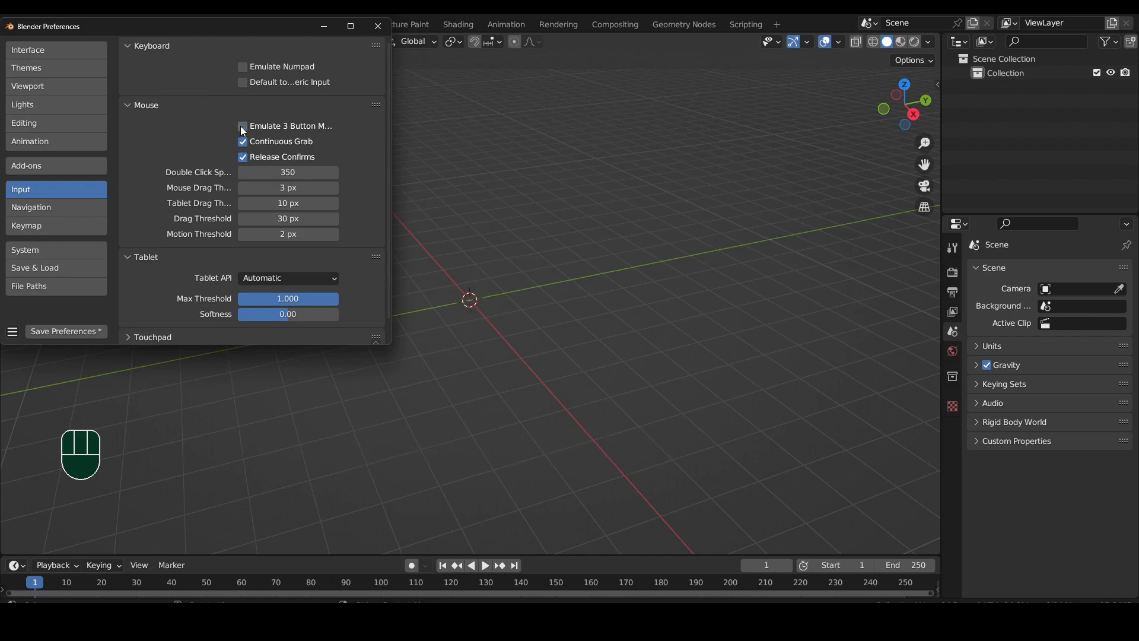
{"action": "left_click", "coordinate": [67, 332]}
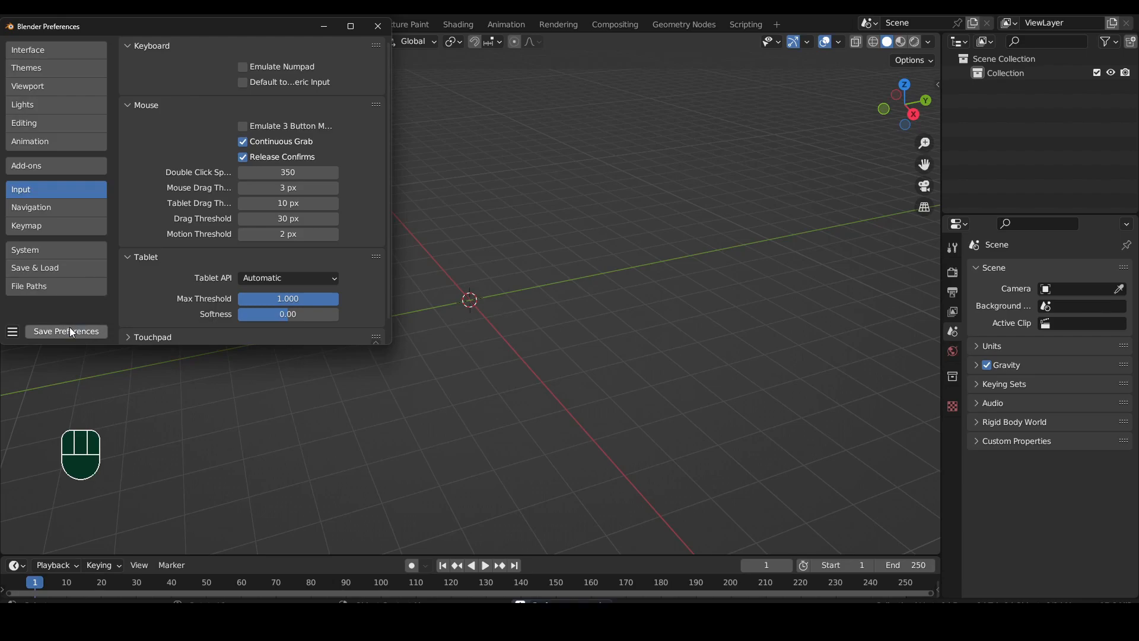
{"action": "left_click", "coordinate": [378, 27]}
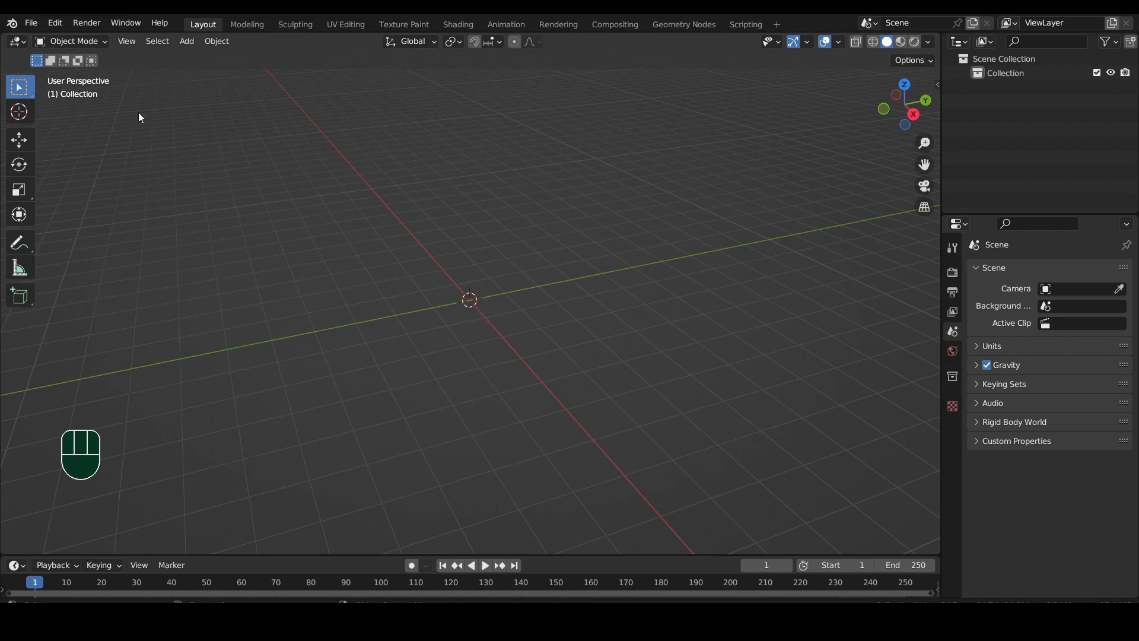
Add a new cube mesh at the world origin
{"action": "left_click", "coordinate": [31, 22]}
{"action": "mouse_move", "coordinate": [45, 285]}
{"action": "key", "text": "shift+a"}
{"action": "left_click", "coordinate": [514, 309]}
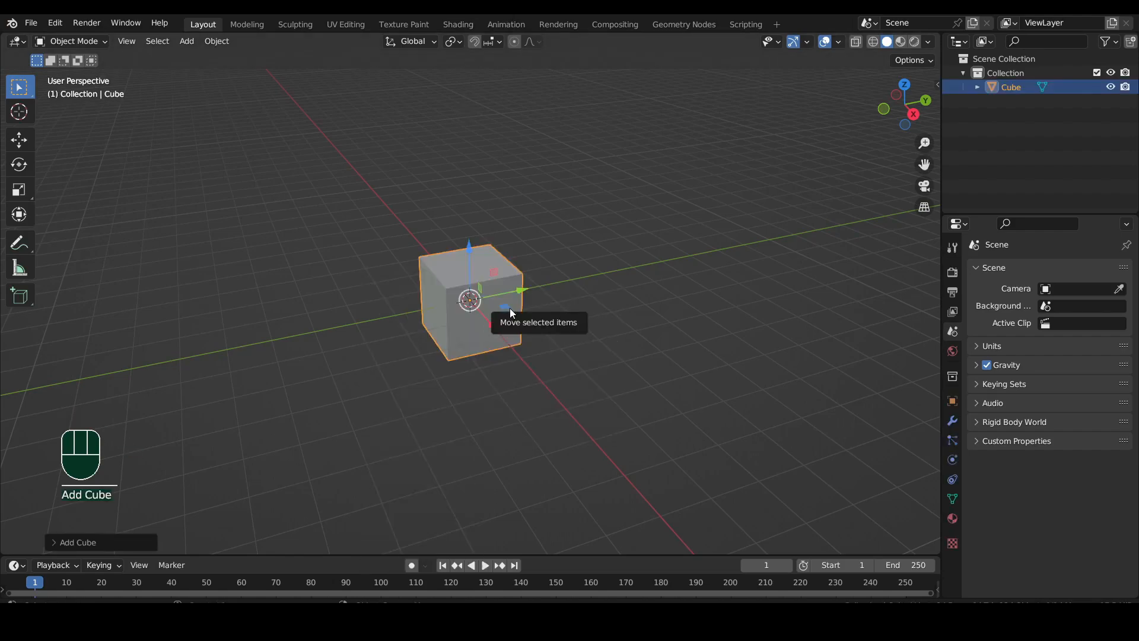
Enter Edit Mode and scale the whole cube up uniformly to nearly twice its size
{"action": "key", "text": "Tab"}
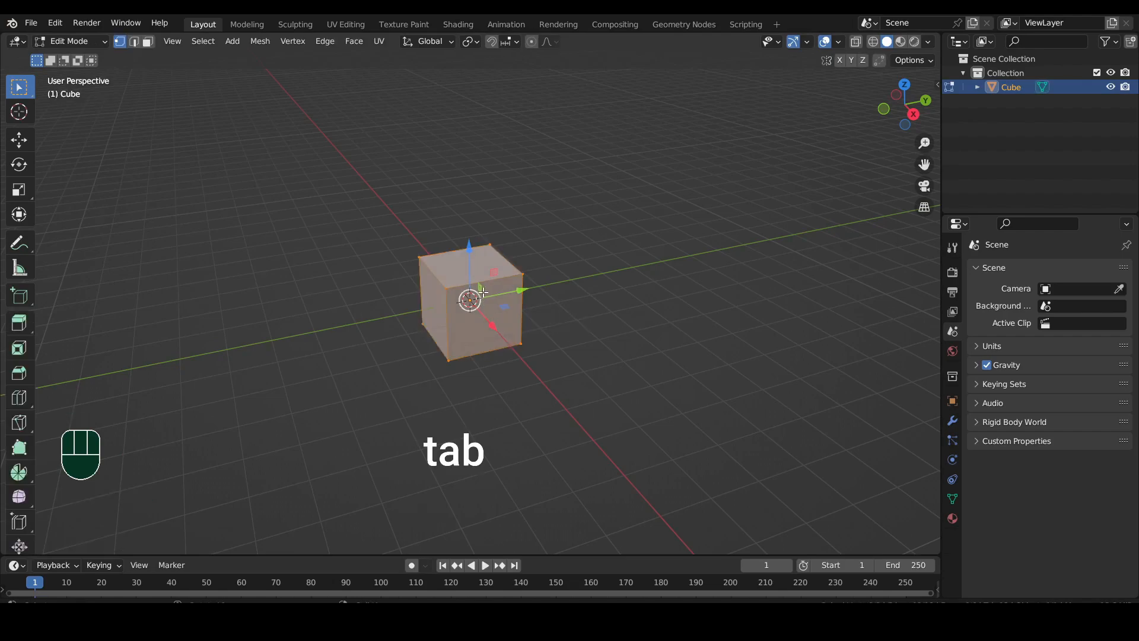
{"action": "key", "text": "s"}
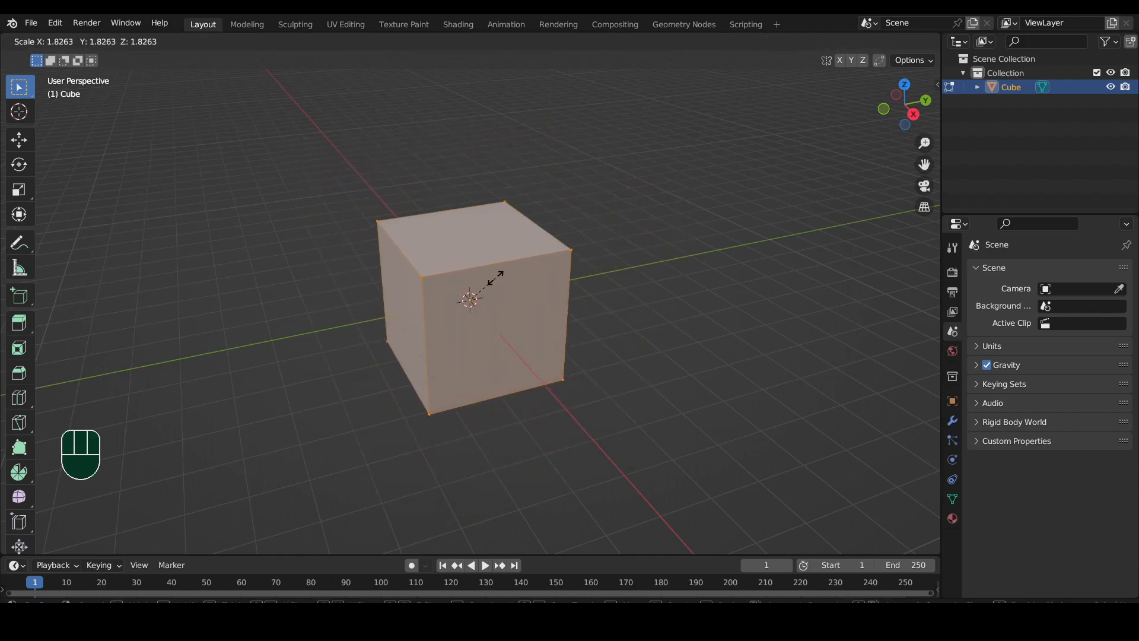
{"action": "left_click", "coordinate": [511, 270]}
Scale the cube narrower along the Y axis and flatten it along the Z axis into a low, elongated box
{"action": "key", "text": "s"}
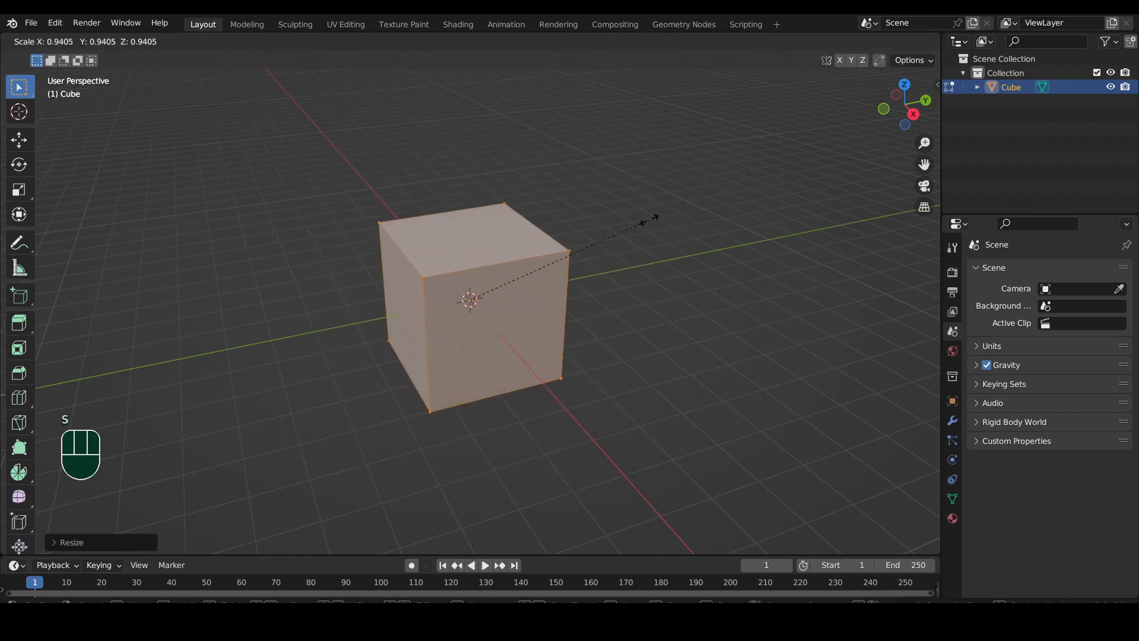
{"action": "key", "text": "y"}
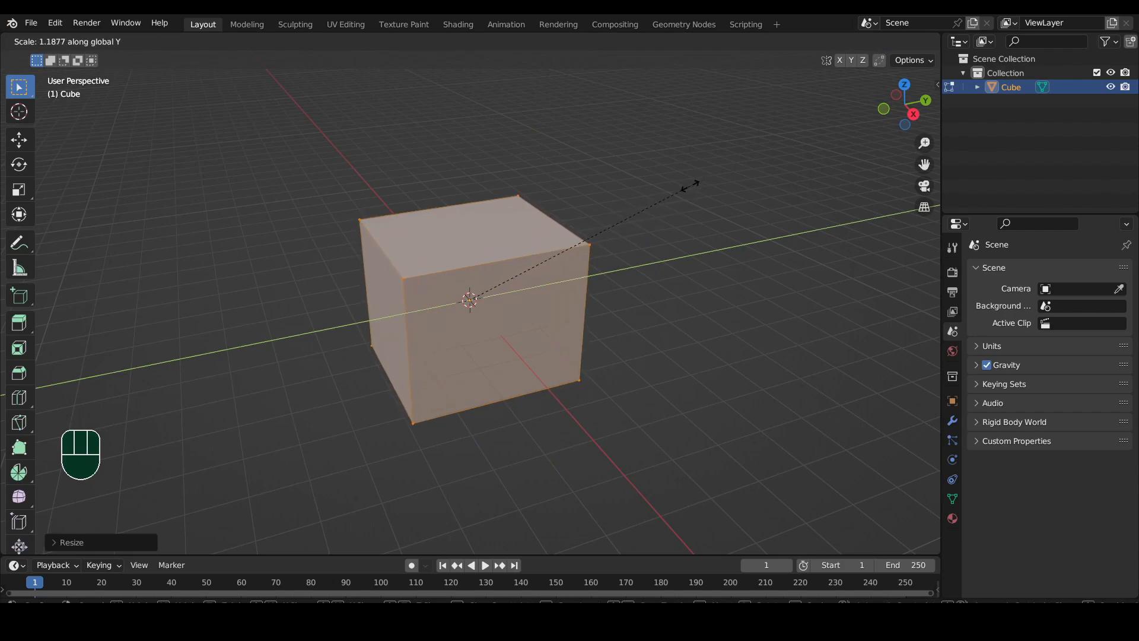
{"action": "left_click", "coordinate": [551, 251]}
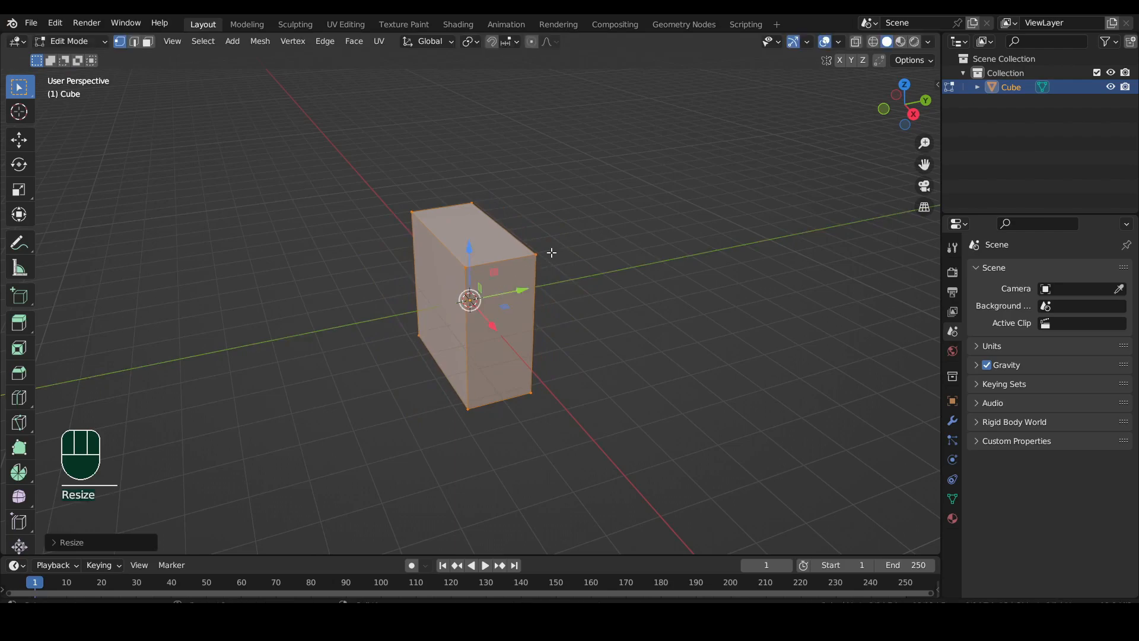
{"action": "key", "text": "s"}
{"action": "key", "text": "z"}
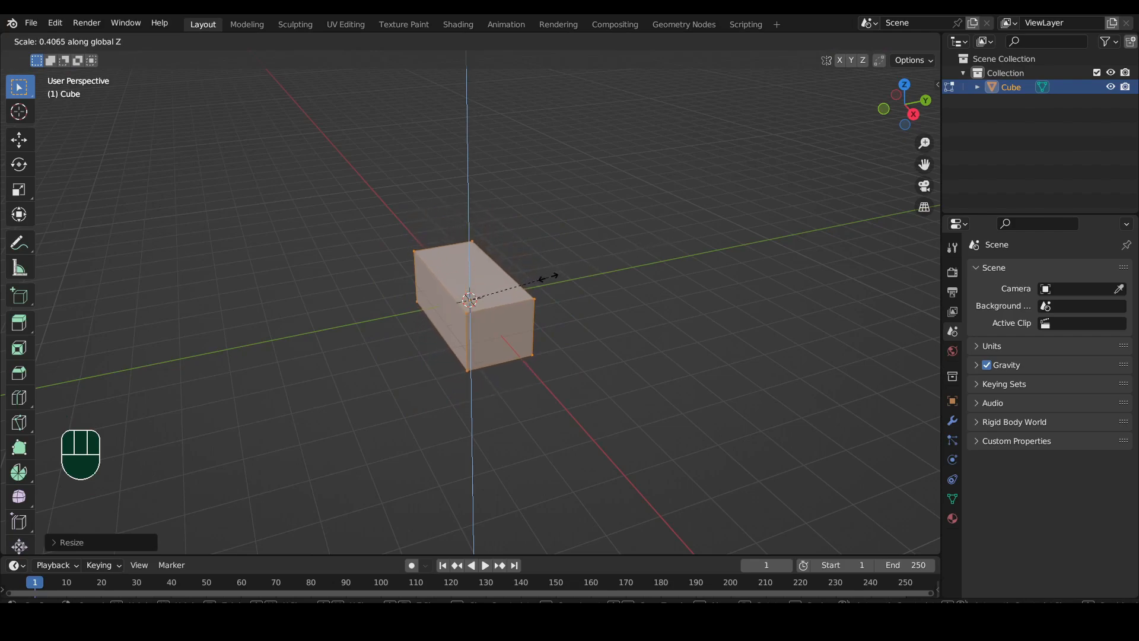
{"action": "left_click", "coordinate": [515, 284]}
Try to box-select all of the box's top vertices from the front view in solid shading
{"action": "middle_click_drag", "start_coordinate": [516, 284], "coordinate": [541, 295]}
{"action": "scroll", "coordinate": [562, 298], "scroll_direction": "up", "scroll_amount": 3}
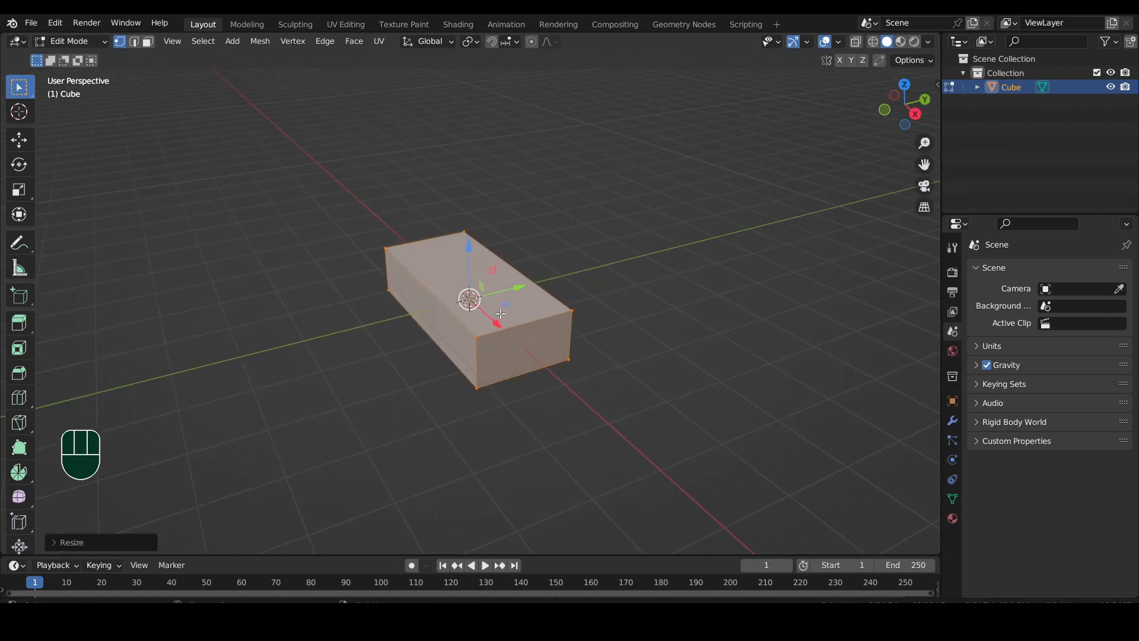
{"action": "left_click", "coordinate": [883, 109]}
{"action": "scroll", "coordinate": [530, 302], "scroll_direction": "up", "scroll_amount": 3}
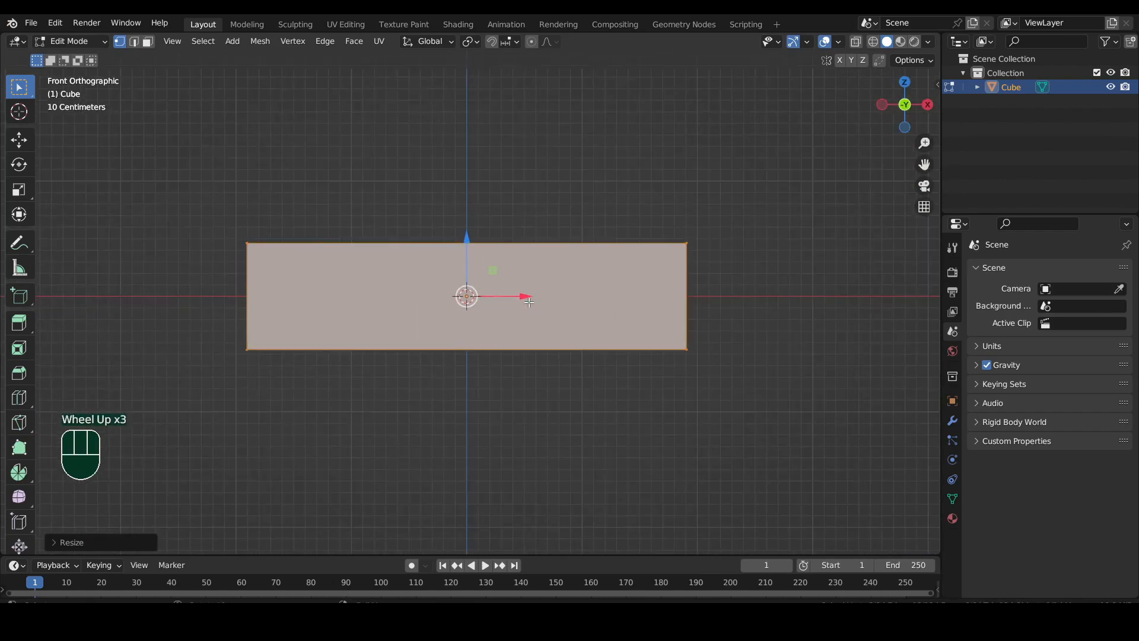
{"action": "middle_click_drag", "start_coordinate": [502, 295], "coordinate": [512, 306], "text": "shift"}
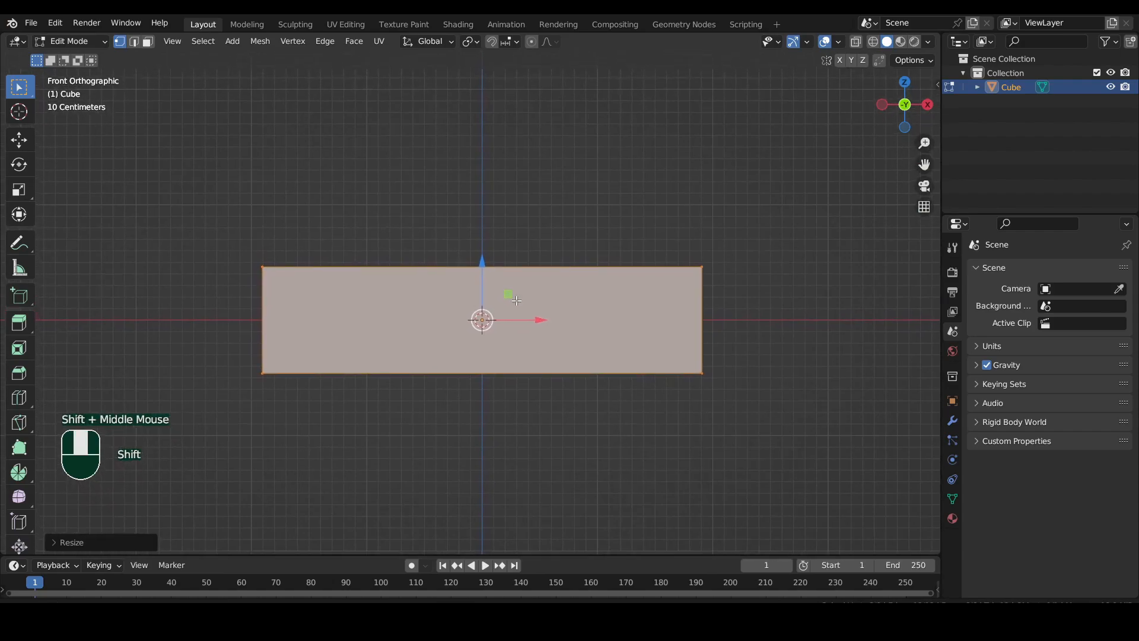
{"action": "left_click_drag", "start_coordinate": [753, 229], "coordinate": [223, 305]}
{"action": "middle_click_drag", "start_coordinate": [427, 295], "coordinate": [310, 304]}
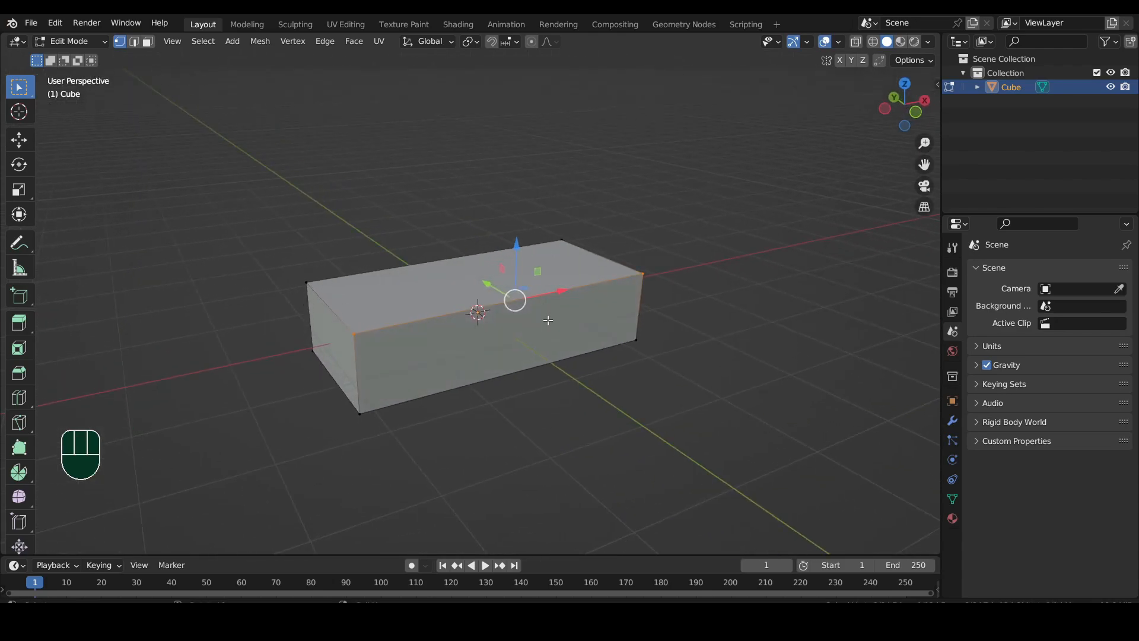
Switch to wireframe shading and box-select all four top vertices of the box from the front view
{"action": "left_click", "coordinate": [915, 112]}
{"action": "scroll", "coordinate": [624, 281], "scroll_direction": "up", "scroll_amount": 2}
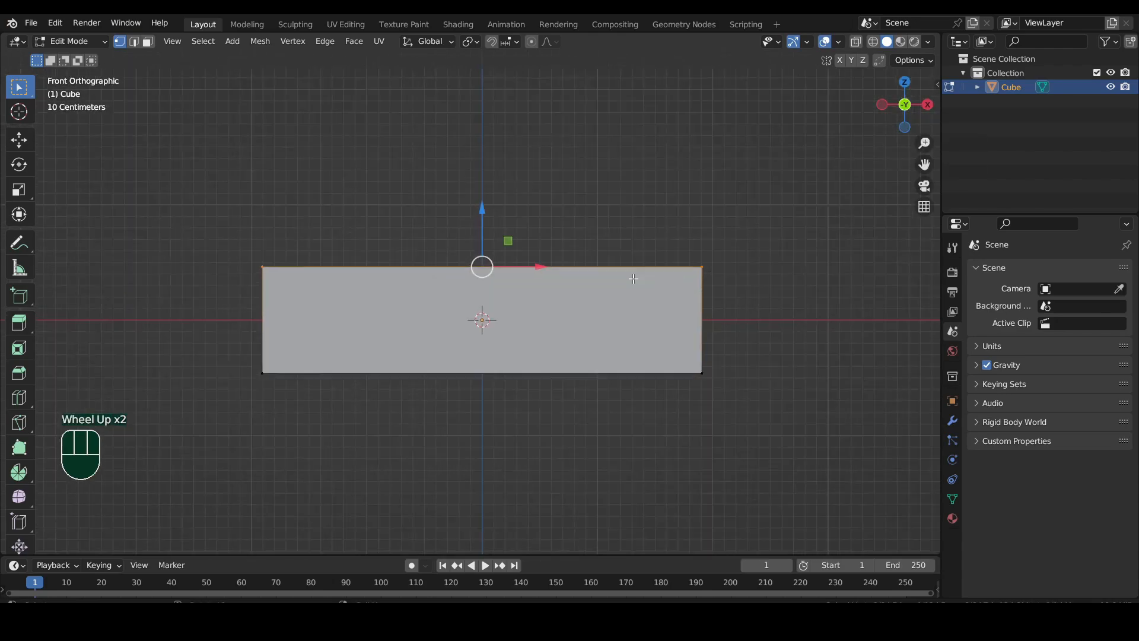
{"action": "key", "text": "shift"}
{"action": "key", "text": "shift+z"}
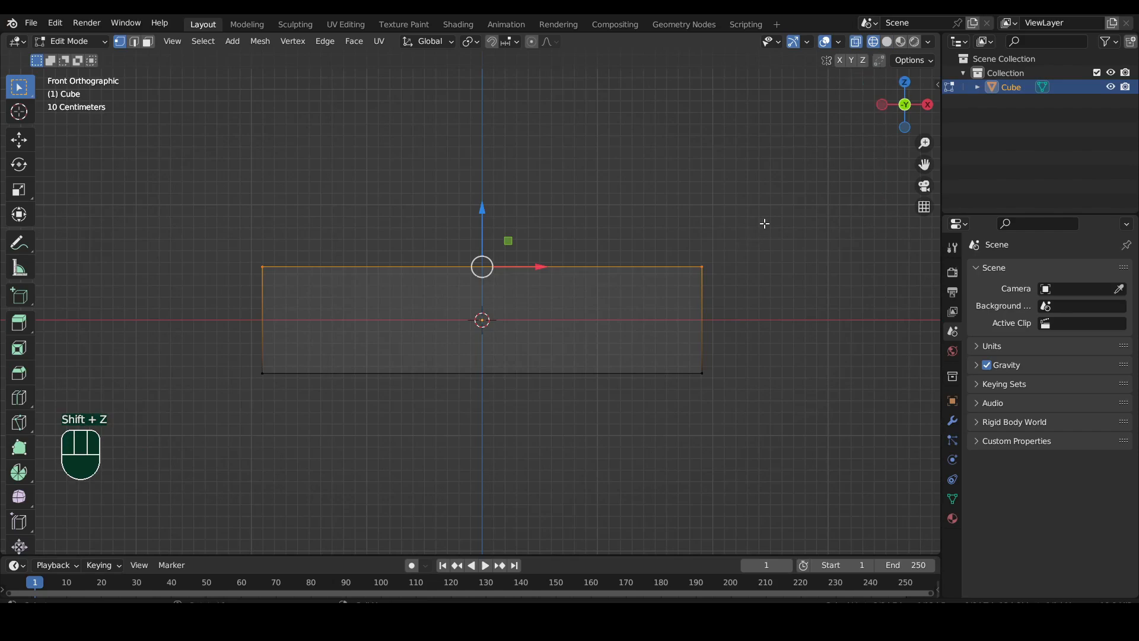
{"action": "left_click_drag", "start_coordinate": [781, 207], "coordinate": [178, 314]}
{"action": "middle_click_drag", "start_coordinate": [308, 313], "coordinate": [382, 326]}
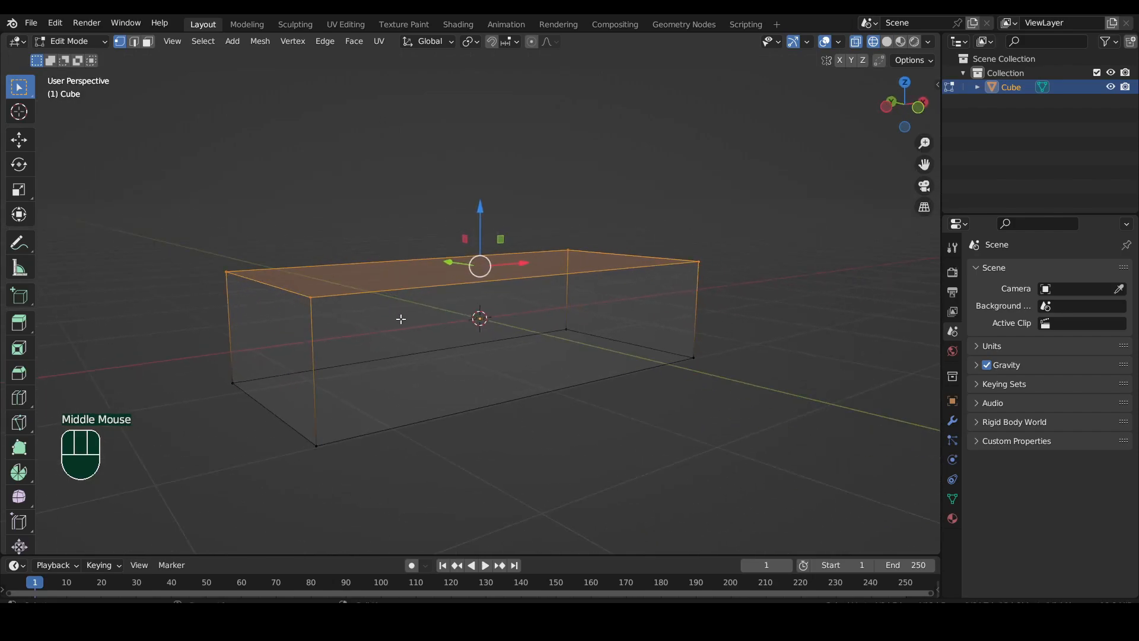
Reselect the box's four top vertices and extrude them in place without any offset
{"action": "left_click", "coordinate": [567, 330]}
{"action": "middle_click_drag", "start_coordinate": [470, 318], "coordinate": [186, 213]}
{"action": "left_click_drag", "start_coordinate": [184, 208], "coordinate": [729, 304]}
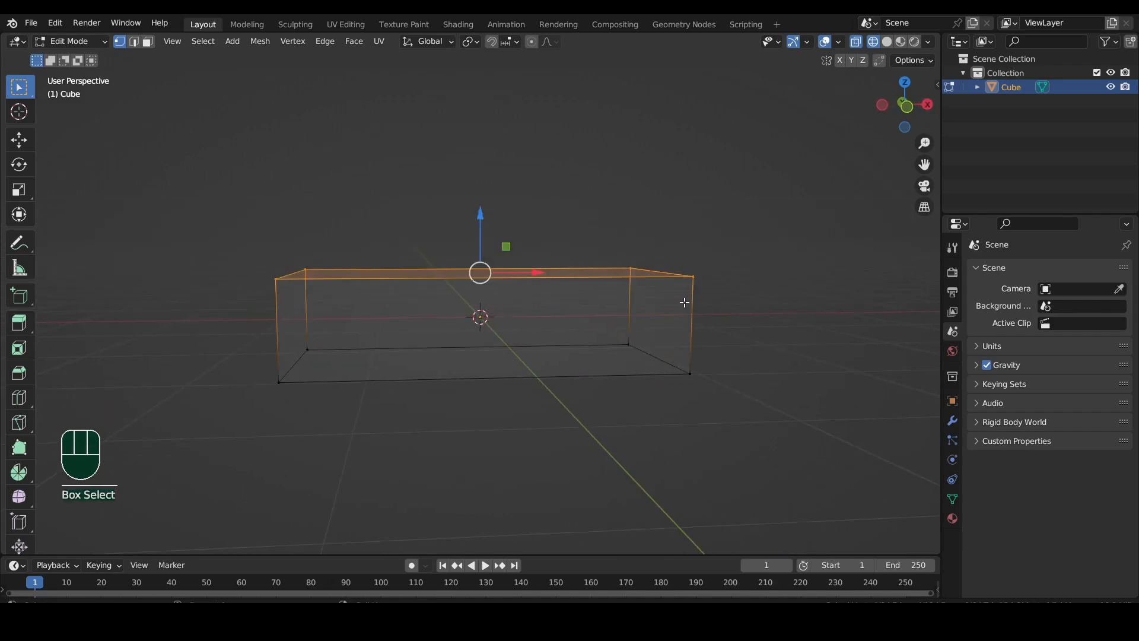
{"action": "key", "text": "e"}
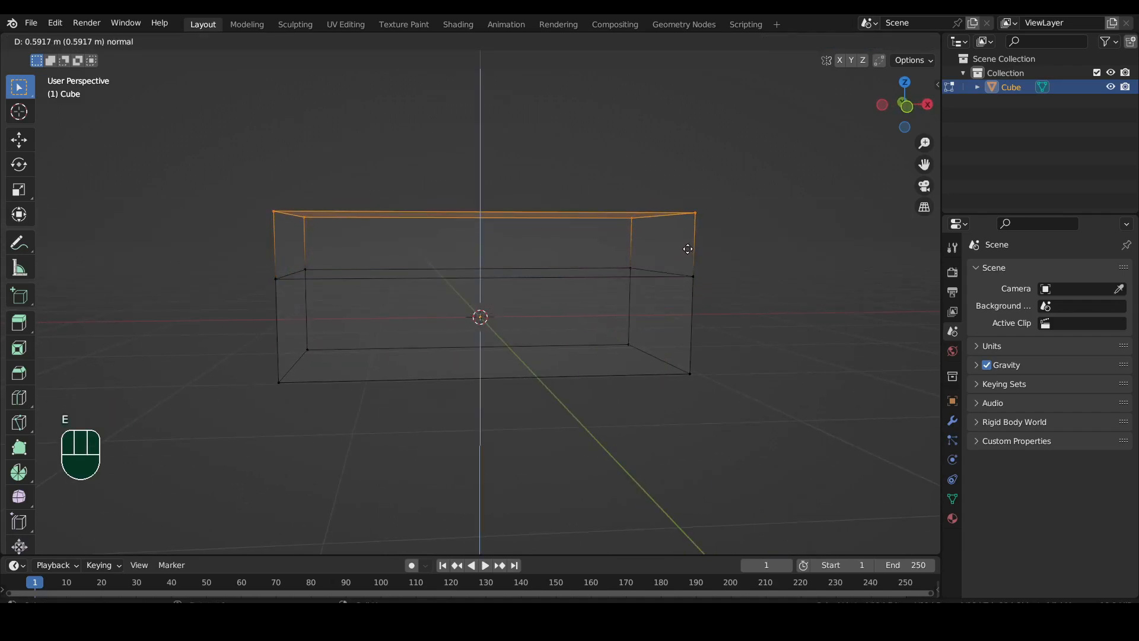
{"action": "right_click", "coordinate": [703, 264]}
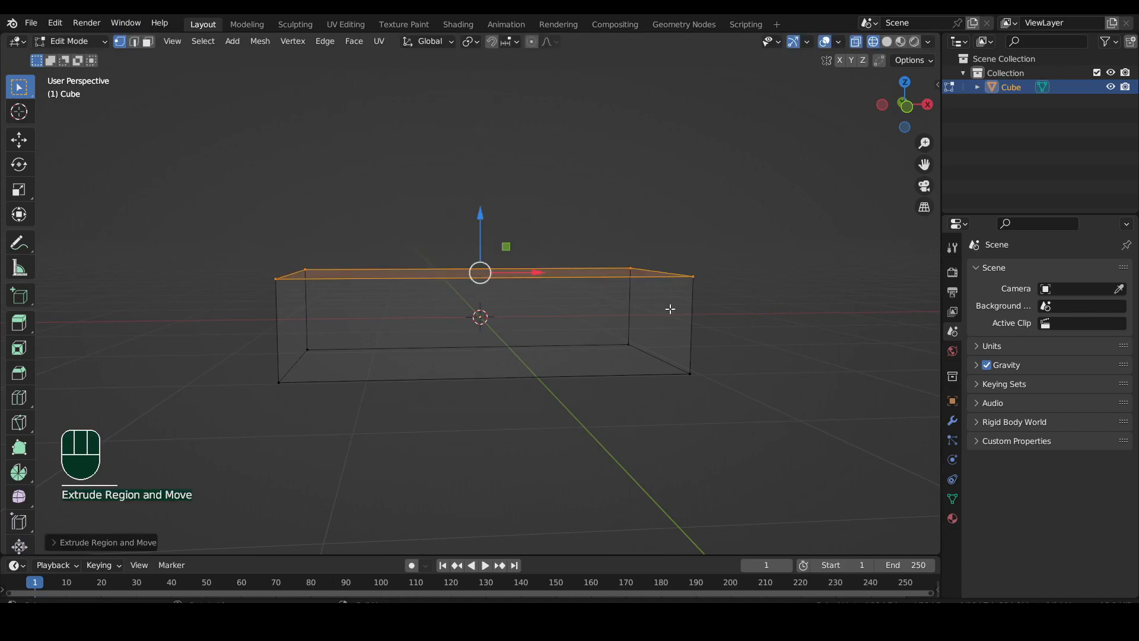
Scale the extruded top face outward to about 1.06 so that it slightly overhangs the box
{"action": "middle_click_drag", "start_coordinate": [589, 331], "coordinate": [379, 338]}
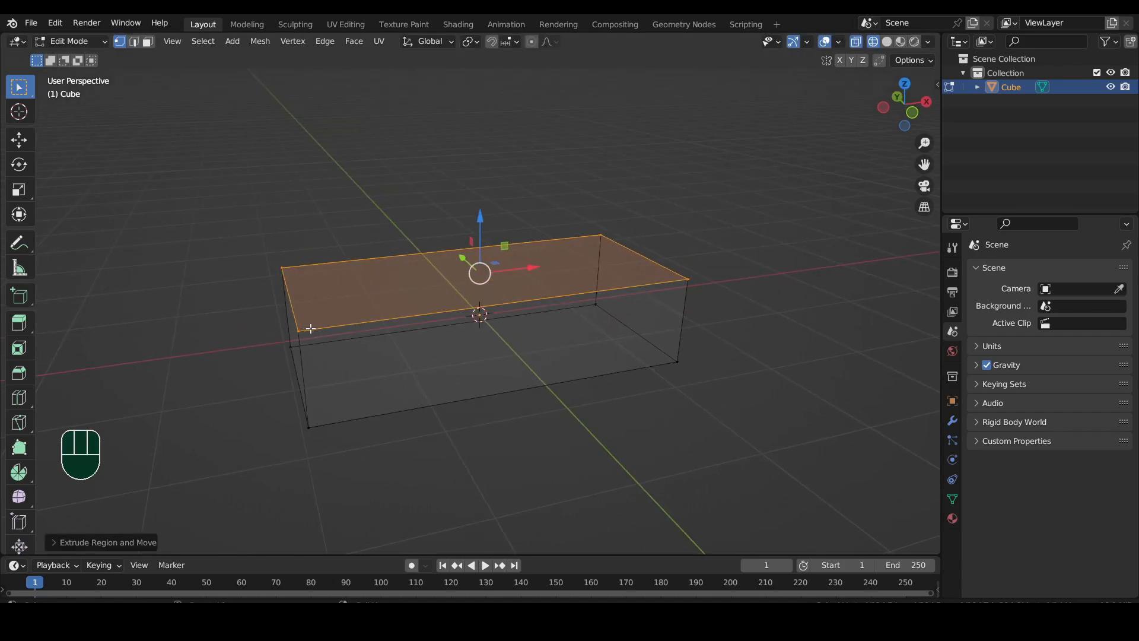
{"action": "key", "text": "s"}
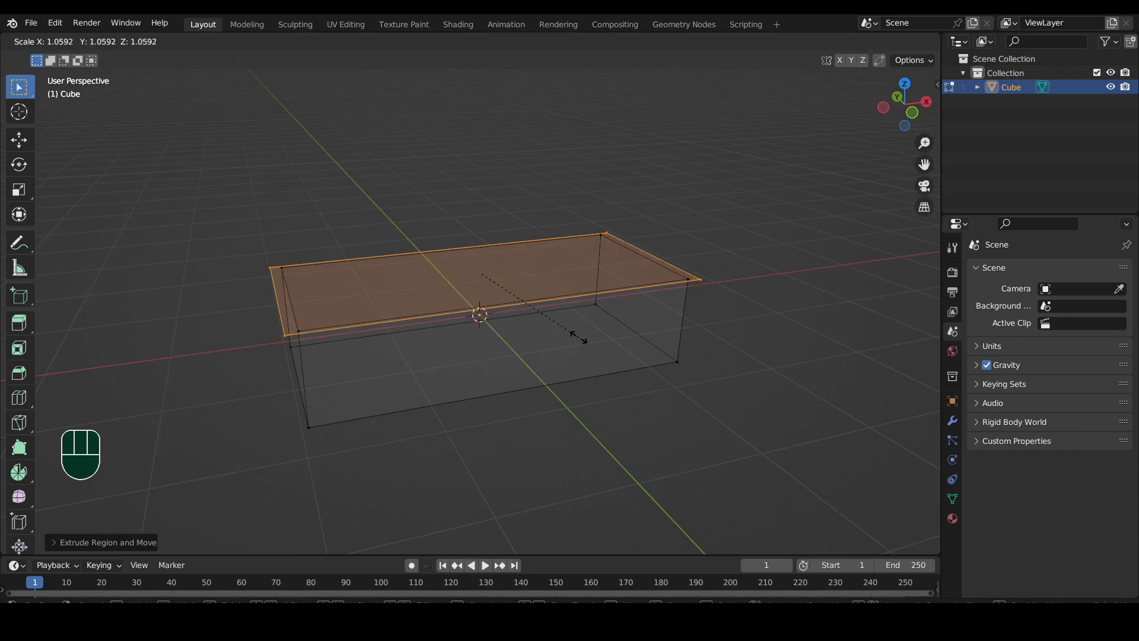
{"action": "left_click", "coordinate": [572, 333]}
Extrude the overhanging top face a short distance upward along its normal to form a thin lid
{"action": "middle_click_drag", "start_coordinate": [572, 333], "coordinate": [579, 318]}
{"action": "key", "text": "e"}
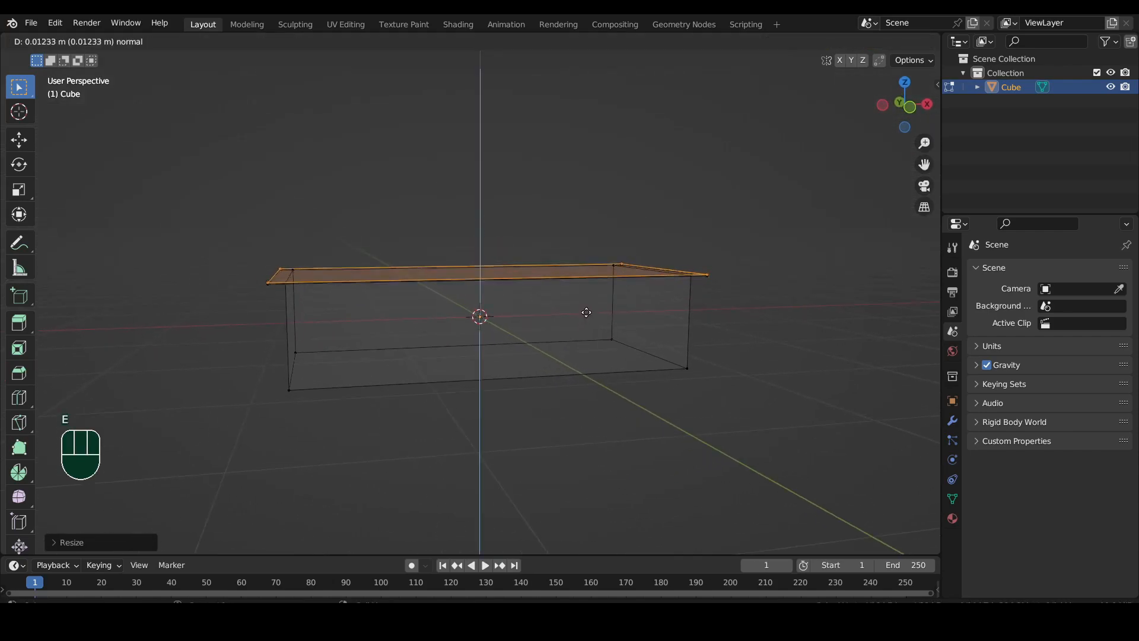
{"action": "left_click", "coordinate": [589, 293]}
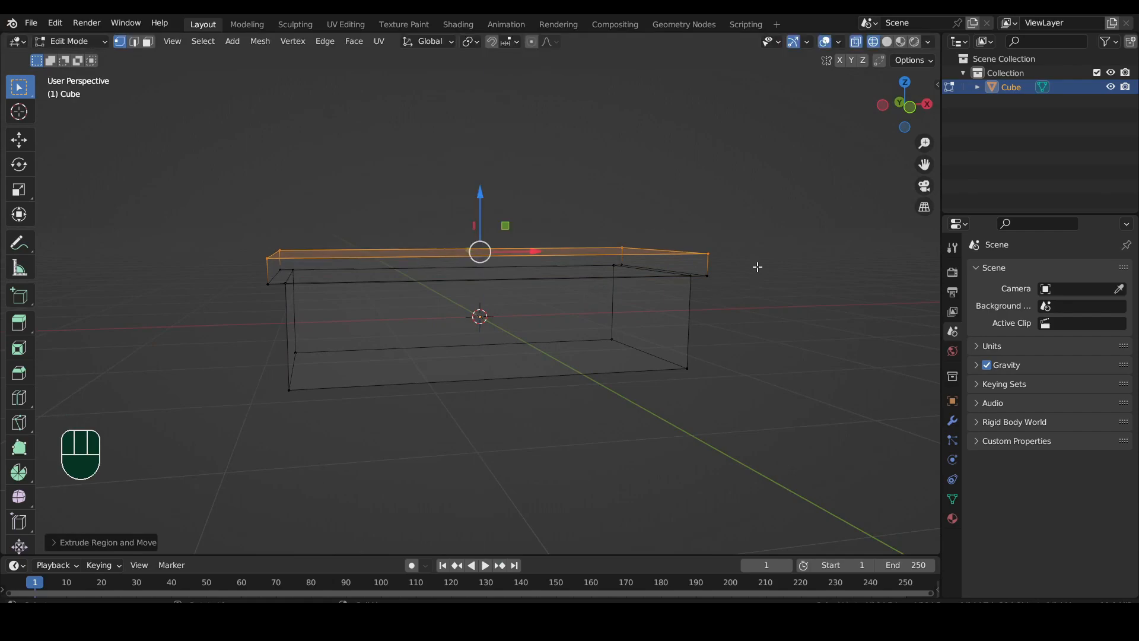
Taper the lid by scaling its top face inward along the Y axis only, working from the side view
{"action": "left_click", "coordinate": [883, 105]}
{"action": "scroll", "coordinate": [641, 236], "scroll_direction": "up", "scroll_amount": 3}
{"action": "key", "text": "s"}
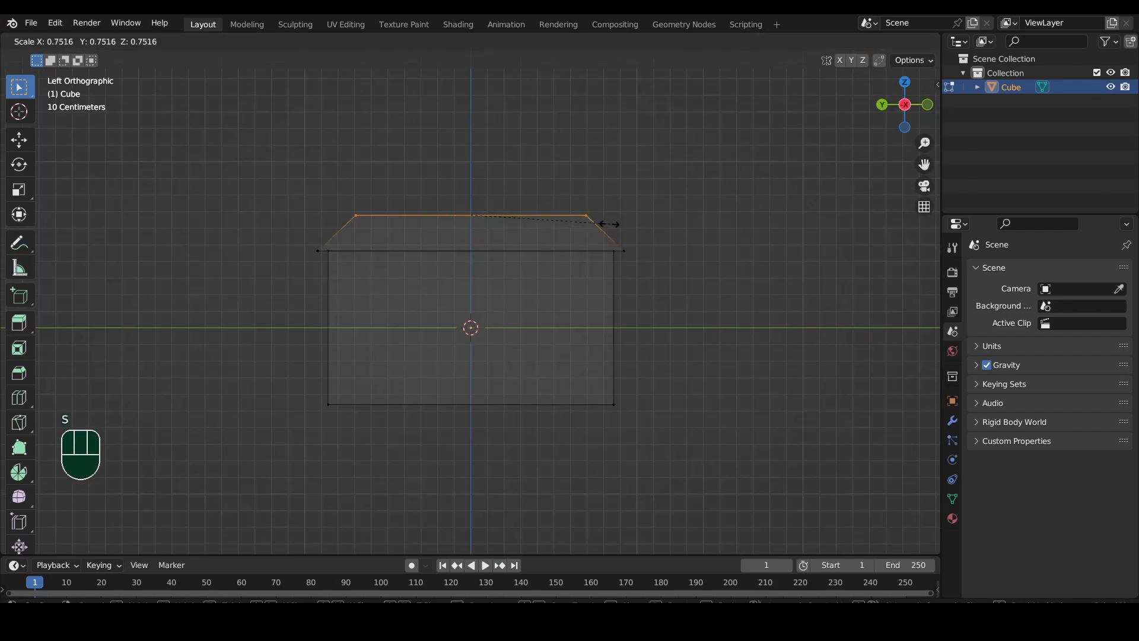
{"action": "key", "text": "y"}
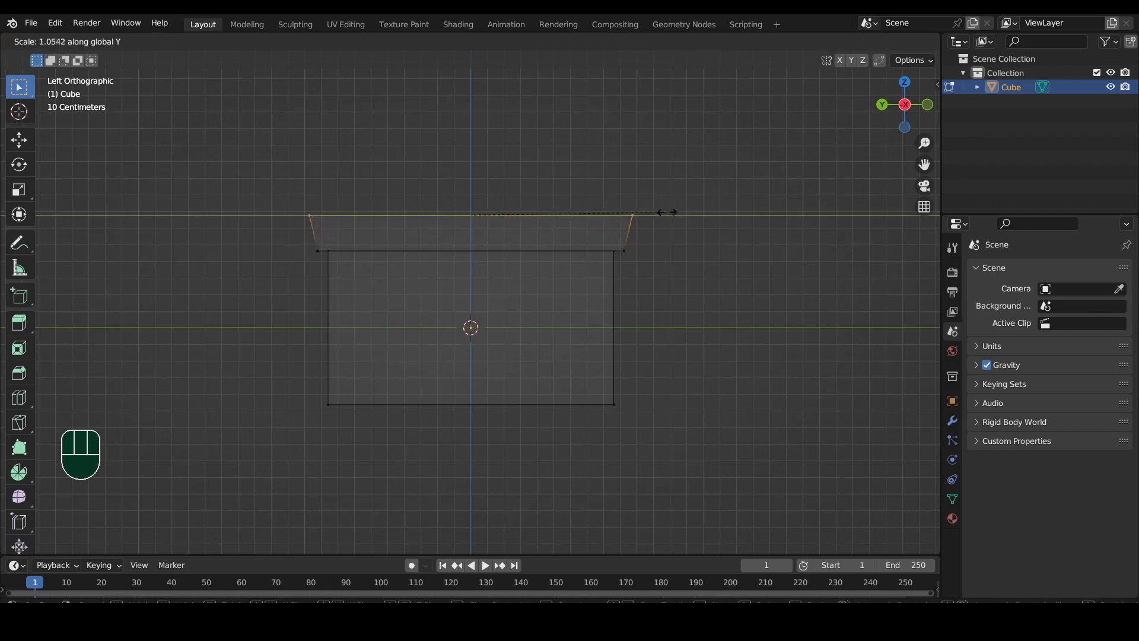
{"action": "left_click", "coordinate": [620, 210]}
{"action": "middle_click_drag", "start_coordinate": [620, 210], "coordinate": [723, 219]}
Duplicate the whole box in Object Mode and move the copy about 1.3 m straight up along Z
{"action": "left_click", "coordinate": [913, 118]}
{"action": "middle_click_drag", "start_coordinate": [666, 242], "coordinate": [620, 275], "text": "shift"}
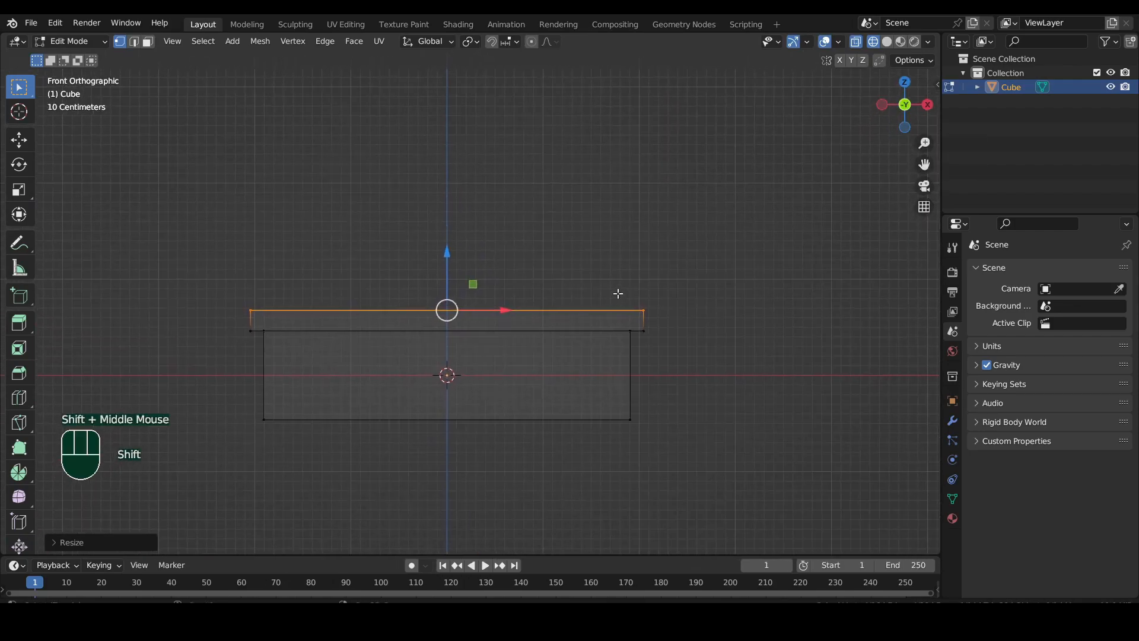
{"action": "key", "text": "Tab"}
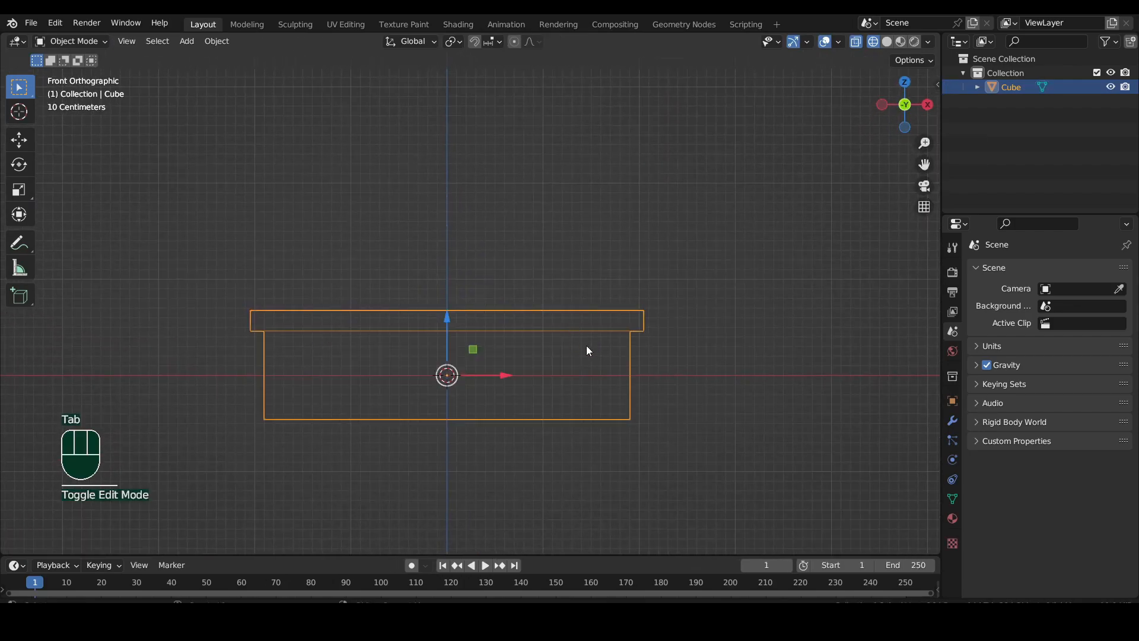
{"action": "key", "text": "shift+d"}
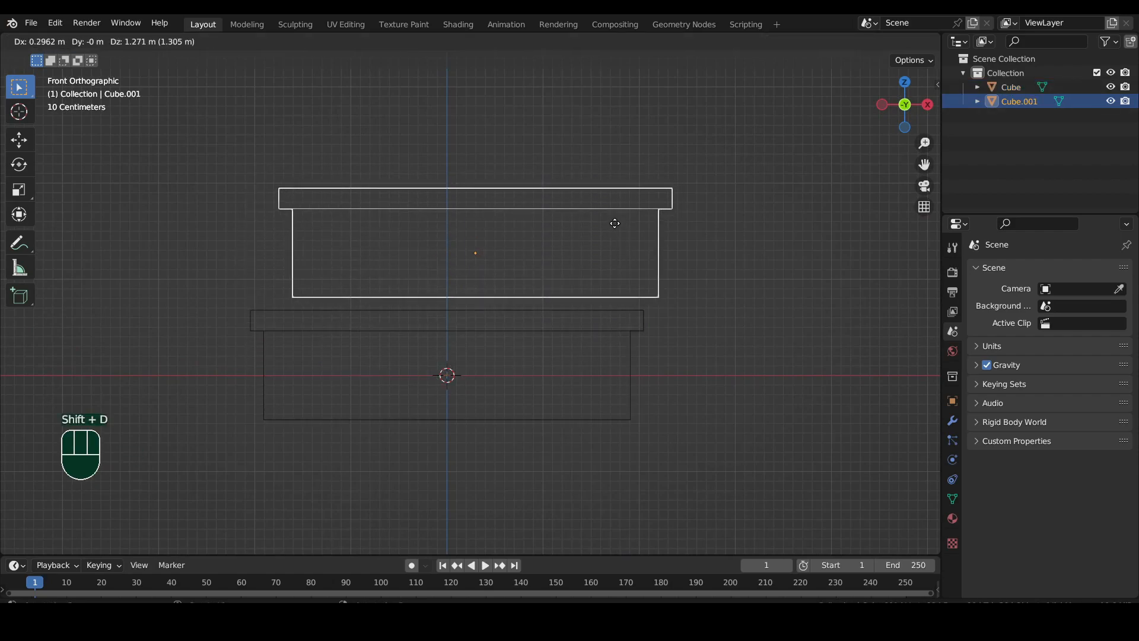
{"action": "key", "text": "z"}
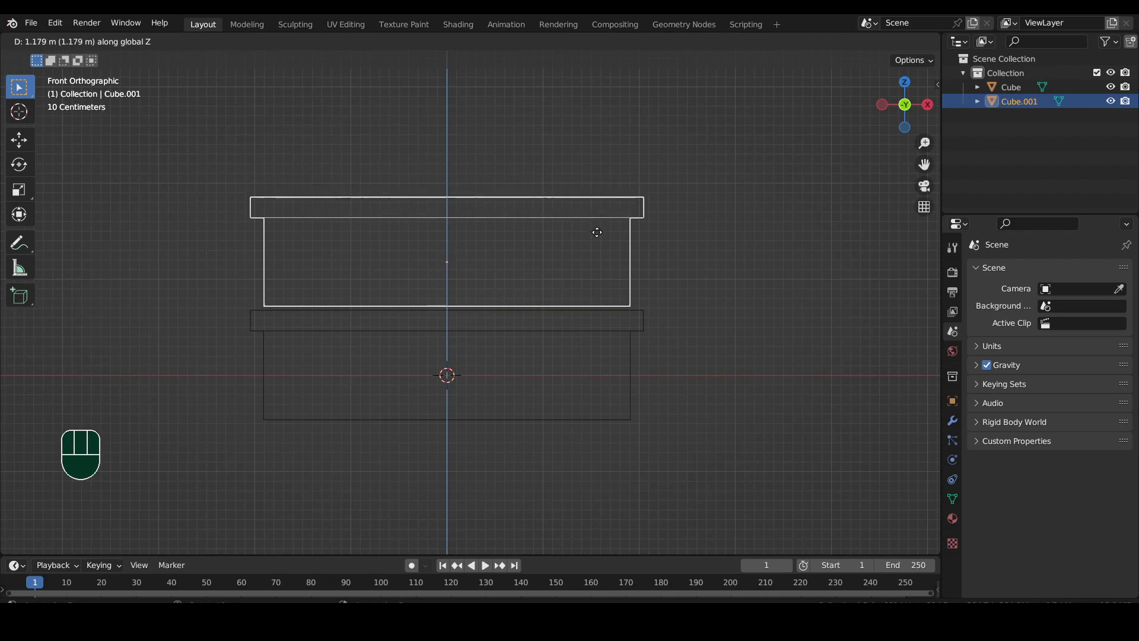
{"action": "left_click", "coordinate": [608, 225]}
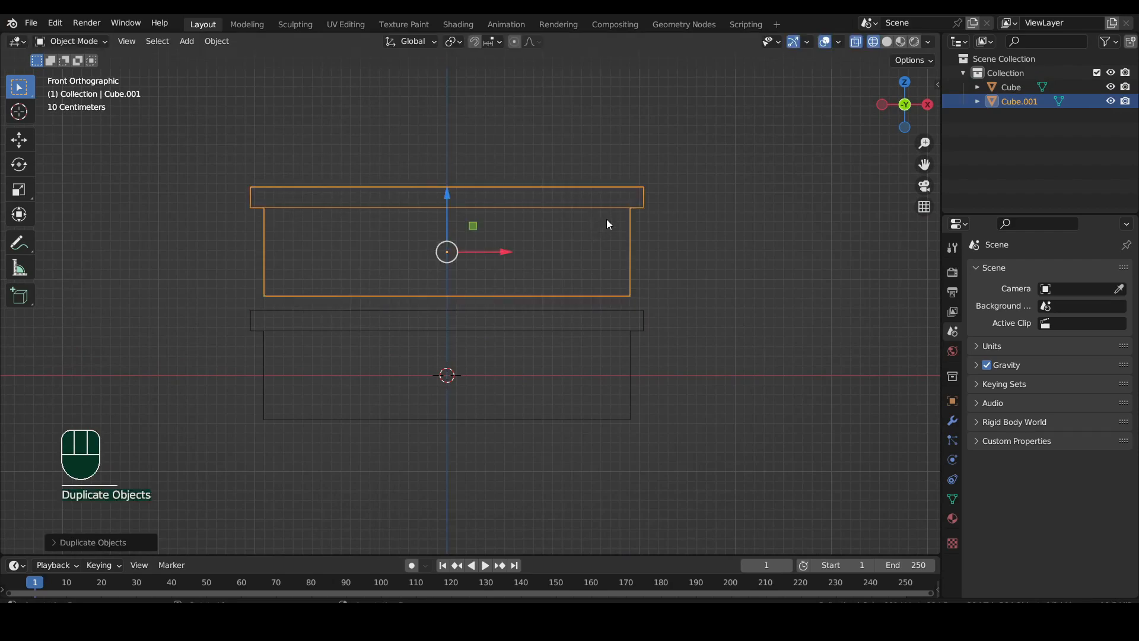
Scale the duplicate's entire mesh in Edit Mode down to a little over half its size
{"action": "key", "text": "Tab"}
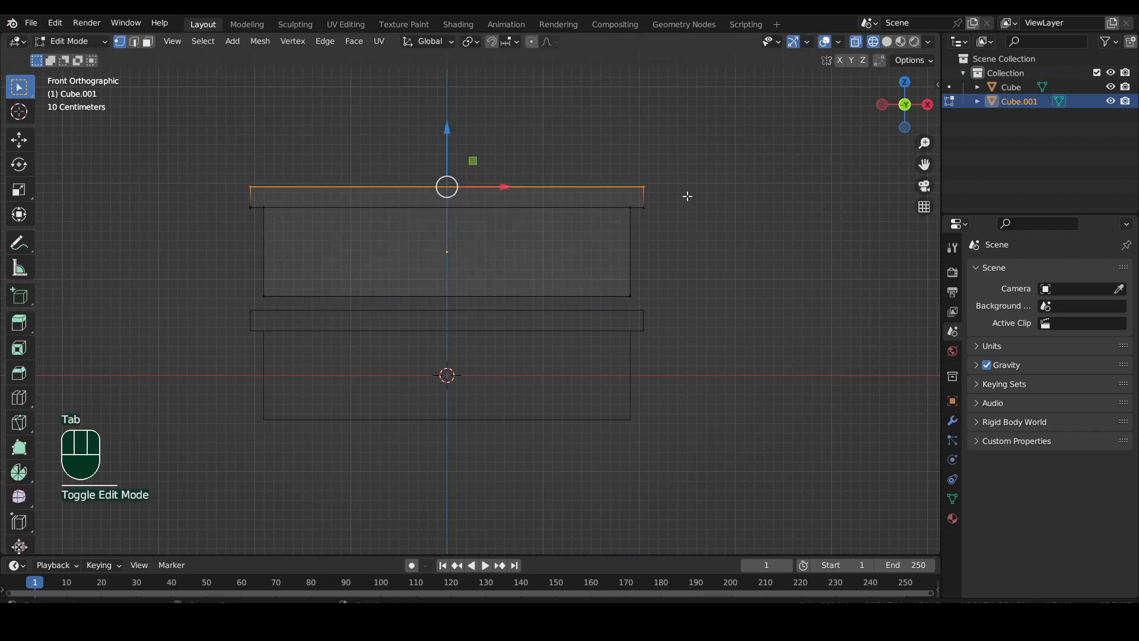
{"action": "key", "text": "a"}
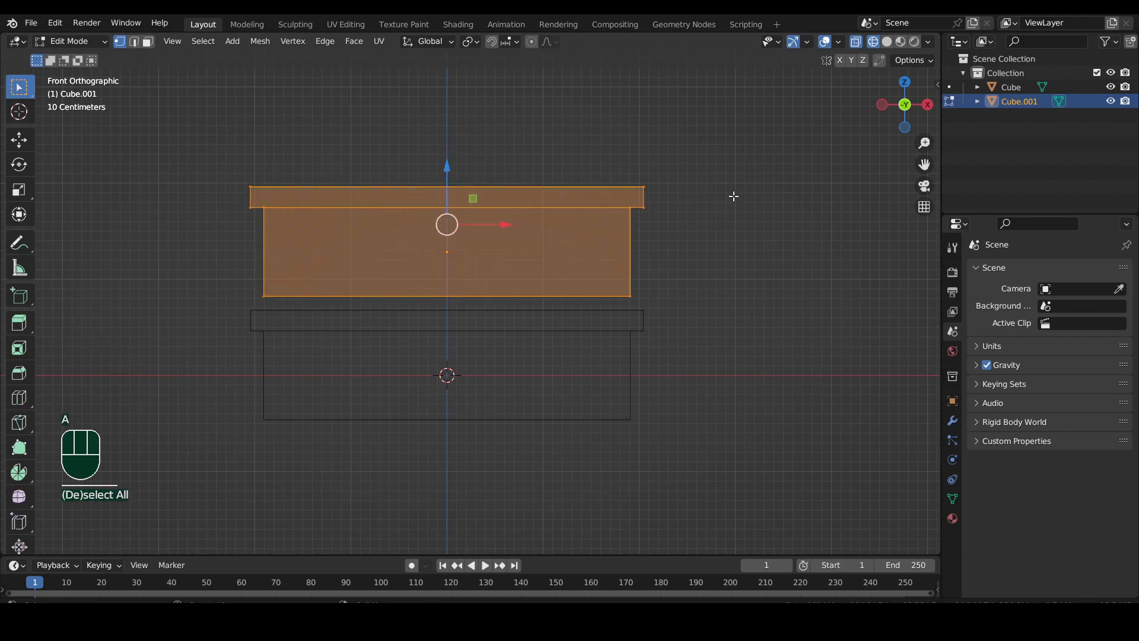
{"action": "key", "text": "s"}
{"action": "left_click", "coordinate": [627, 204]}
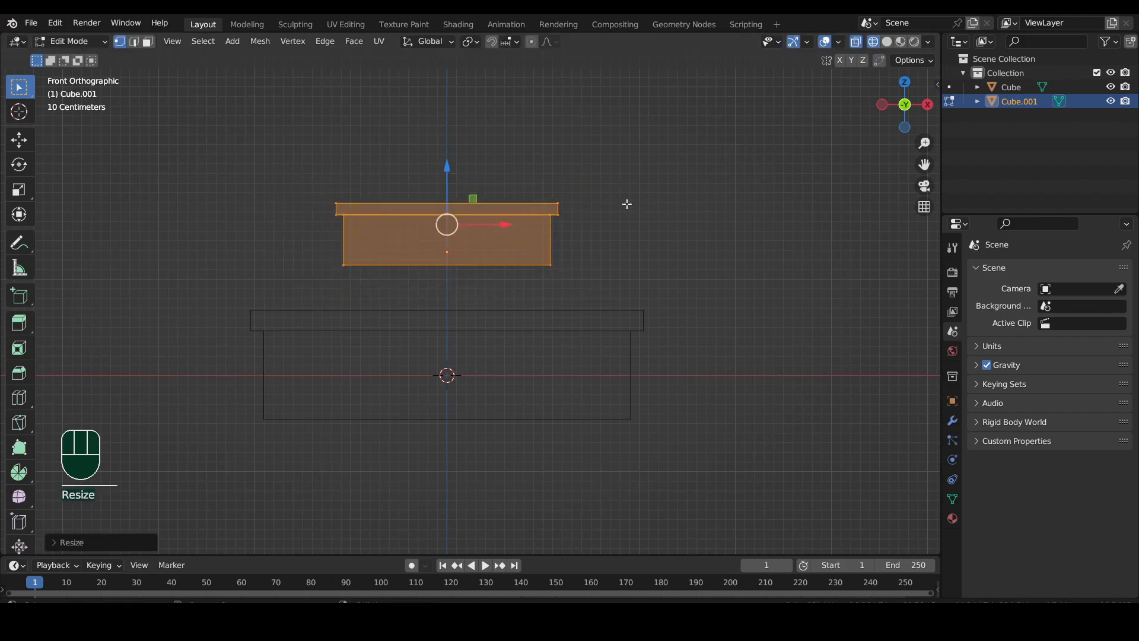
Lower the scaled-down copy along Z so that it rests on the lower box's lid
{"action": "scroll", "coordinate": [627, 204], "scroll_direction": "up", "scroll_amount": 1}
{"action": "left_click", "coordinate": [442, 162]}
{"action": "left_click_drag", "start_coordinate": [442, 161], "coordinate": [447, 217]}
Box-select the upper box's lid vertices and move them down along Z to shorten its walls
{"action": "left_click_drag", "start_coordinate": [656, 188], "coordinate": [257, 267]}
{"action": "scroll", "coordinate": [437, 243], "scroll_direction": "down", "scroll_amount": 2}
{"action": "middle_click_drag", "start_coordinate": [438, 244], "coordinate": [487, 263]}
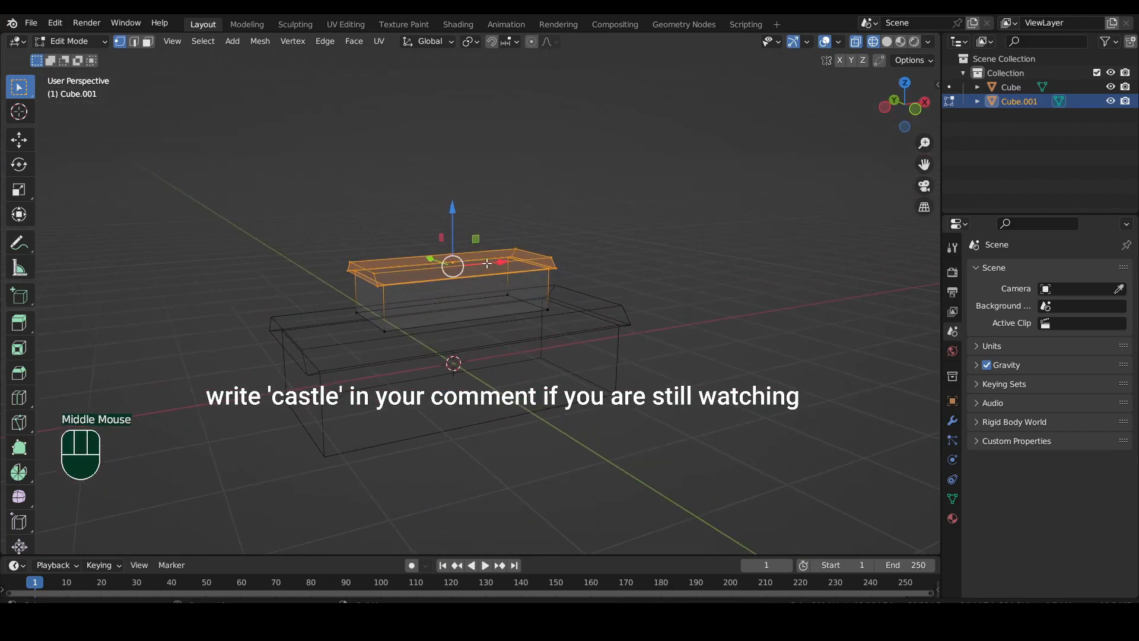
{"action": "left_click", "coordinate": [915, 109]}
{"action": "scroll", "coordinate": [616, 260], "scroll_direction": "up", "scroll_amount": 2}
{"action": "left_click_drag", "start_coordinate": [442, 190], "coordinate": [444, 215]}
Extrude the upper lid's top face upward about 0.19 m and scale it inward to roughly a third, forming a sloped roof
{"action": "left_click_drag", "start_coordinate": [612, 216], "coordinate": [257, 261]}
{"action": "scroll", "coordinate": [433, 243], "scroll_direction": "up", "scroll_amount": 2}
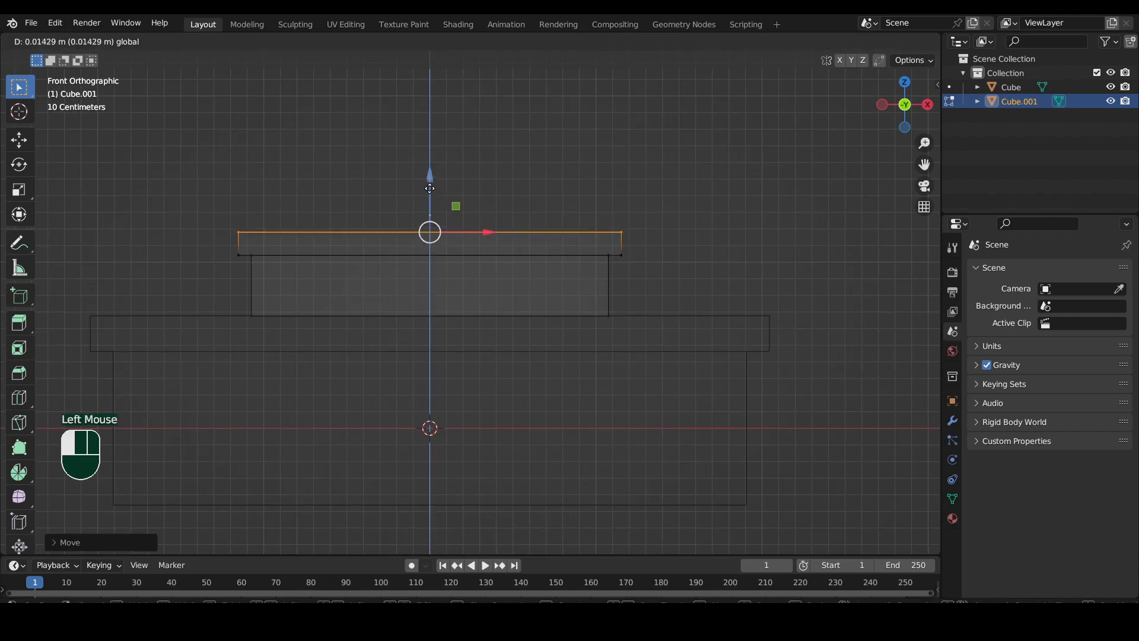
{"action": "key", "text": "e"}
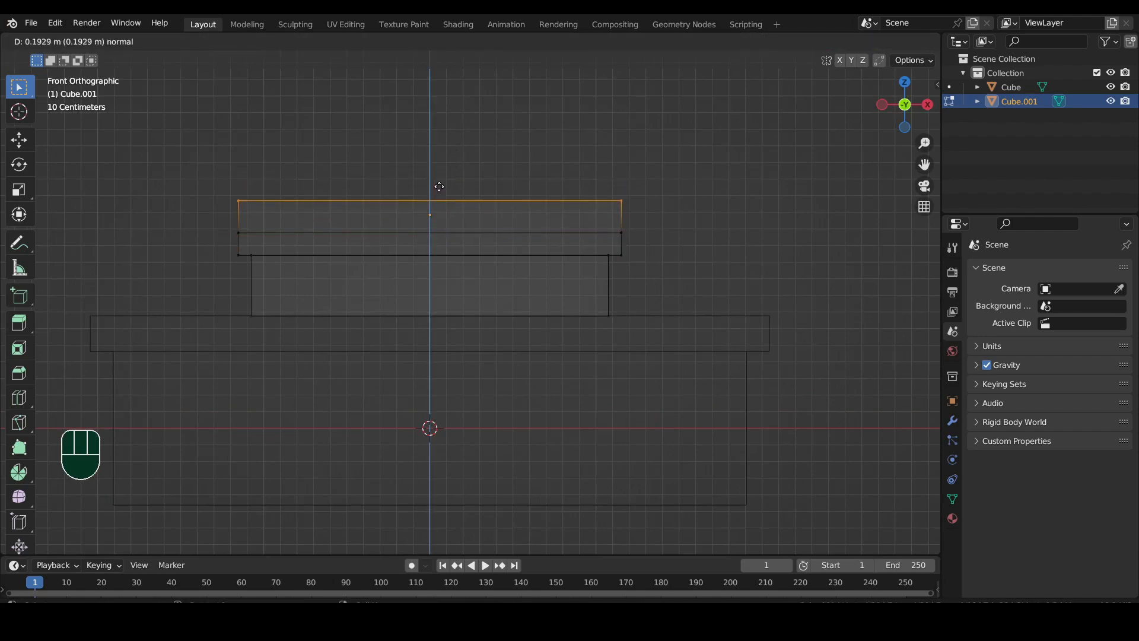
{"action": "left_click", "coordinate": [438, 188]}
{"action": "key", "text": "s"}
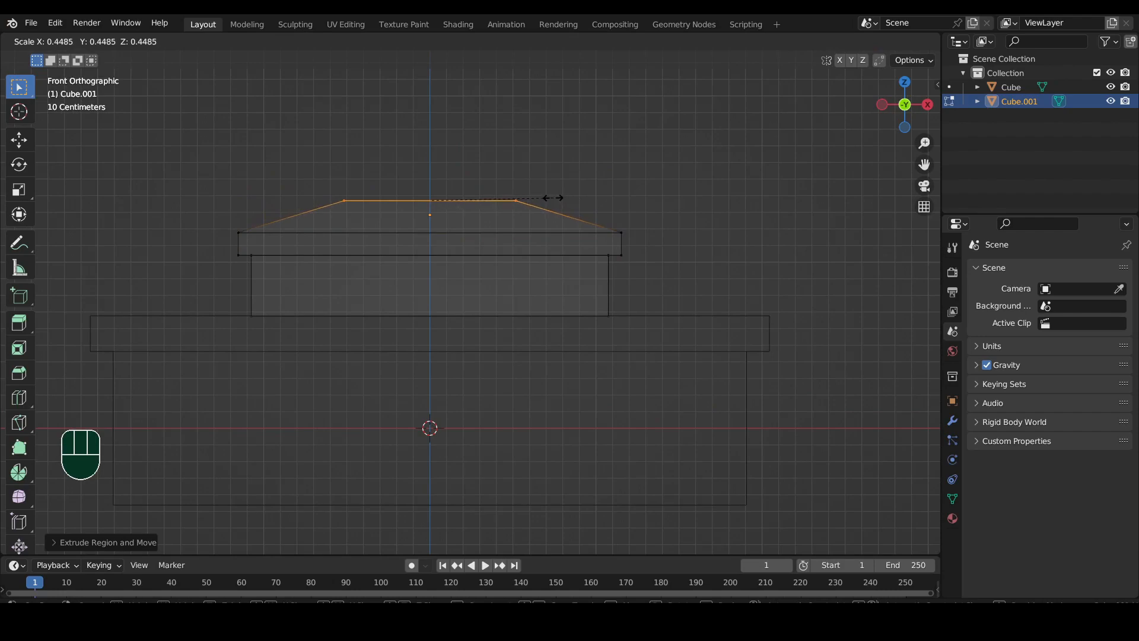
{"action": "left_click", "coordinate": [527, 188]}
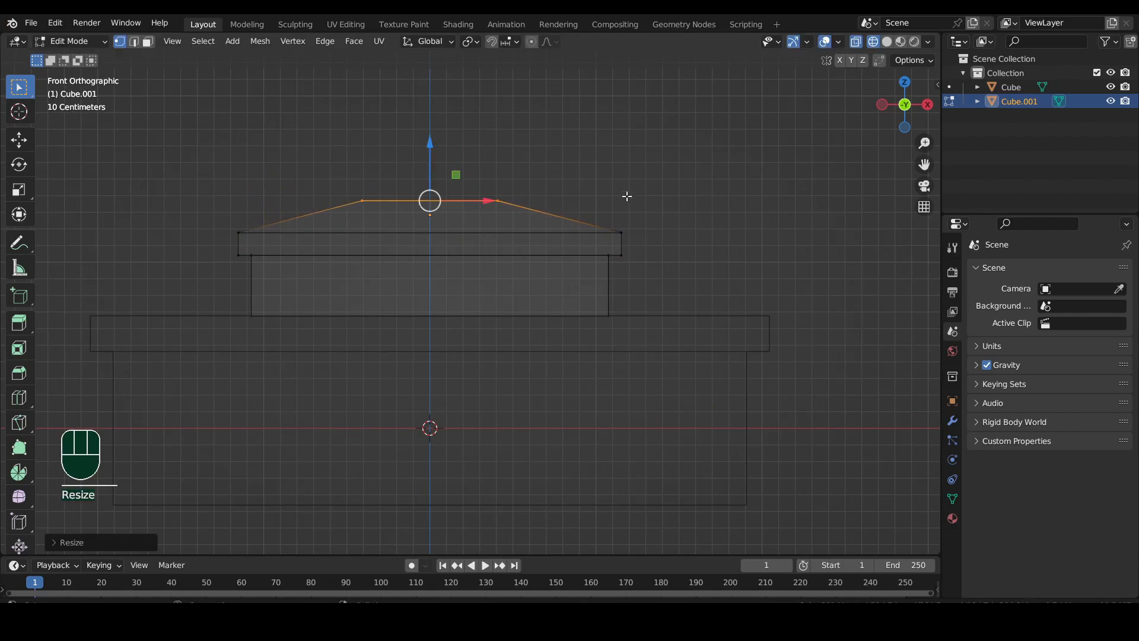
Switch the viewport back to solid shading and return to Object Mode
{"action": "key", "text": "shift+z"}
{"action": "scroll", "coordinate": [516, 256], "scroll_direction": "down", "scroll_amount": 4}
{"action": "middle_click_drag", "start_coordinate": [516, 256], "coordinate": [495, 283]}
{"action": "key", "text": "Tab"}
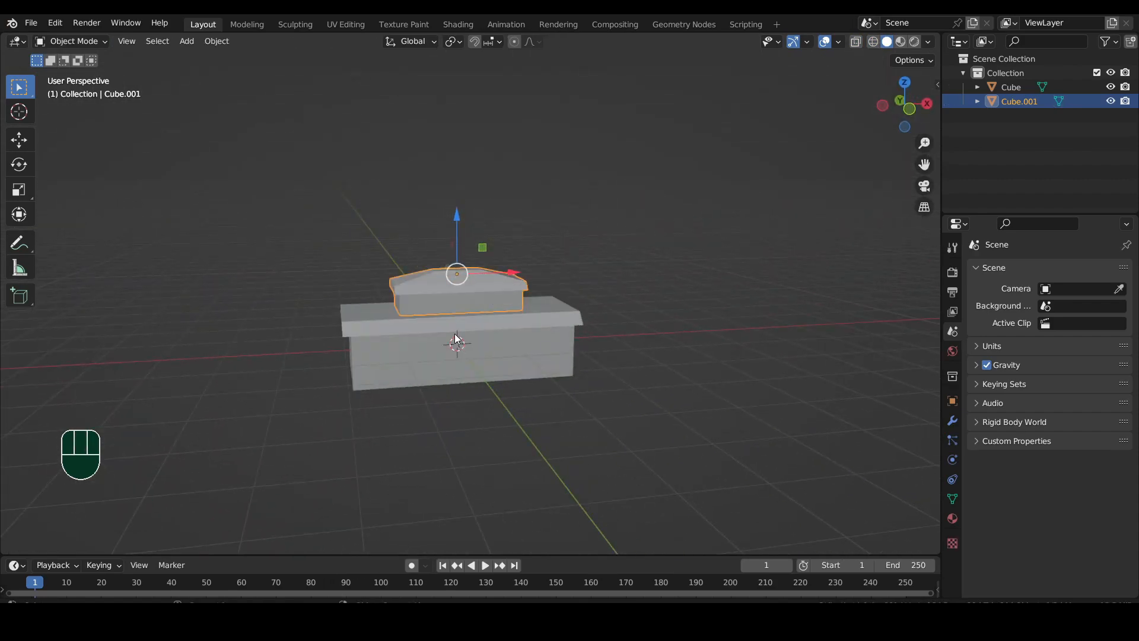
Add a Bevel modifier with 2 segments to the upper box
{"action": "scroll", "coordinate": [414, 300], "scroll_direction": "up", "scroll_amount": 2}
{"action": "middle_click_drag", "start_coordinate": [414, 301], "coordinate": [388, 344]}
{"action": "scroll", "coordinate": [464, 300], "scroll_direction": "up", "scroll_amount": 2}
{"action": "scroll", "coordinate": [493, 304], "scroll_direction": "up", "scroll_amount": 1}
{"action": "left_click", "coordinate": [952, 420]}
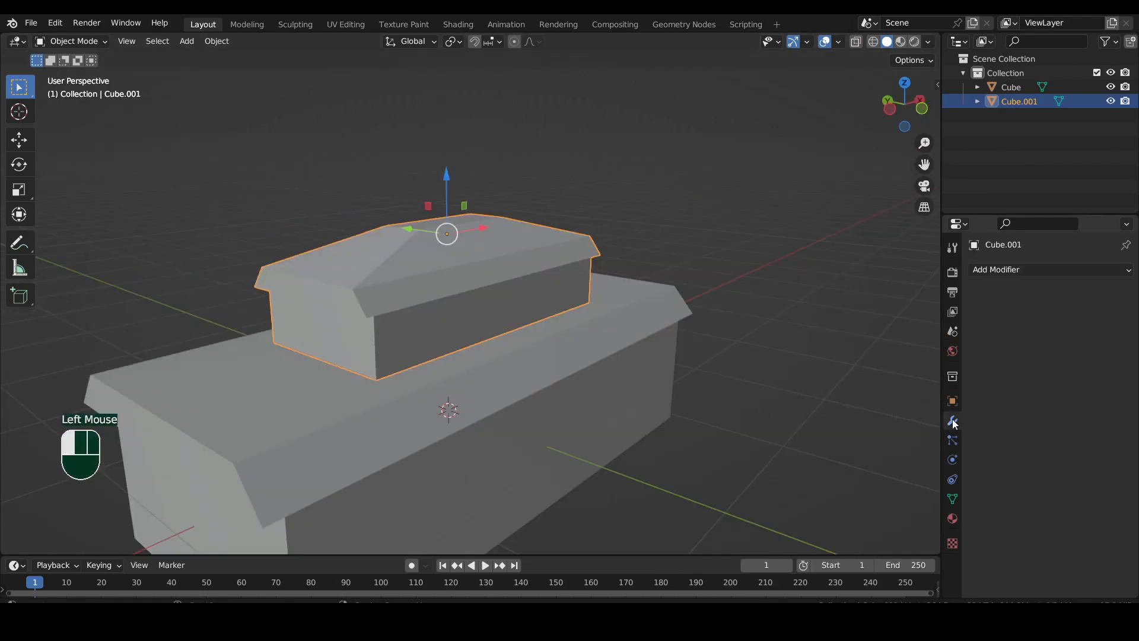
{"action": "left_click", "coordinate": [988, 270]}
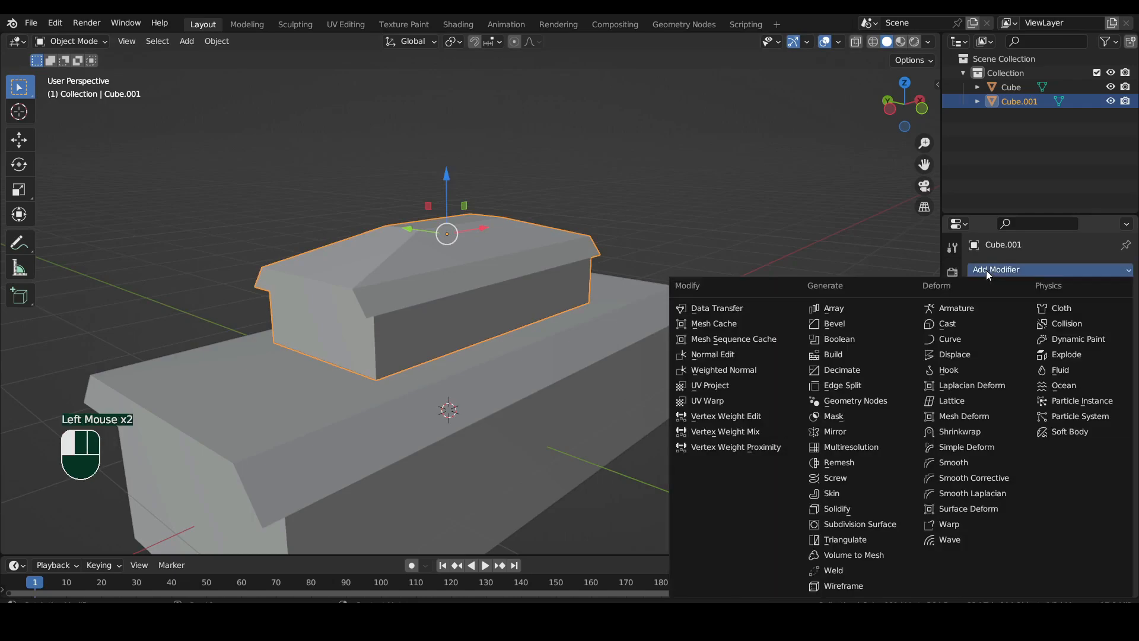
{"action": "left_click", "coordinate": [859, 319]}
{"action": "scroll", "coordinate": [678, 318], "scroll_direction": "down", "scroll_amount": 1}
{"action": "middle_click_drag", "start_coordinate": [553, 308], "coordinate": [549, 304]}
{"action": "left_click", "coordinate": [1107, 364]}
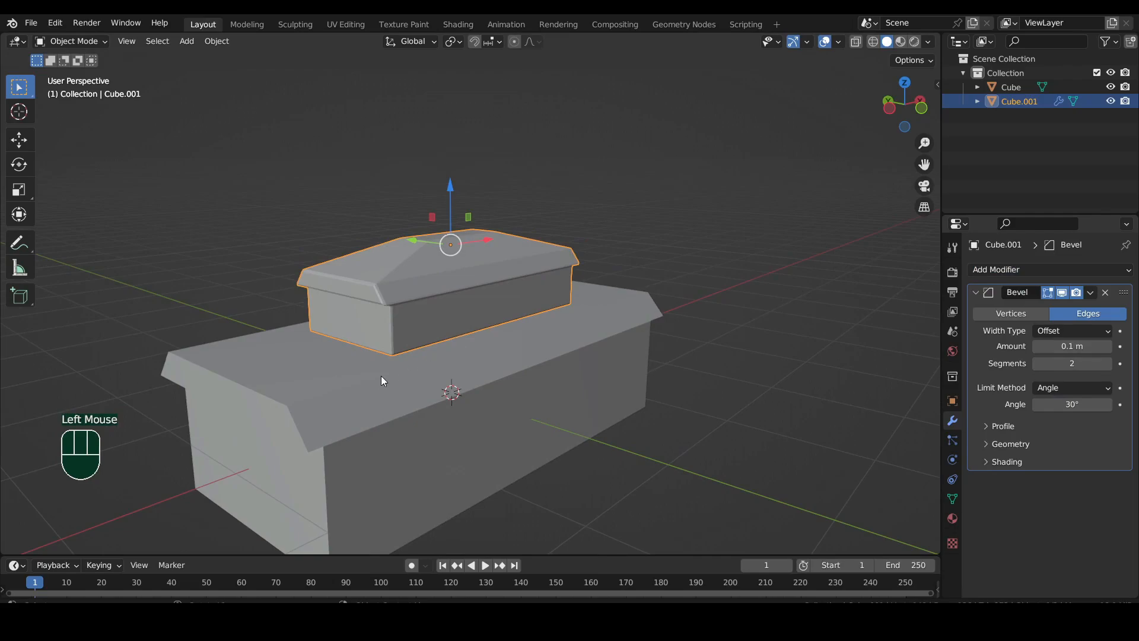
Select the lower box and add a Bevel modifier with 2 segments
{"action": "left_click", "coordinate": [372, 386]}
{"action": "scroll", "coordinate": [372, 386], "scroll_direction": "down", "scroll_amount": 1}
{"action": "middle_click_drag", "start_coordinate": [415, 374], "coordinate": [426, 368]}
{"action": "left_click", "coordinate": [1002, 272]}
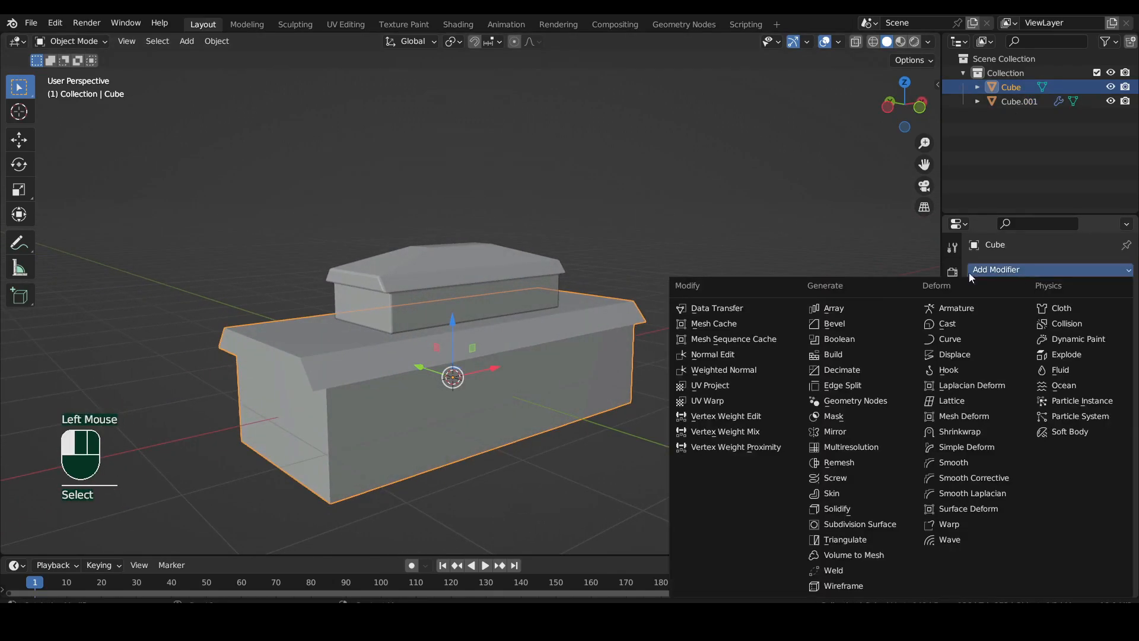
{"action": "left_click", "coordinate": [849, 324]}
{"action": "left_click", "coordinate": [1108, 364]}
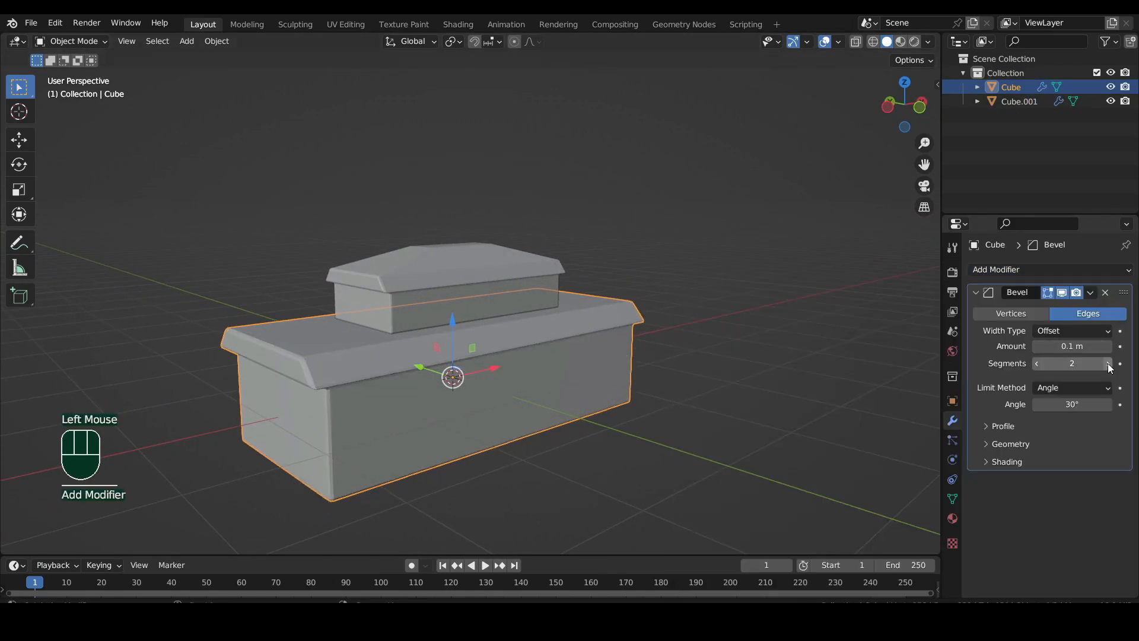
Place the 3D cursor from the front view on the lower box's front wall, near its left end
{"action": "middle_click_drag", "start_coordinate": [693, 365], "coordinate": [619, 355]}
{"action": "scroll", "coordinate": [610, 350], "scroll_direction": "up", "scroll_amount": 2}
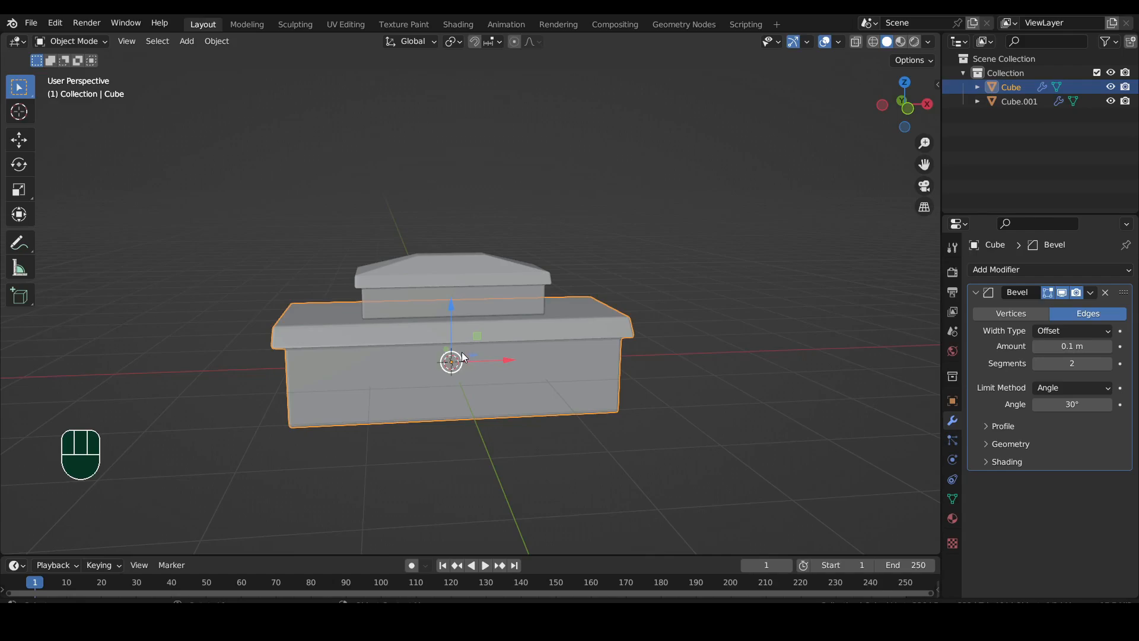
{"action": "left_click", "coordinate": [909, 109]}
{"action": "scroll", "coordinate": [411, 371], "scroll_direction": "up", "scroll_amount": 5}
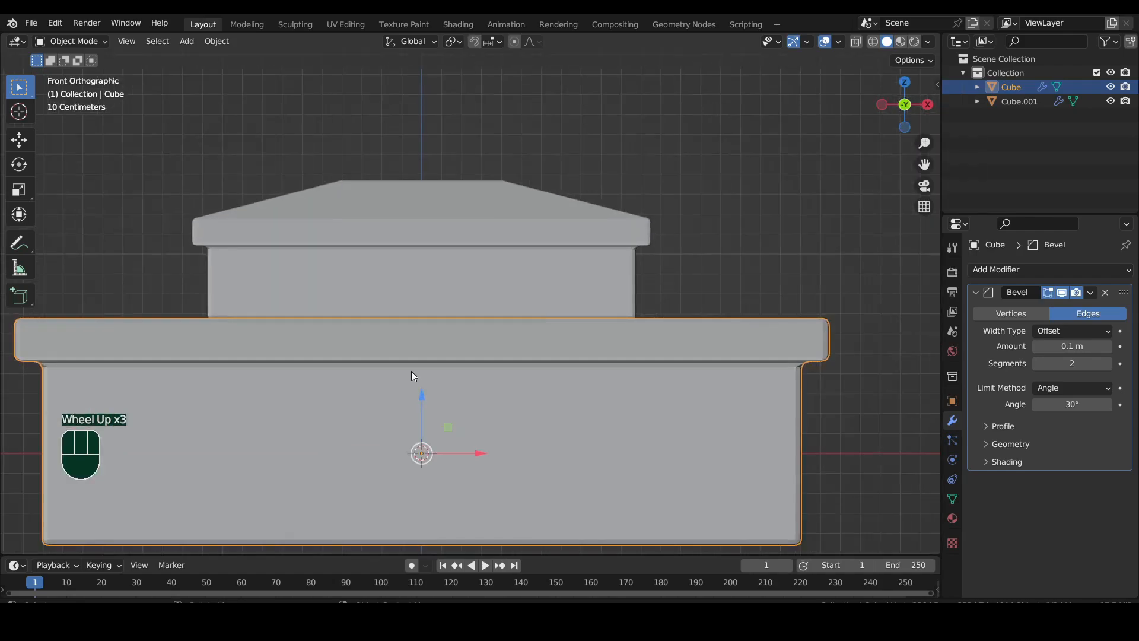
{"action": "middle_click_drag", "start_coordinate": [361, 362], "coordinate": [548, 271], "text": "shift"}
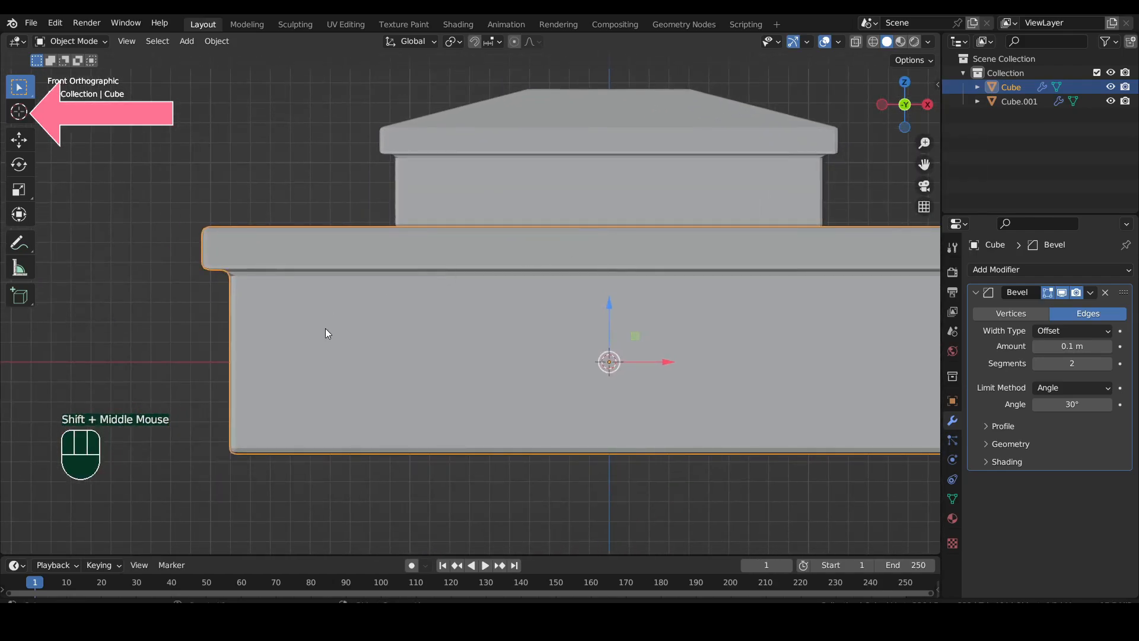
{"action": "key", "text": "shift"}
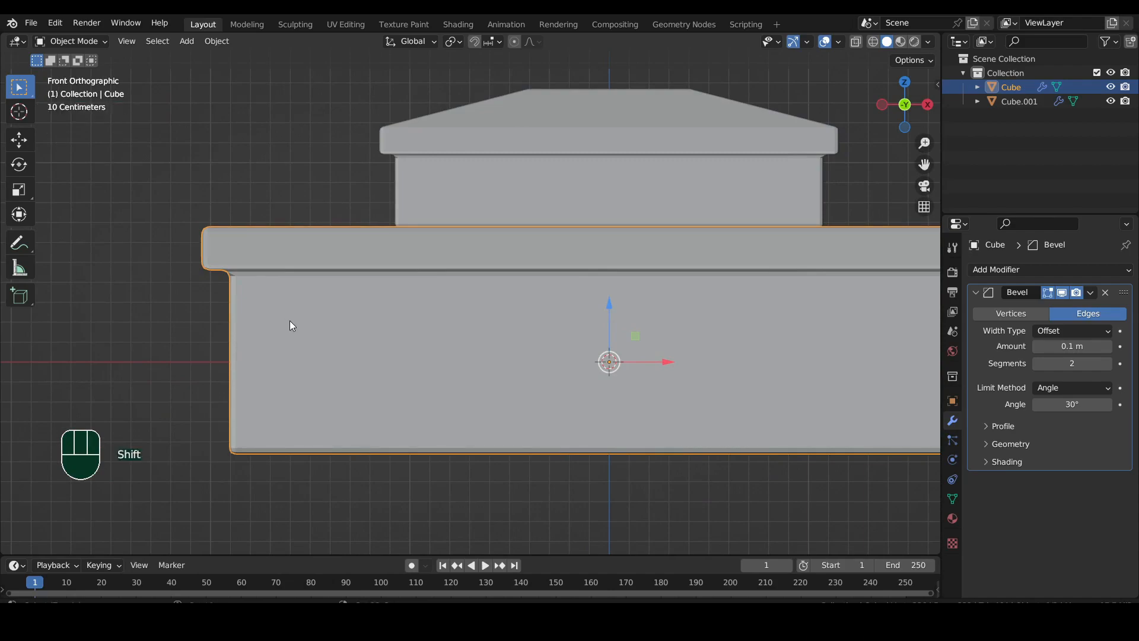
{"action": "right_click", "coordinate": [290, 318], "text": "shift"}
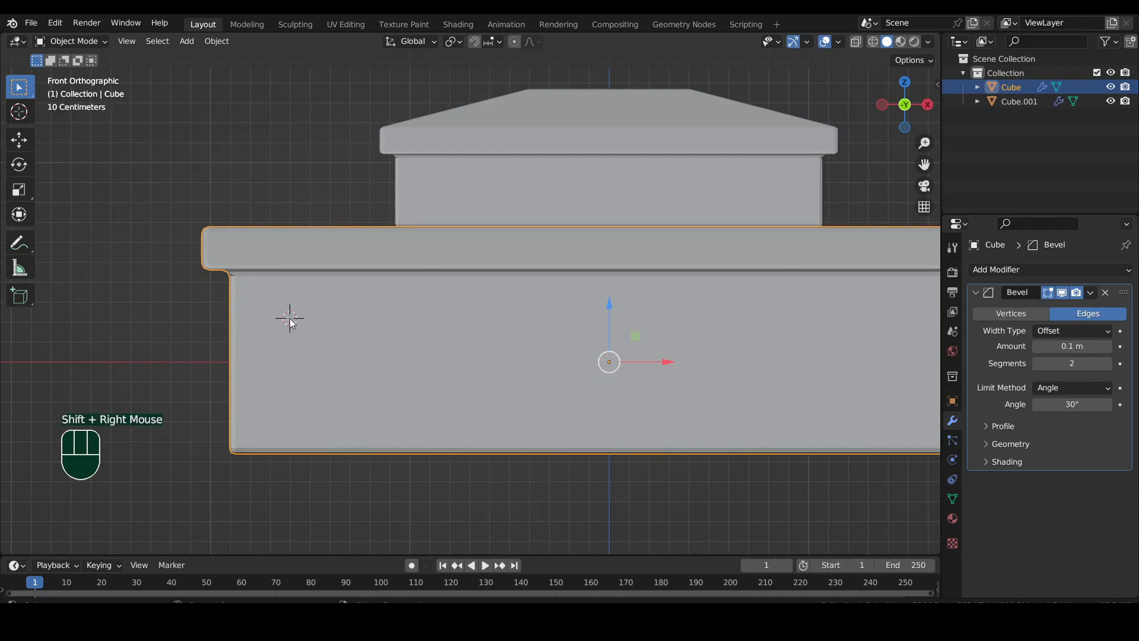
Add a mesh circle at the 3D cursor
{"action": "key", "text": "shift+a"}
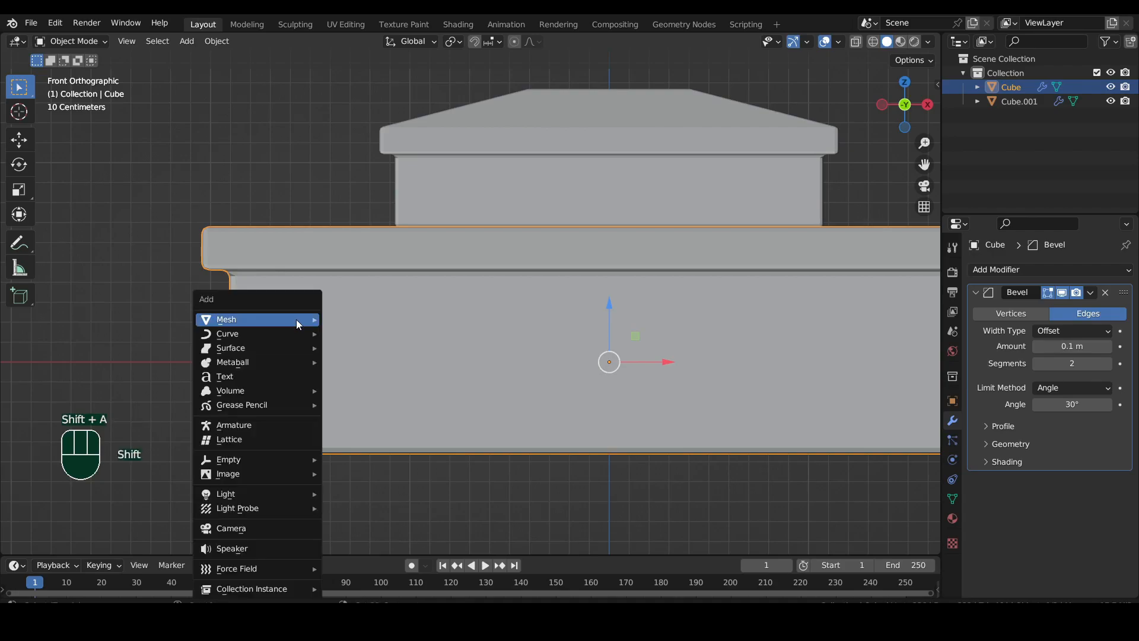
{"action": "mouse_move", "coordinate": [297, 319]}
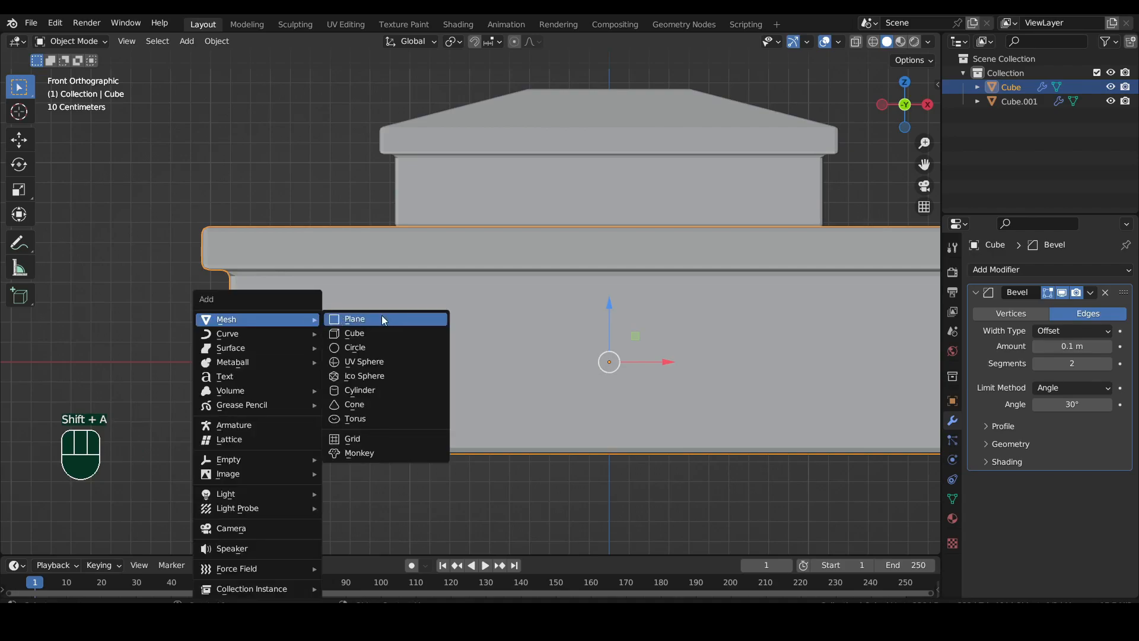
{"action": "left_click", "coordinate": [375, 348]}
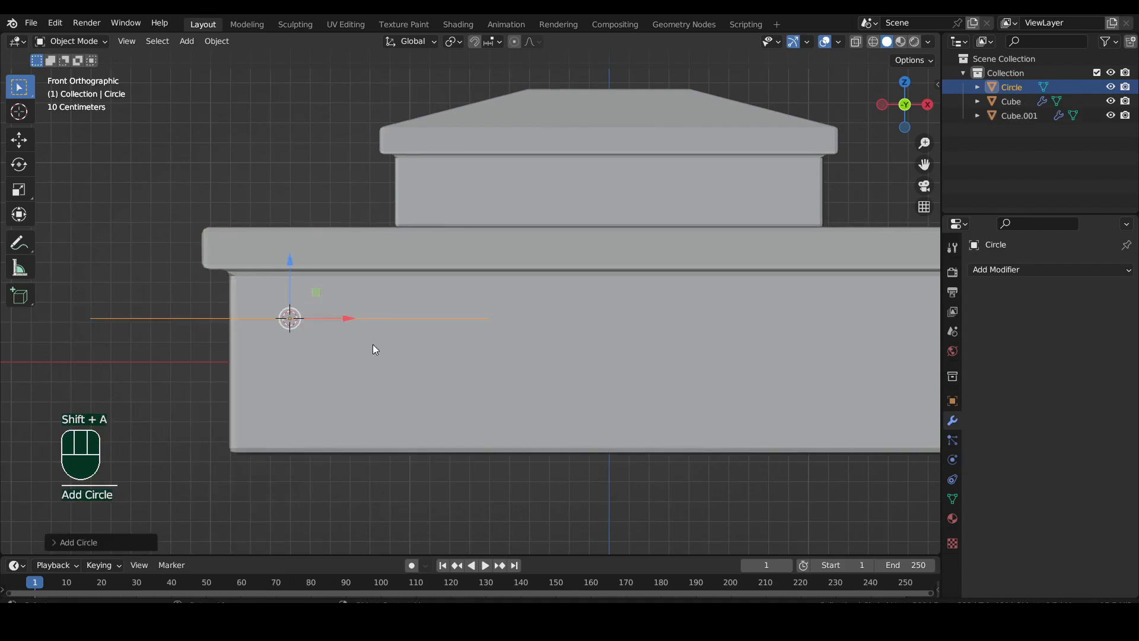
Rotate the circle's mesh 90° about the global X axis in Edit Mode so that it faces the front
{"action": "scroll", "coordinate": [347, 326], "scroll_direction": "down", "scroll_amount": 2}
{"action": "middle_click_drag", "start_coordinate": [348, 325], "coordinate": [347, 358]}
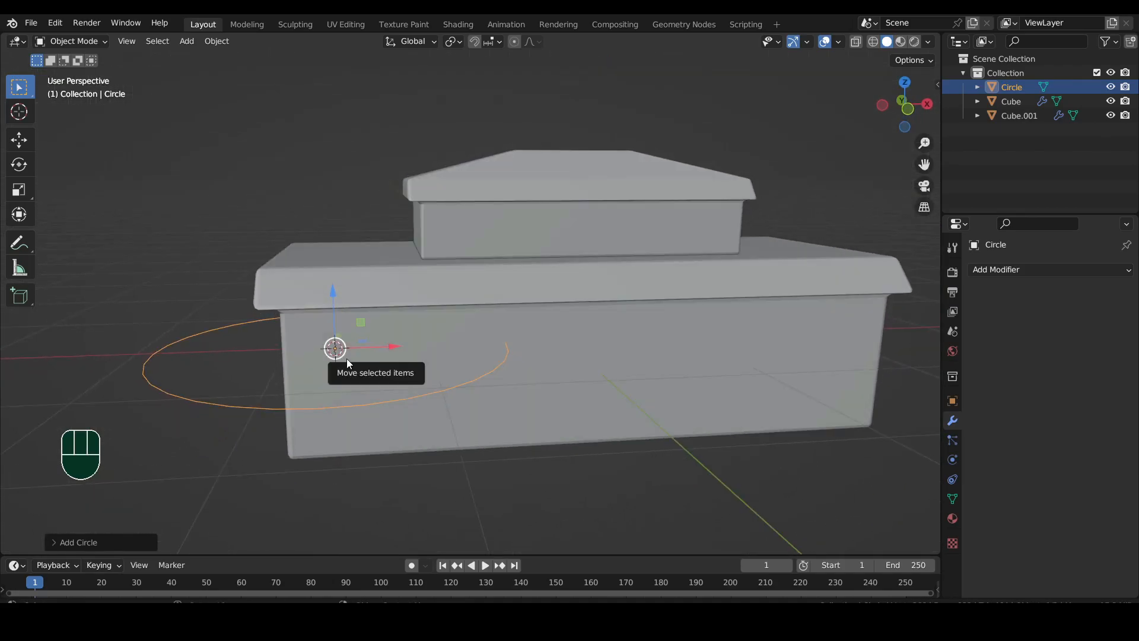
{"action": "left_click", "coordinate": [900, 109]}
{"action": "scroll", "coordinate": [409, 280], "scroll_direction": "up", "scroll_amount": 3}
{"action": "key", "text": "Tab"}
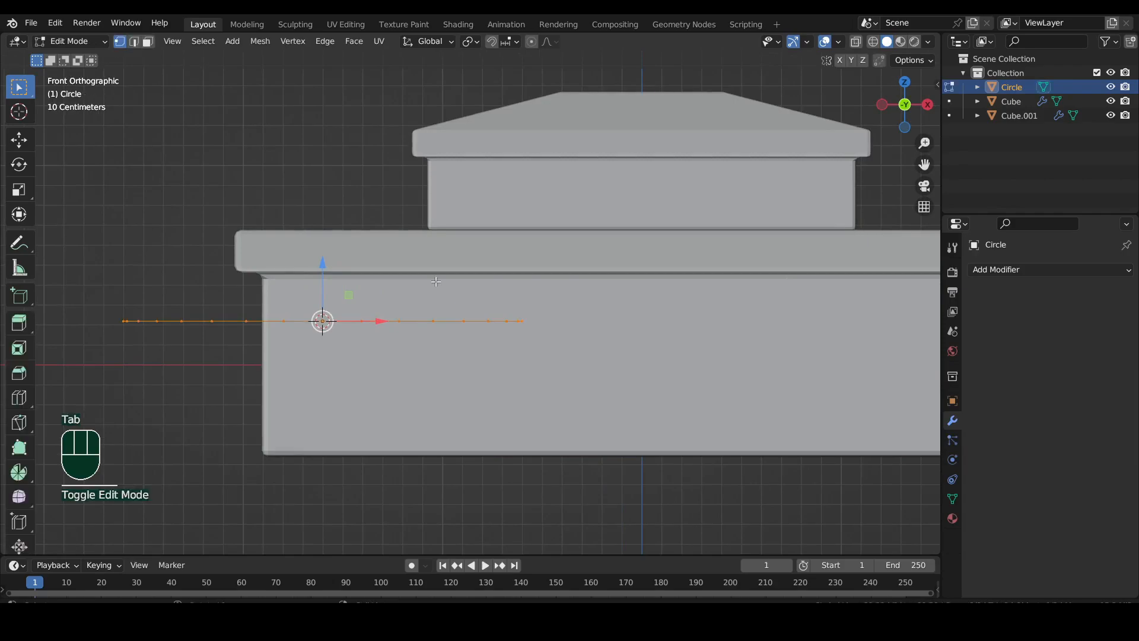
{"action": "key", "text": "r"}
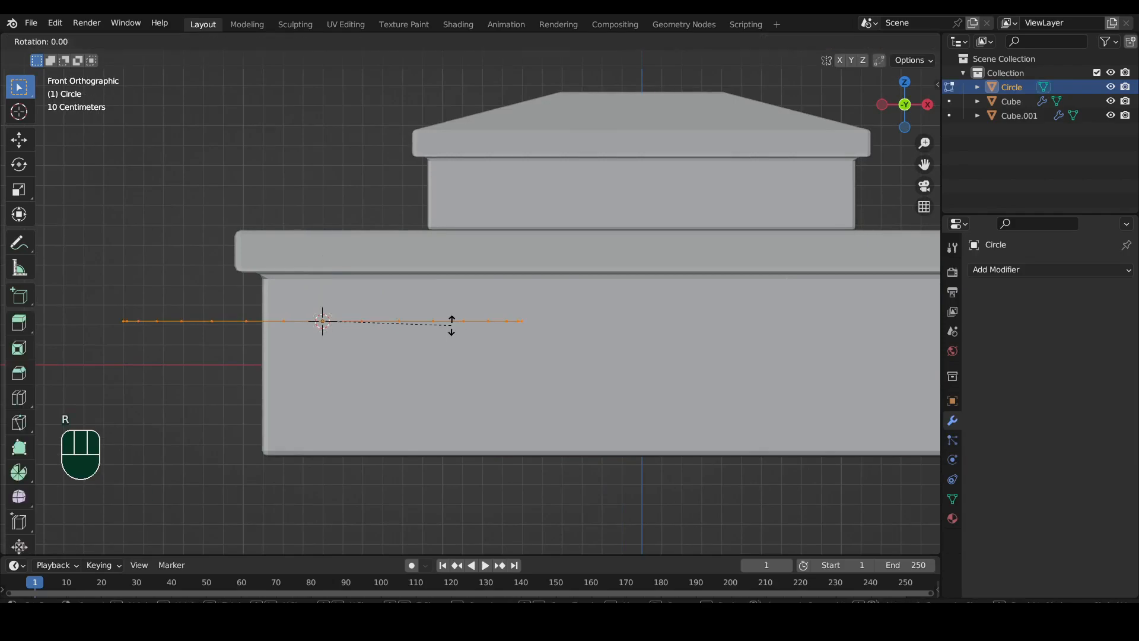
{"action": "type", "text": "90"}
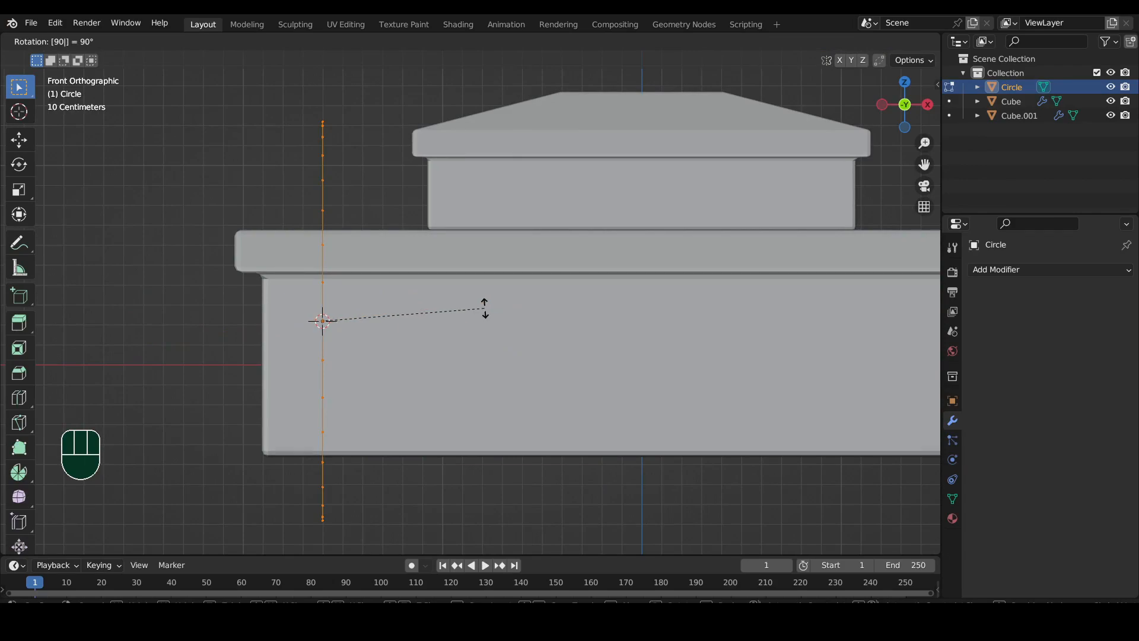
{"action": "type", "text": "x"}
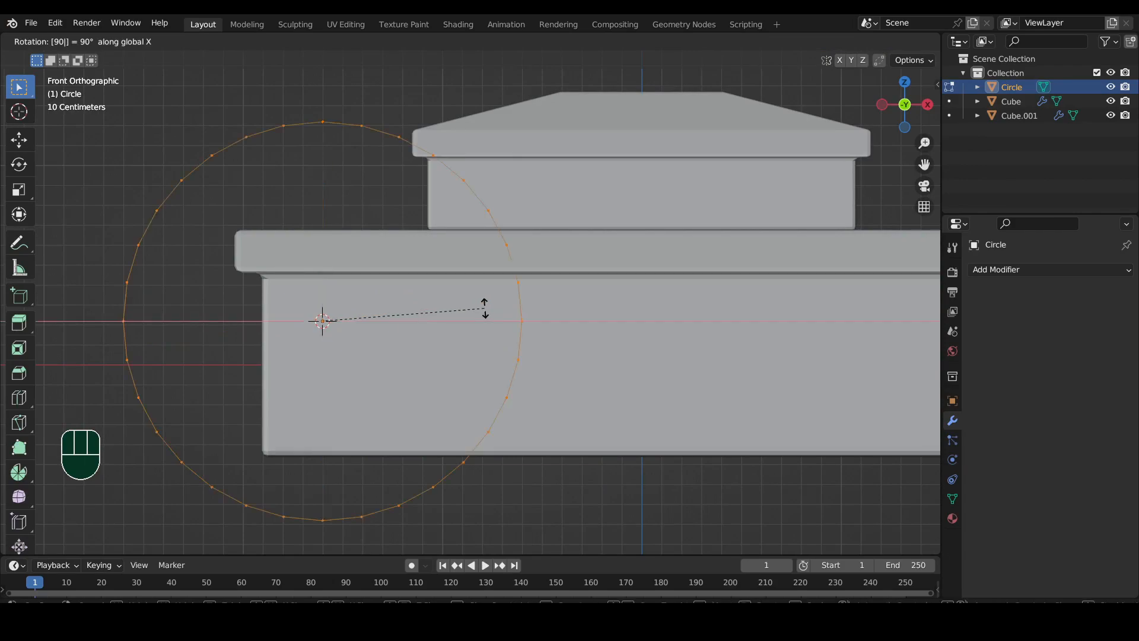
{"action": "left_click", "coordinate": [484, 309]}
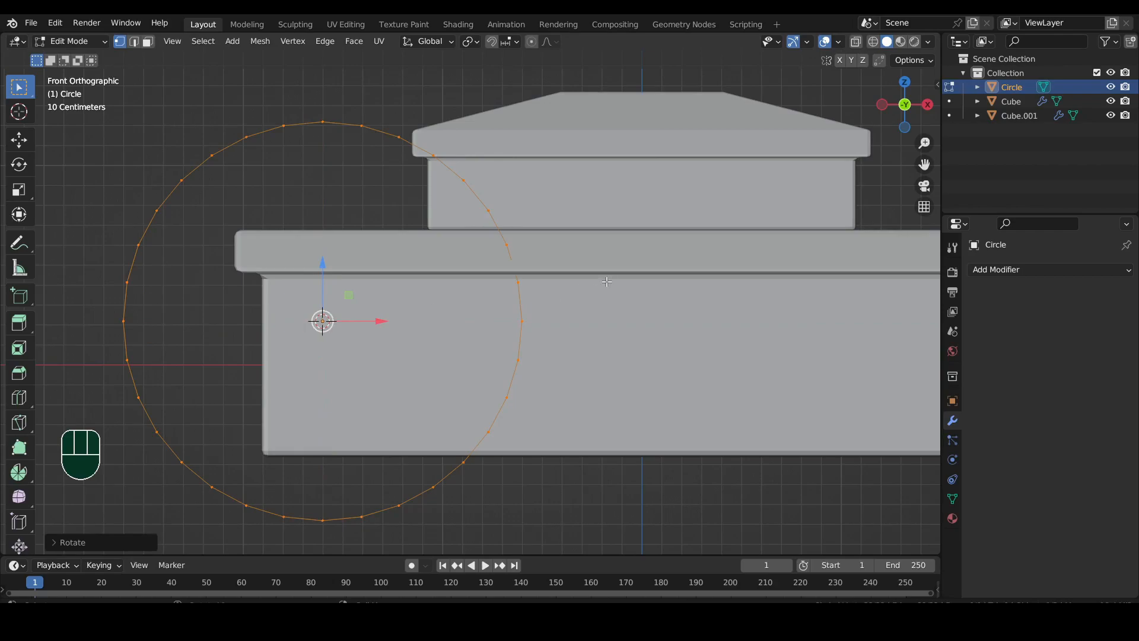
Scale the circle's mesh down to about 0.057 of its size so that it fits as a small window outline
{"action": "key", "text": "s"}
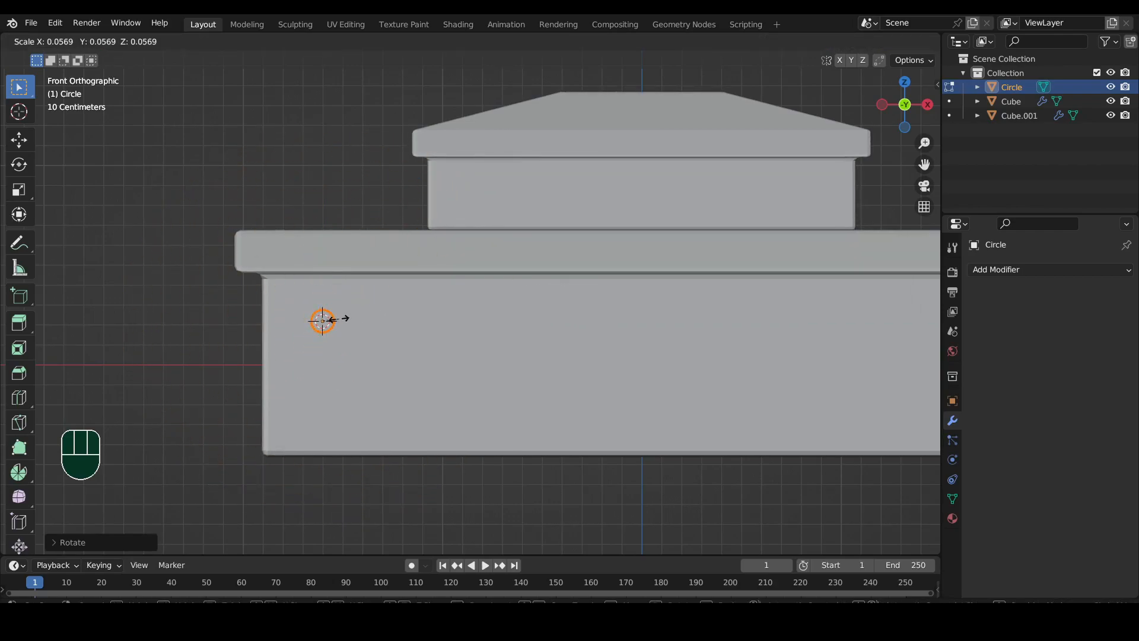
{"action": "left_click", "coordinate": [339, 319]}
{"action": "scroll", "coordinate": [340, 326], "scroll_direction": "up", "scroll_amount": 5}
{"action": "middle_click_drag", "start_coordinate": [340, 327], "coordinate": [524, 304], "text": "shift"}
{"action": "scroll", "coordinate": [415, 336], "scroll_direction": "up", "scroll_amount": 3}
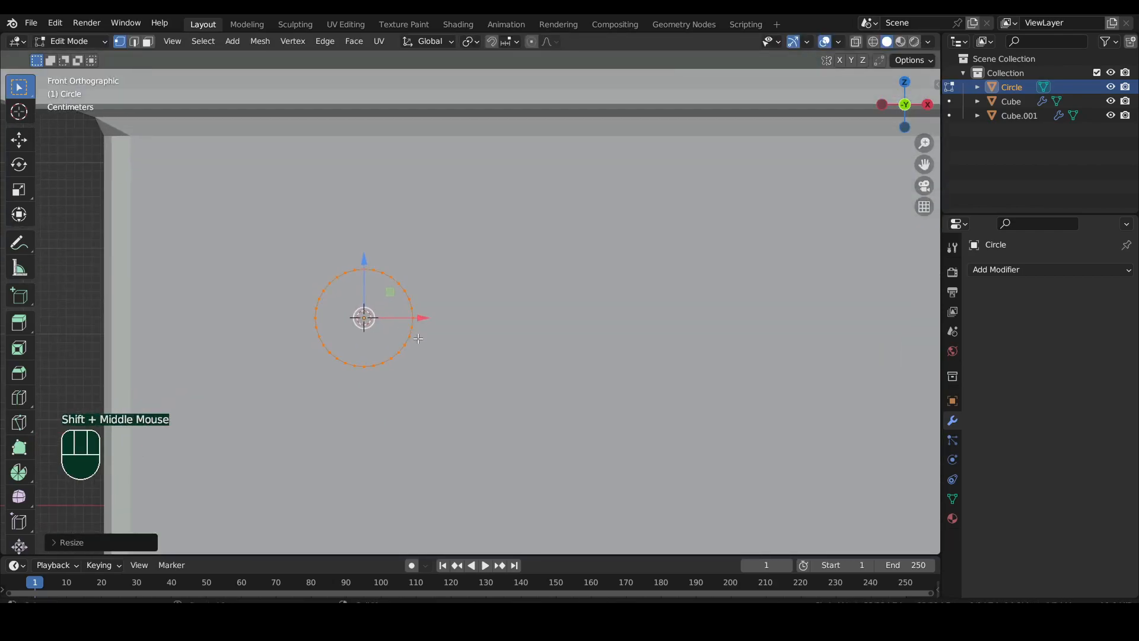
Delete the vertices of the circle's lower half, leaving an open arch
{"action": "left_click_drag", "start_coordinate": [288, 330], "coordinate": [475, 399]}
{"action": "key", "text": "x"}
{"action": "left_click", "coordinate": [380, 383]}
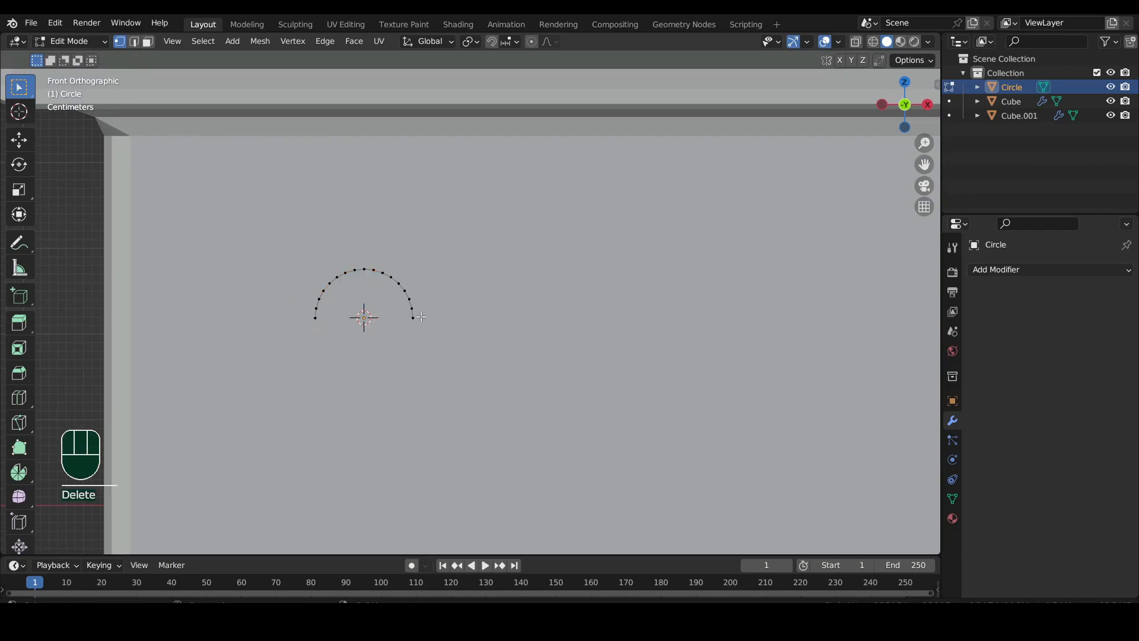
Extrude the arch's two end vertices straight down along Z and connect the new bottom vertices with an edge
{"action": "left_click_drag", "start_coordinate": [422, 315], "coordinate": [254, 347]}
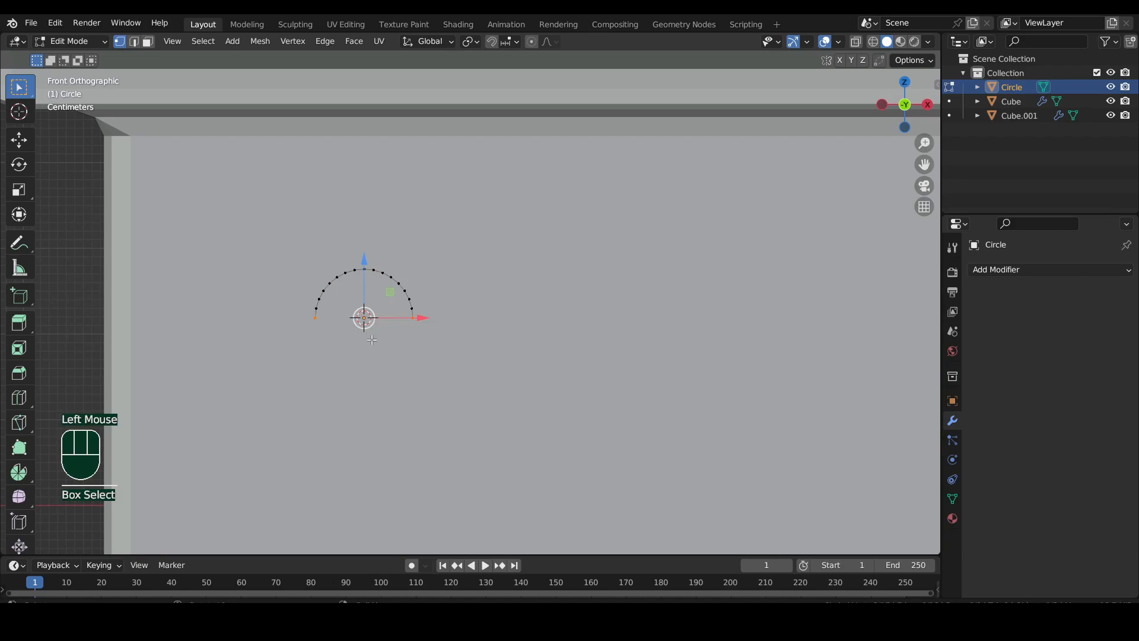
{"action": "key", "text": "e"}
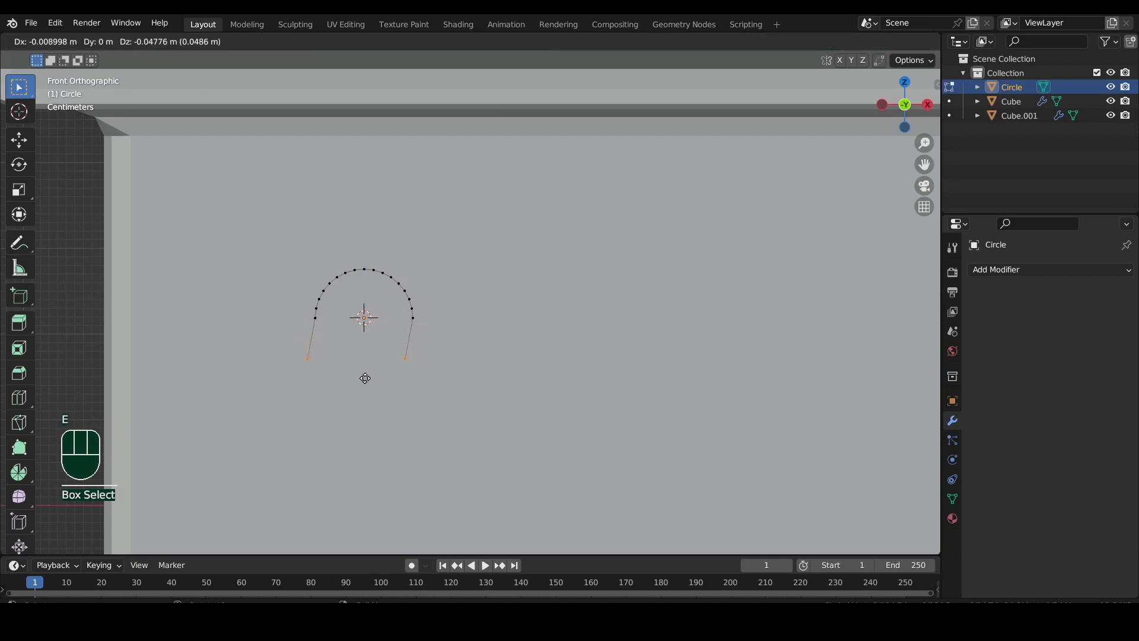
{"action": "key", "text": "z"}
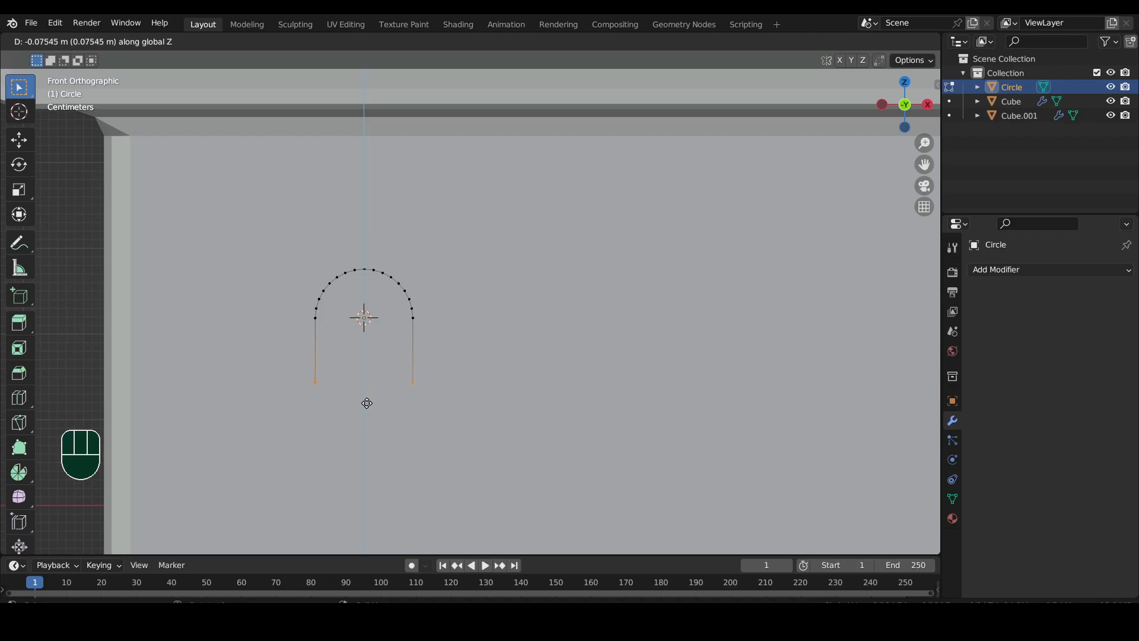
{"action": "left_click", "coordinate": [362, 424]}
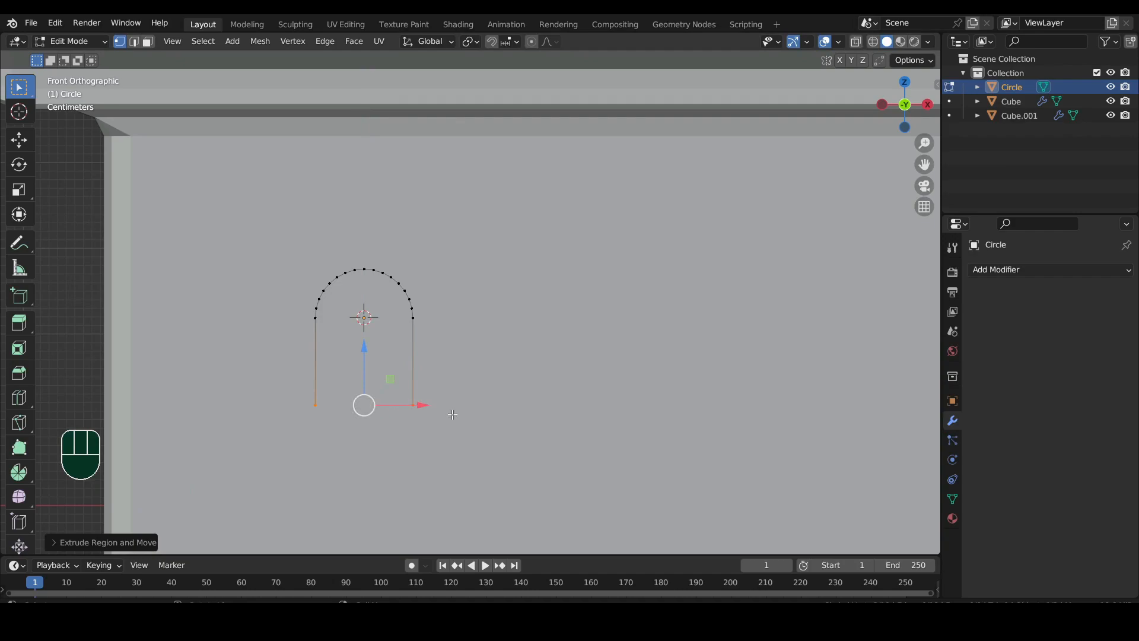
{"action": "key", "text": "f"}
Fill the closed arched outline with a face and extrude it outward from the wall into a thin slab
{"action": "key", "text": "a"}
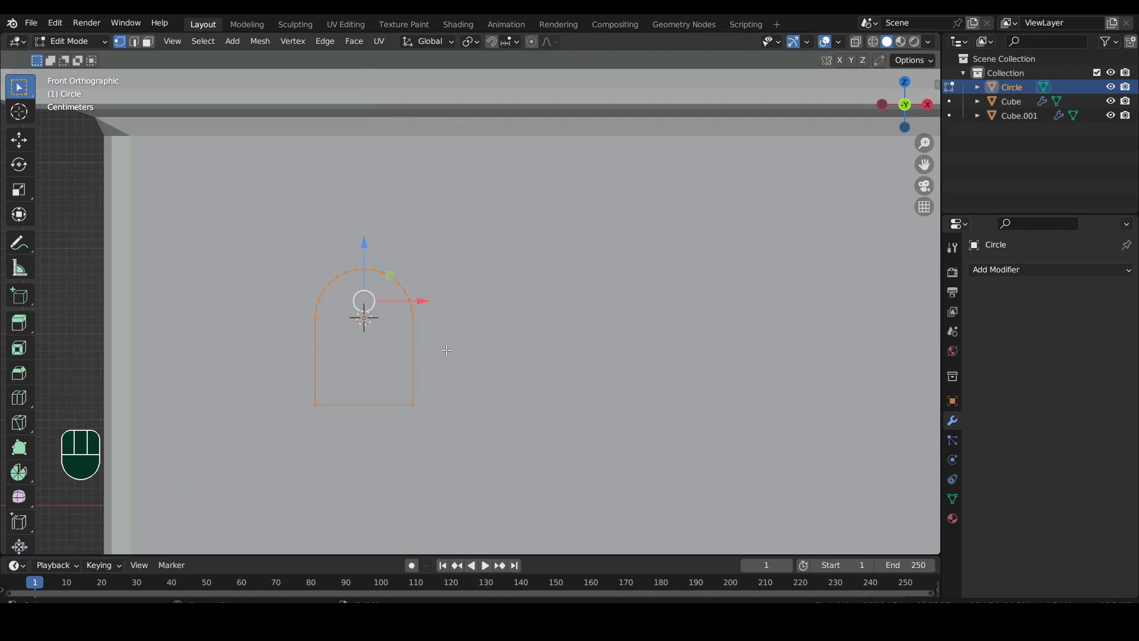
{"action": "key", "text": "f"}
{"action": "middle_click_drag", "start_coordinate": [395, 345], "coordinate": [439, 326]}
{"action": "key", "text": "e"}
{"action": "left_click", "coordinate": [534, 323]}
{"action": "middle_click_drag", "start_coordinate": [534, 323], "coordinate": [567, 321]}
Inset the slab's front face and extrude the inner face back to form a framed window recess, returning to Object Mode
{"action": "key", "text": "i"}
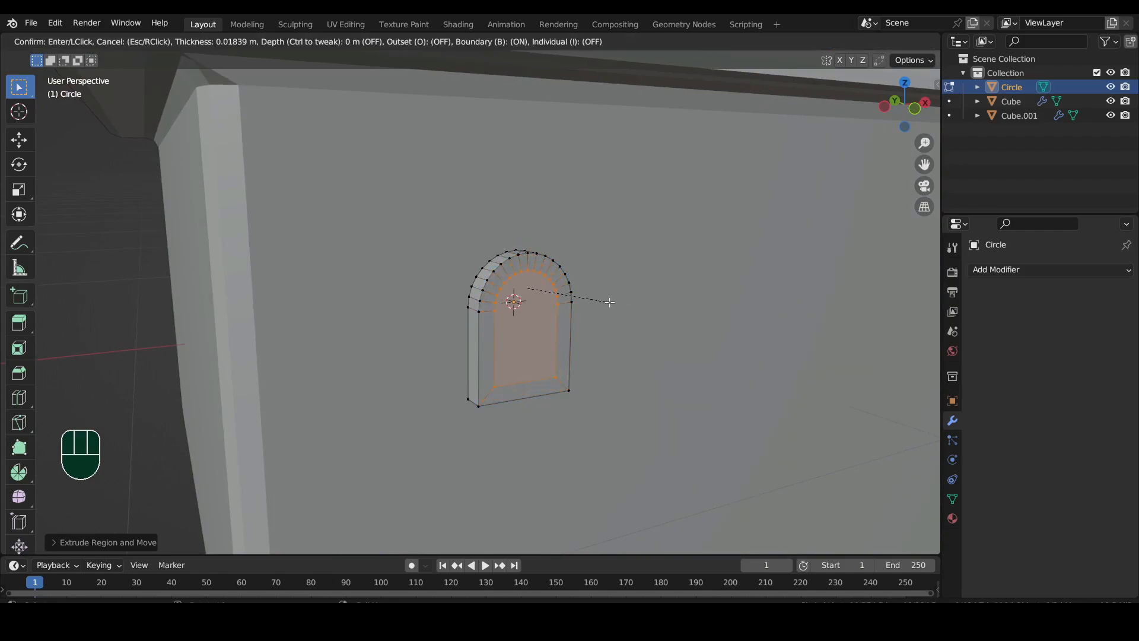
{"action": "left_click", "coordinate": [605, 301]}
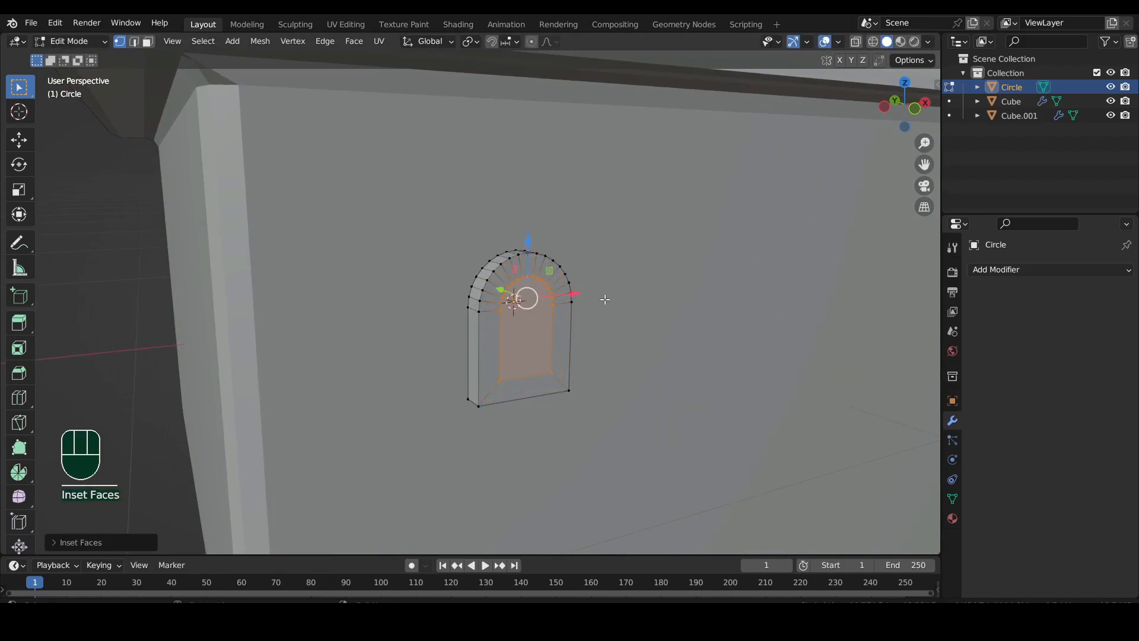
{"action": "key", "text": "e"}
{"action": "left_click", "coordinate": [600, 295]}
{"action": "key", "text": "Tab"}
Add a Bevel modifier to the window with an amount of 0.003 m and 2 segments
{"action": "middle_click_drag", "start_coordinate": [552, 342], "coordinate": [654, 318]}
{"action": "left_click", "coordinate": [1005, 270]}
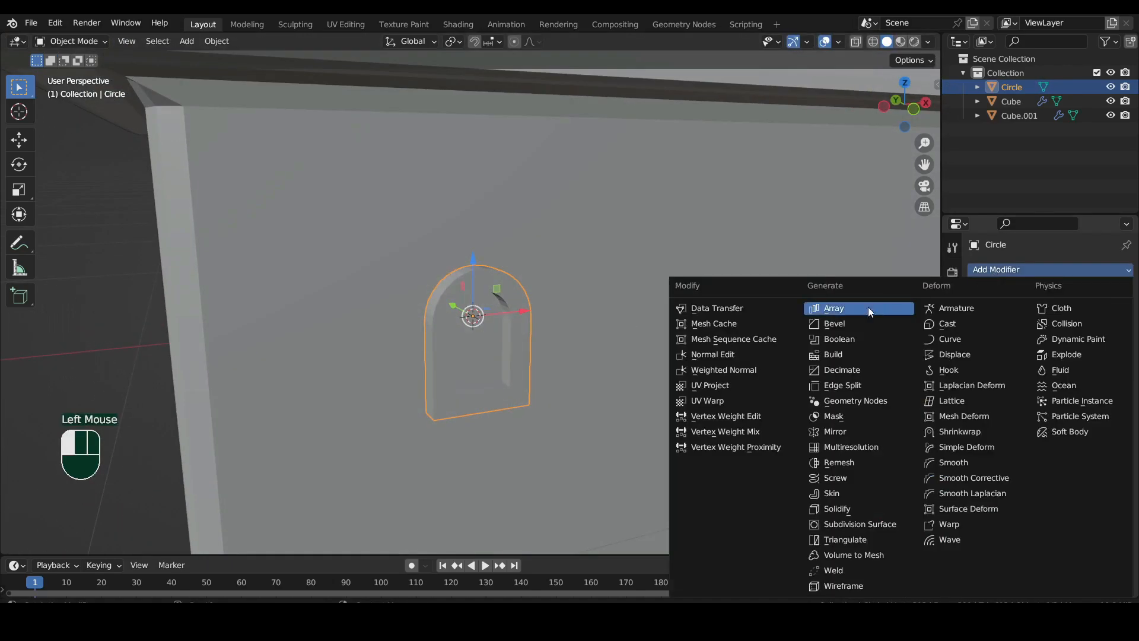
{"action": "left_click", "coordinate": [849, 325]}
{"action": "mouse_move", "coordinate": [1072, 363]}
{"action": "left_mouse_down"}
{"action": "mouse_move", "coordinate": [1106, 361]}
{"action": "mouse_move", "coordinate": [1062, 346]}
{"action": "mouse_move", "coordinate": [1086, 346]}
{"action": "left_mouse_up"}
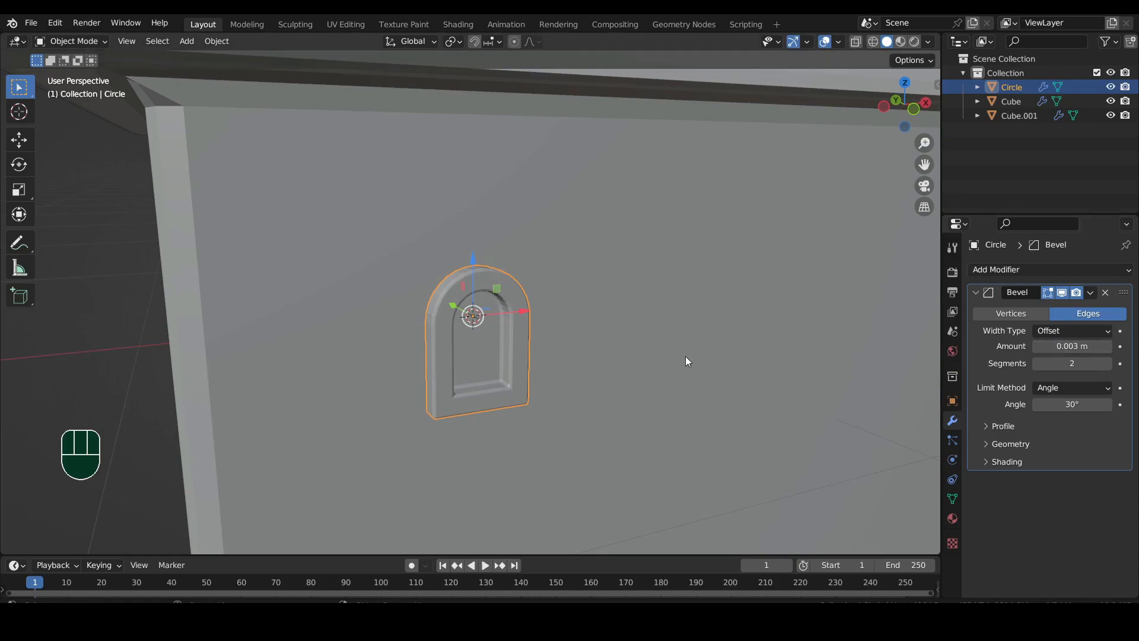
Shade the window smooth and enable Harden Normals in its Bevel modifier
{"action": "scroll", "coordinate": [538, 337], "scroll_direction": "up", "scroll_amount": 3}
{"action": "middle_click_drag", "start_coordinate": [548, 328], "coordinate": [544, 329]}
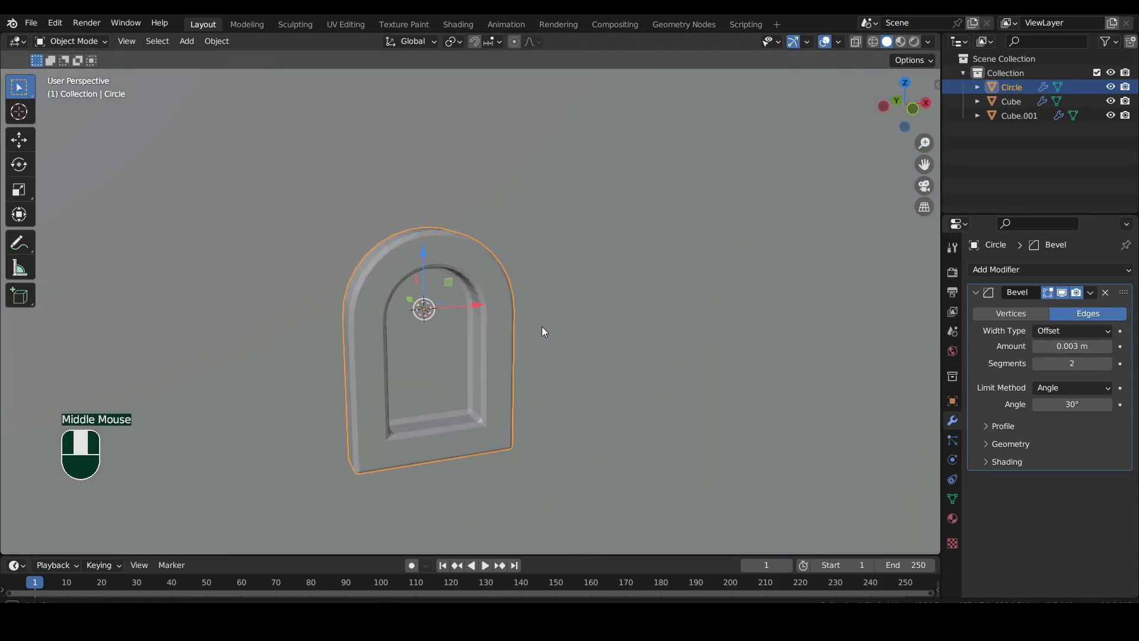
{"action": "right_click", "coordinate": [542, 241]}
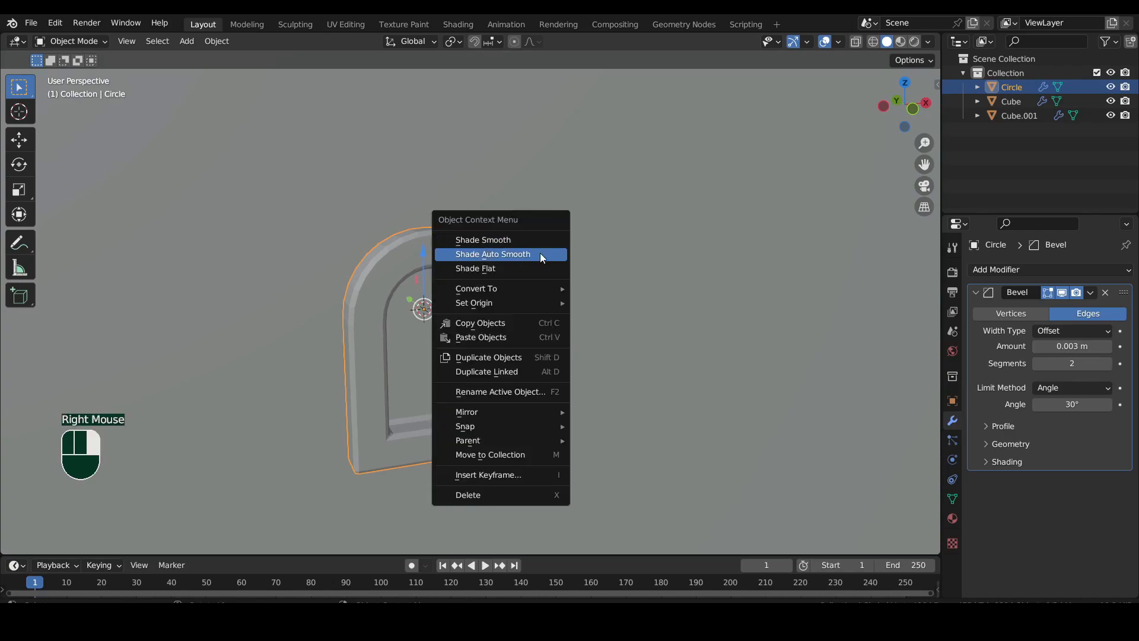
{"action": "left_click", "coordinate": [522, 239]}
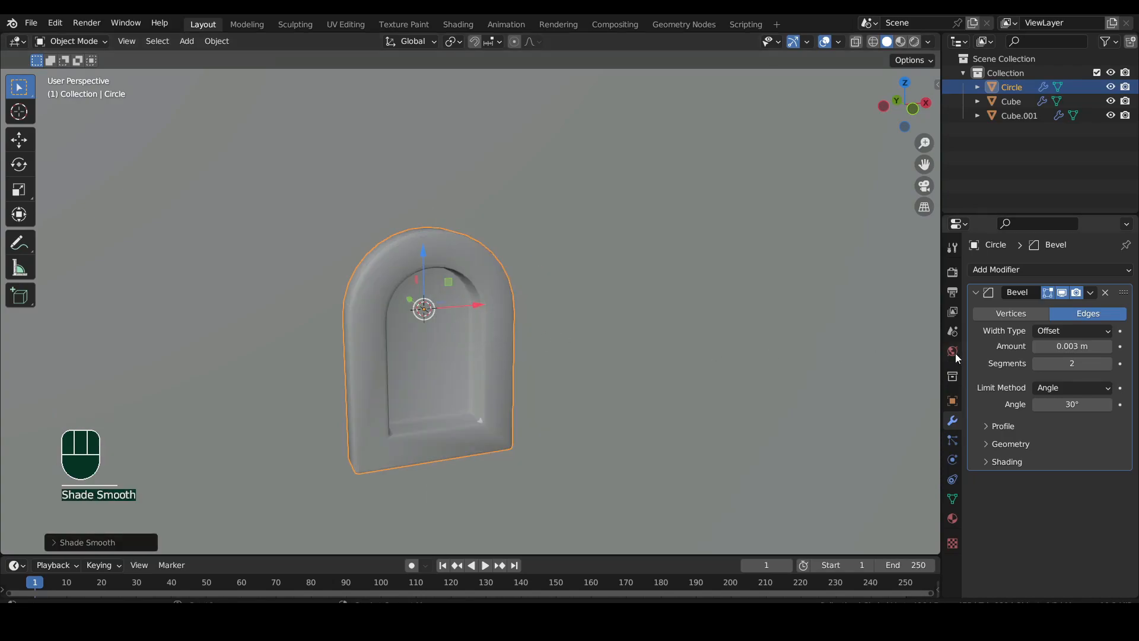
{"action": "left_click", "coordinate": [990, 464]}
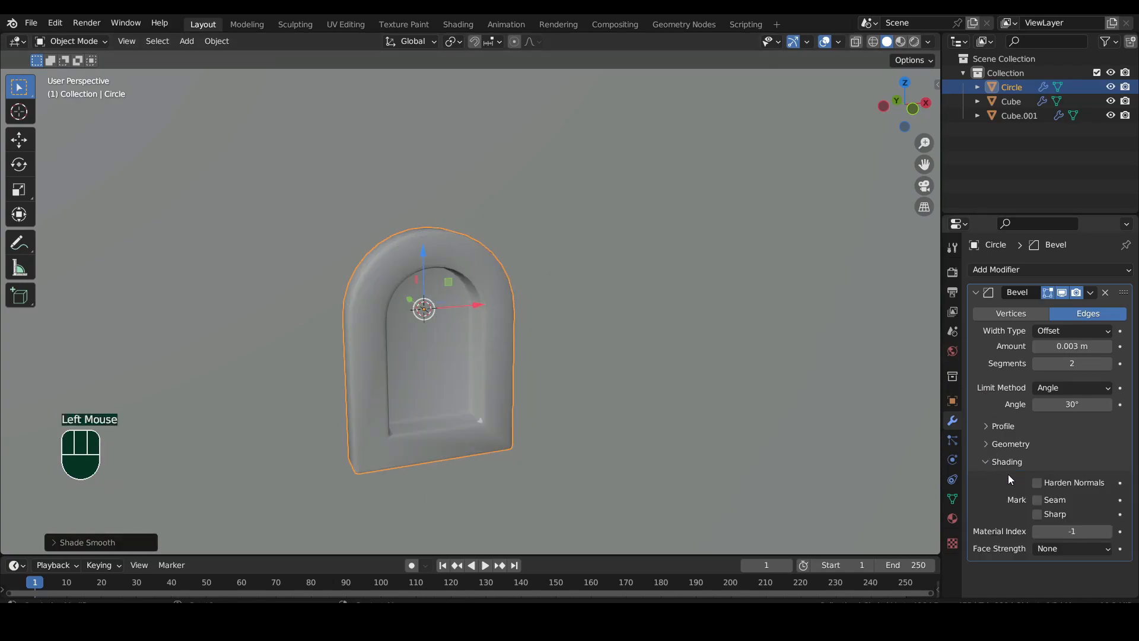
{"action": "left_click", "coordinate": [1037, 484]}
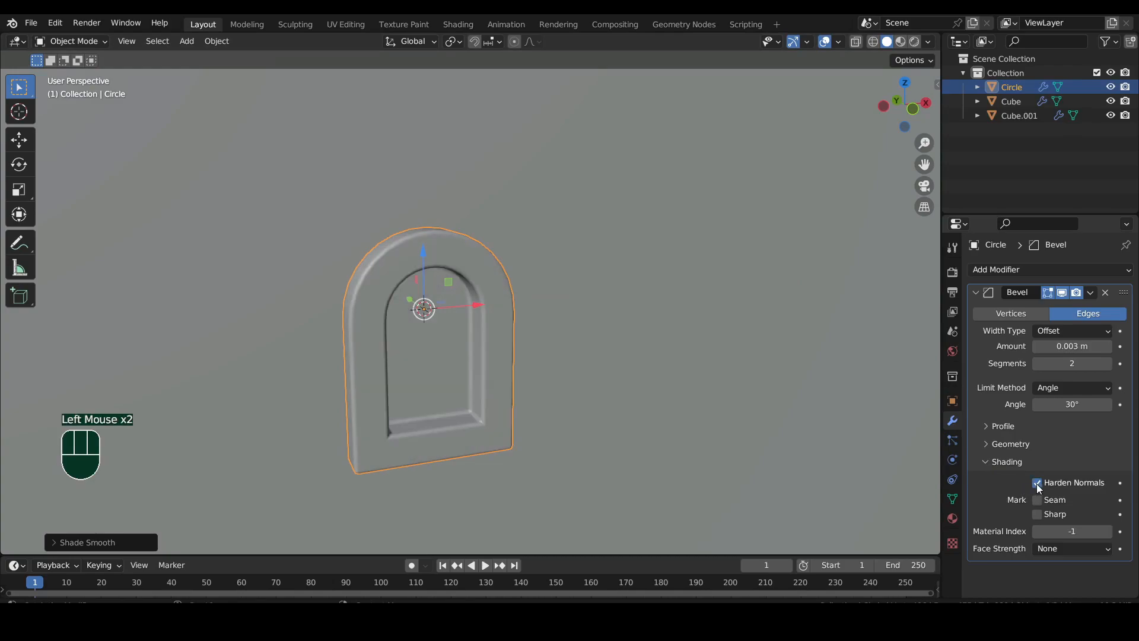
Add an Array modifier to the window with a count of 4 and a relative X offset factor of 2.4
{"action": "left_click", "coordinate": [913, 109]}
{"action": "scroll", "coordinate": [451, 243], "scroll_direction": "down", "scroll_amount": 2}
{"action": "scroll", "coordinate": [440, 254], "scroll_direction": "down", "scroll_amount": 5}
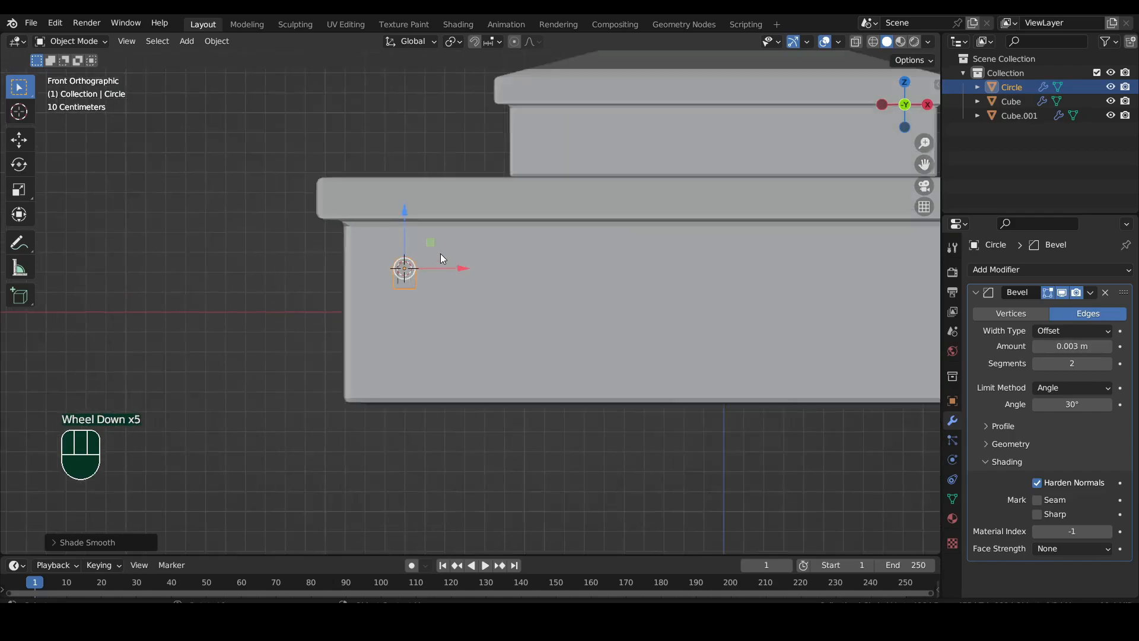
{"action": "scroll", "coordinate": [441, 253], "scroll_direction": "up", "scroll_amount": 2}
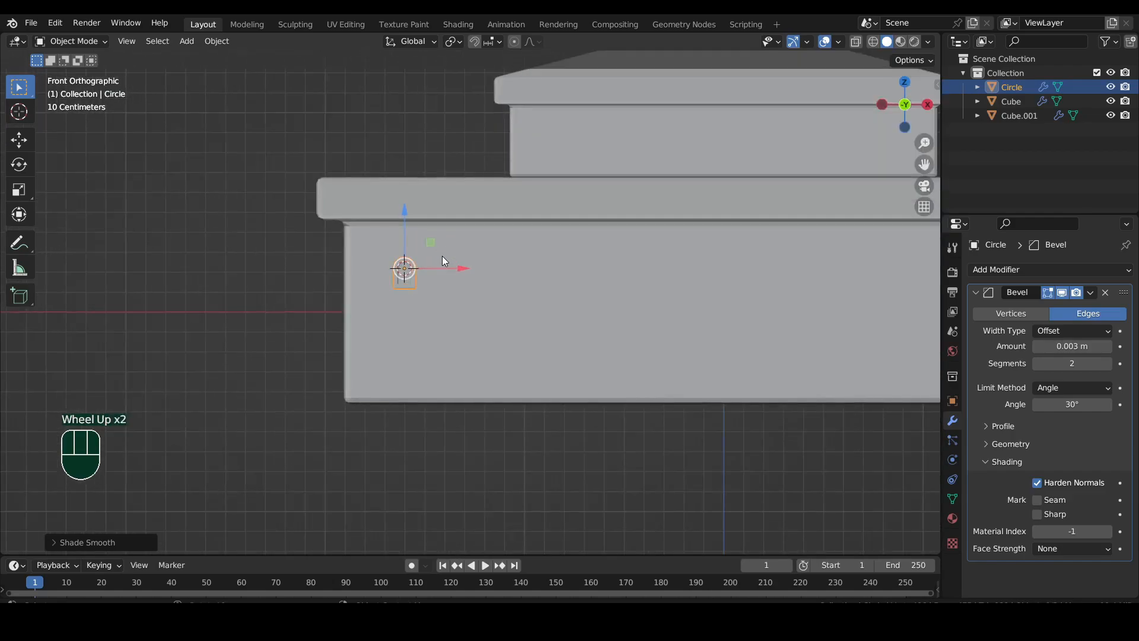
{"action": "left_click", "coordinate": [973, 293]}
{"action": "left_click", "coordinate": [987, 271]}
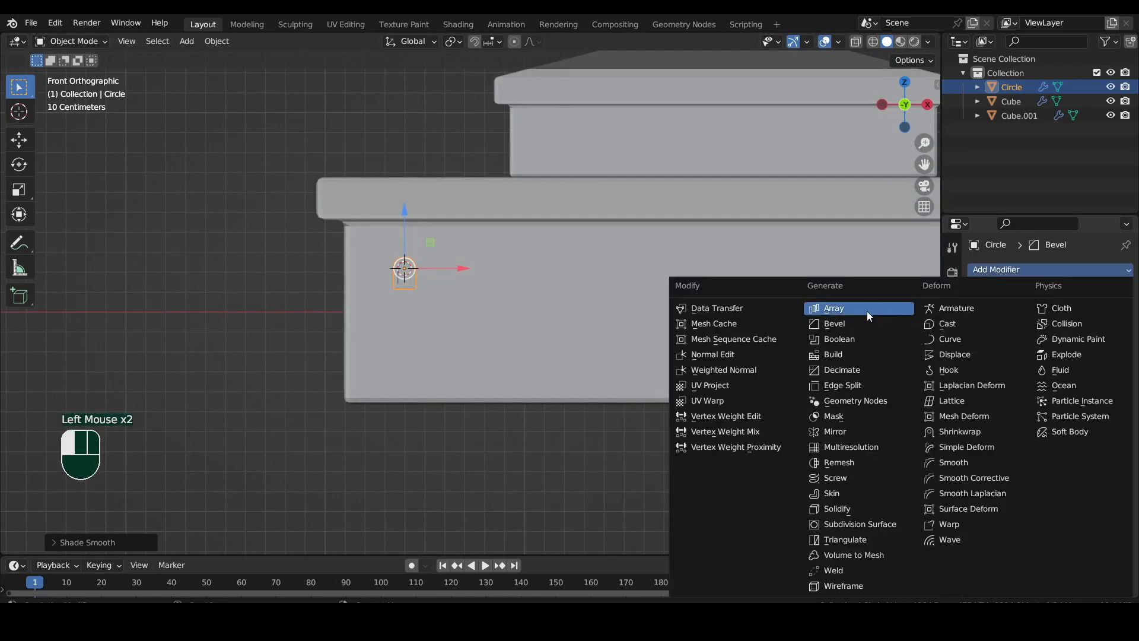
{"action": "left_click", "coordinate": [867, 311]}
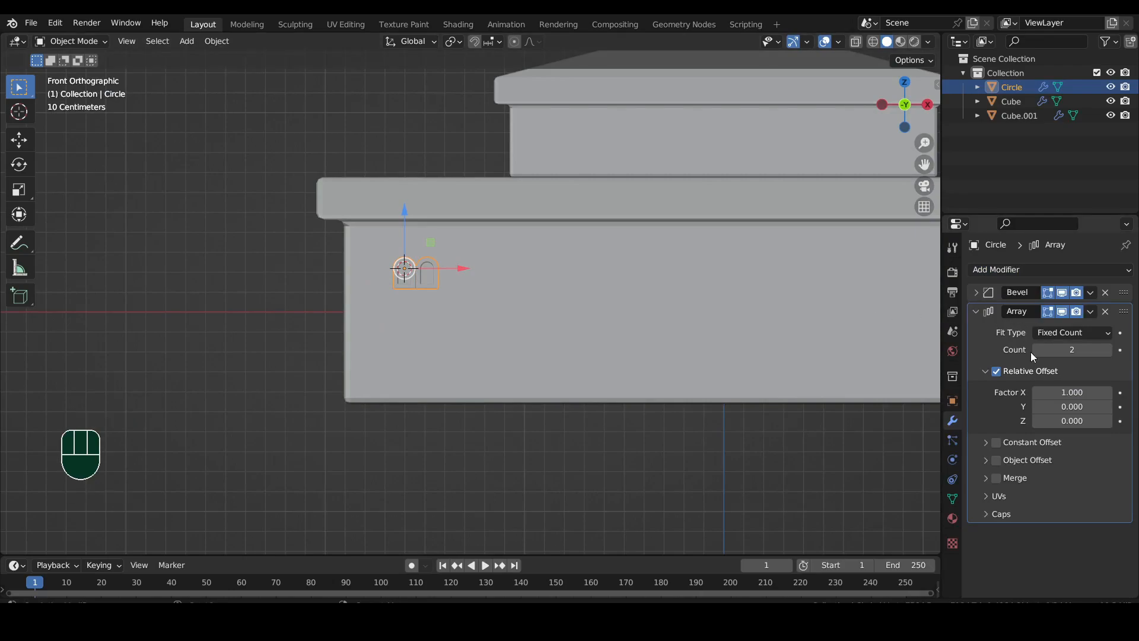
{"action": "mouse_move", "coordinate": [1074, 393]}
{"action": "left_mouse_down"}
{"action": "mouse_move", "coordinate": [1115, 393]}
{"action": "mouse_move", "coordinate": [1086, 392]}
{"action": "left_mouse_up"}
{"action": "left_click_drag", "start_coordinate": [1065, 350], "coordinate": [1086, 350]}
{"action": "scroll", "coordinate": [776, 345], "scroll_direction": "down", "scroll_amount": 2}
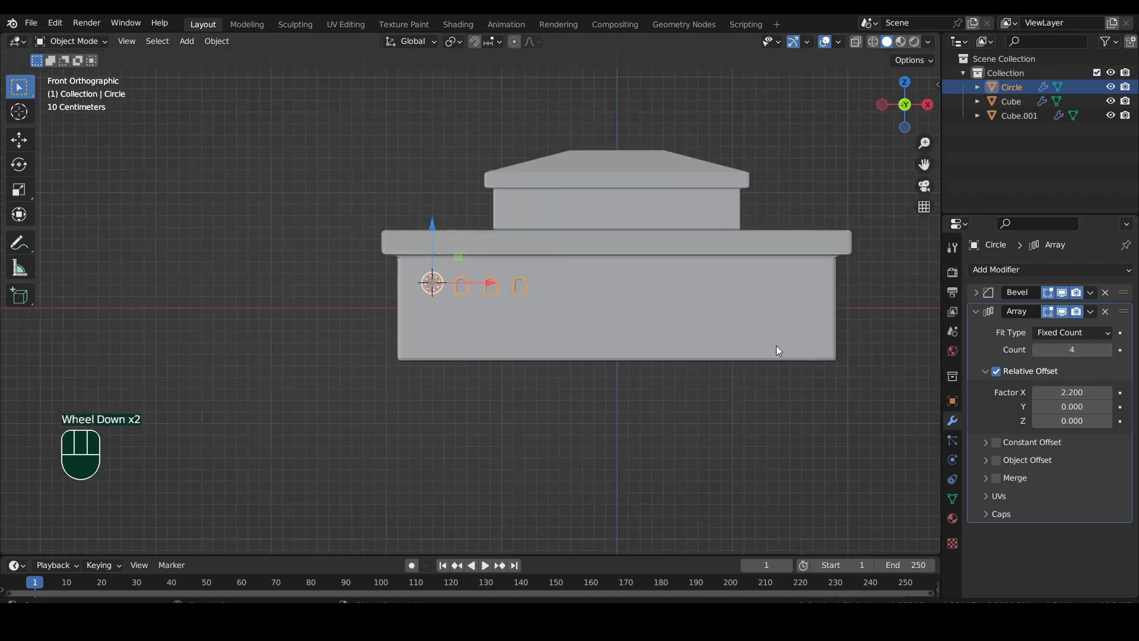
{"action": "left_click", "coordinate": [973, 312]}
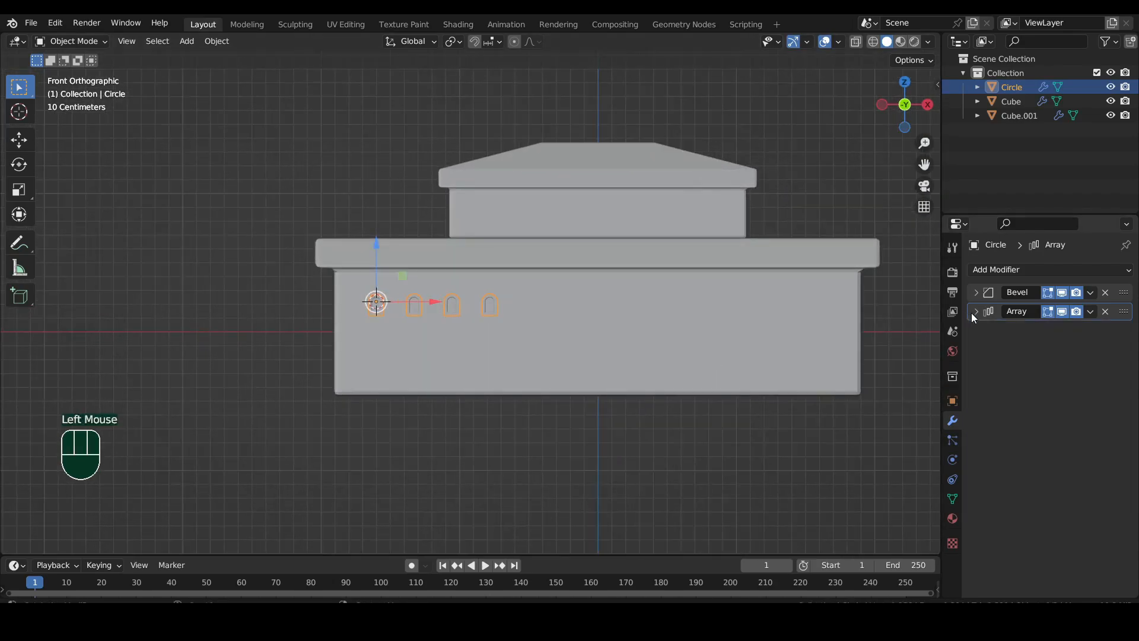
Duplicate the window's Array modifier and set the copy's relative X offset factor to 0
{"action": "left_click", "coordinate": [1091, 310]}
{"action": "left_click", "coordinate": [1045, 337]}
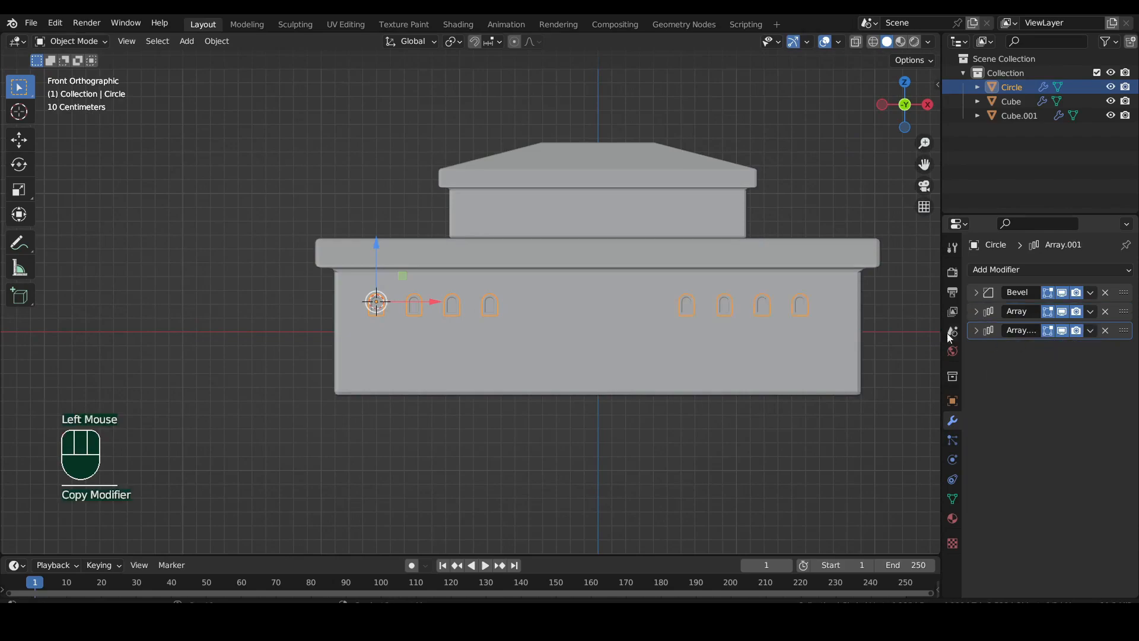
{"action": "scroll", "coordinate": [726, 305], "scroll_direction": "down", "scroll_amount": 4}
{"action": "scroll", "coordinate": [727, 303], "scroll_direction": "up", "scroll_amount": 3}
{"action": "left_click", "coordinate": [976, 331]}
{"action": "double_click", "coordinate": [1071, 411]}
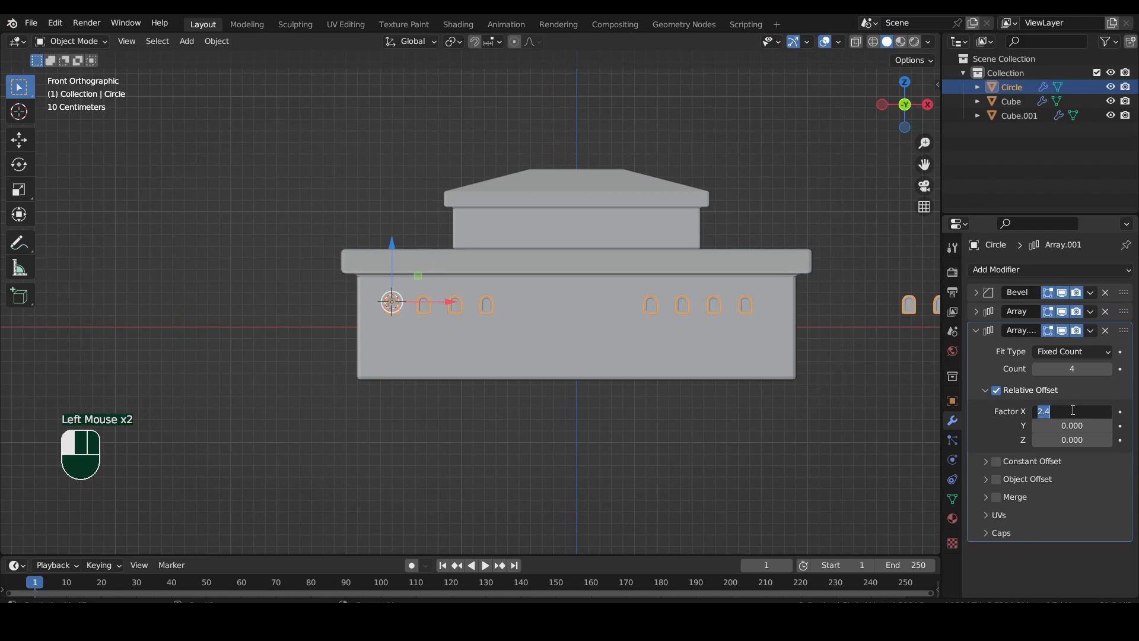
{"action": "type", "text": "0"}
{"action": "key", "text": "Return"}
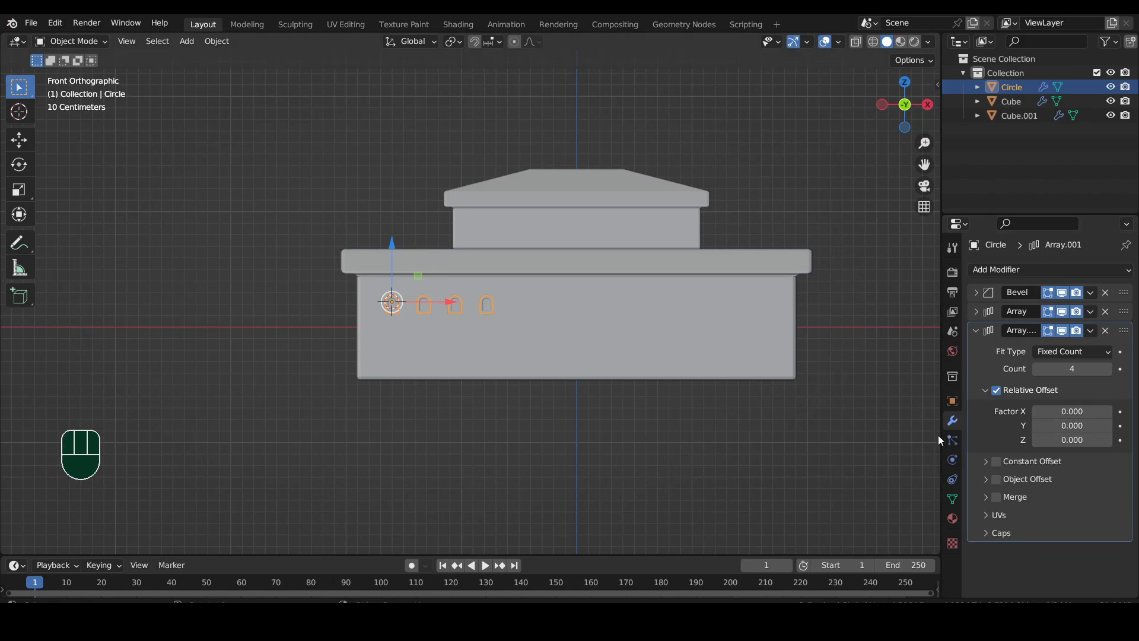
Set the second array's relative Z offset factor to -2.4 and its count to 2 to create a lower window row
{"action": "left_click", "coordinate": [1065, 442]}
{"action": "type", "text": "1"}
{"action": "key", "text": "Return"}
{"action": "left_click", "coordinate": [1065, 442]}
{"action": "type", "text": "-2.2"}
{"action": "key", "text": "Return"}
{"action": "double_click", "coordinate": [1037, 440]}
{"action": "double_click", "coordinate": [1037, 369]}
Make a linked duplicate of the window grid and move it along X to the opposite end of the front wall
{"action": "key", "text": "alt+d"}
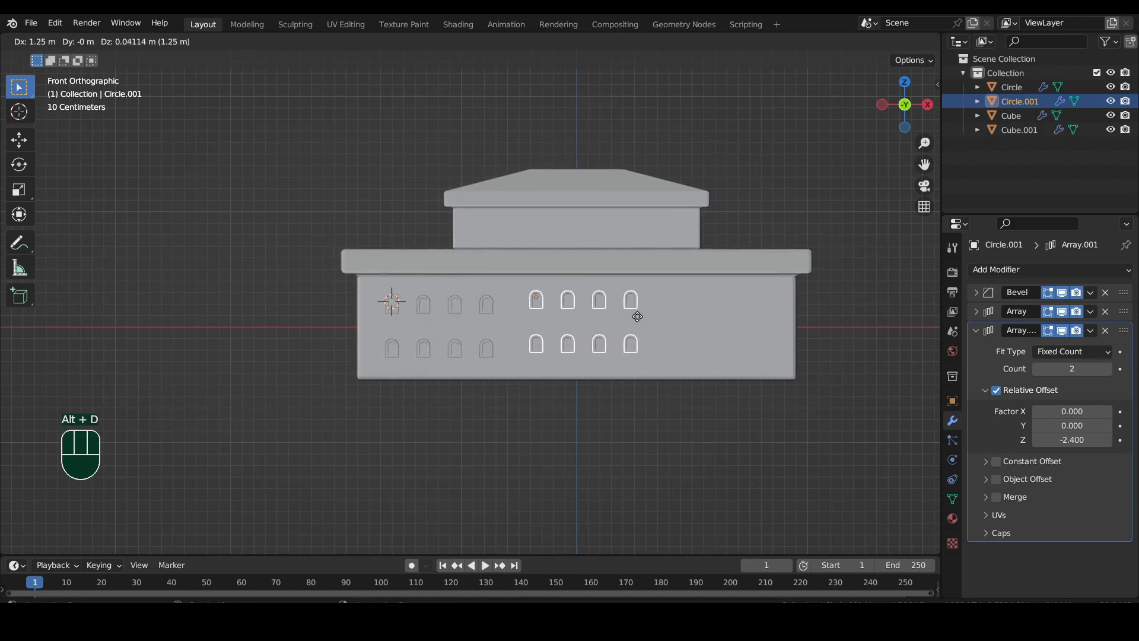
{"action": "key", "text": "x"}
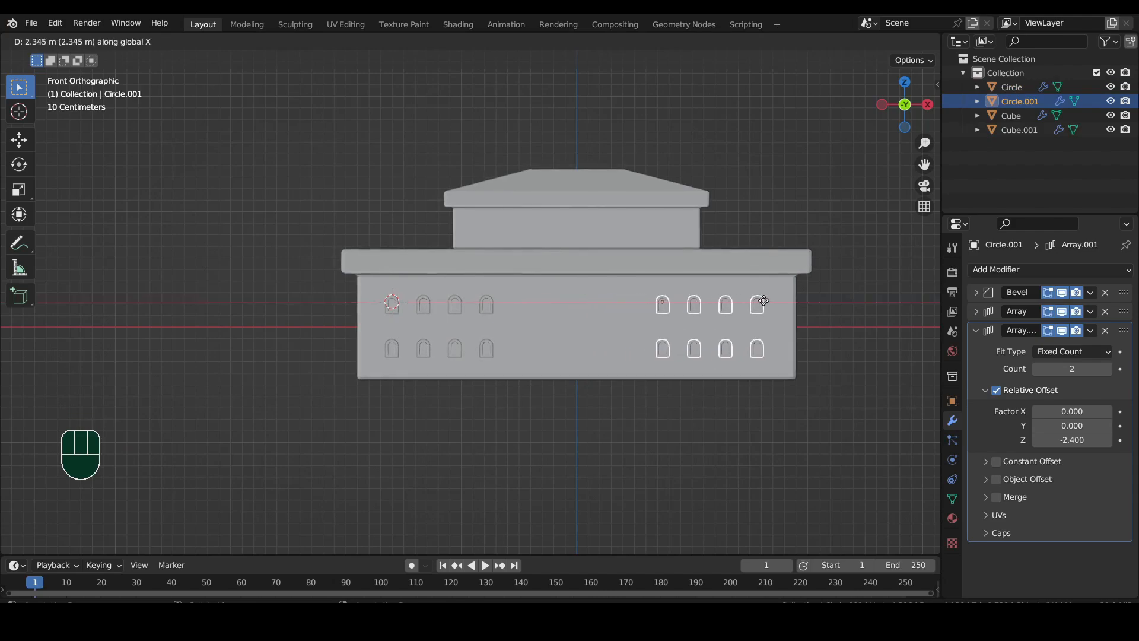
{"action": "left_click", "coordinate": [769, 299]}
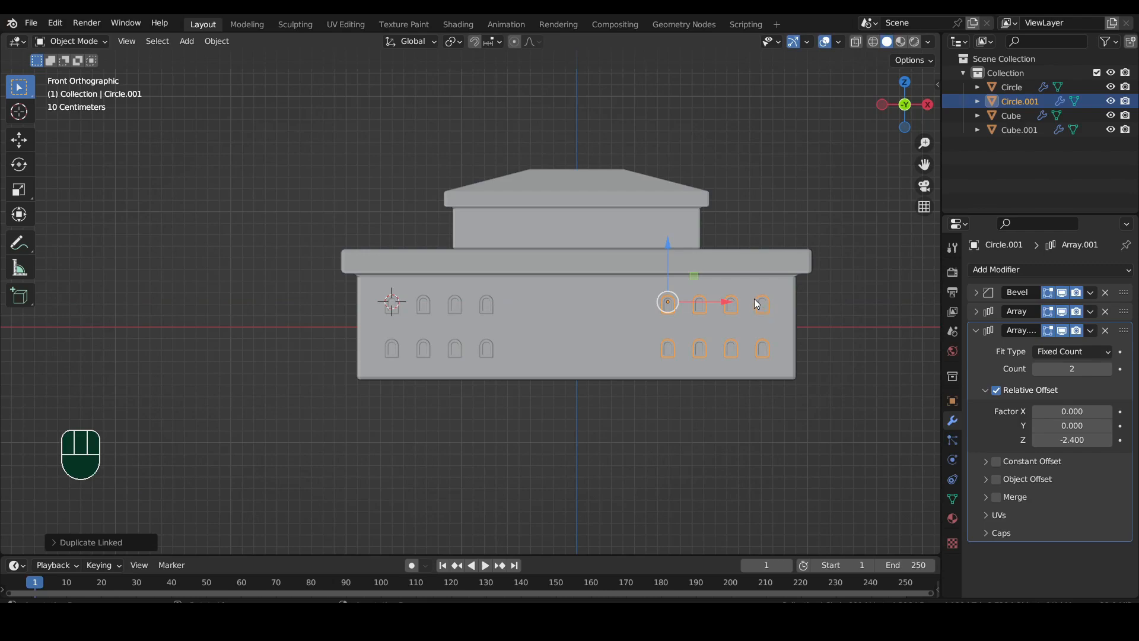
Rename the original window grid, at the 3D cursor, to window
{"action": "left_click", "coordinate": [502, 304]}
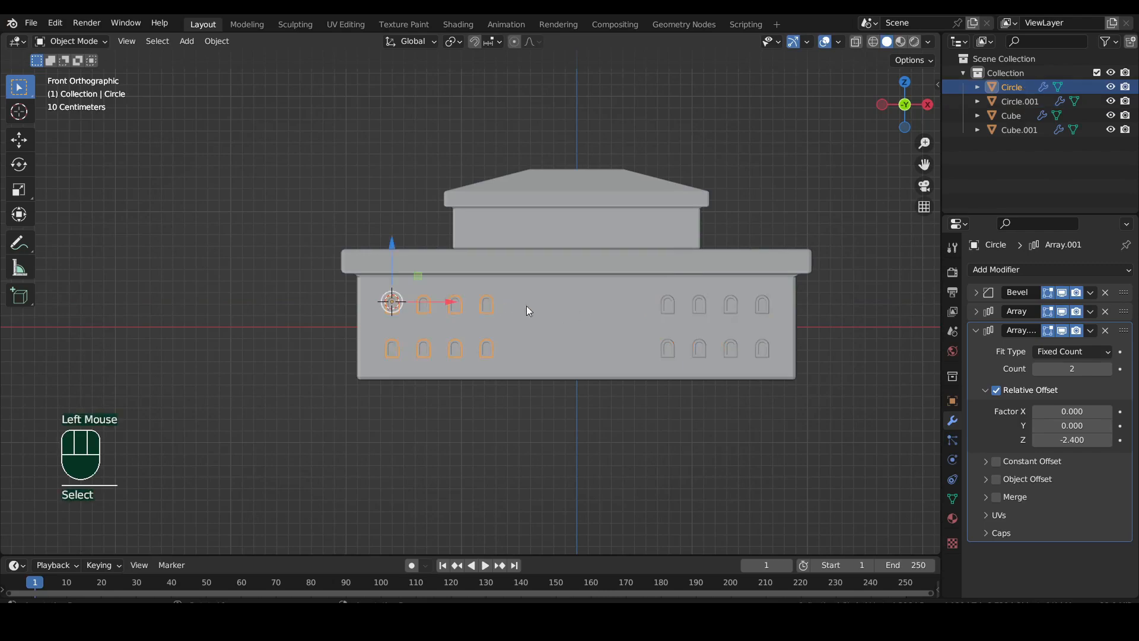
{"action": "scroll", "coordinate": [492, 301], "scroll_direction": "up", "scroll_amount": 4}
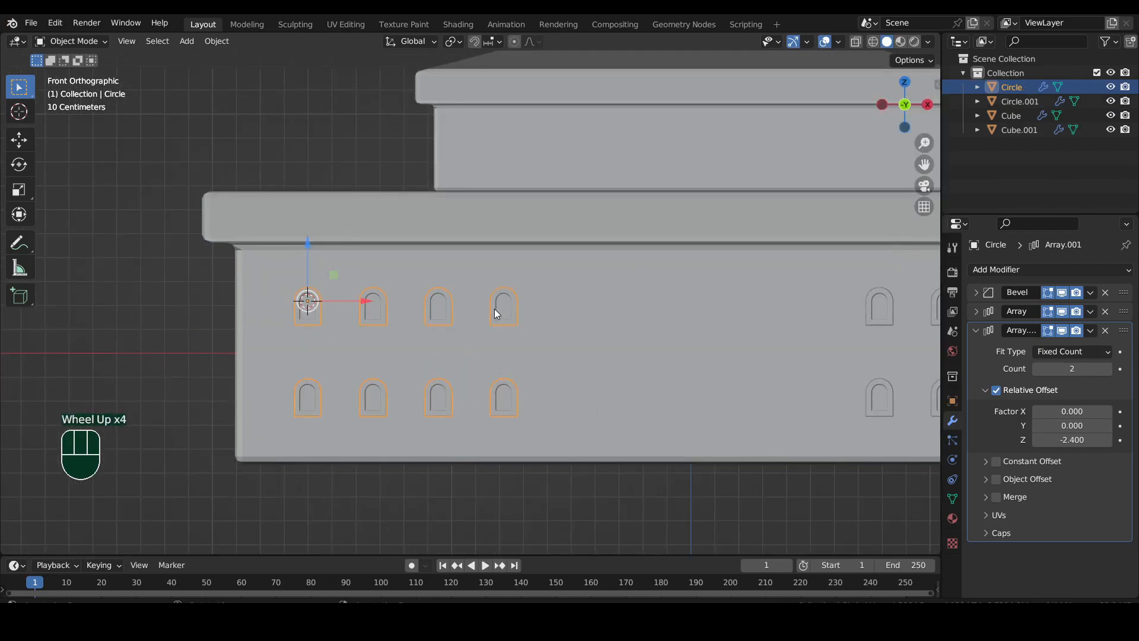
{"action": "key", "text": "F2"}
{"action": "type", "text": "window"}
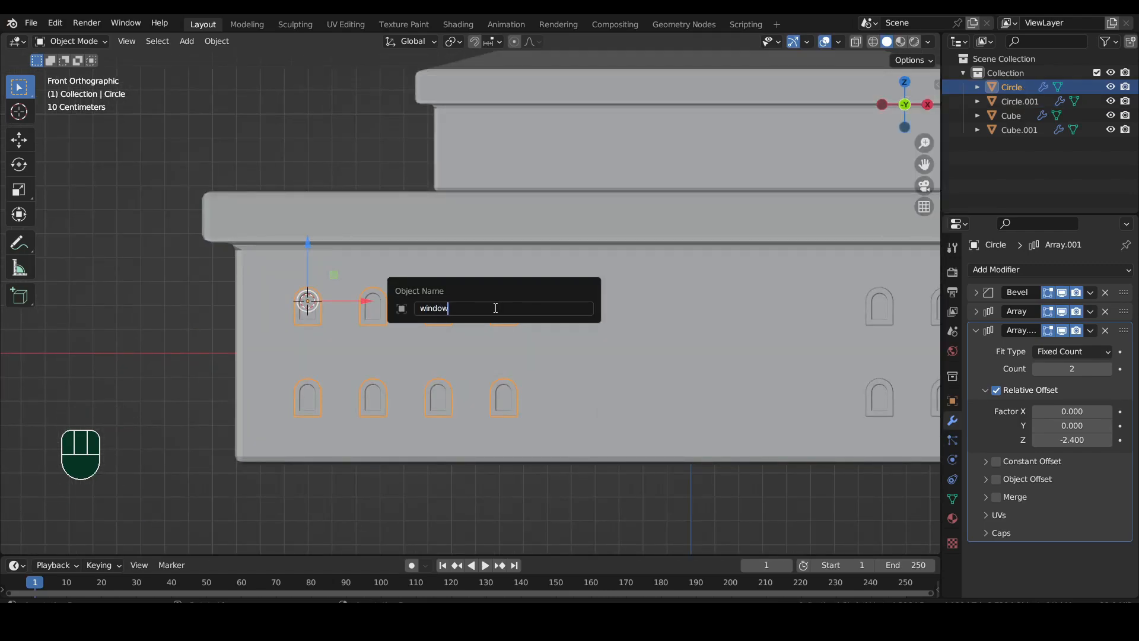
{"action": "key", "text": "Return"}
Select the linked duplicate grid at the wall's other end and rename it to window
{"action": "scroll", "coordinate": [497, 313], "scroll_direction": "down", "scroll_amount": 2}
{"action": "left_click", "coordinate": [753, 302]}
{"action": "key", "text": "F2"}
{"action": "type", "text": "window"}
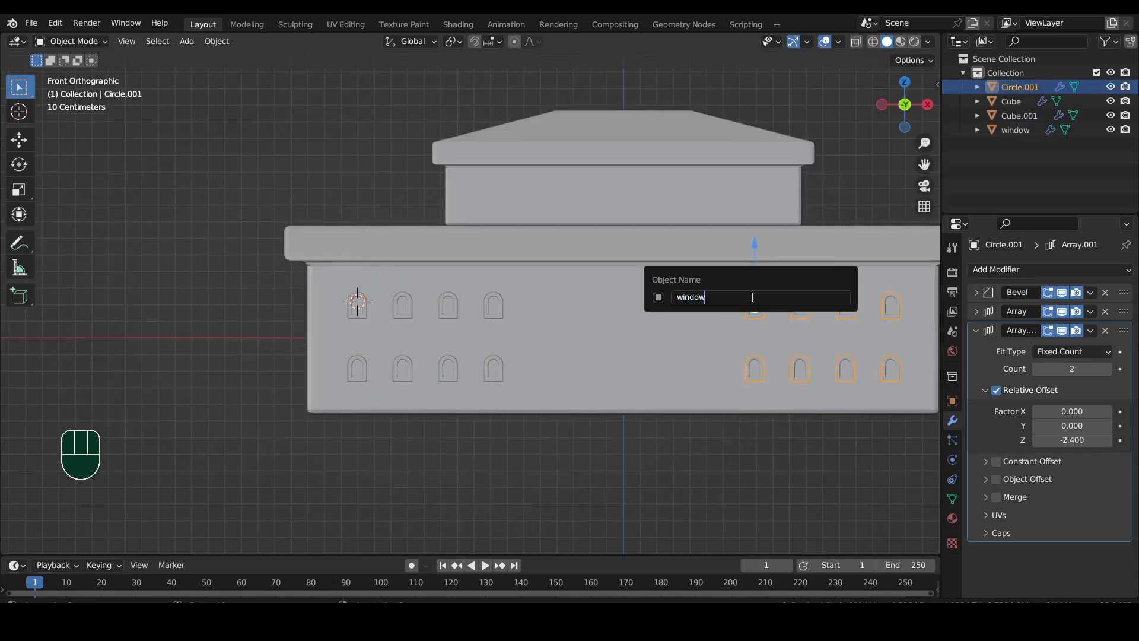
{"action": "key", "text": "Return"}
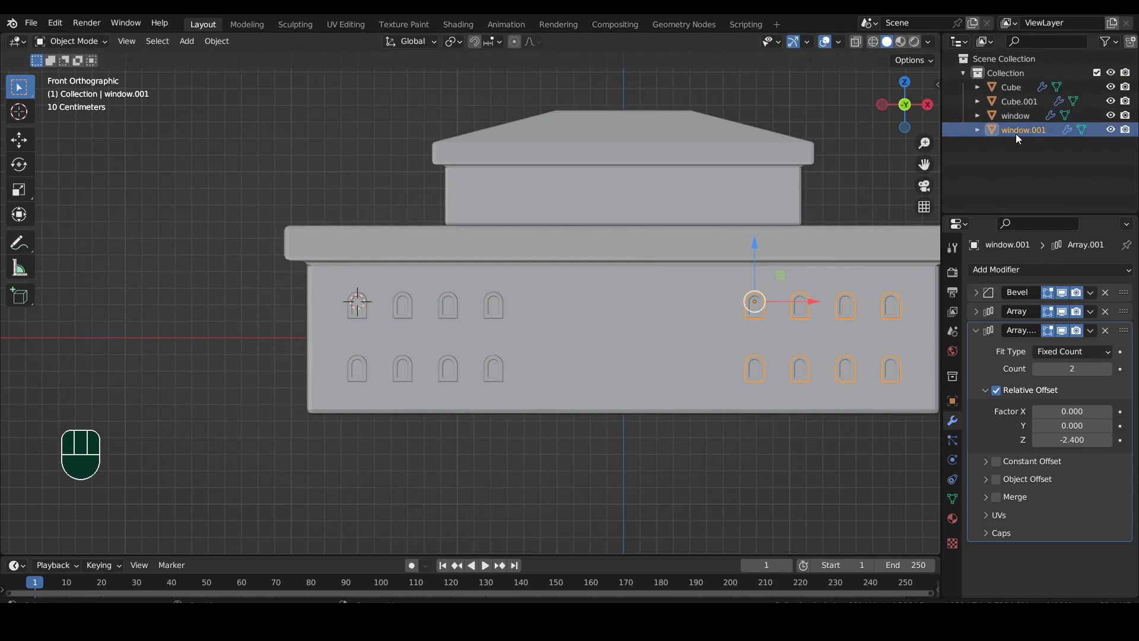
{"action": "scroll", "coordinate": [810, 333], "scroll_direction": "down", "scroll_amount": 2}
{"action": "scroll", "coordinate": [765, 350], "scroll_direction": "up", "scroll_amount": 1}
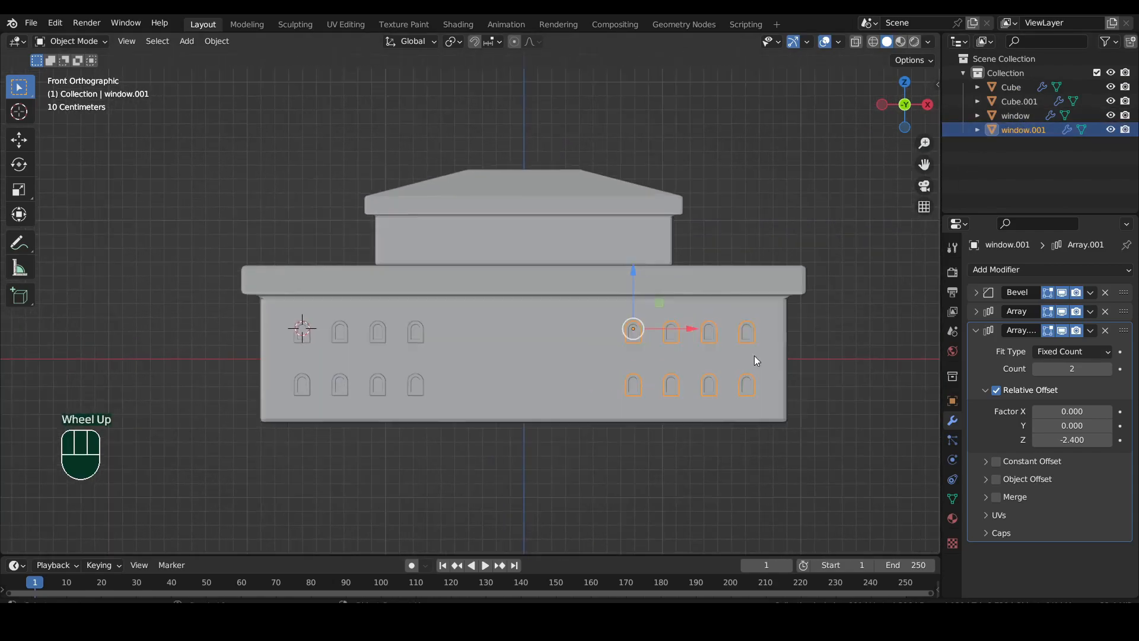
Make linked duplicates of both front-wall window grids and move them up along Z to the upper storey
{"action": "left_click", "coordinate": [416, 337]}
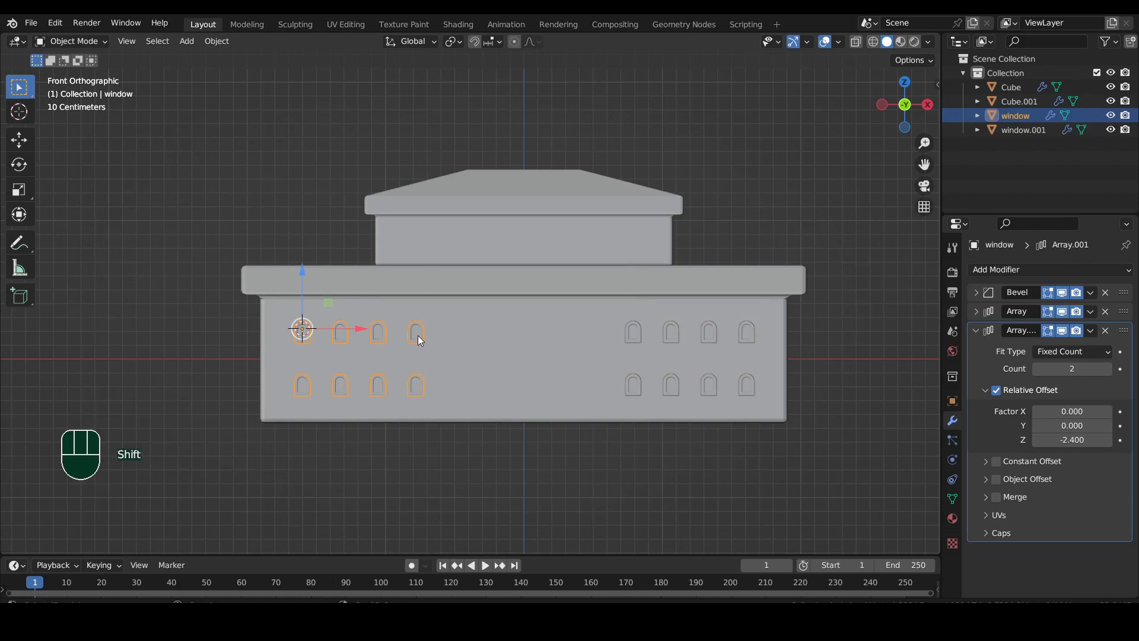
{"action": "left_click", "coordinate": [634, 332], "text": "shift"}
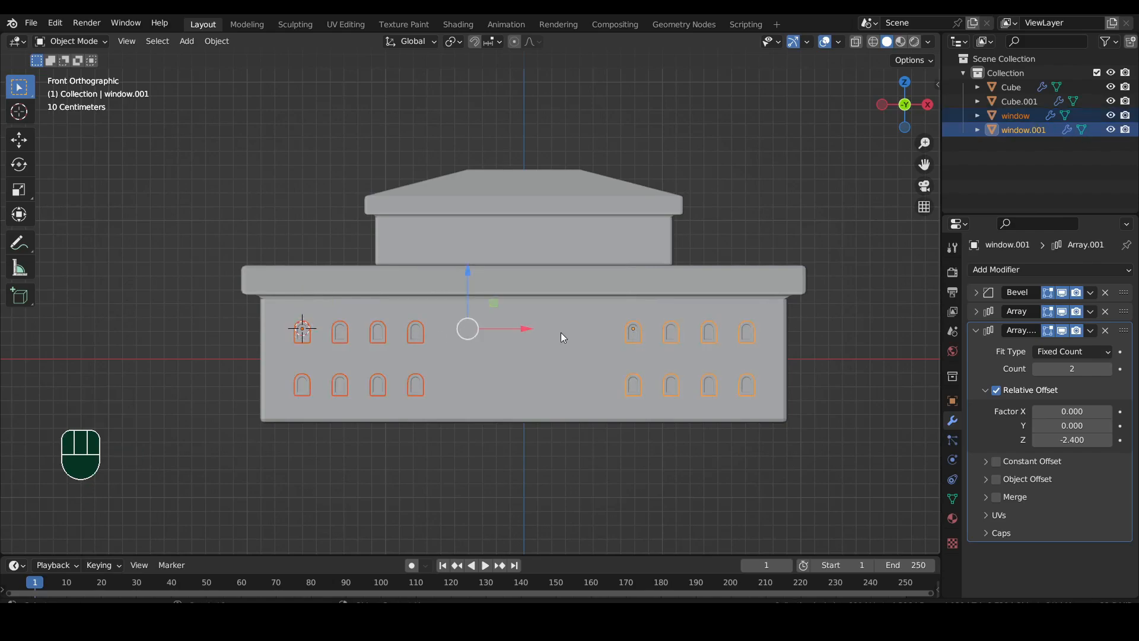
{"action": "key", "text": "alt+d"}
{"action": "key", "text": "z"}
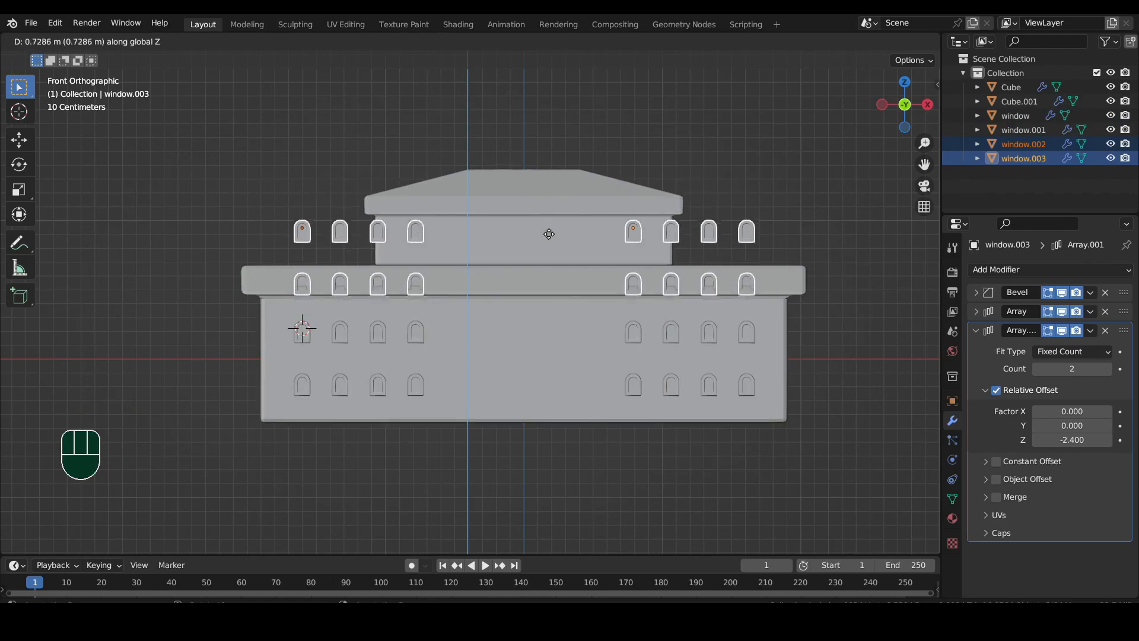
{"action": "left_click", "coordinate": [519, 230]}
Move the duplicated grid over the cursor side inward along X onto the upper storey, remove its second array and set the remaining count to 3
{"action": "left_click", "coordinate": [417, 245]}
{"action": "left_click_drag", "start_coordinate": [360, 235], "coordinate": [493, 246]}
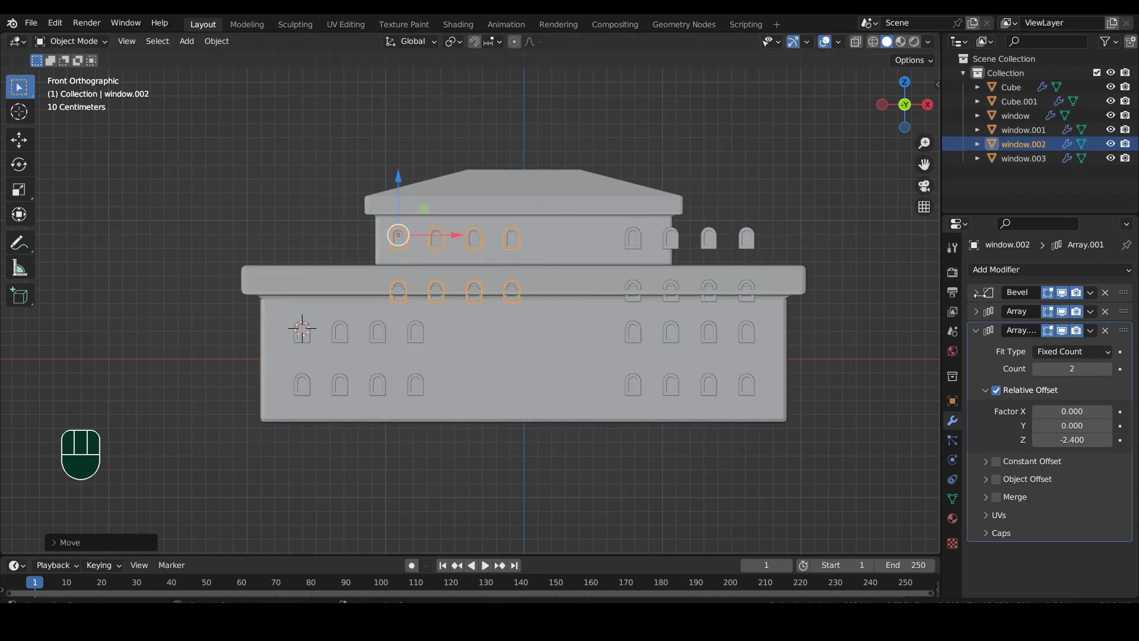
{"action": "left_click", "coordinate": [1105, 330]}
{"action": "left_click", "coordinate": [976, 311]}
{"action": "left_click", "coordinate": [1035, 350]}
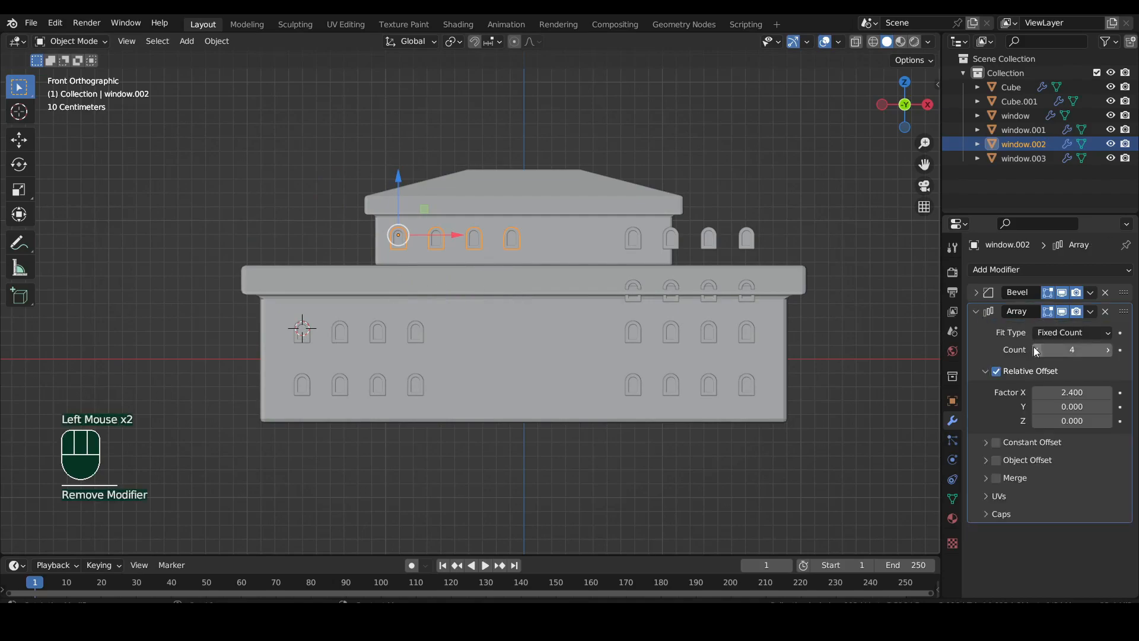
Shift the other duplicated upper grid inward along X, delete its second array and reduce the remaining array's count to 3
{"action": "left_click", "coordinate": [714, 235]}
{"action": "left_click_drag", "start_coordinate": [693, 235], "coordinate": [630, 235]}
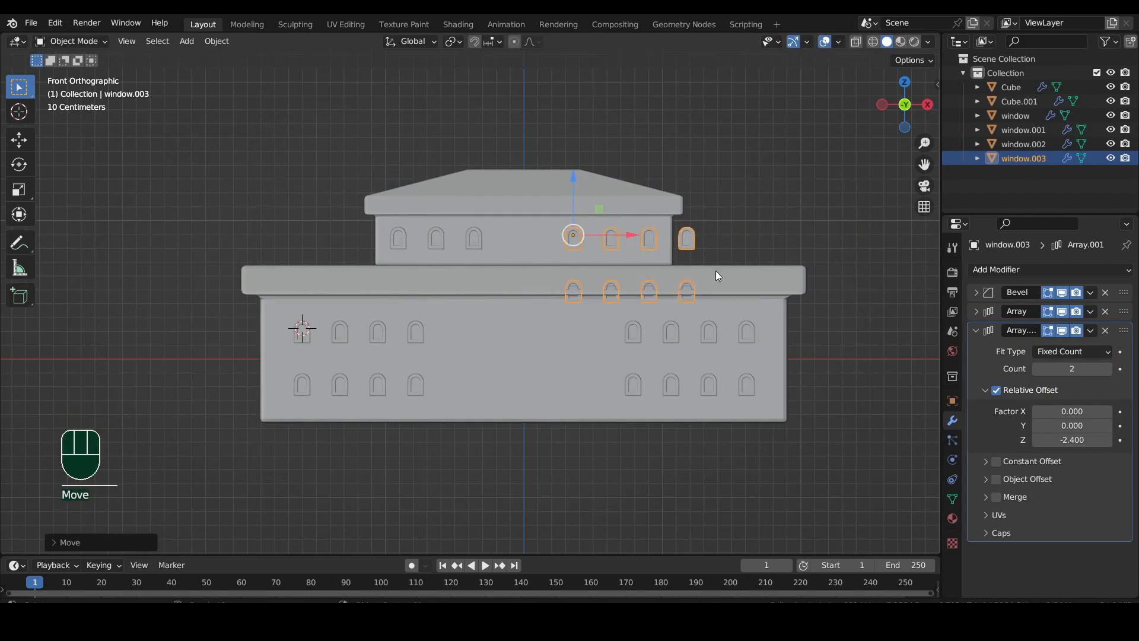
{"action": "left_click", "coordinate": [1105, 331]}
{"action": "left_click", "coordinate": [976, 312]}
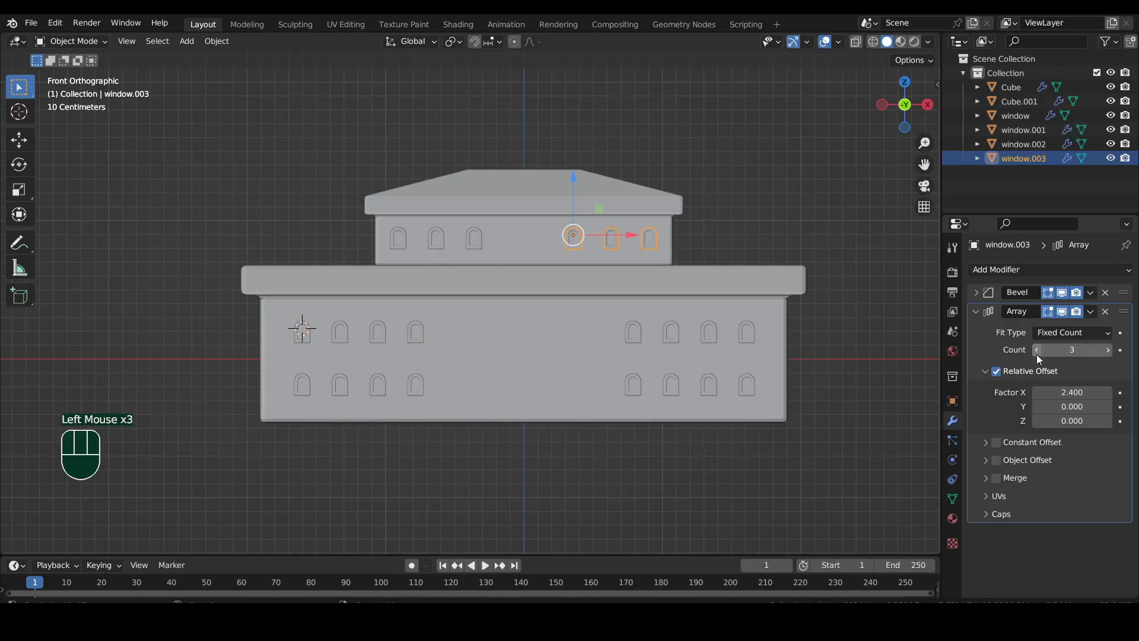
{"action": "left_click", "coordinate": [1037, 352]}
Place the 3D cursor at the front wall's centre, add a cylinder there and scale its mesh to about half size
{"action": "scroll", "coordinate": [525, 356], "scroll_direction": "up", "scroll_amount": 1}
{"action": "middle_click_drag", "start_coordinate": [523, 367], "coordinate": [516, 377], "text": "shift"}
{"action": "right_click", "coordinate": [517, 375], "text": "shift"}
{"action": "key", "text": "shift+a"}
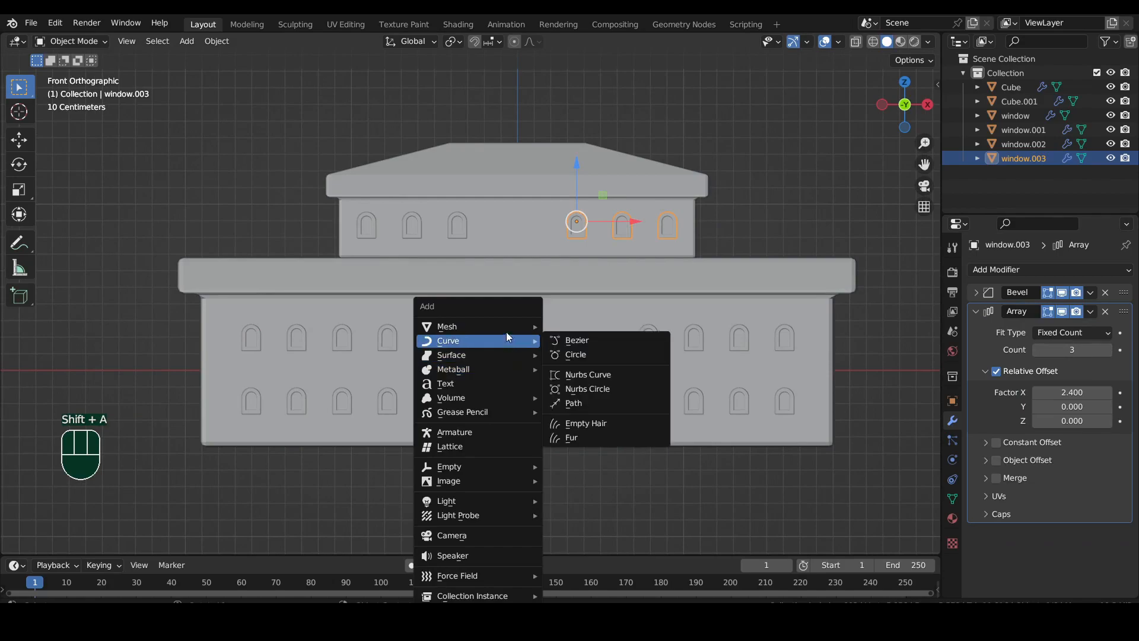
{"action": "mouse_move", "coordinate": [478, 326]}
{"action": "left_click", "coordinate": [592, 395]}
{"action": "key", "text": "Tab"}
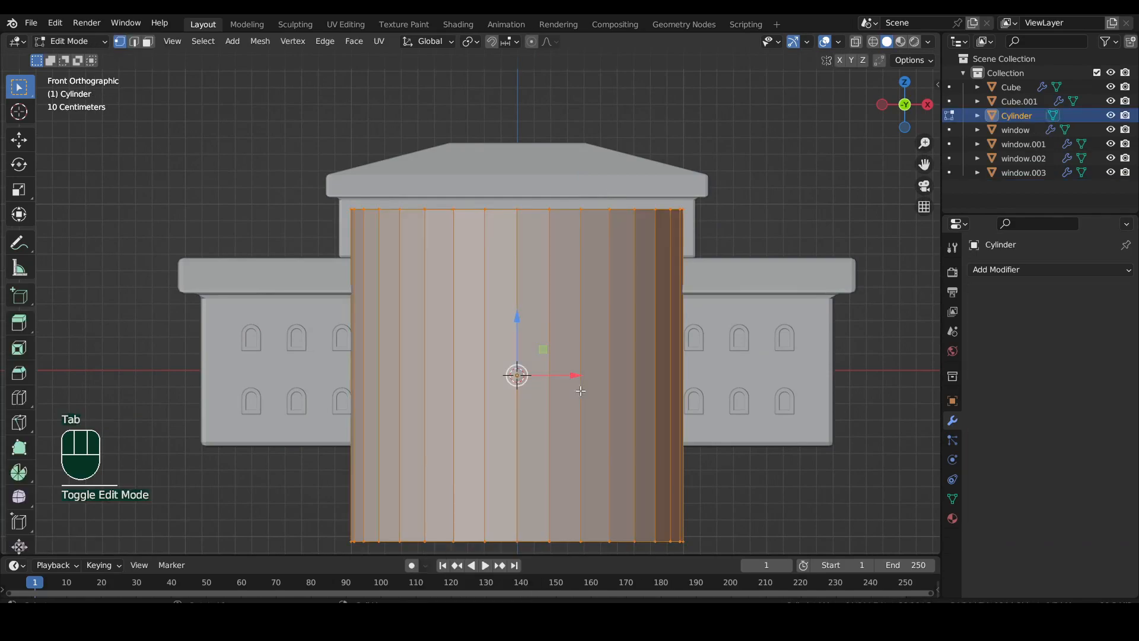
{"action": "key", "text": "s"}
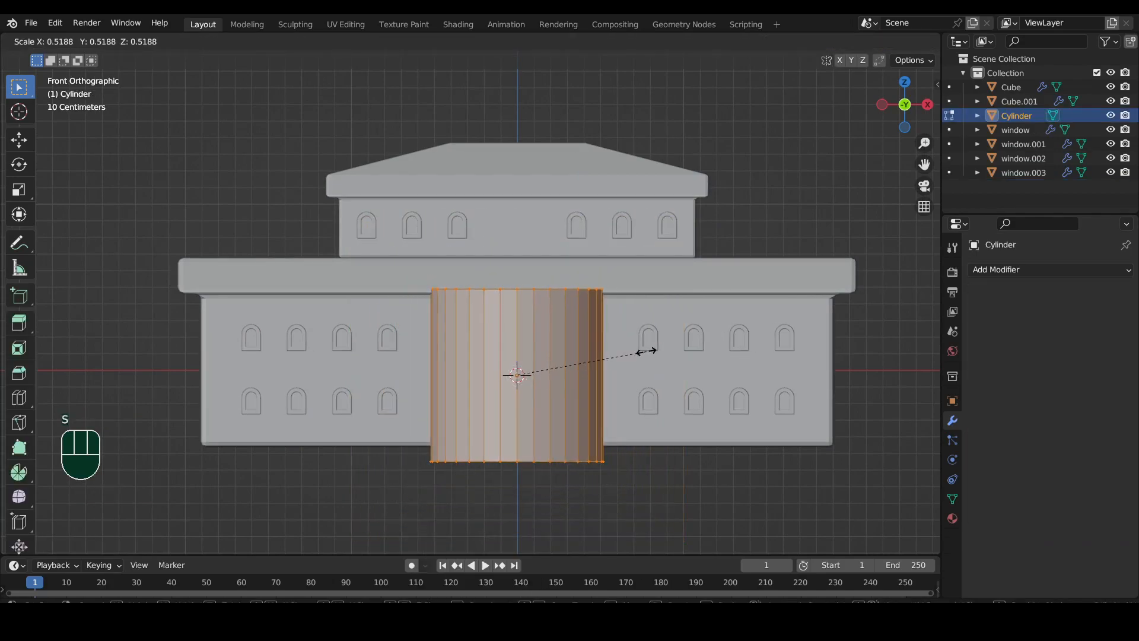
{"action": "left_click", "coordinate": [653, 348]}
Flatten the cylinder mesh slightly along Z and raise it until its top reaches the lower roof's upper edge
{"action": "key", "text": "s"}
{"action": "key", "text": "z"}
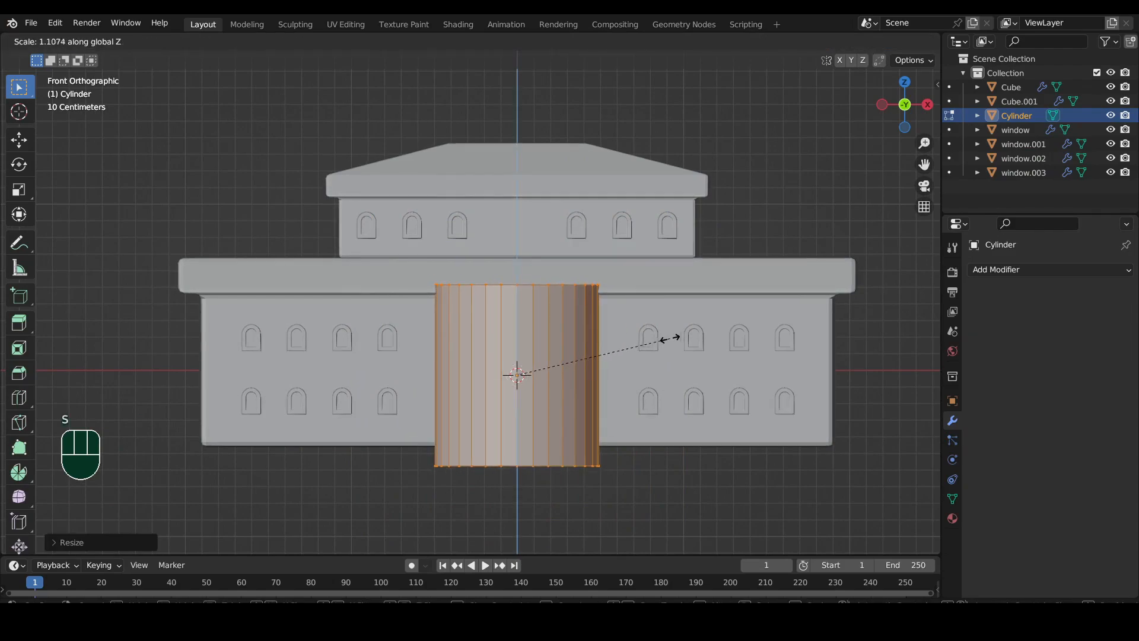
{"action": "left_click", "coordinate": [639, 349]}
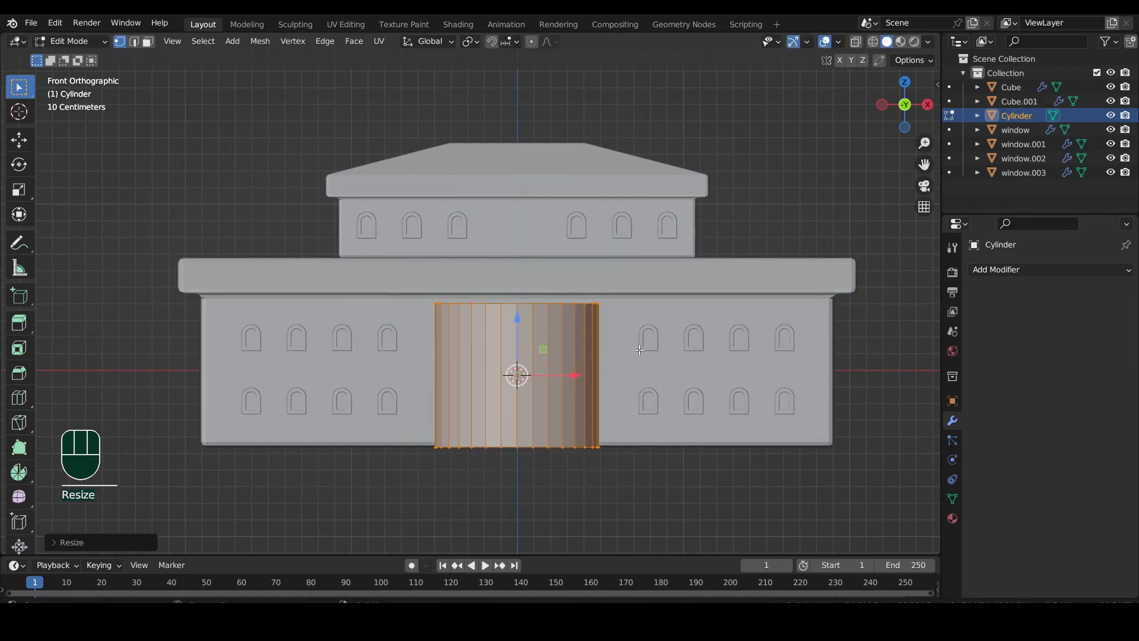
{"action": "left_click_drag", "start_coordinate": [520, 323], "coordinate": [518, 278]}
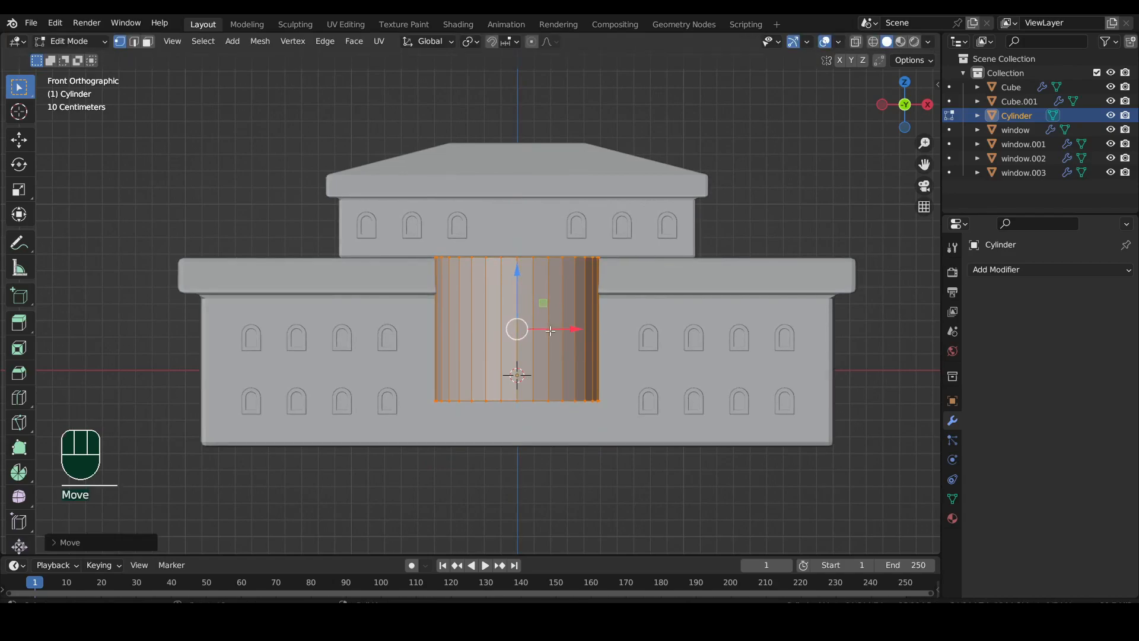
Select the cylinder's bottom vertices in wireframe and scale them up slightly so the sides flare toward the base
{"action": "key", "text": "shift+z"}
{"action": "left_click_drag", "start_coordinate": [659, 347], "coordinate": [360, 447]}
{"action": "key", "text": "s"}
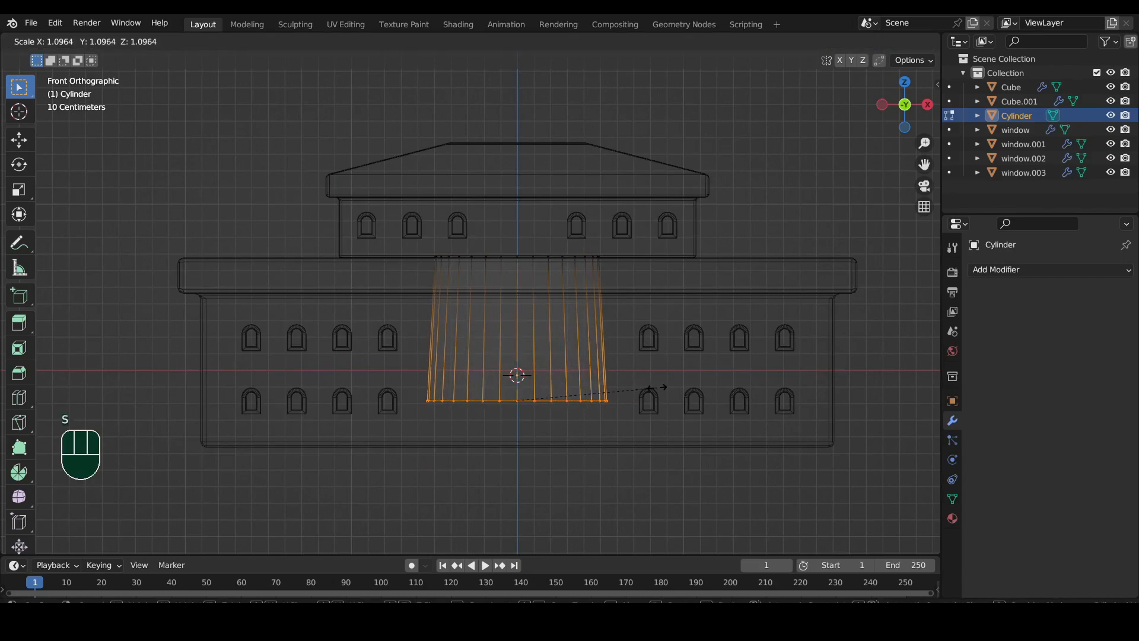
{"action": "left_click", "coordinate": [658, 389]}
{"action": "key", "text": "shift+z"}
{"action": "key", "text": "Tab"}
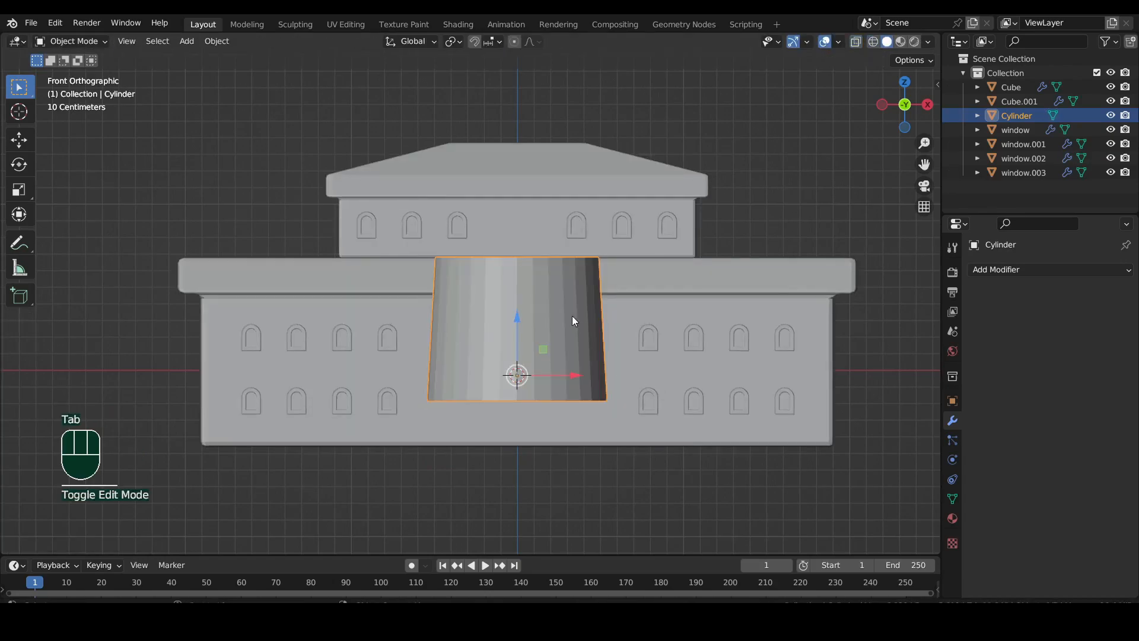
Add a Bevel modifier to the cylinder with 2 segments and an amount of 0.038 m
{"action": "middle_click_drag", "start_coordinate": [553, 283], "coordinate": [563, 315]}
{"action": "left_click", "coordinate": [976, 270]}
{"action": "left_click", "coordinate": [848, 323]}
{"action": "middle_click_drag", "start_coordinate": [703, 327], "coordinate": [642, 301], "text": "shift"}
{"action": "scroll", "coordinate": [756, 298], "scroll_direction": "up", "scroll_amount": 3}
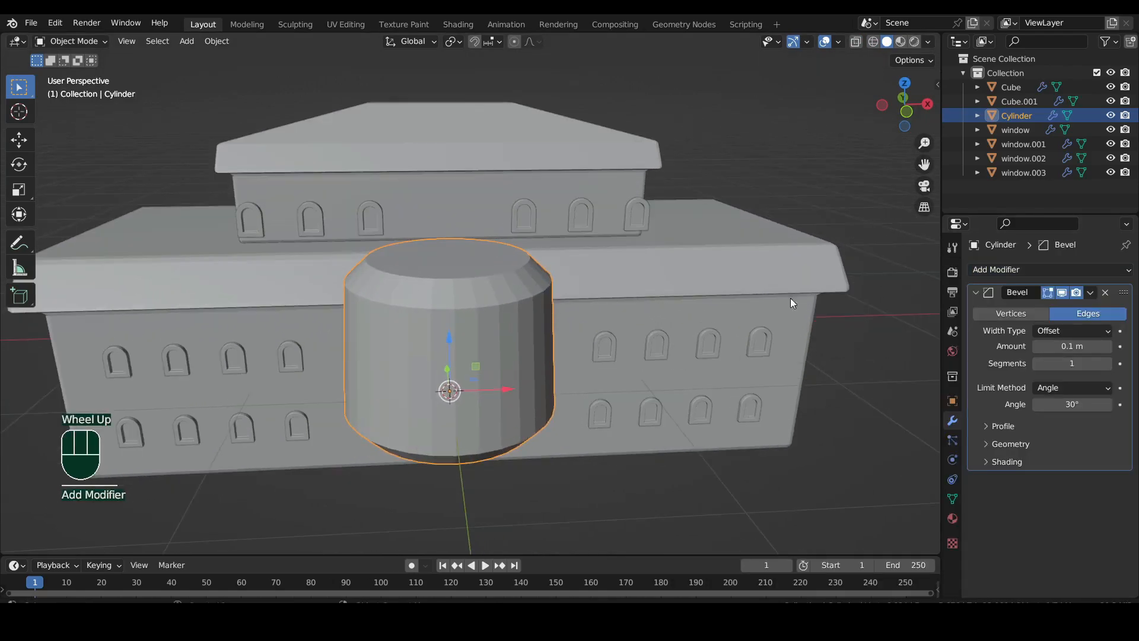
{"action": "left_click", "coordinate": [1107, 362]}
{"action": "left_click_drag", "start_coordinate": [1074, 346], "coordinate": [1060, 346], "text": "shift"}
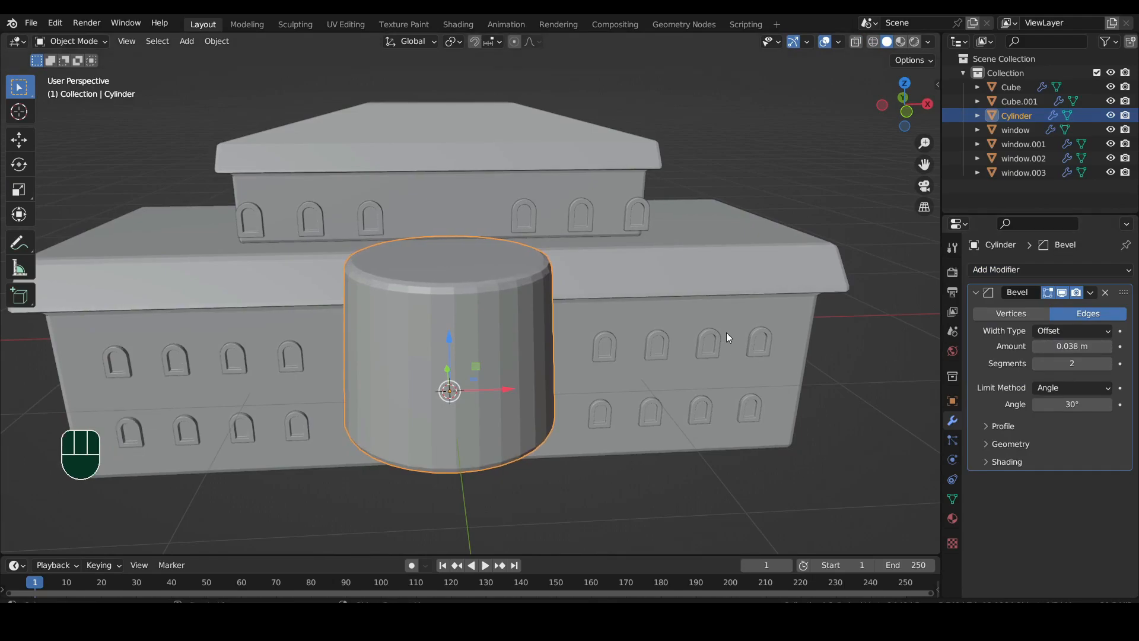
Shade the cylinder smooth and enable Harden Normals on its Bevel modifier
{"action": "right_click", "coordinate": [515, 276]}
{"action": "left_click", "coordinate": [465, 281]}
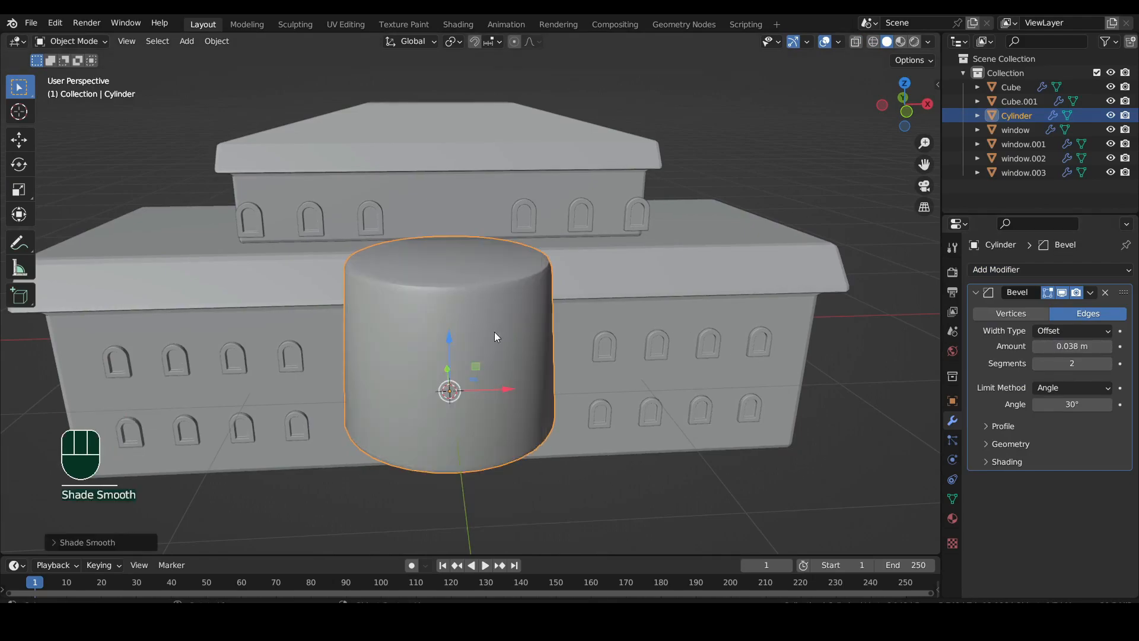
{"action": "middle_click_drag", "start_coordinate": [494, 332], "coordinate": [508, 340]}
{"action": "scroll", "coordinate": [499, 337], "scroll_direction": "up", "scroll_amount": 2}
{"action": "left_click", "coordinate": [1007, 461]}
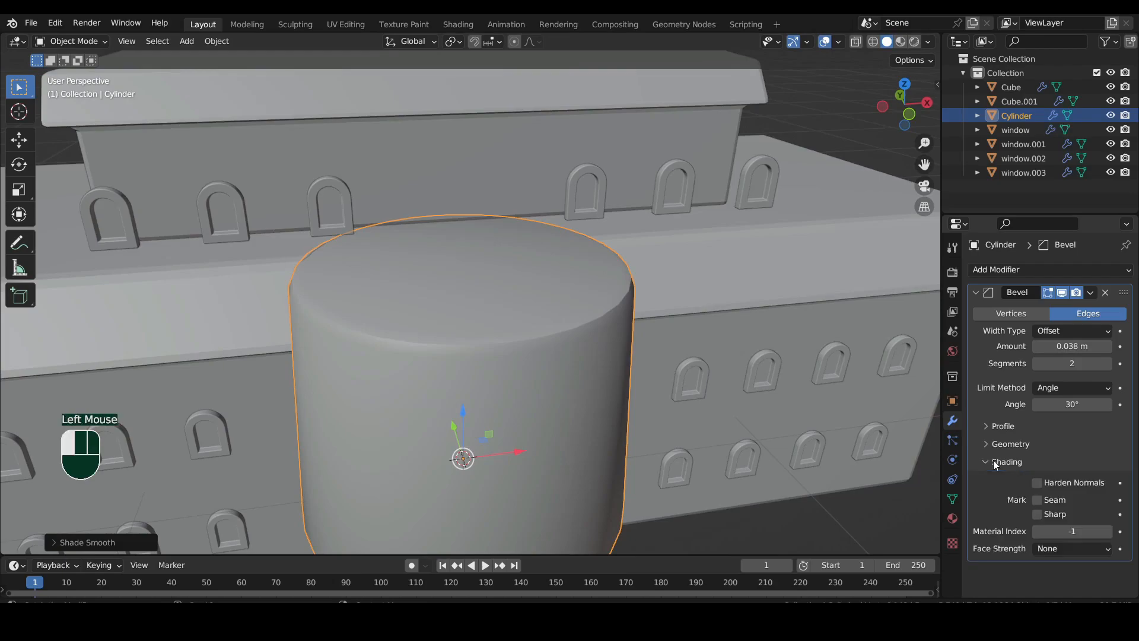
{"action": "left_click", "coordinate": [1037, 482]}
{"action": "scroll", "coordinate": [511, 309], "scroll_direction": "up", "scroll_amount": 2}
{"action": "middle_click_drag", "start_coordinate": [512, 313], "coordinate": [518, 325]}
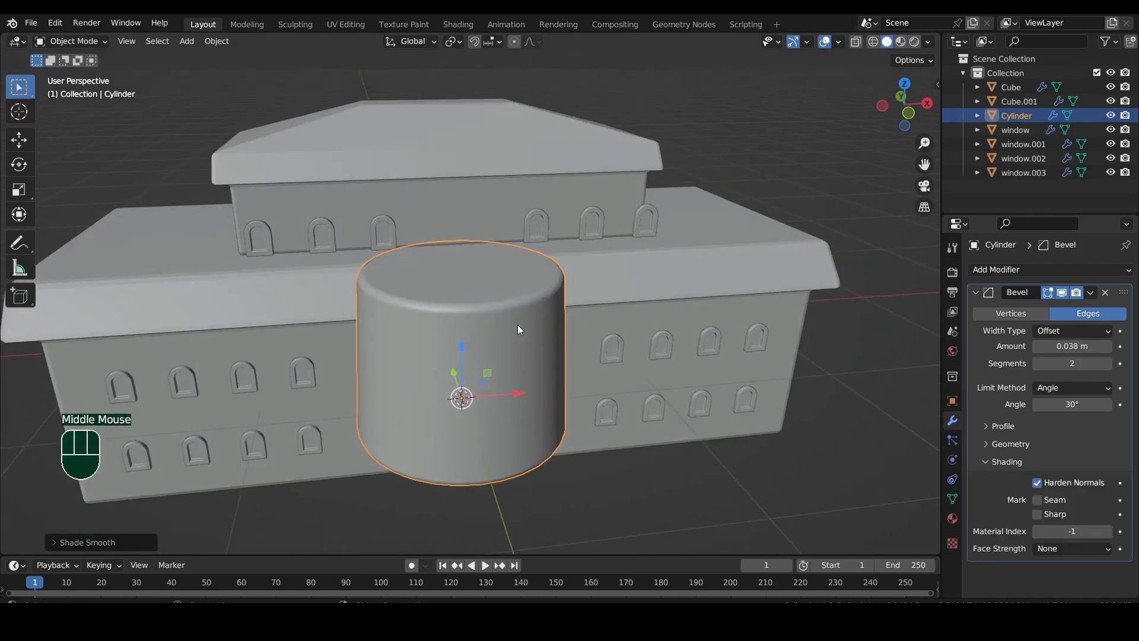
Duplicate the cylinder's top face in place, enlarge the copy beyond the cylinder's outline and lower it below the top along Z
{"action": "key", "text": "Tab"}
{"action": "key", "text": "3"}
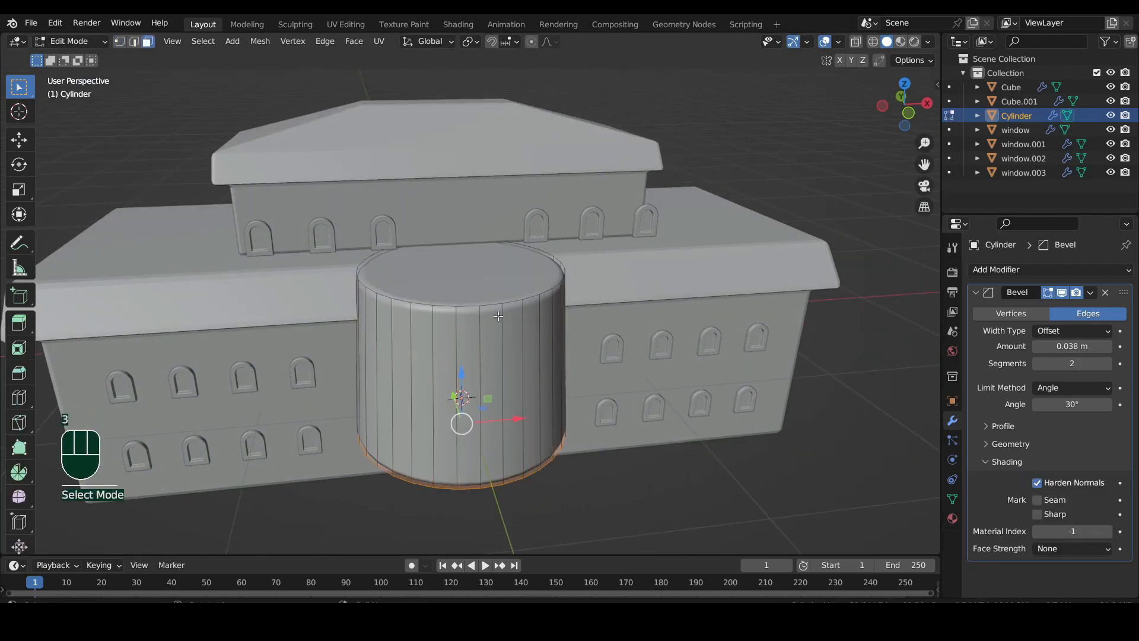
{"action": "left_click", "coordinate": [484, 289]}
{"action": "key", "text": "shift+d"}
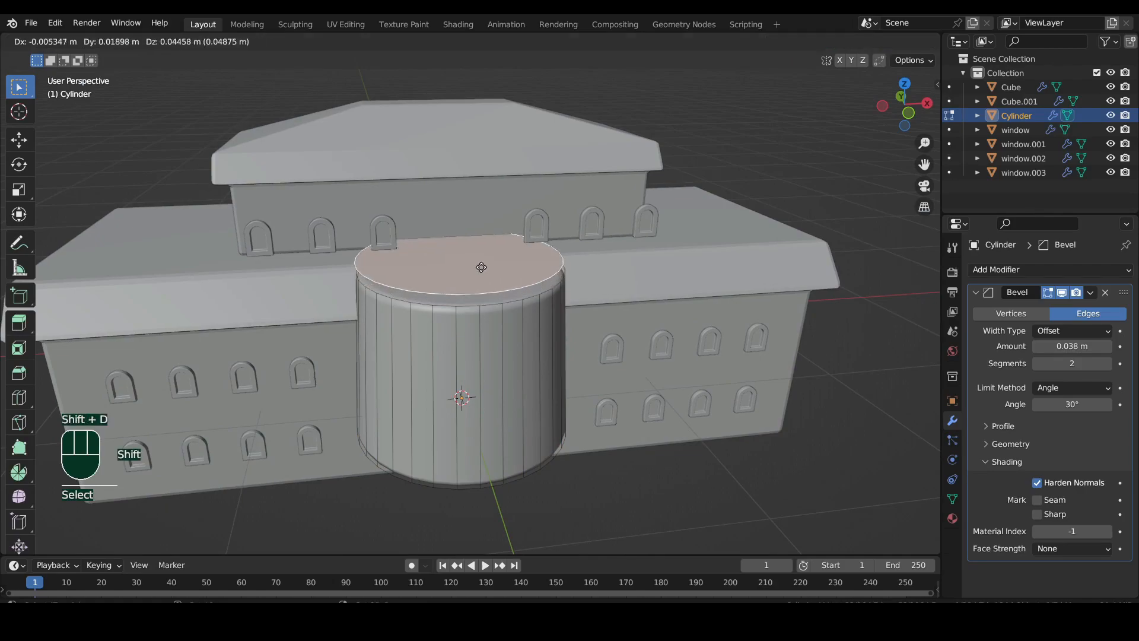
{"action": "right_click", "coordinate": [474, 269]}
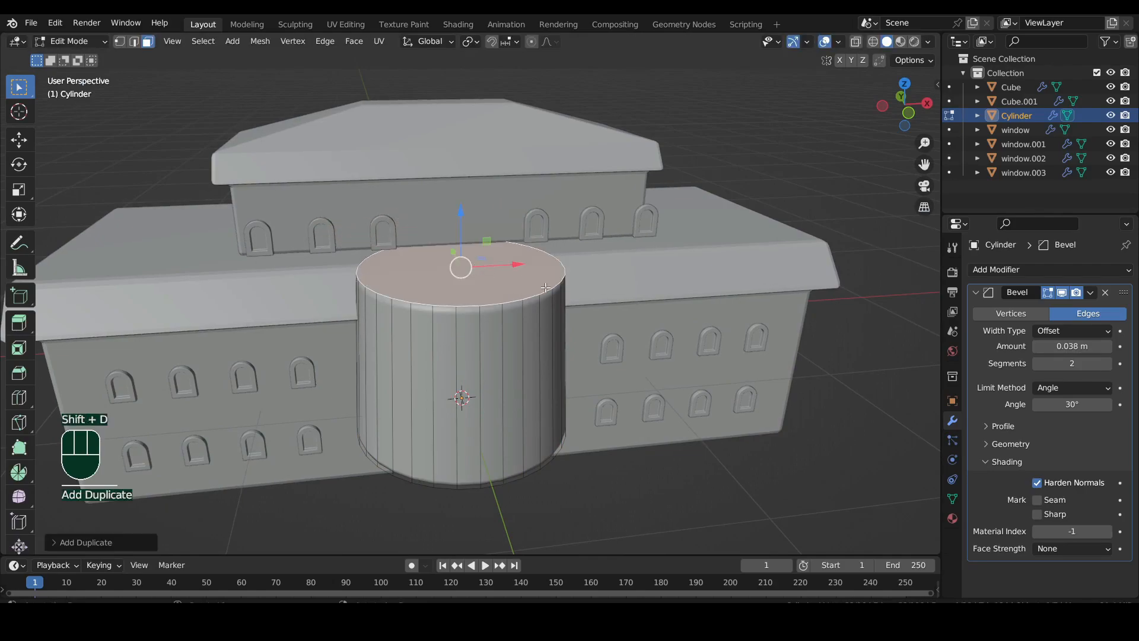
{"action": "key", "text": "s"}
{"action": "left_click", "coordinate": [519, 282]}
{"action": "left_click_drag", "start_coordinate": [462, 217], "coordinate": [461, 257]}
{"action": "middle_click_drag", "start_coordinate": [461, 257], "coordinate": [486, 286]}
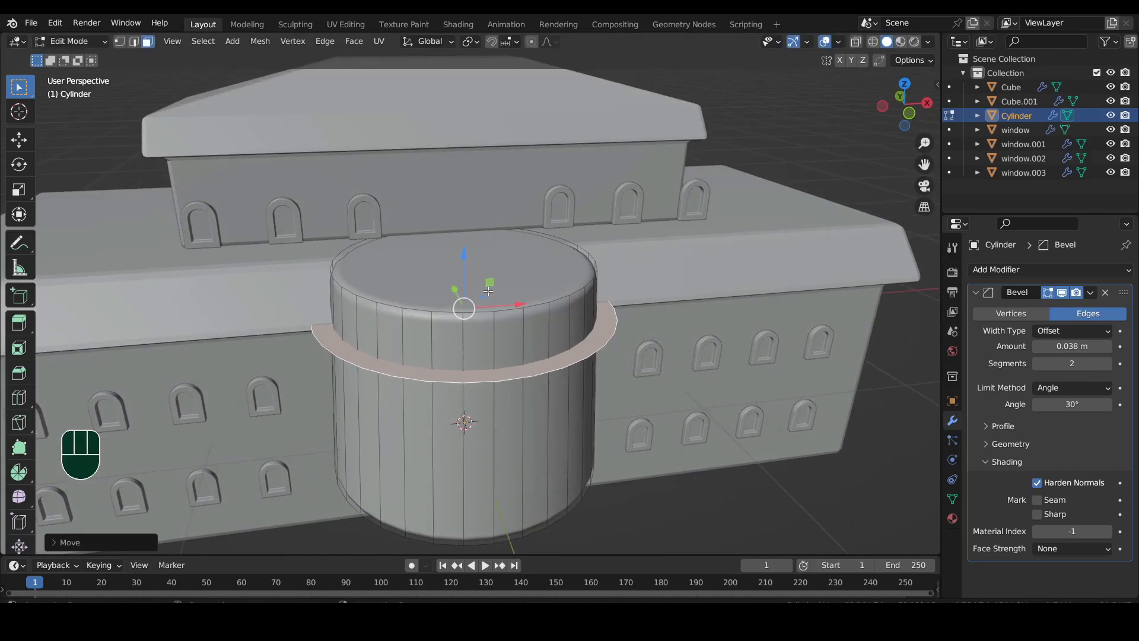
Separate the enlarged disc face from the cylinder into its own object and return to Object Mode
{"action": "key", "text": "p"}
{"action": "left_click", "coordinate": [487, 291]}
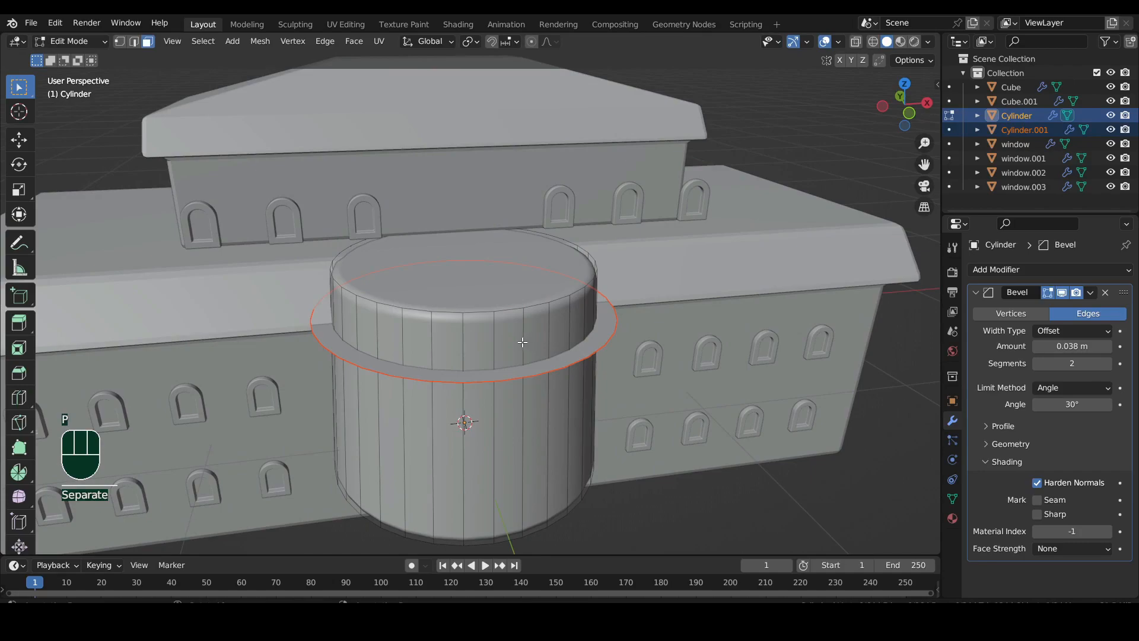
{"action": "key", "text": "Tab"}
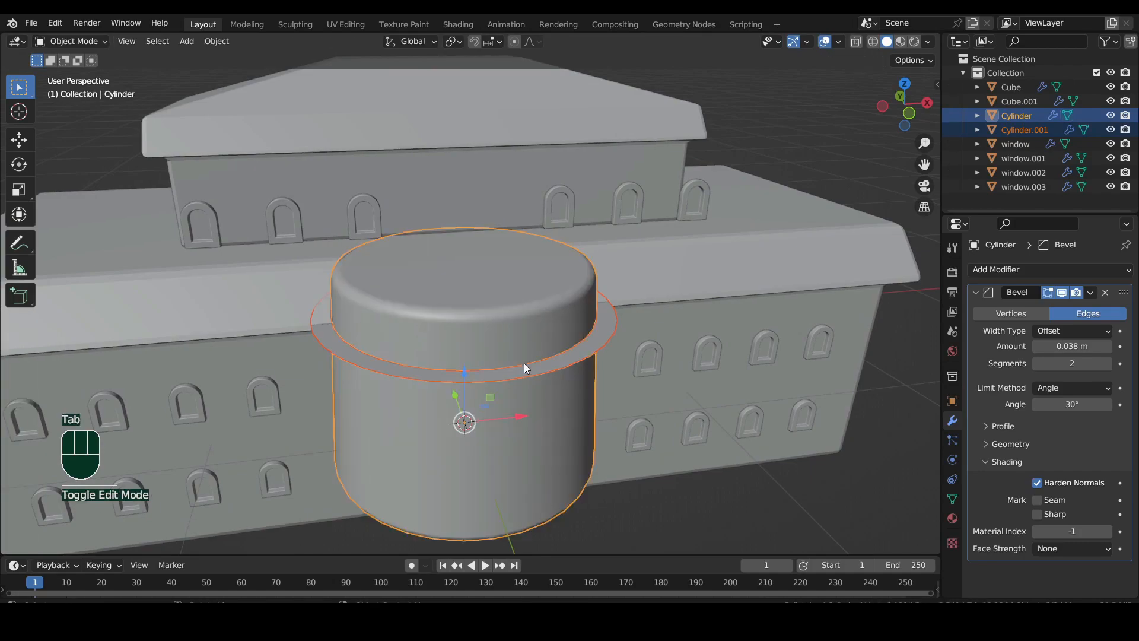
Extrude the whole separated disc upward into a thick rim around the cylinder
{"action": "left_click", "coordinate": [525, 368]}
{"action": "key", "text": "Tab"}
{"action": "key", "text": "a"}
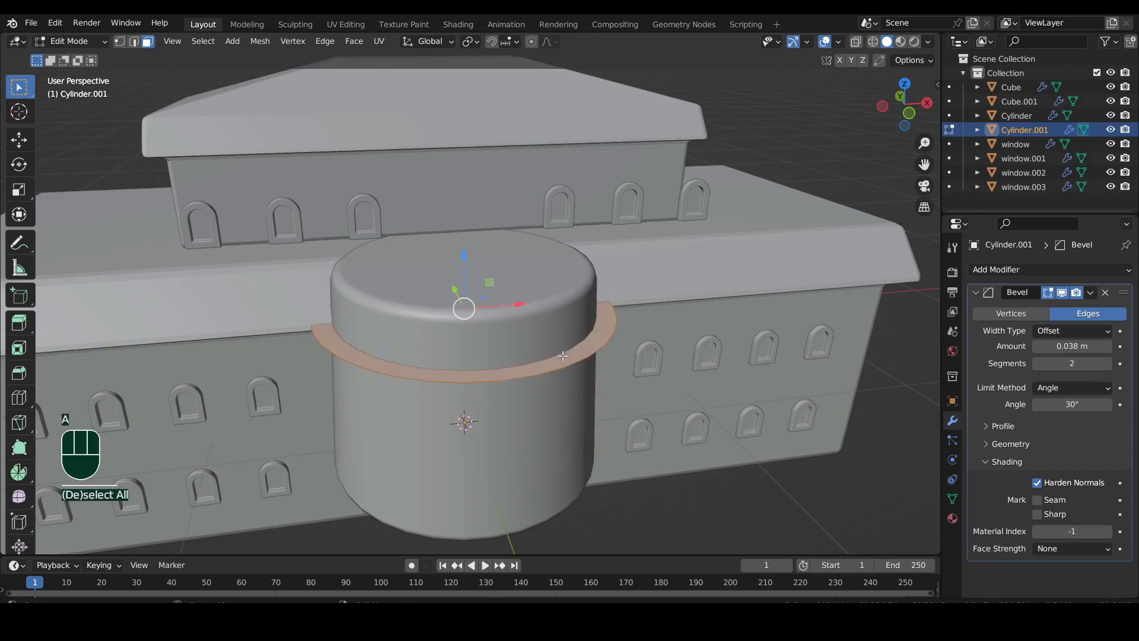
{"action": "key", "text": "e"}
{"action": "left_click", "coordinate": [491, 307]}
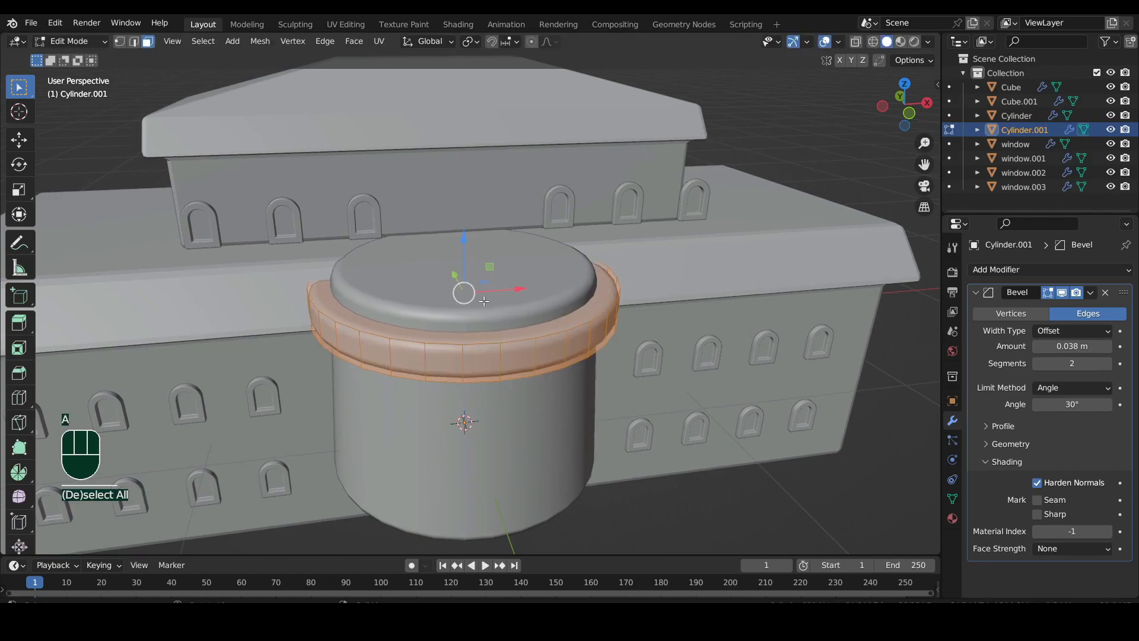
{"action": "key", "text": "Tab"}
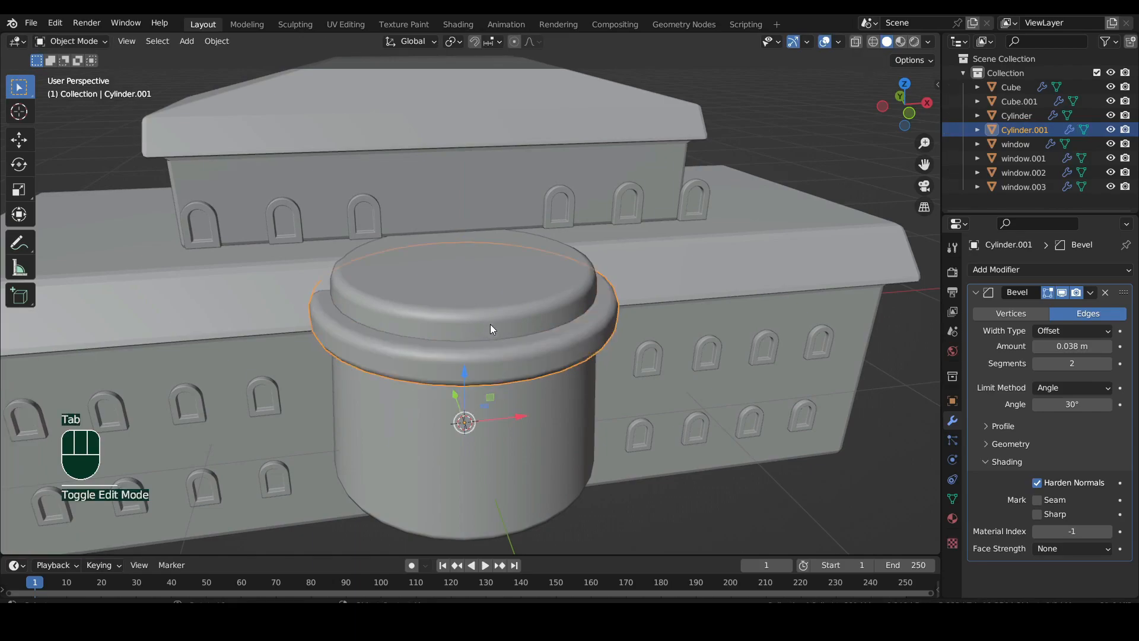
Duplicate the rim object and move the copy up along Z so it covers the cylinder's top
{"action": "key", "text": "shift"}
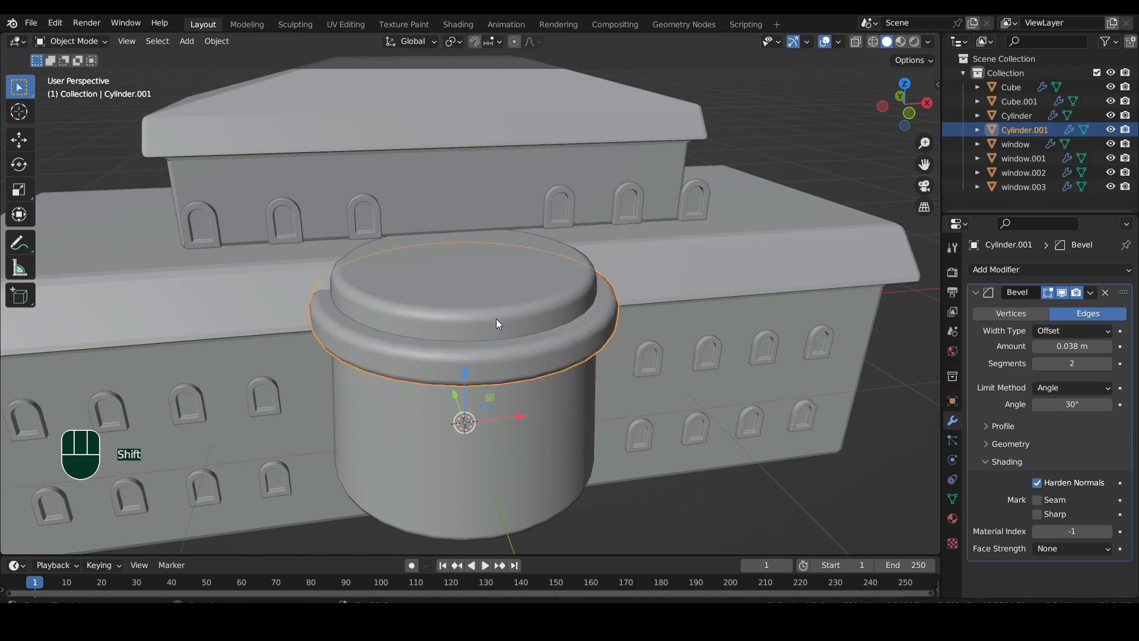
{"action": "key", "text": "shift+d"}
{"action": "key", "text": "z"}
{"action": "left_click", "coordinate": [598, 299]}
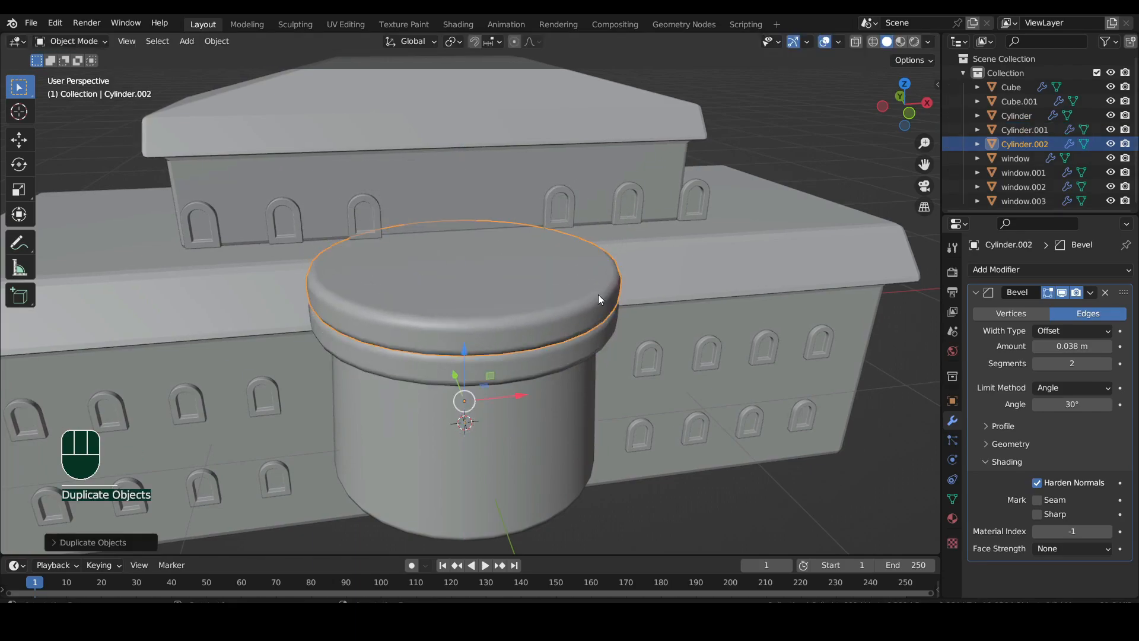
Shrink the copied rim in X and Y only to a smaller disc, raise it slightly on the cylinder's top and check the front view
{"action": "key", "text": "s"}
{"action": "key", "text": "shift+z"}
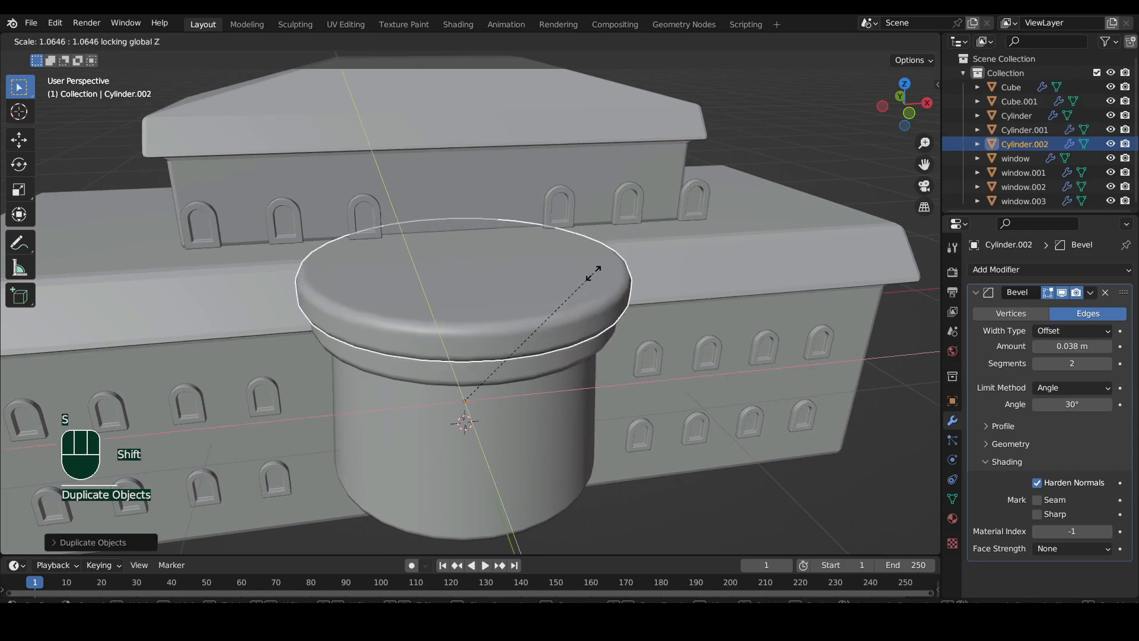
{"action": "left_click", "coordinate": [514, 321]}
{"action": "left_click_drag", "start_coordinate": [469, 352], "coordinate": [457, 341]}
{"action": "left_click", "coordinate": [456, 338]}
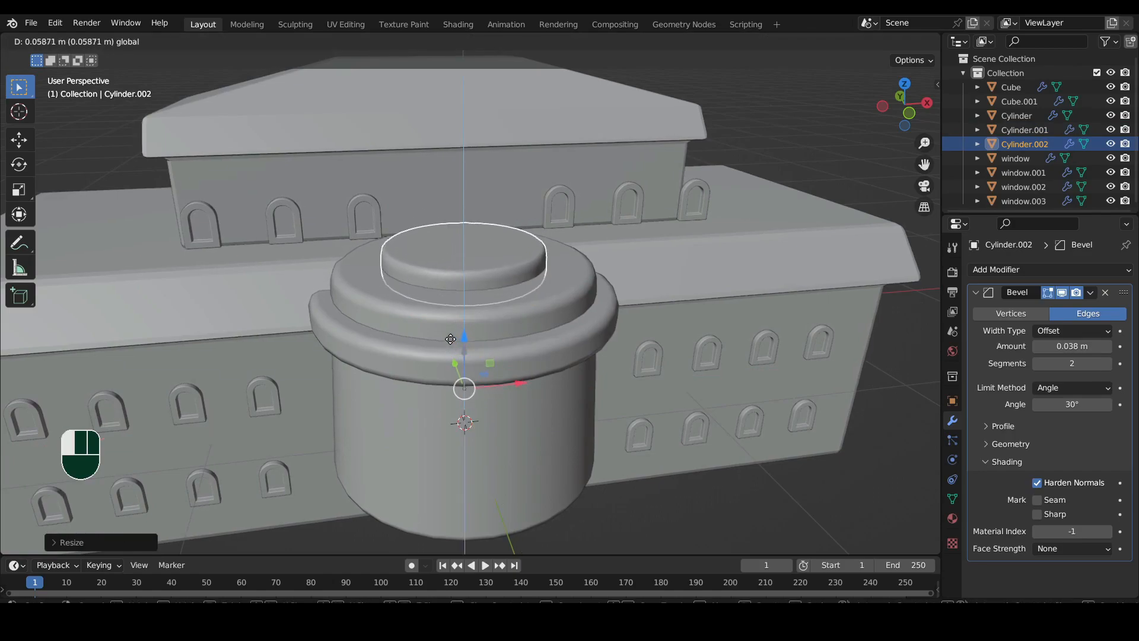
{"action": "scroll", "coordinate": [460, 315], "scroll_direction": "down", "scroll_amount": 2}
{"action": "scroll", "coordinate": [480, 298], "scroll_direction": "up", "scroll_amount": 3}
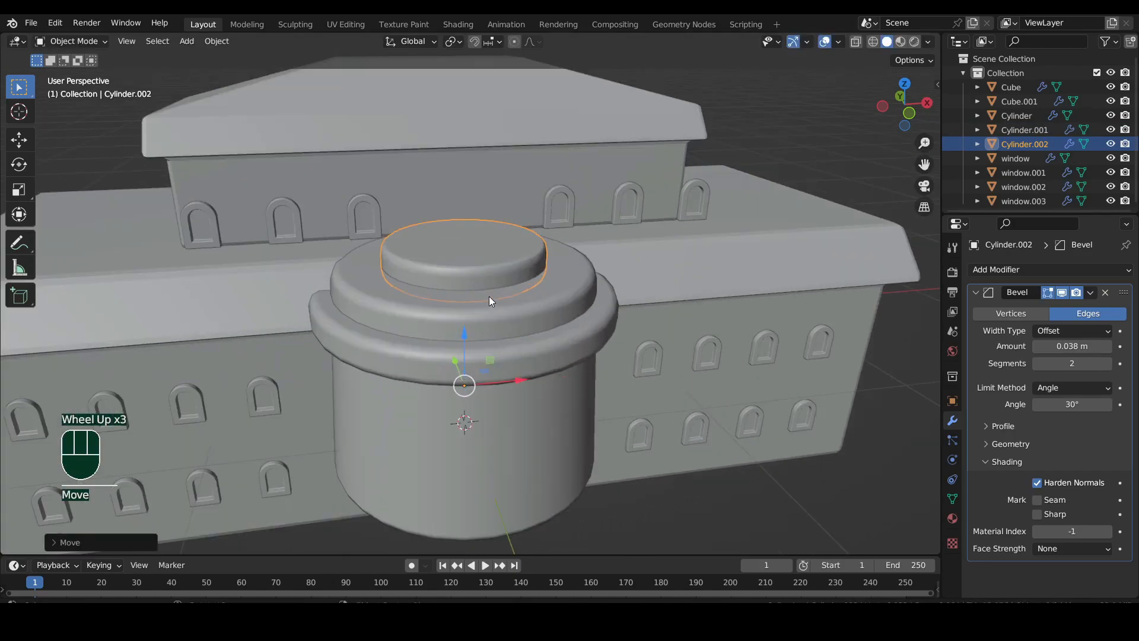
{"action": "left_click", "coordinate": [897, 96]}
{"action": "scroll", "coordinate": [341, 171], "scroll_direction": "up", "scroll_amount": 1}
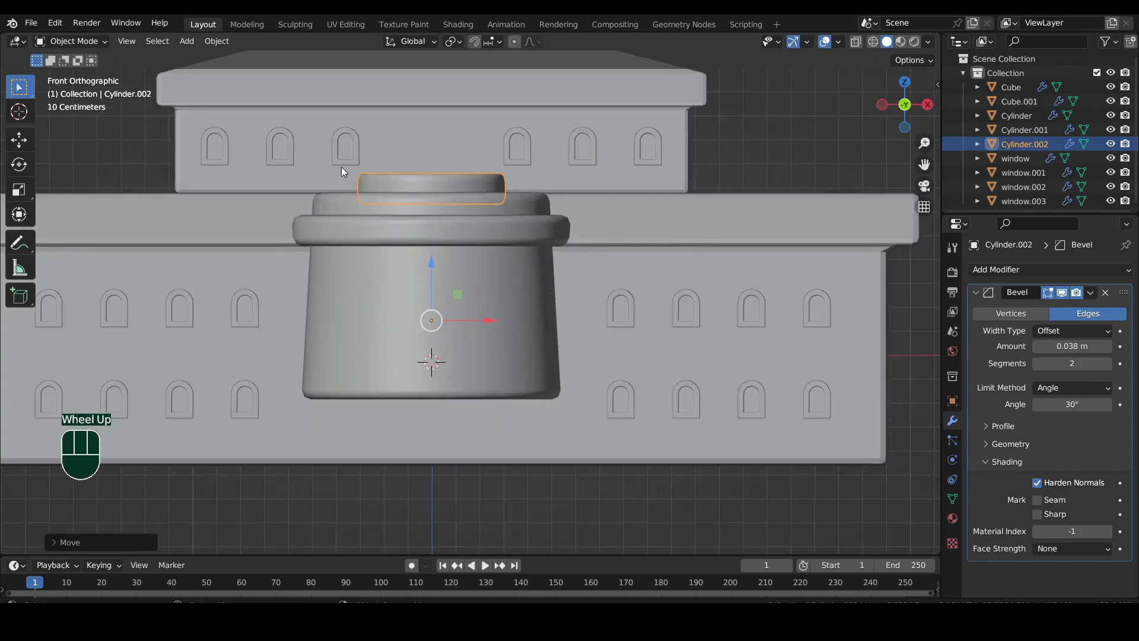
Duplicate an upper-floor window row to above the round tower, remove the copy's Array modifier and enter Edit Mode
{"action": "left_click", "coordinate": [221, 147]}
{"action": "key", "text": "shift+d"}
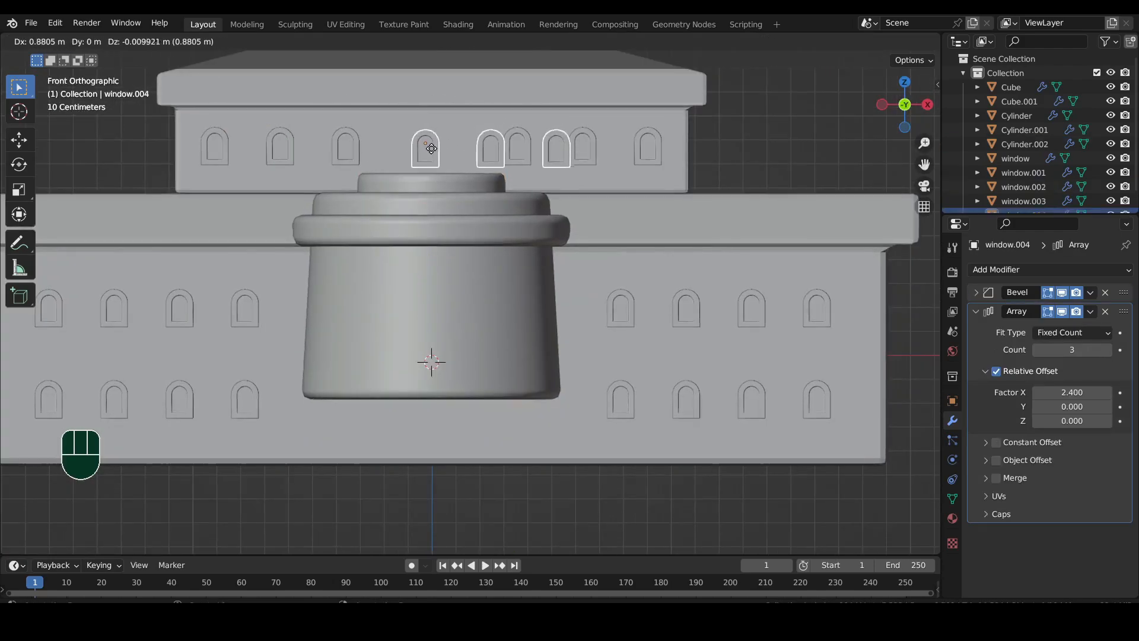
{"action": "left_click", "coordinate": [431, 158]}
{"action": "left_click", "coordinate": [1103, 311]}
{"action": "key", "text": "Tab"}
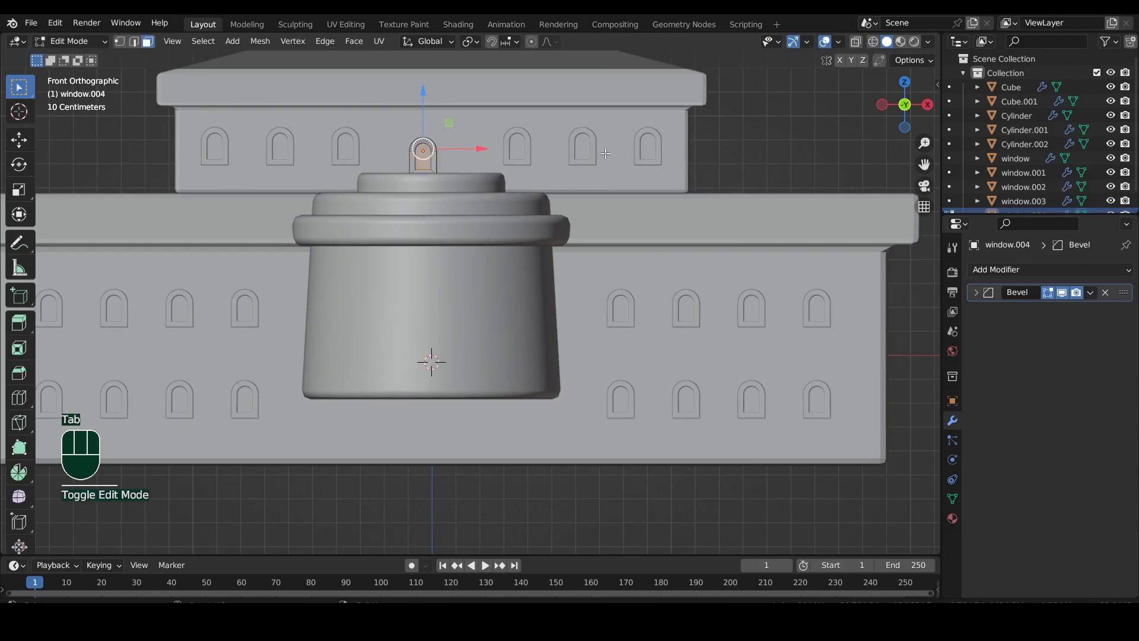
Enlarge the whole copied window mesh into a big arch and raise it along Z above the tower's top disc
{"action": "scroll", "coordinate": [608, 155], "scroll_direction": "up", "scroll_amount": 1}
{"action": "middle_click_drag", "start_coordinate": [607, 155], "coordinate": [603, 169], "text": "shift"}
{"action": "scroll", "coordinate": [604, 169], "scroll_direction": "up", "scroll_amount": 1}
{"action": "key", "text": "a"}
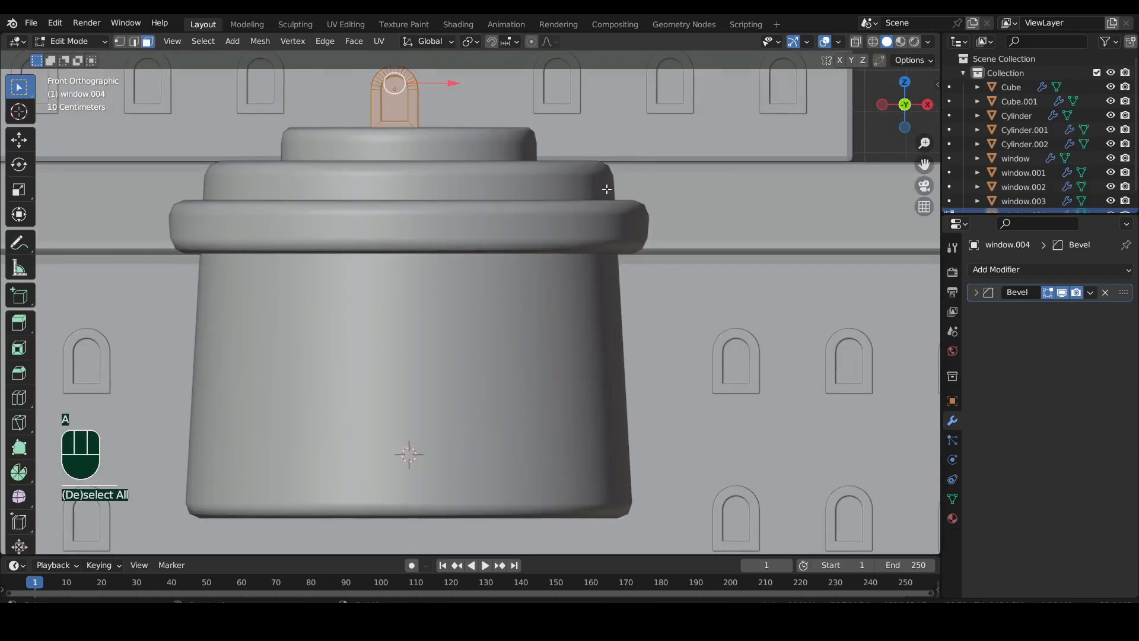
{"action": "scroll", "coordinate": [604, 178], "scroll_direction": "down", "scroll_amount": 2}
{"action": "key", "text": "s"}
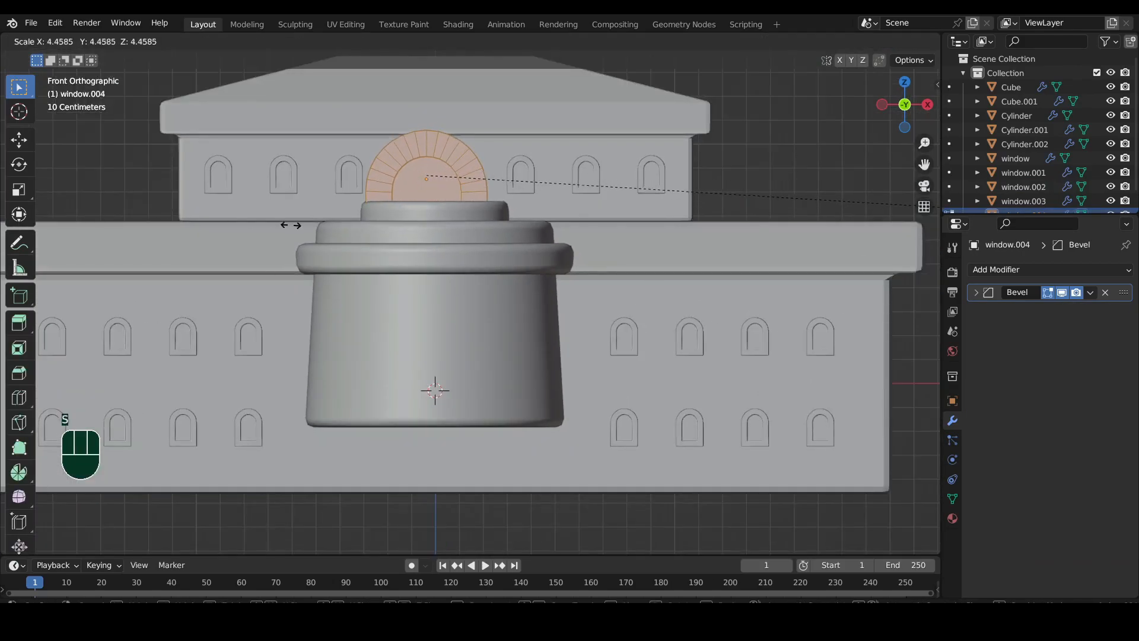
{"action": "left_click", "coordinate": [356, 240]}
{"action": "scroll", "coordinate": [356, 240], "scroll_direction": "down", "scroll_amount": 2}
{"action": "scroll", "coordinate": [379, 225], "scroll_direction": "up", "scroll_amount": 2}
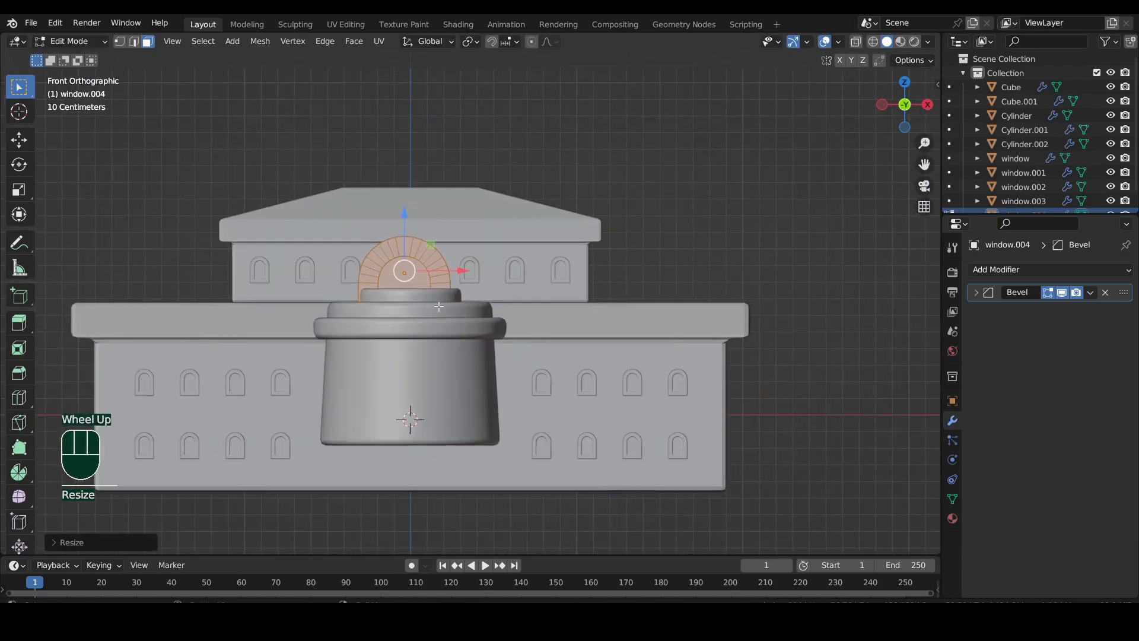
{"action": "left_click", "coordinate": [396, 213]}
{"action": "left_click_drag", "start_coordinate": [396, 212], "coordinate": [396, 168]}
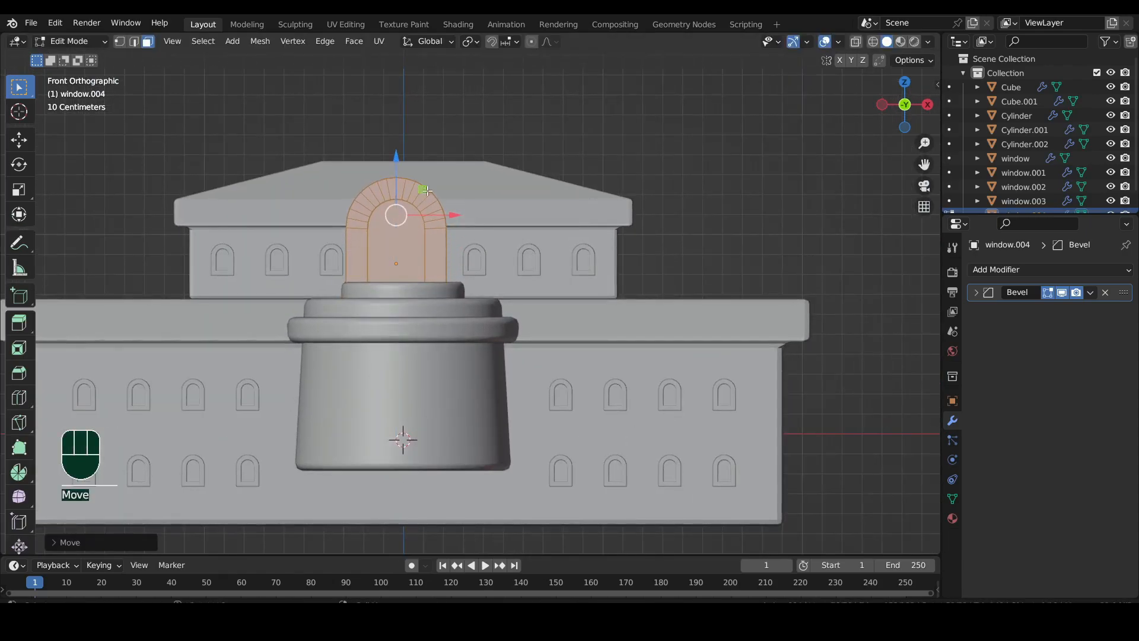
Stretch the arch in Y and push it back so it runs from the tower top into the upper storey
{"action": "scroll", "coordinate": [439, 195], "scroll_direction": "down", "scroll_amount": 2}
{"action": "middle_click_drag", "start_coordinate": [439, 195], "coordinate": [534, 295]}
{"action": "scroll", "coordinate": [534, 295], "scroll_direction": "up", "scroll_amount": 2}
{"action": "key", "text": "s"}
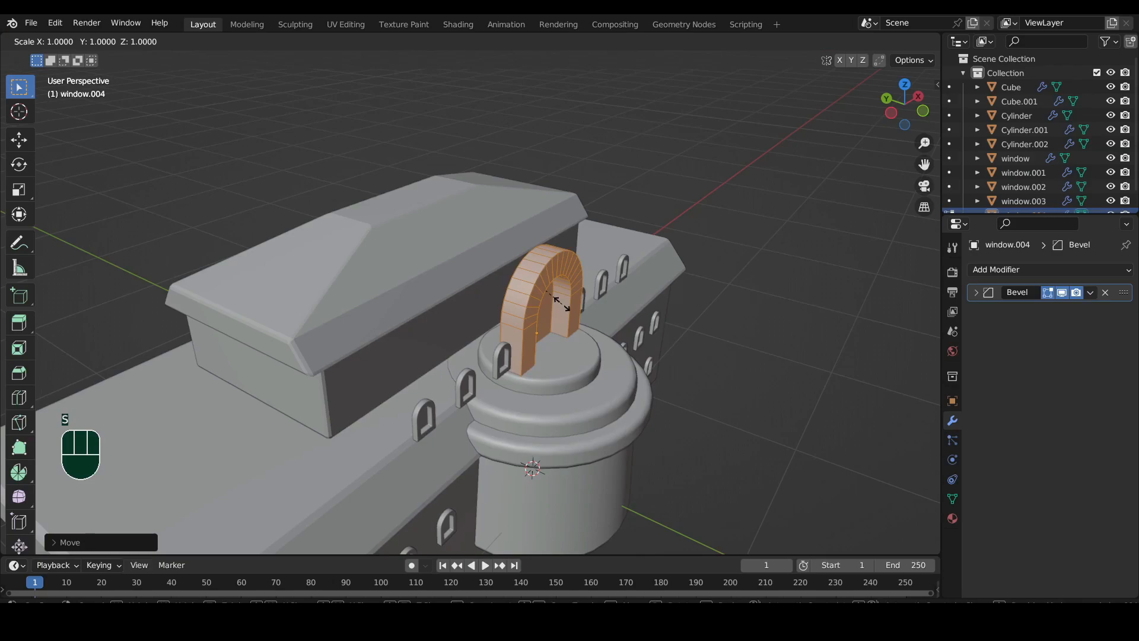
{"action": "key", "text": "y"}
{"action": "left_click", "coordinate": [631, 317]}
{"action": "left_click_drag", "start_coordinate": [511, 278], "coordinate": [489, 268]}
{"action": "middle_click_drag", "start_coordinate": [488, 268], "coordinate": [531, 307]}
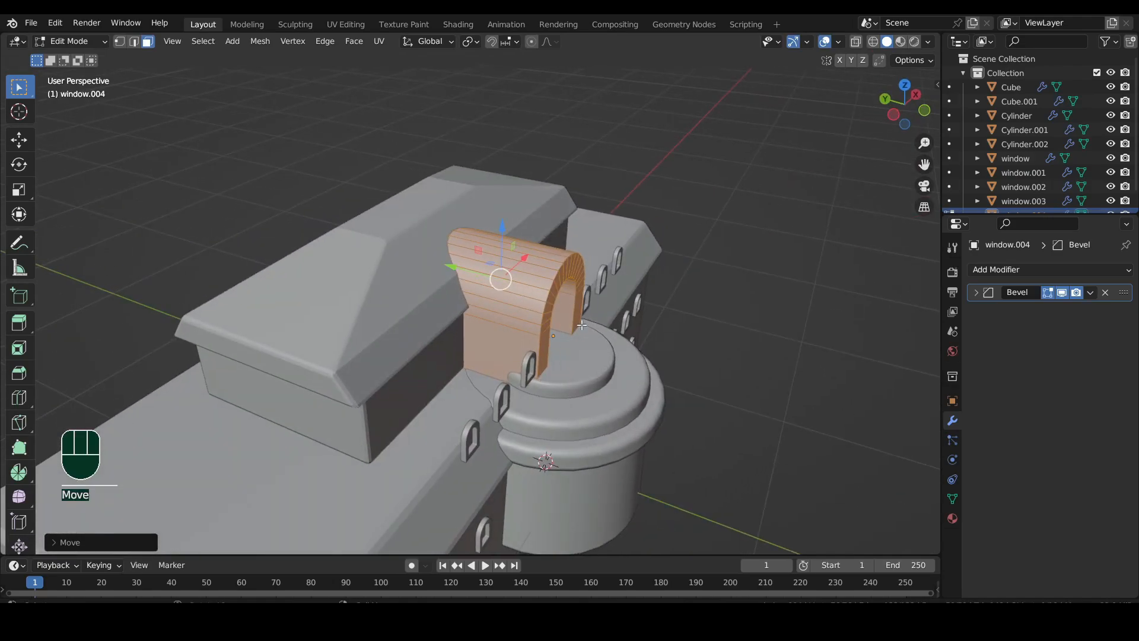
Duplicate the arch mesh within the same object and shrink the copy to fit inside the outer arch opening
{"action": "left_click", "coordinate": [924, 111]}
{"action": "scroll", "coordinate": [430, 255], "scroll_direction": "up", "scroll_amount": 2}
{"action": "middle_click_drag", "start_coordinate": [431, 256], "coordinate": [501, 279], "text": "shift"}
{"action": "key", "text": "shift+d"}
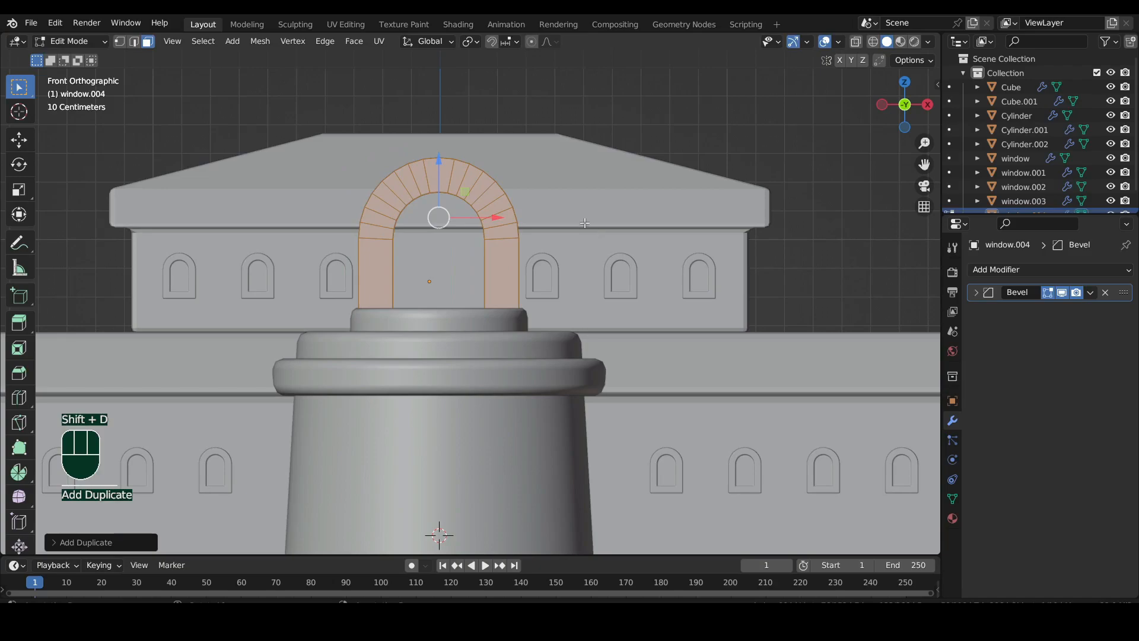
{"action": "key", "text": "s"}
{"action": "left_click", "coordinate": [451, 217]}
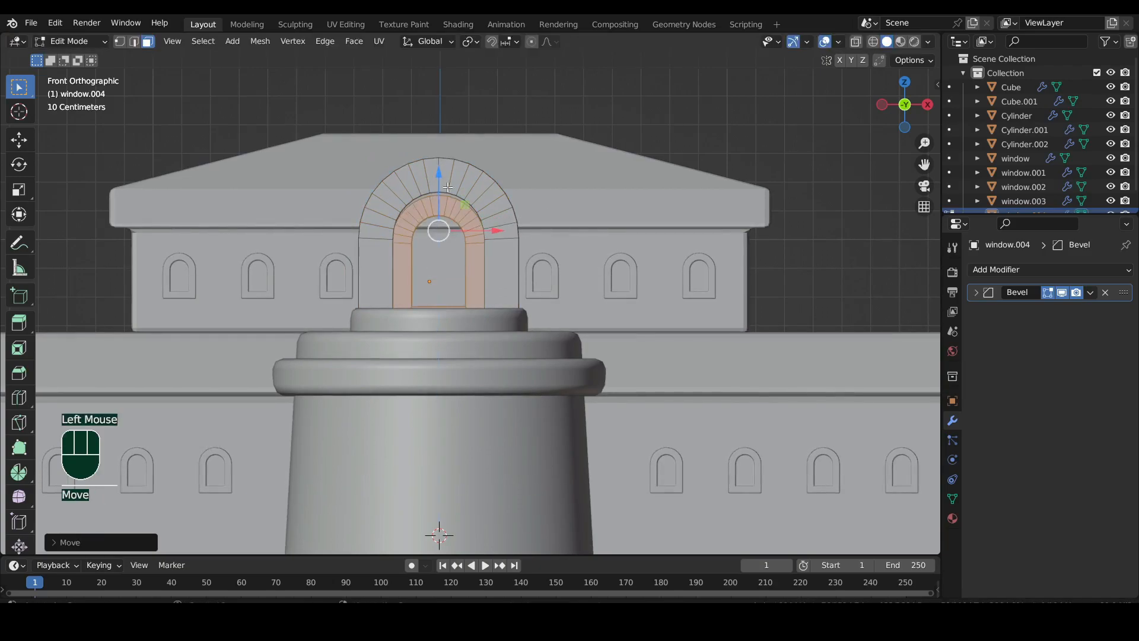
Scale the inner arch along Y to adjust its depth within the outer arch and return to the front view
{"action": "middle_click_drag", "start_coordinate": [444, 188], "coordinate": [512, 308]}
{"action": "key", "text": "s"}
{"action": "key", "text": "y"}
{"action": "left_click", "coordinate": [585, 293]}
{"action": "scroll", "coordinate": [514, 305], "scroll_direction": "up", "scroll_amount": 2}
{"action": "left_click", "coordinate": [904, 106]}
Pull the inner arch's bottom vertices down along Z into the tower discs, working in wireframe, and return to Object Mode
{"action": "key", "text": "shift+z"}
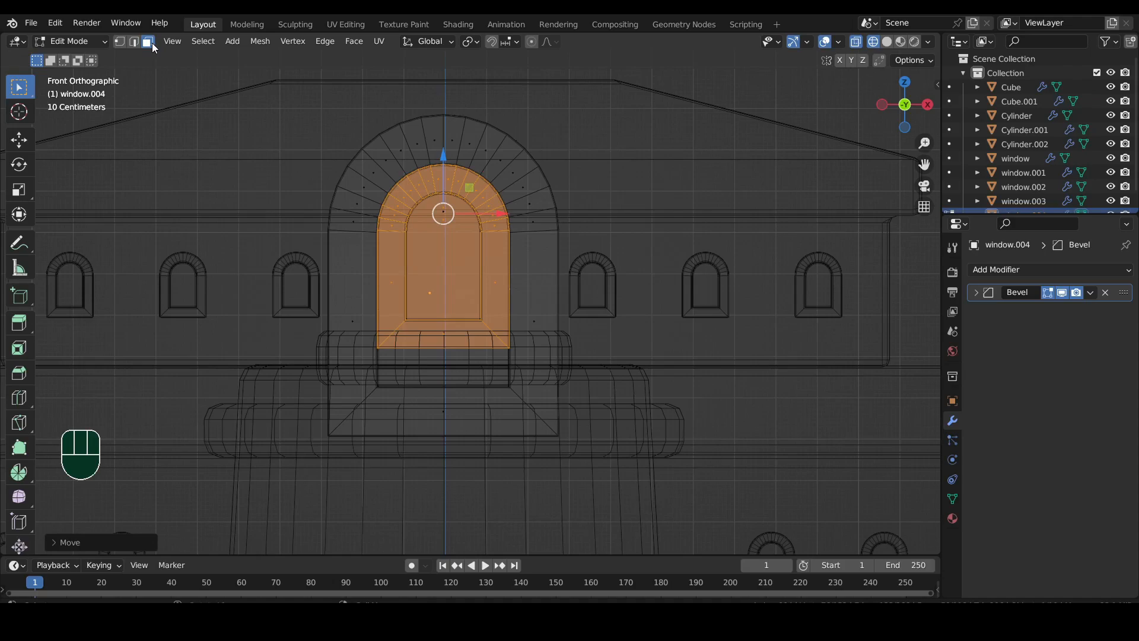
{"action": "key", "text": "1"}
{"action": "left_click_drag", "start_coordinate": [557, 301], "coordinate": [321, 379]}
{"action": "left_click_drag", "start_coordinate": [442, 283], "coordinate": [437, 338]}
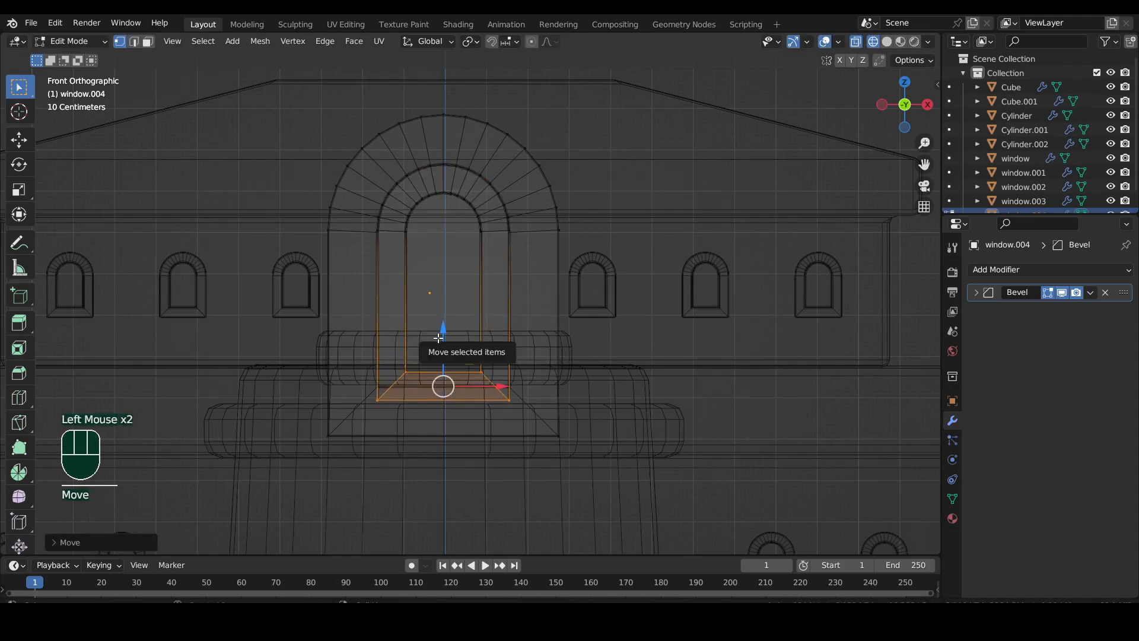
{"action": "key", "text": "shift+z"}
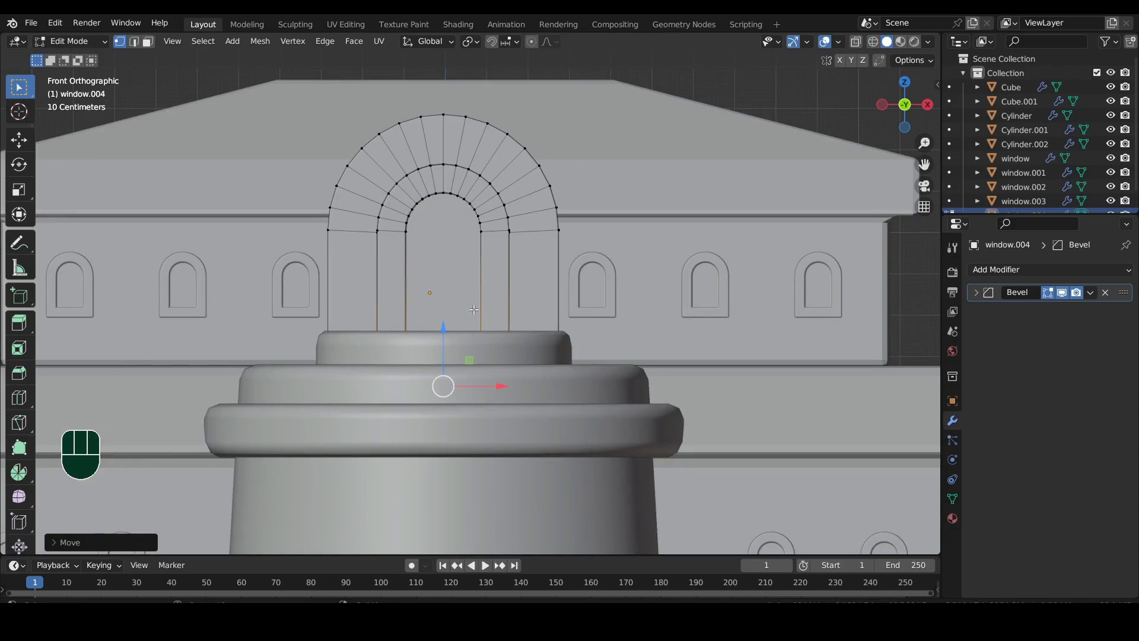
{"action": "key", "text": "Tab"}
{"action": "scroll", "coordinate": [468, 300], "scroll_direction": "down", "scroll_amount": 4}
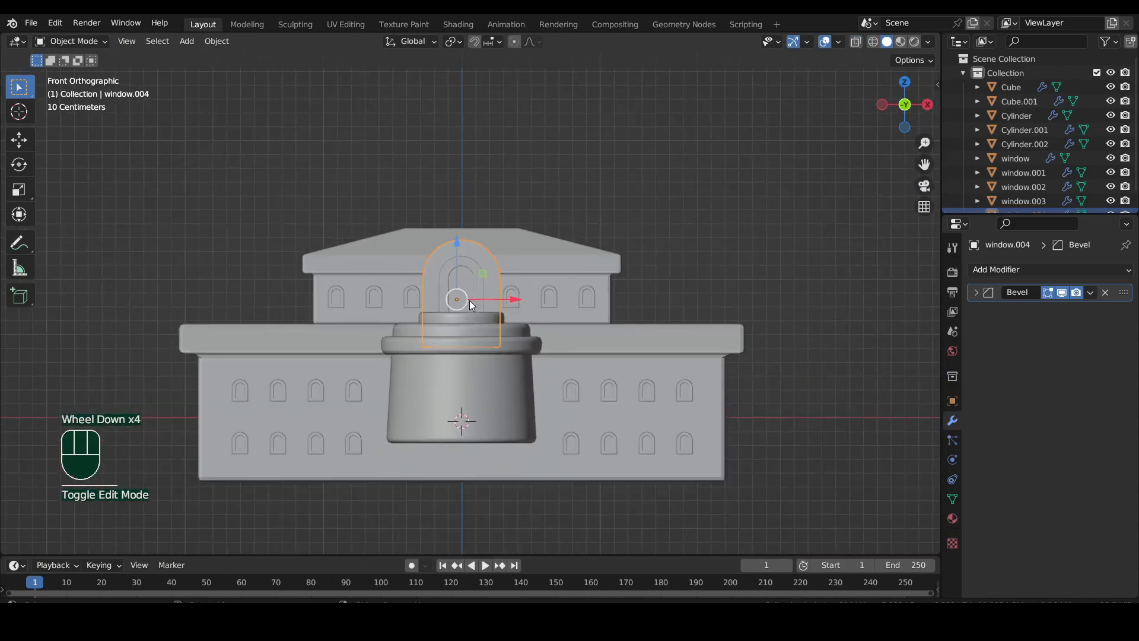
Set the large arch's Bevel amount to 0.012 m
{"action": "middle_click_drag", "start_coordinate": [468, 301], "coordinate": [464, 337]}
{"action": "scroll", "coordinate": [469, 332], "scroll_direction": "up", "scroll_amount": 2}
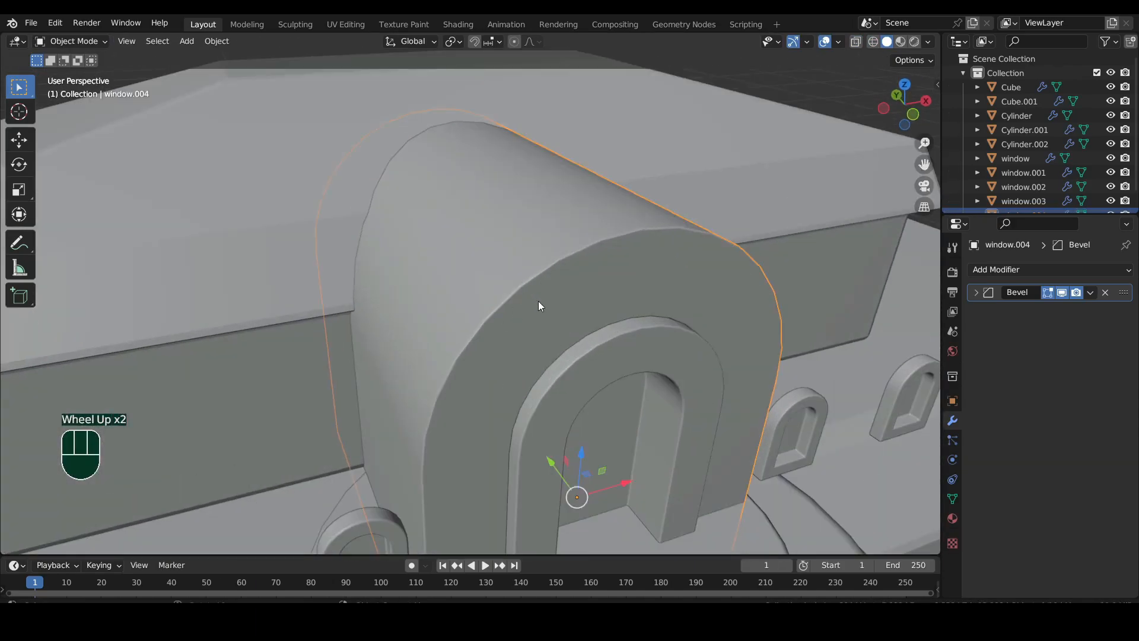
{"action": "left_click", "coordinate": [978, 293]}
{"action": "mouse_move", "coordinate": [1087, 344]}
{"action": "left_mouse_down", "text": "shift"}
{"action": "mouse_move", "coordinate": [1062, 345]}
{"action": "mouse_move", "coordinate": [1096, 346]}
{"action": "mouse_move", "coordinate": [1081, 346]}
{"action": "left_mouse_up", "text": "shift"}
{"action": "scroll", "coordinate": [687, 339], "scroll_direction": "down", "scroll_amount": 5}
{"action": "middle_click_drag", "start_coordinate": [653, 344], "coordinate": [511, 415]}
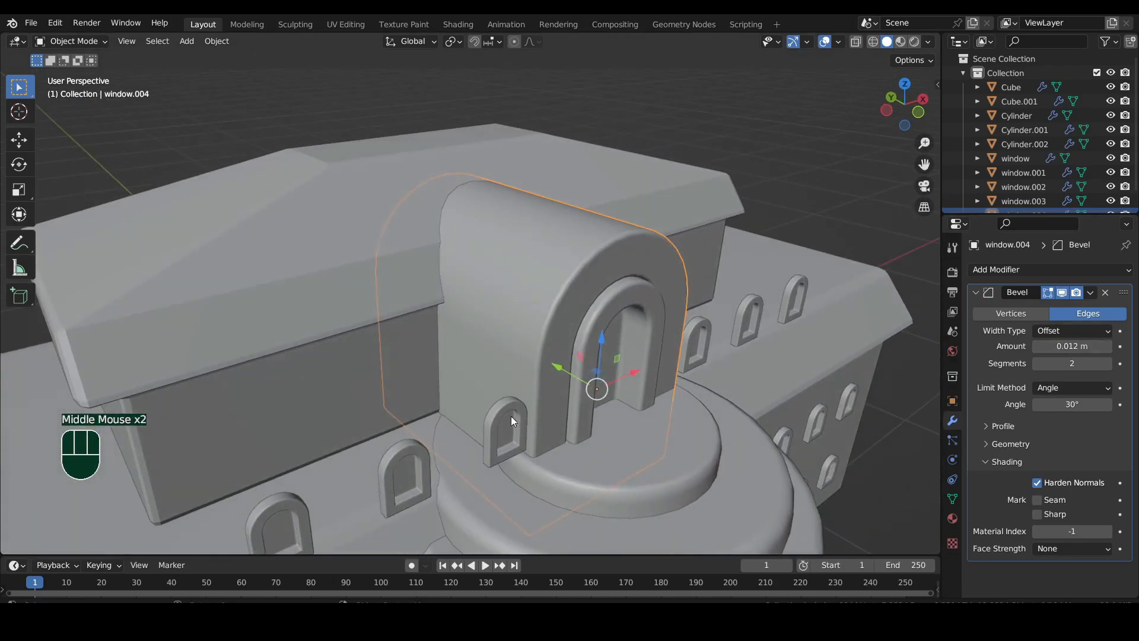
Select both upper-storey window rows and move them back along Y to sit against the upper wall
{"action": "left_click", "coordinate": [511, 416]}
{"action": "left_click", "coordinate": [734, 326], "text": "shift"}
{"action": "middle_click_drag", "start_coordinate": [588, 391], "coordinate": [564, 394]}
{"action": "left_click_drag", "start_coordinate": [564, 393], "coordinate": [424, 375]}
{"action": "middle_click_drag", "start_coordinate": [424, 375], "coordinate": [455, 365]}
{"action": "scroll", "coordinate": [469, 336], "scroll_direction": "down", "scroll_amount": 2}
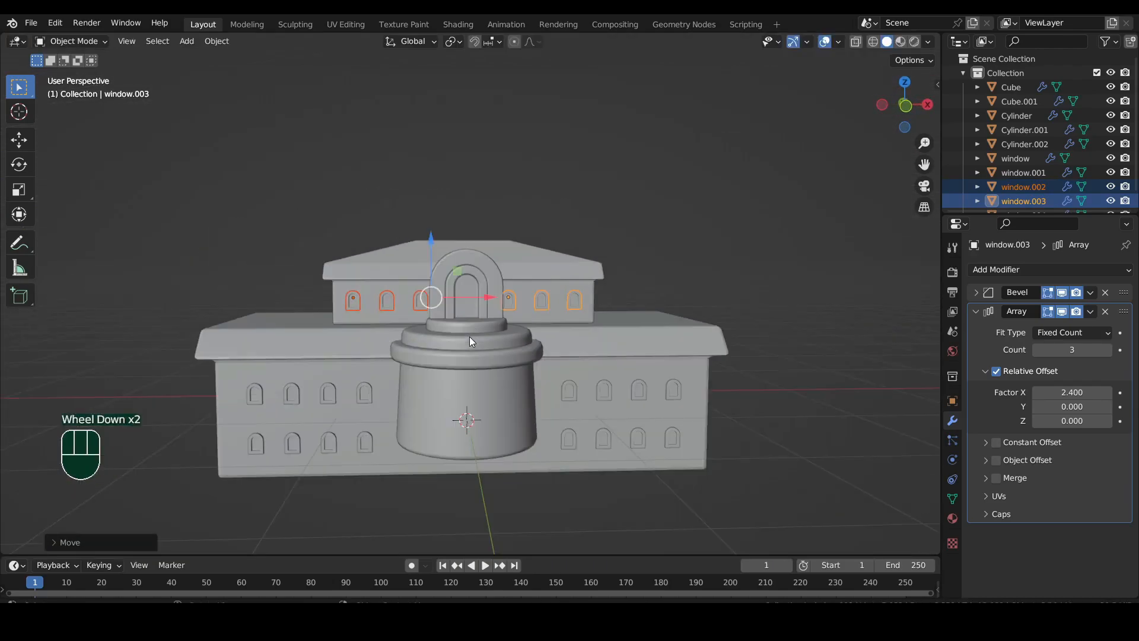
Duplicate the large arch straight down along Z to the round tower's base and scale the copy slightly smaller
{"action": "left_click", "coordinate": [905, 105]}
{"action": "middle_click_drag", "start_coordinate": [486, 255], "coordinate": [496, 250], "text": "shift"}
{"action": "left_click", "coordinate": [474, 228]}
{"action": "key", "text": "shift+d"}
{"action": "key", "text": "z"}
{"action": "key", "text": "s"}
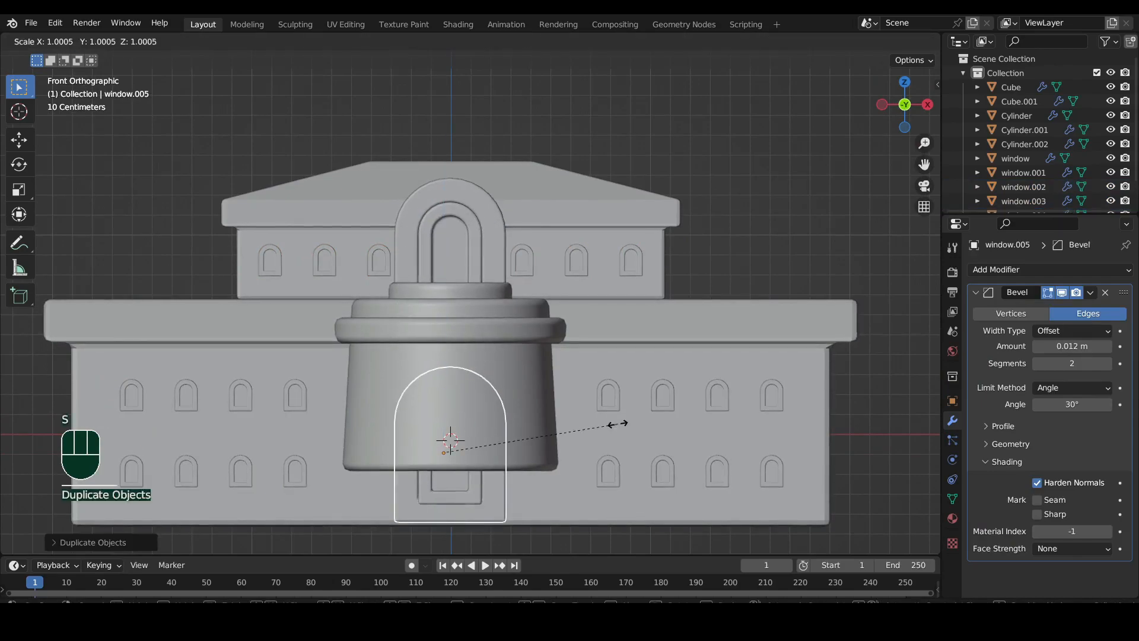
{"action": "left_click", "coordinate": [580, 427]}
Bring the lower arch forward out of the tower's front as an entrance and fine-tune its height to ground level
{"action": "middle_click_drag", "start_coordinate": [580, 427], "coordinate": [483, 429]}
{"action": "left_click_drag", "start_coordinate": [484, 429], "coordinate": [556, 449]}
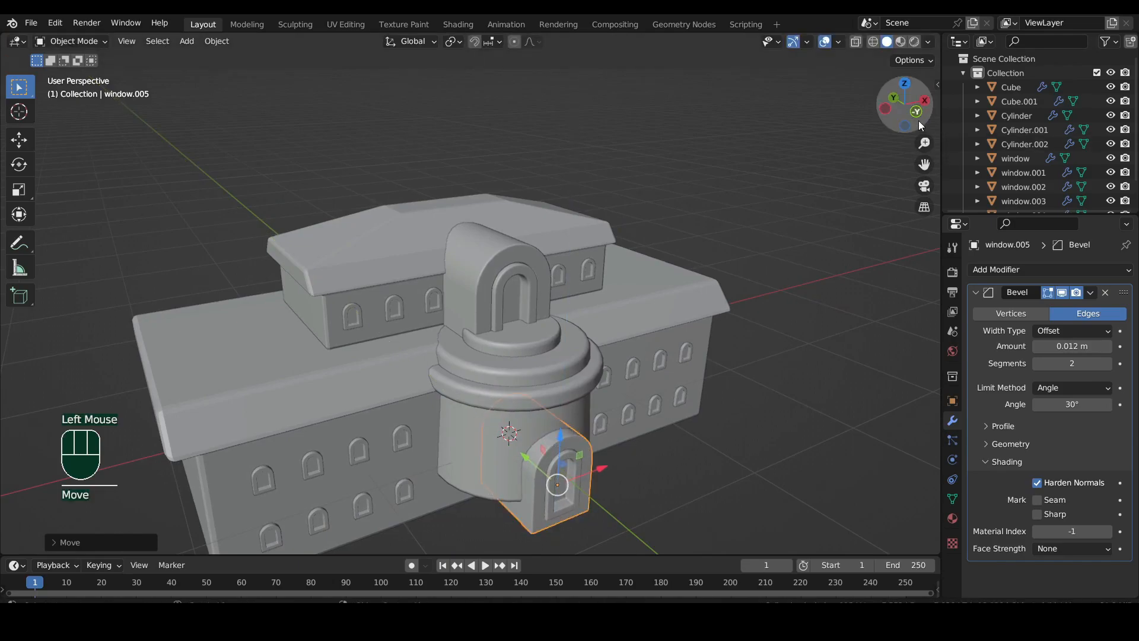
{"action": "left_click", "coordinate": [916, 112]}
{"action": "scroll", "coordinate": [496, 368], "scroll_direction": "up", "scroll_amount": 2}
{"action": "middle_click_drag", "start_coordinate": [496, 368], "coordinate": [493, 374], "text": "shift"}
{"action": "scroll", "coordinate": [493, 374], "scroll_direction": "up", "scroll_amount": 2}
{"action": "left_click_drag", "start_coordinate": [440, 383], "coordinate": [440, 386]}
{"action": "scroll", "coordinate": [494, 403], "scroll_direction": "up", "scroll_amount": 2}
{"action": "middle_click_drag", "start_coordinate": [462, 402], "coordinate": [490, 372]}
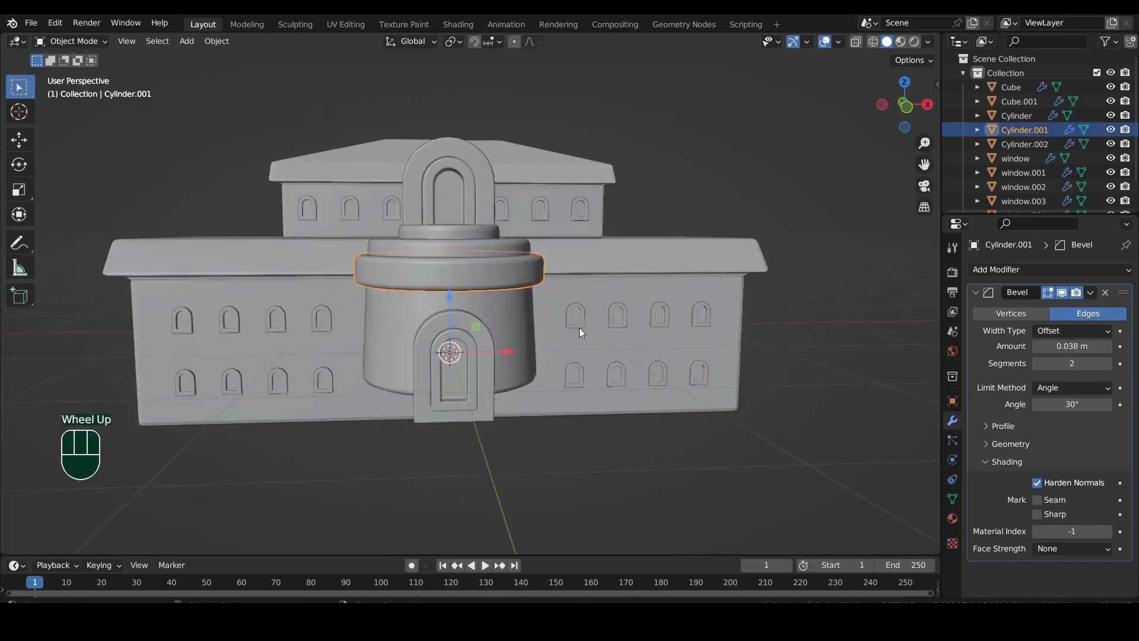
{"action": "middle_click_drag", "start_coordinate": [579, 328], "coordinate": [571, 323]}
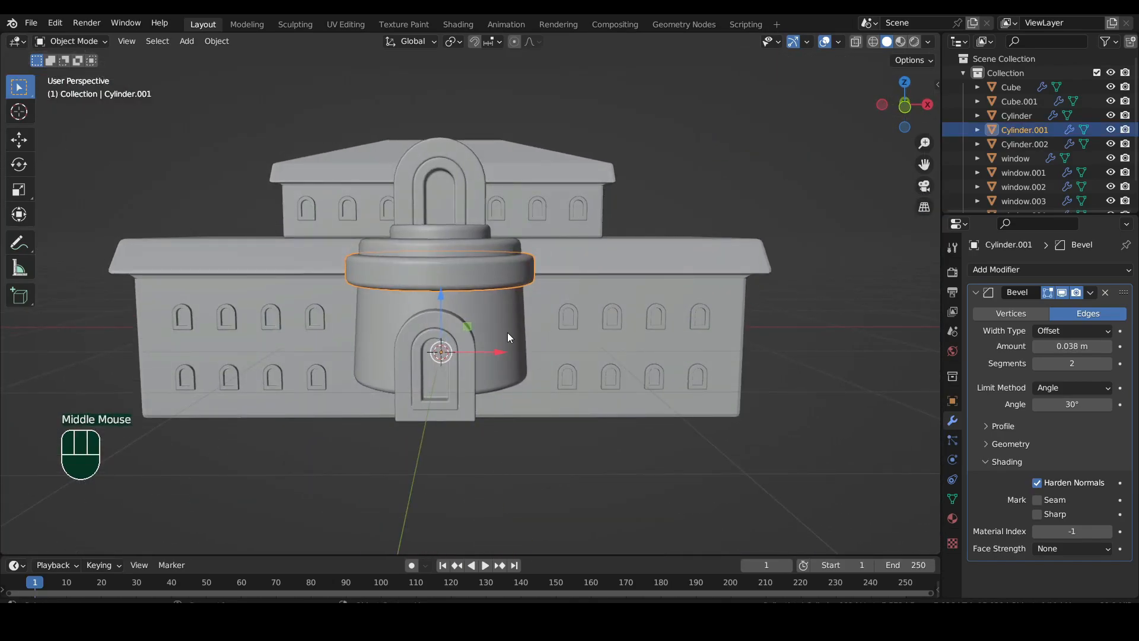
Save the project as a new file named castle1
{"action": "left_click", "coordinate": [33, 24]}
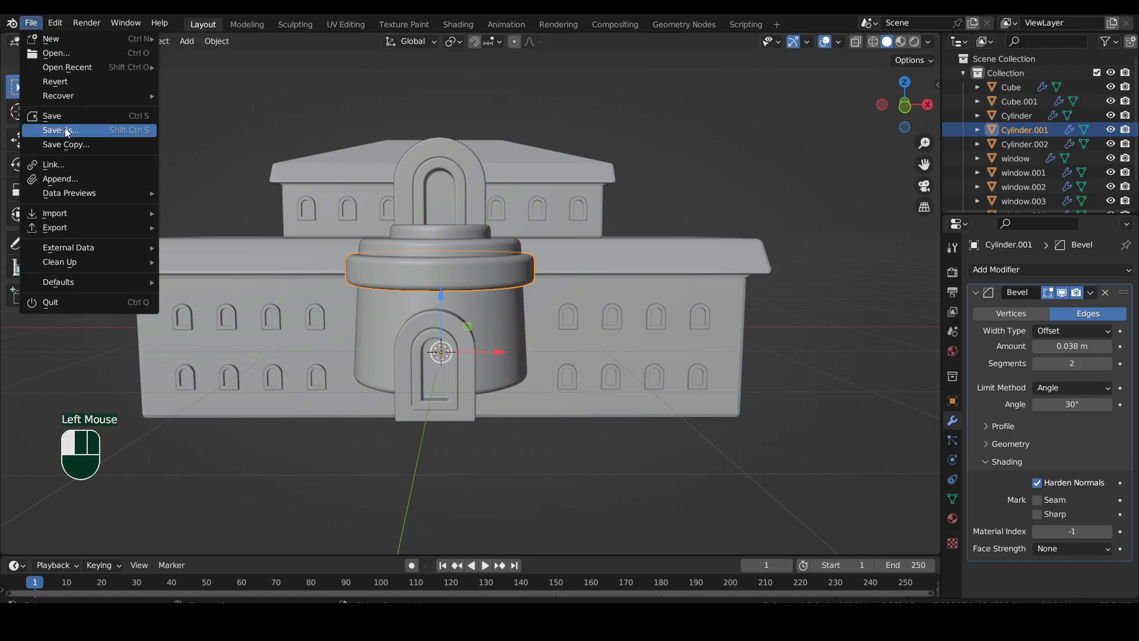
{"action": "left_click", "coordinate": [79, 128]}
{"action": "left_click", "coordinate": [414, 508]}
{"action": "type", "text": "castle1"}
{"action": "left_click", "coordinate": [793, 507]}
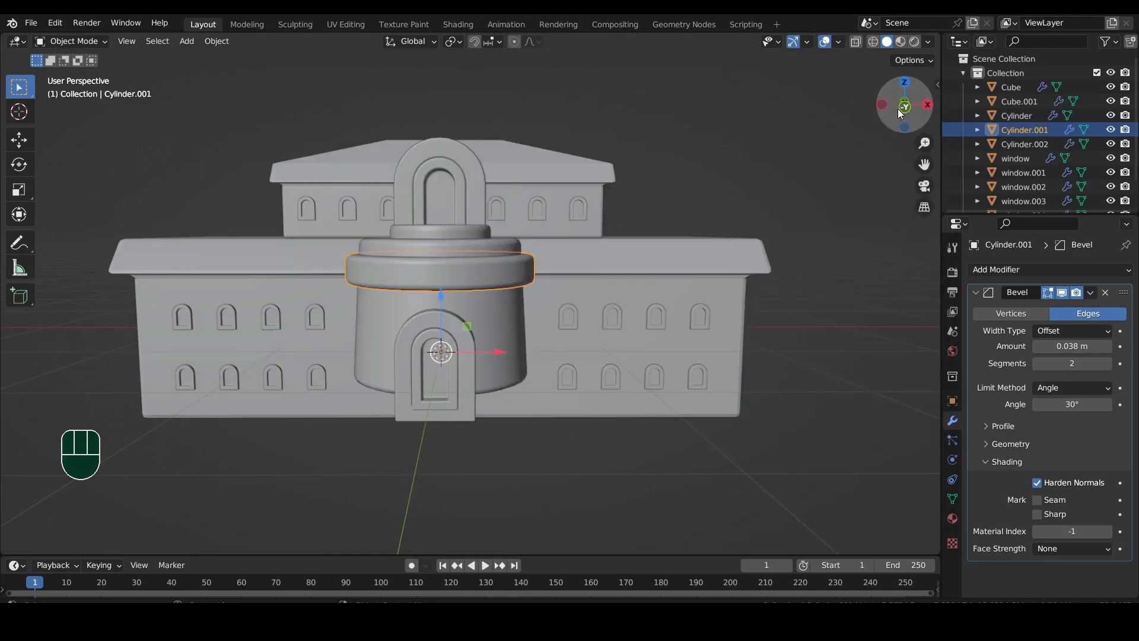
Duplicate the round tower's smallest top disc and move the copy up along Z onto the main roof's ridge
{"action": "left_click", "coordinate": [902, 107]}
{"action": "scroll", "coordinate": [503, 147], "scroll_direction": "up", "scroll_amount": 3}
{"action": "middle_click_drag", "start_coordinate": [503, 147], "coordinate": [510, 353], "text": "shift"}
{"action": "left_click", "coordinate": [483, 413]}
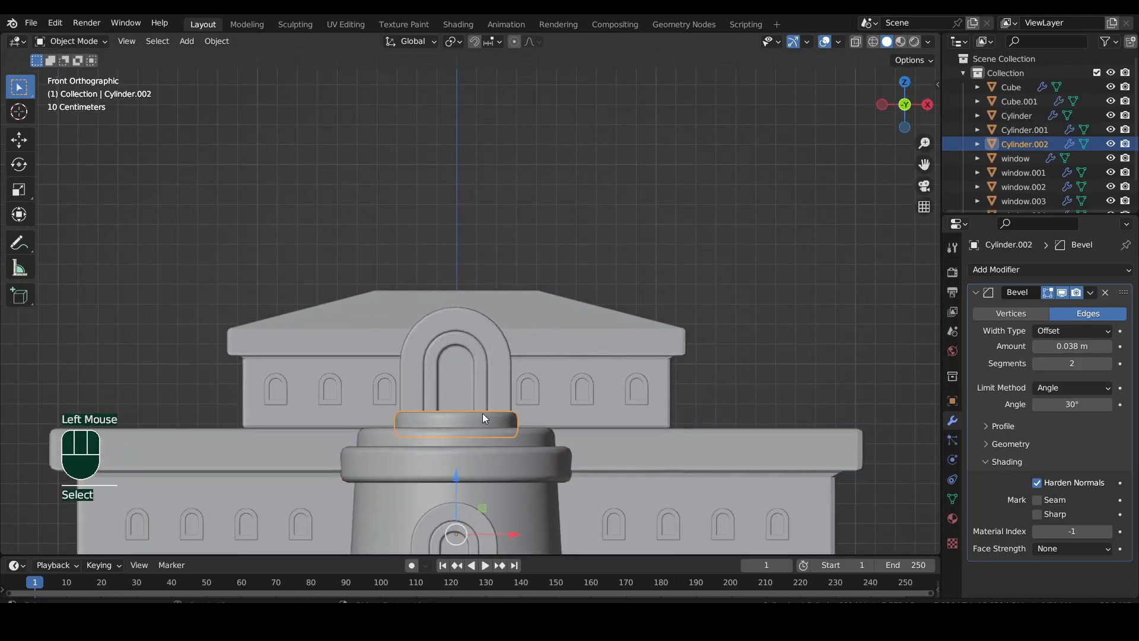
{"action": "key", "text": "shift+d"}
{"action": "key", "text": "z"}
{"action": "left_click", "coordinate": [468, 266]}
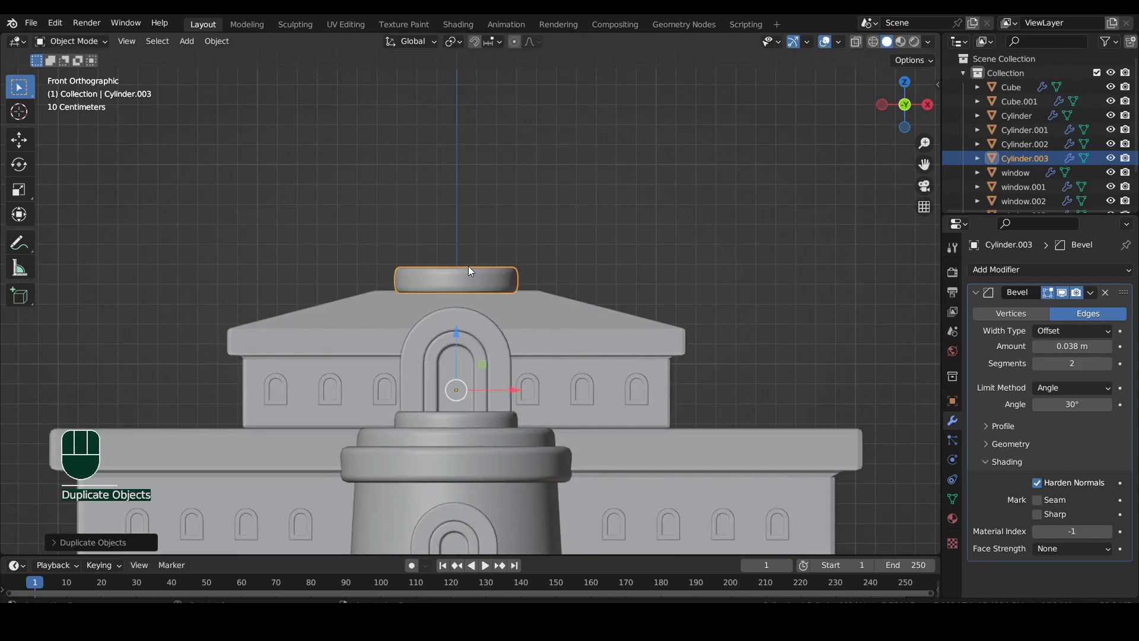
Duplicate the roof disc in place and set the copy's origin to its geometry
{"action": "scroll", "coordinate": [467, 240], "scroll_direction": "up", "scroll_amount": 2}
{"action": "key", "text": "shift+d"}
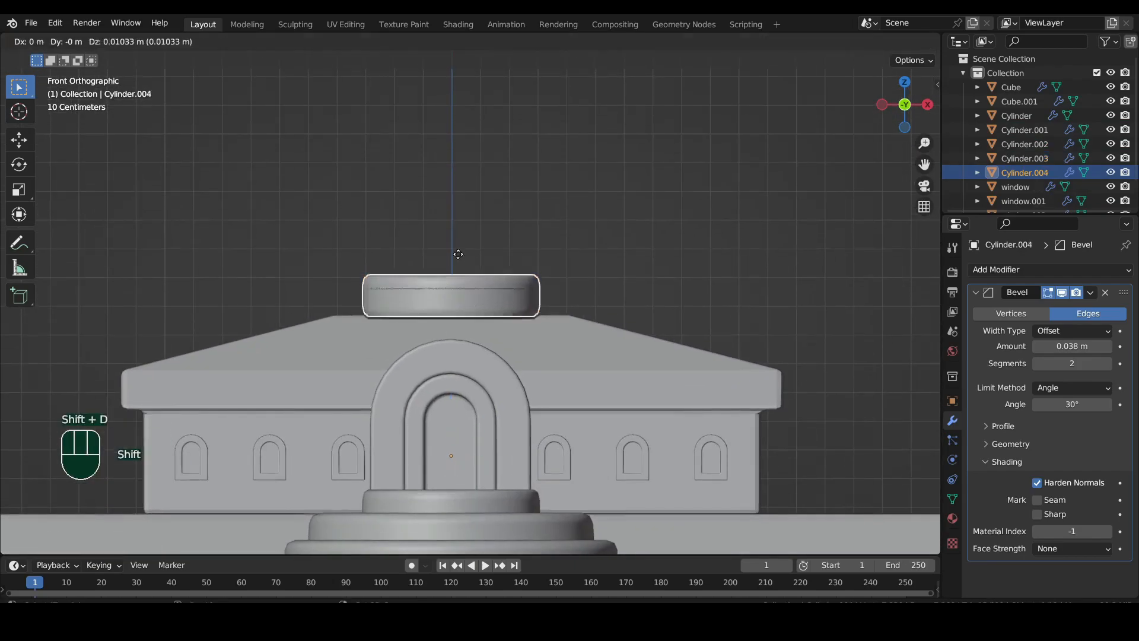
{"action": "right_click", "coordinate": [460, 223]}
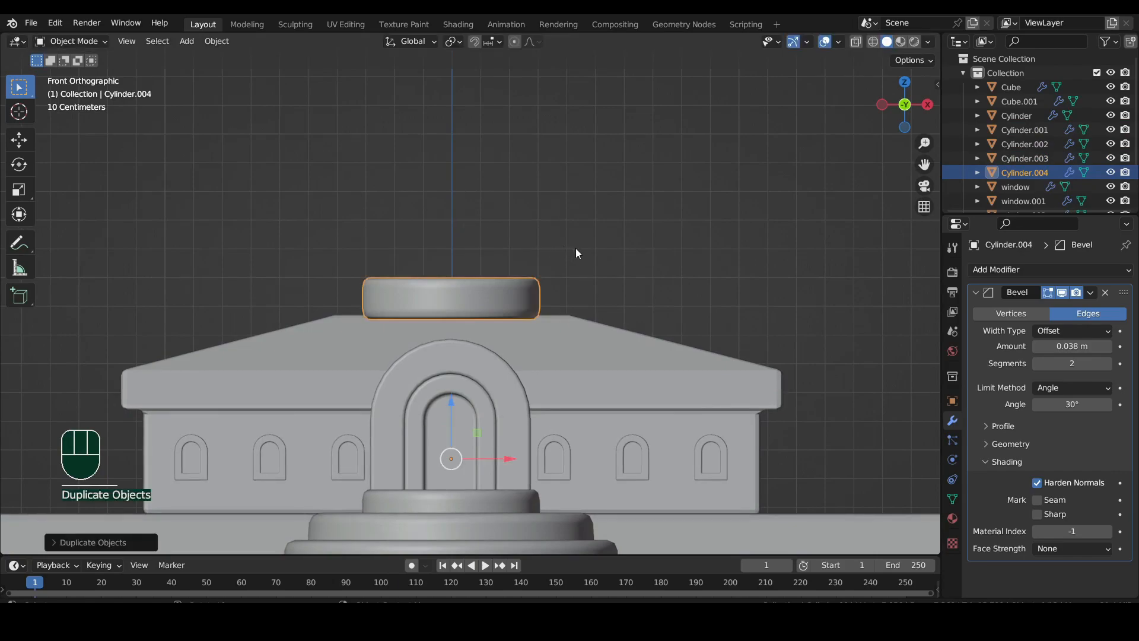
{"action": "key", "text": "s"}
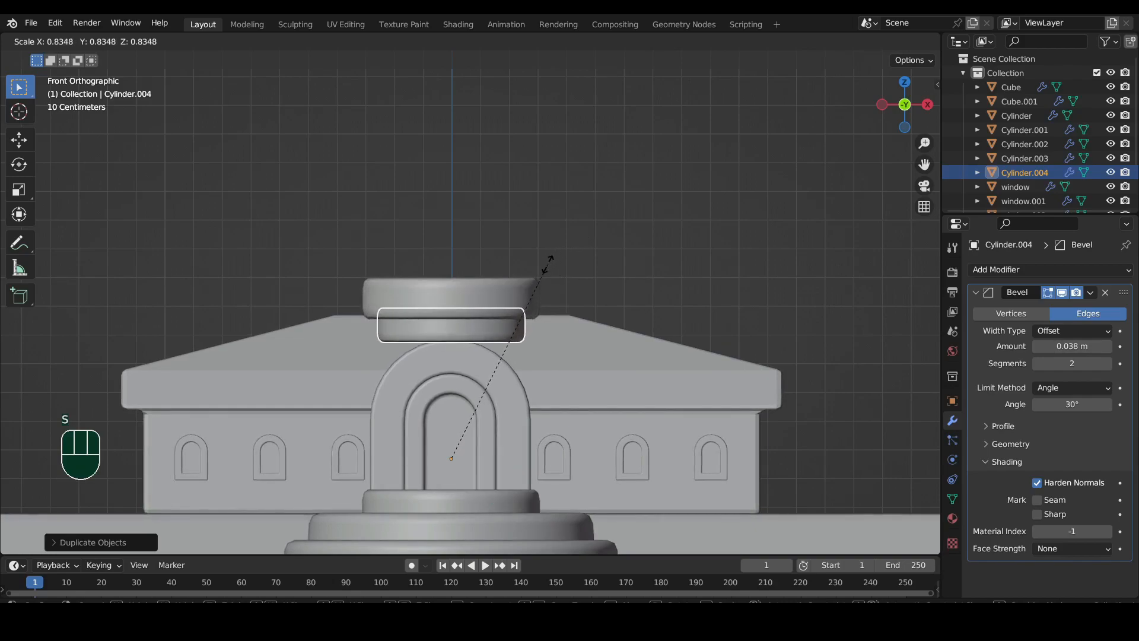
{"action": "key", "text": "Escape"}
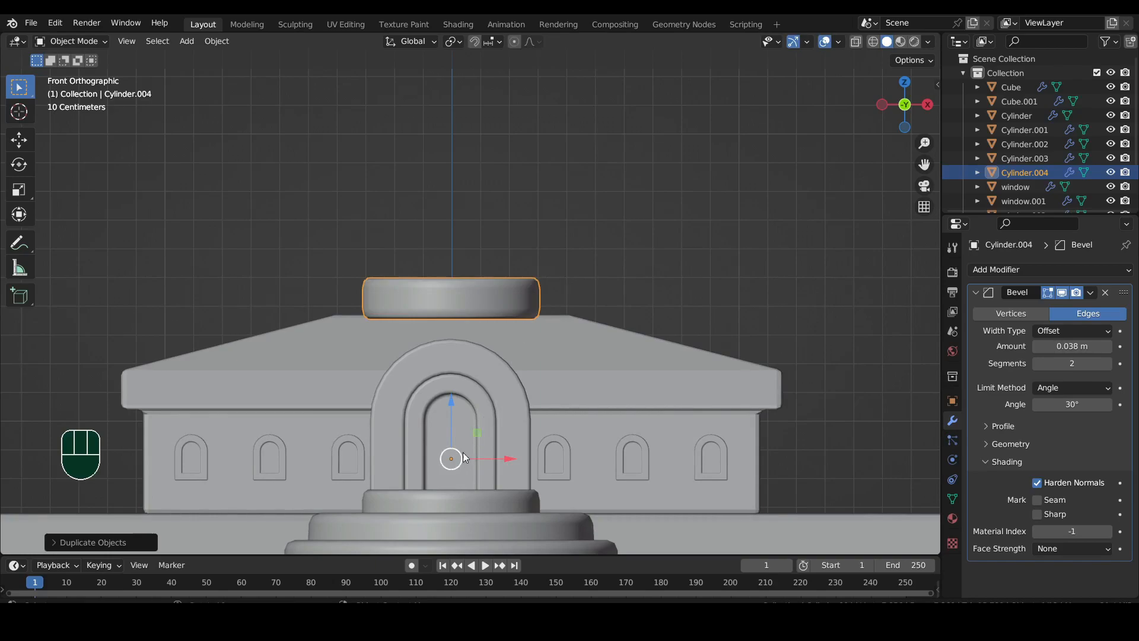
{"action": "right_click", "coordinate": [472, 300]}
{"action": "mouse_move", "coordinate": [476, 290]}
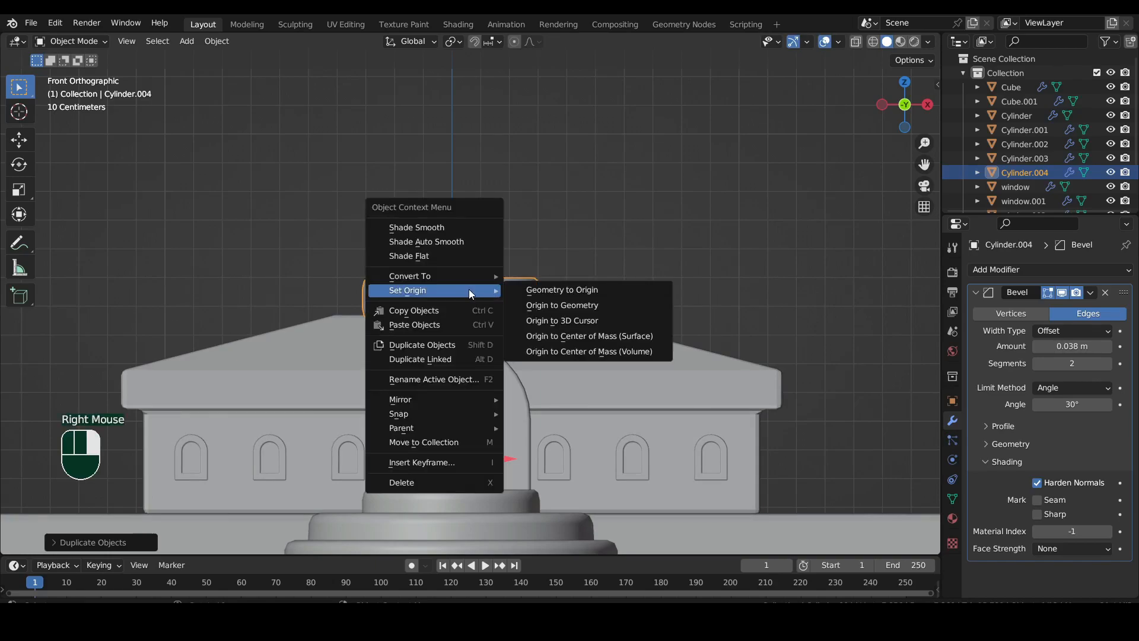
{"action": "left_click", "coordinate": [536, 303]}
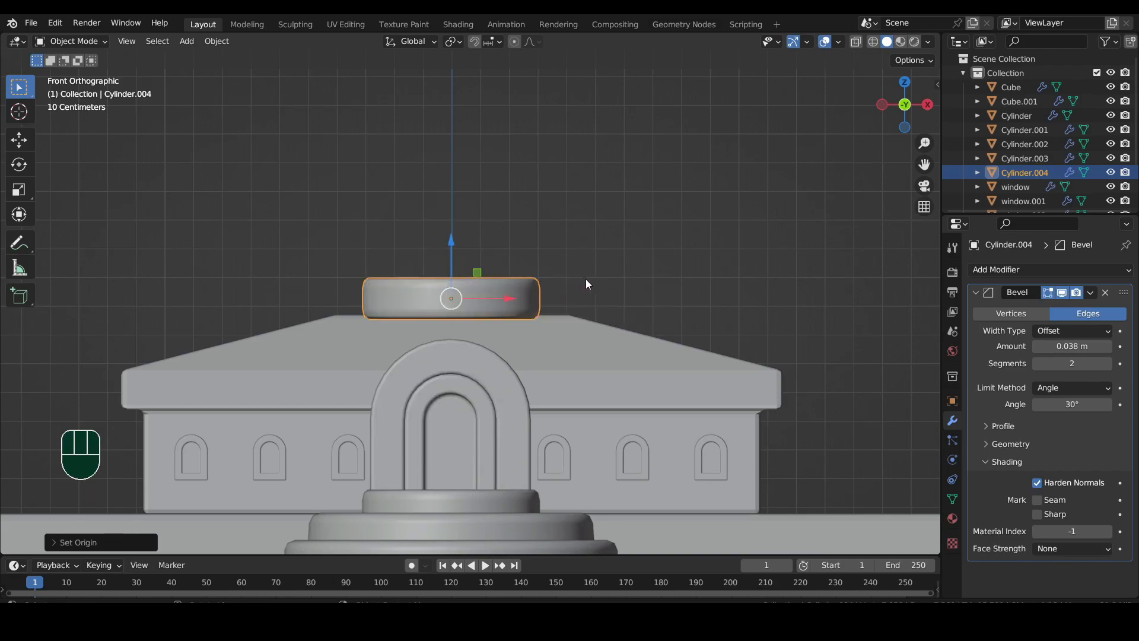
Flatten the copied disc in Z and widen it in X and Y into a thin ring around the roof disc
{"action": "key", "text": "s"}
{"action": "key", "text": "z"}
{"action": "left_click", "coordinate": [503, 298]}
{"action": "key", "text": "s"}
{"action": "key", "text": "shift+z"}
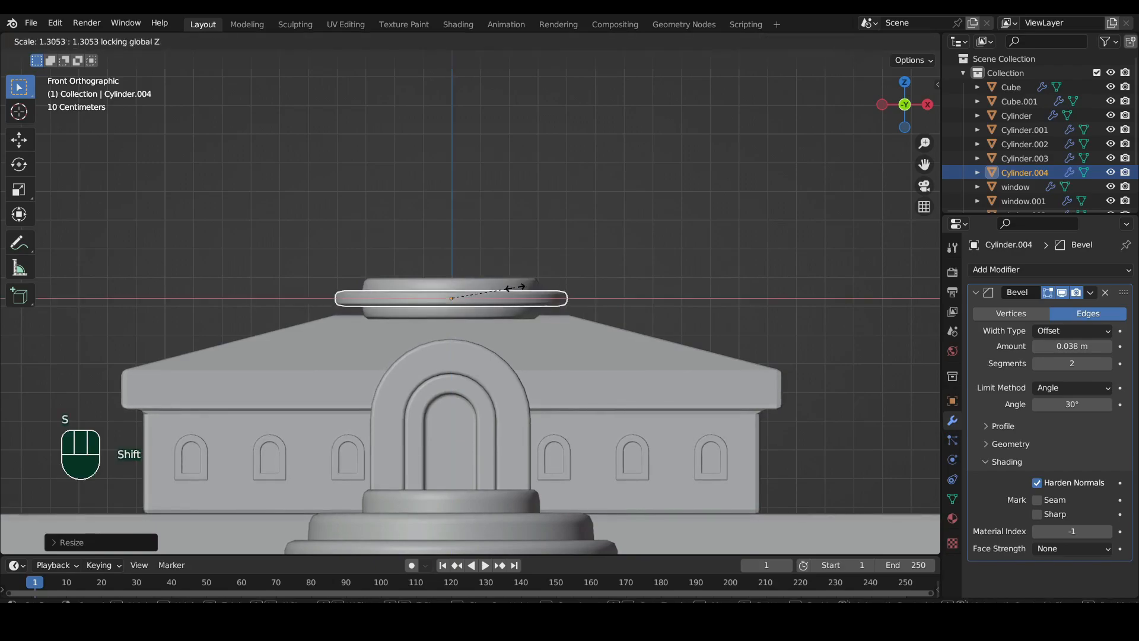
{"action": "left_click", "coordinate": [506, 285]}
{"action": "key", "text": "s"}
{"action": "key", "text": "z"}
{"action": "left_click", "coordinate": [535, 291]}
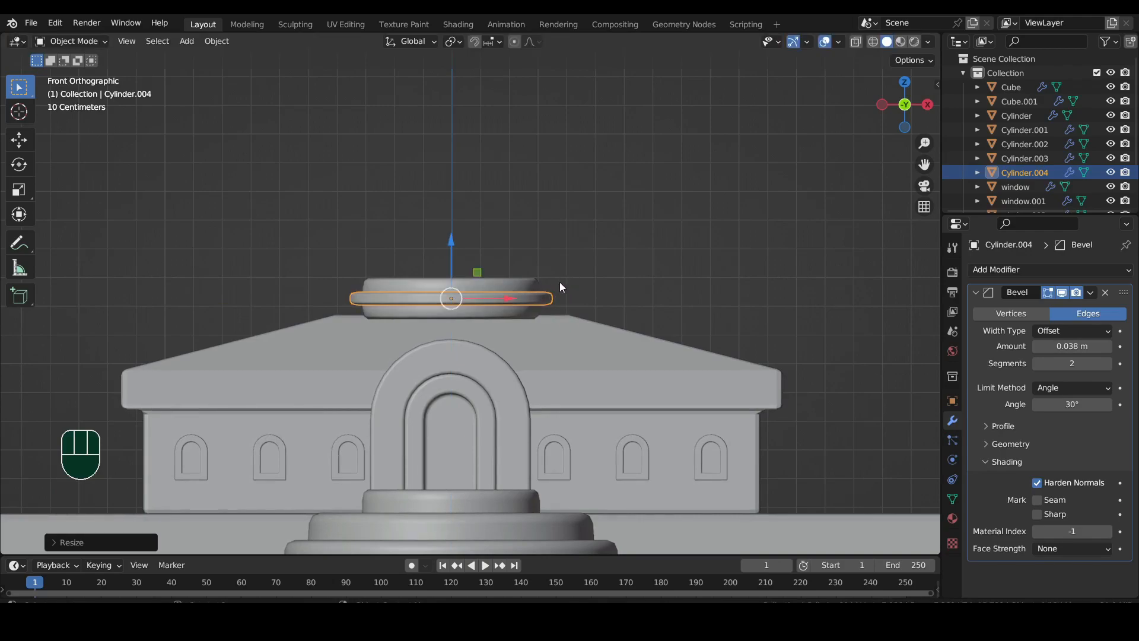
Duplicate the thin ring and move the copy up along Z to the roof disc's top edge
{"action": "key", "text": "shift+d"}
{"action": "key", "text": "z"}
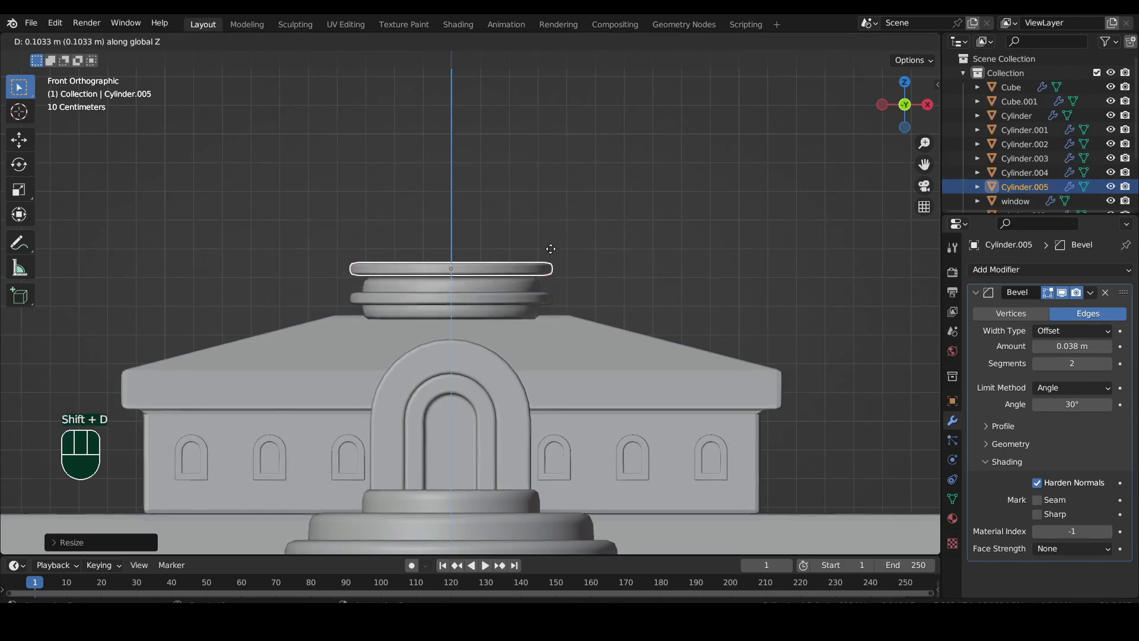
{"action": "left_click", "coordinate": [550, 254]}
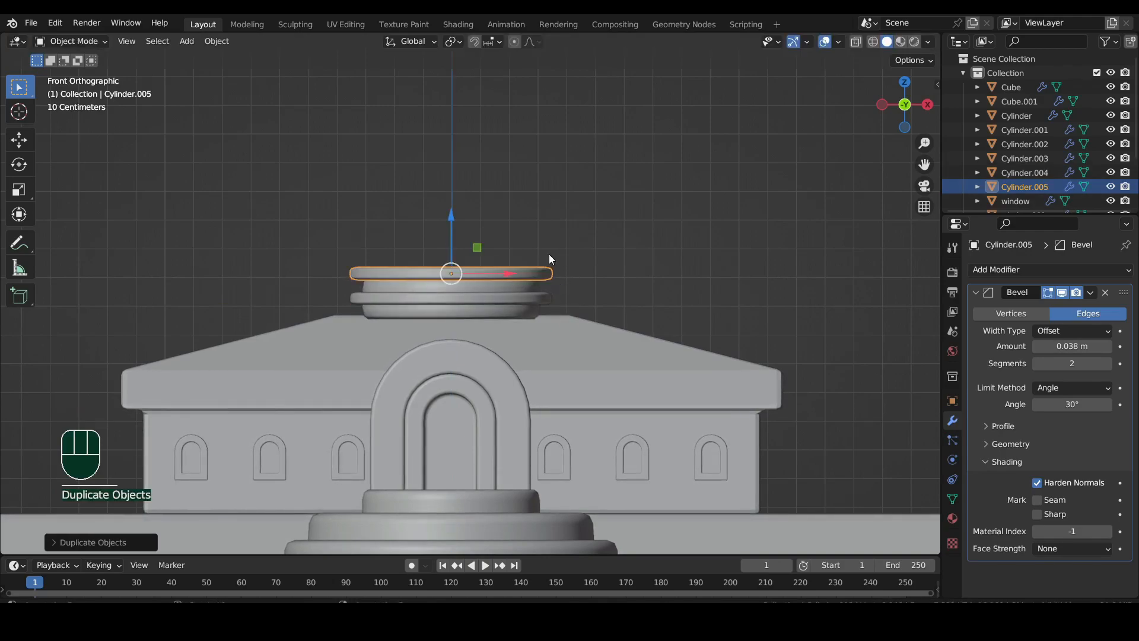
Duplicate the upper thin ring in place and scale the copy down to about 0.76
{"action": "key", "text": "shift+d"}
{"action": "right_click", "coordinate": [615, 215]}
{"action": "key", "text": "s"}
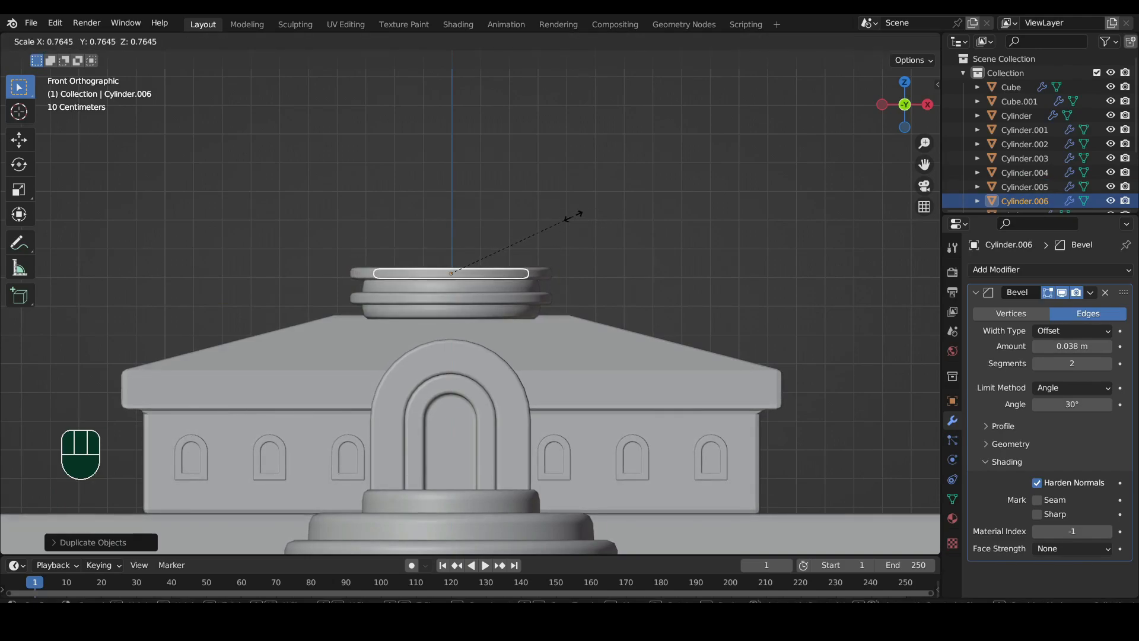
{"action": "left_click", "coordinate": [575, 215]}
Raise the copied disc's top vertices along Z to form a tall turret drum above the rings
{"action": "key", "text": "Tab"}
{"action": "key", "text": "shift+z"}
{"action": "scroll", "coordinate": [448, 220], "scroll_direction": "up", "scroll_amount": 2}
{"action": "scroll", "coordinate": [447, 220], "scroll_direction": "down", "scroll_amount": 2}
{"action": "left_click_drag", "start_coordinate": [453, 225], "coordinate": [453, 146]}
{"action": "middle_click_drag", "start_coordinate": [464, 181], "coordinate": [462, 270], "text": "shift"}
{"action": "scroll", "coordinate": [474, 239], "scroll_direction": "up", "scroll_amount": 1}
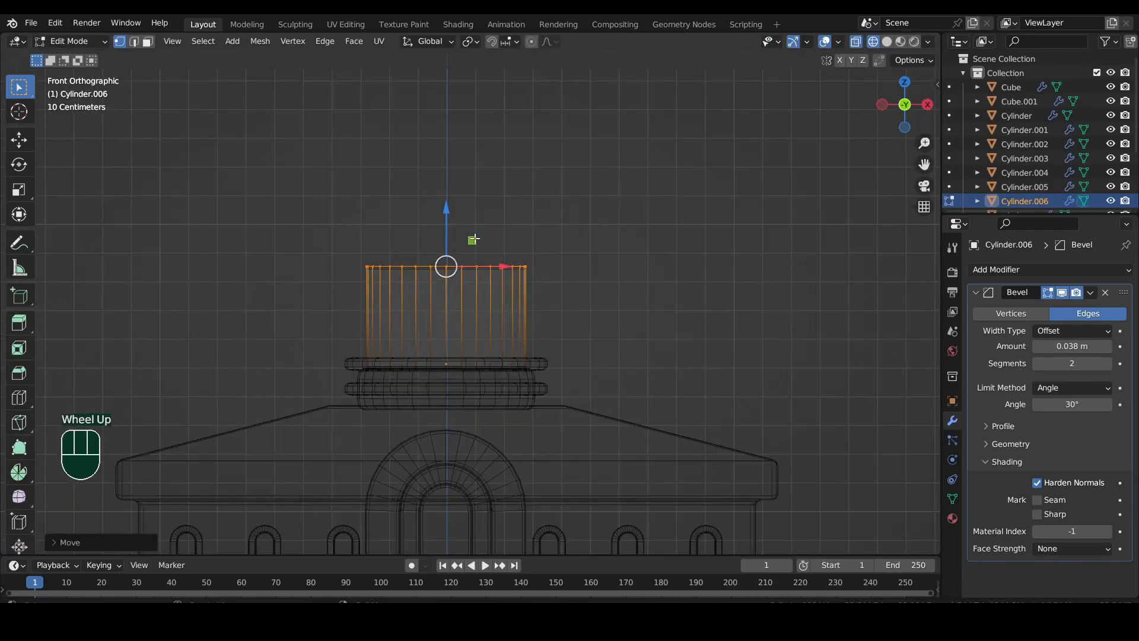
Duplicate the drum's top loop in place and scale the copy slightly wider than the drum
{"action": "key", "text": "shift+z"}
{"action": "scroll", "coordinate": [483, 237], "scroll_direction": "up", "scroll_amount": 1}
{"action": "key", "text": "shift+d"}
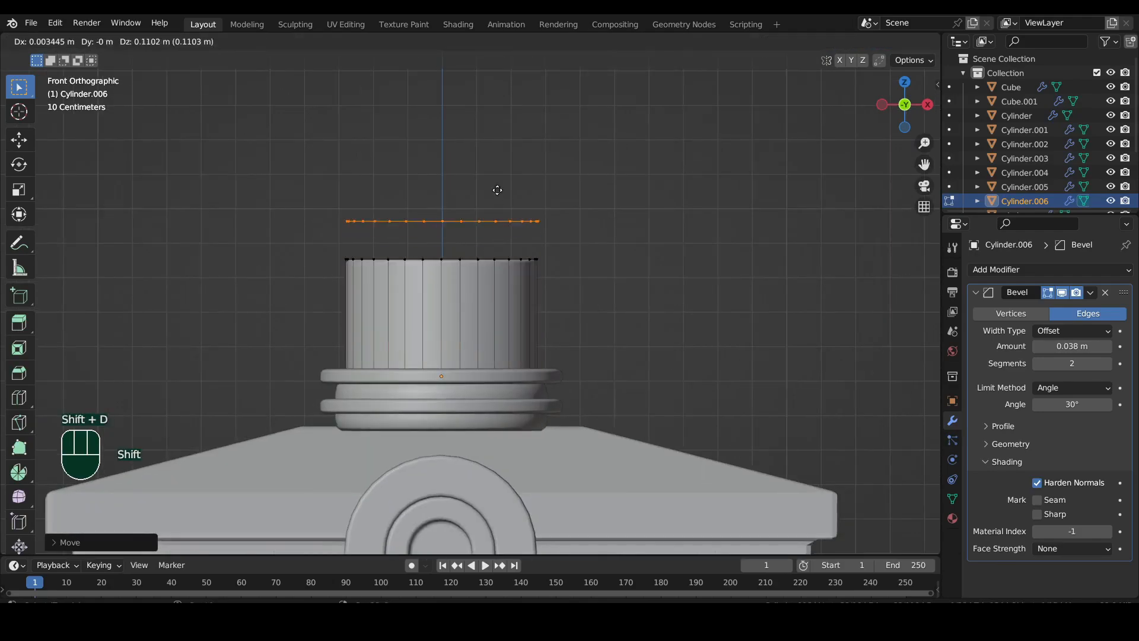
{"action": "right_click", "coordinate": [522, 238]}
{"action": "key", "text": "s"}
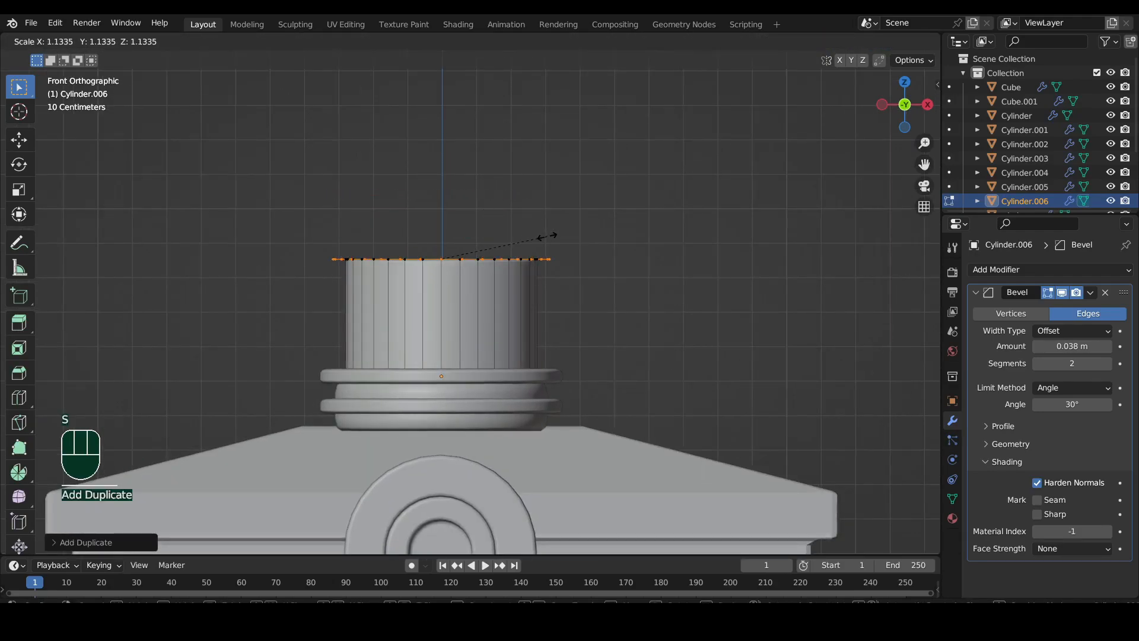
{"action": "left_click", "coordinate": [554, 238]}
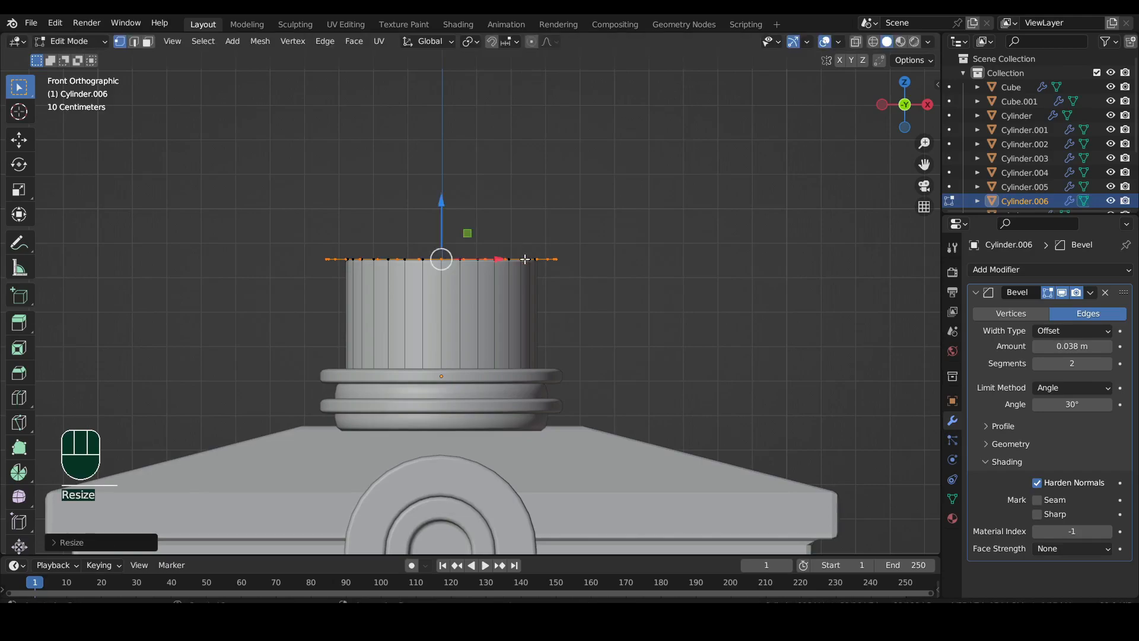
Extrude the widened loop upward and scale its top inward to form a tapered turret roof
{"action": "key", "text": "e"}
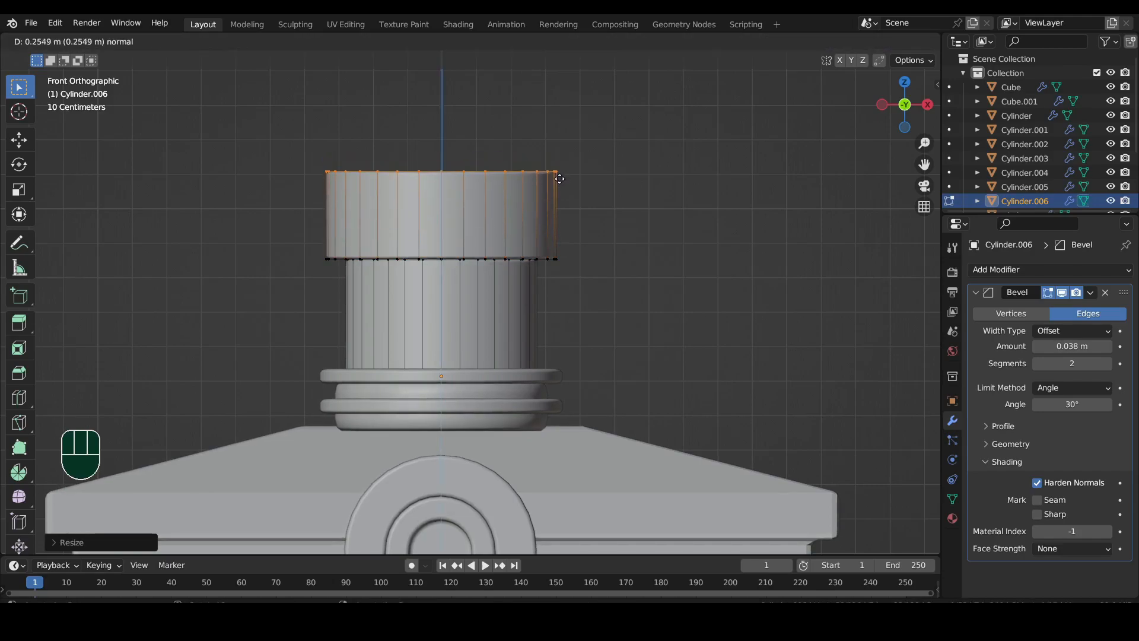
{"action": "left_click", "coordinate": [560, 187]}
{"action": "scroll", "coordinate": [557, 203], "scroll_direction": "down", "scroll_amount": 4}
{"action": "scroll", "coordinate": [556, 205], "scroll_direction": "up", "scroll_amount": 2}
{"action": "middle_click_drag", "start_coordinate": [554, 219], "coordinate": [544, 277], "text": "shift"}
{"action": "key", "text": "s"}
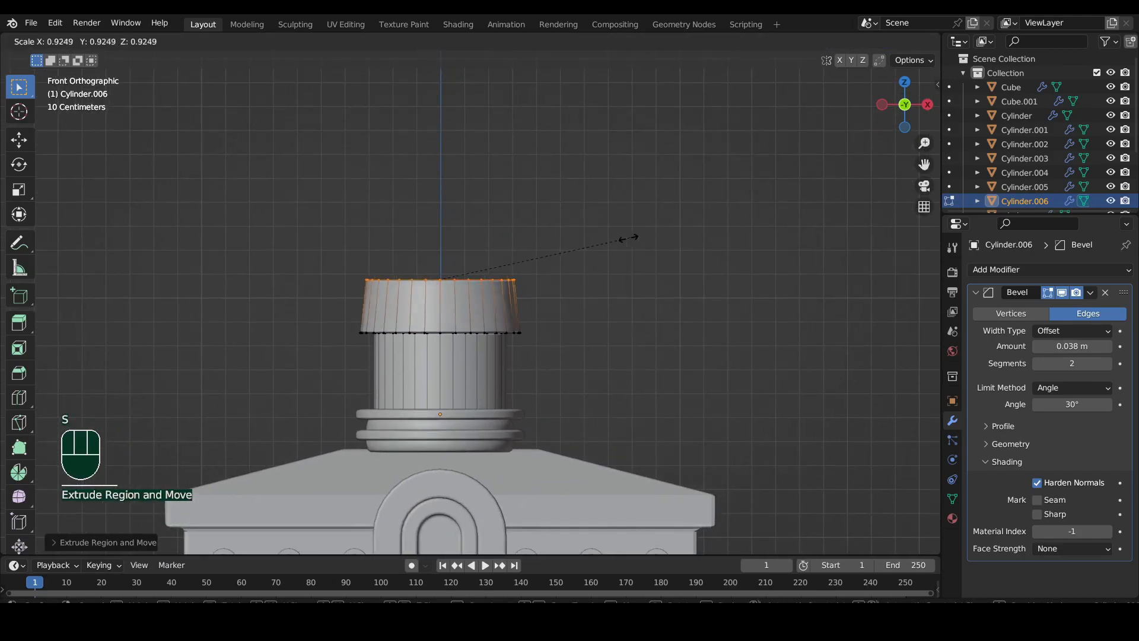
{"action": "left_click", "coordinate": [465, 279]}
Select the whole tapered roof and widen it slightly in X and Y only
{"action": "key", "text": "l"}
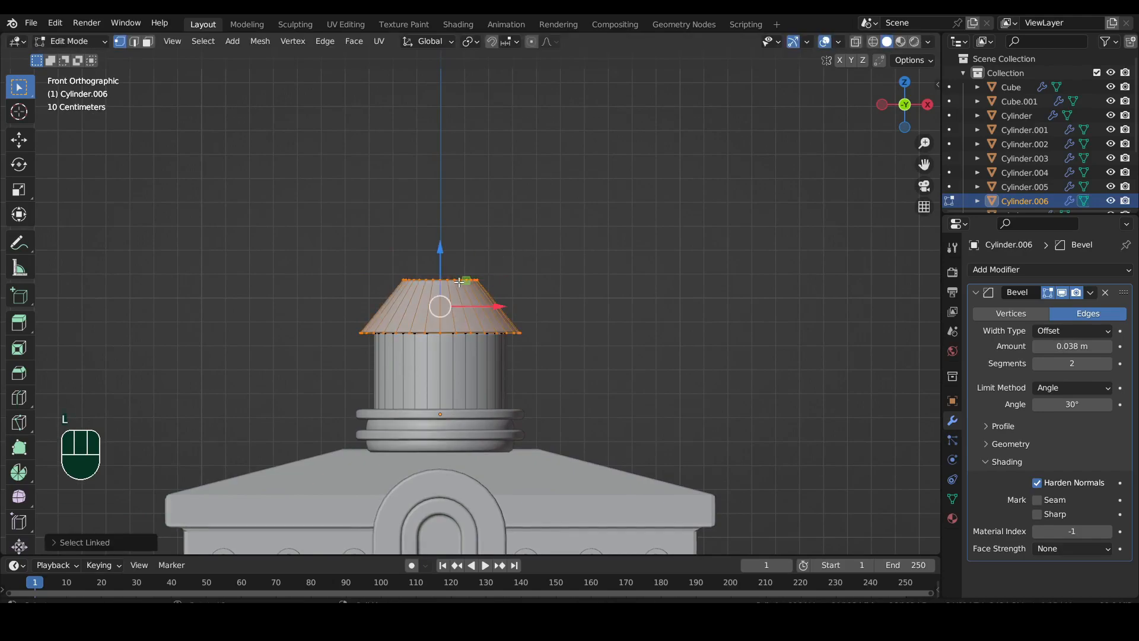
{"action": "key", "text": "s"}
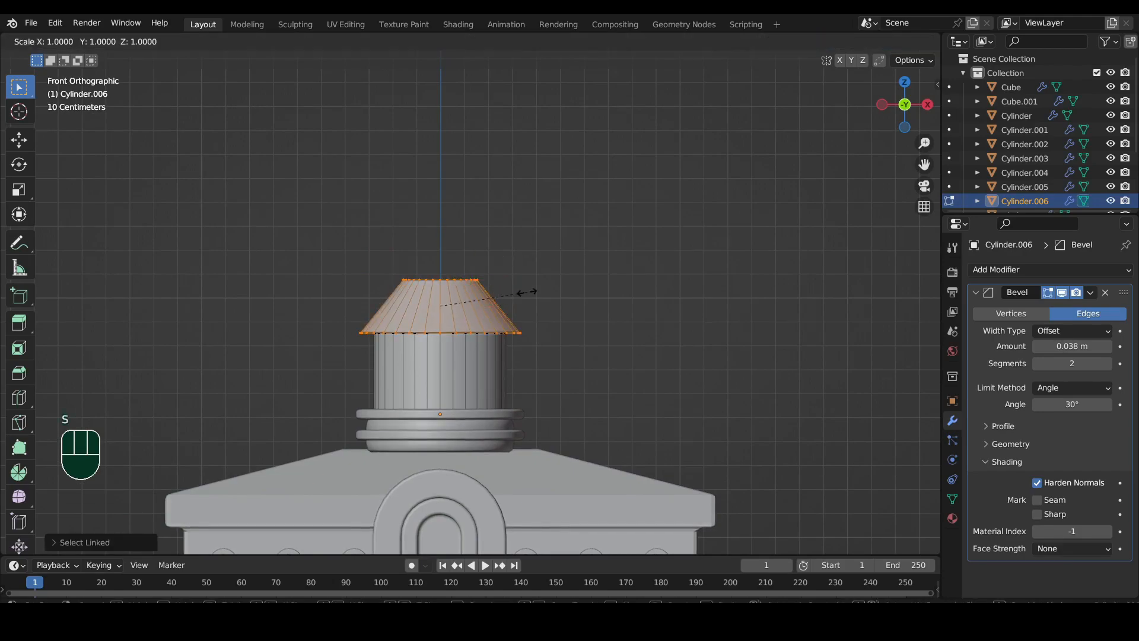
{"action": "key", "text": "shift+z"}
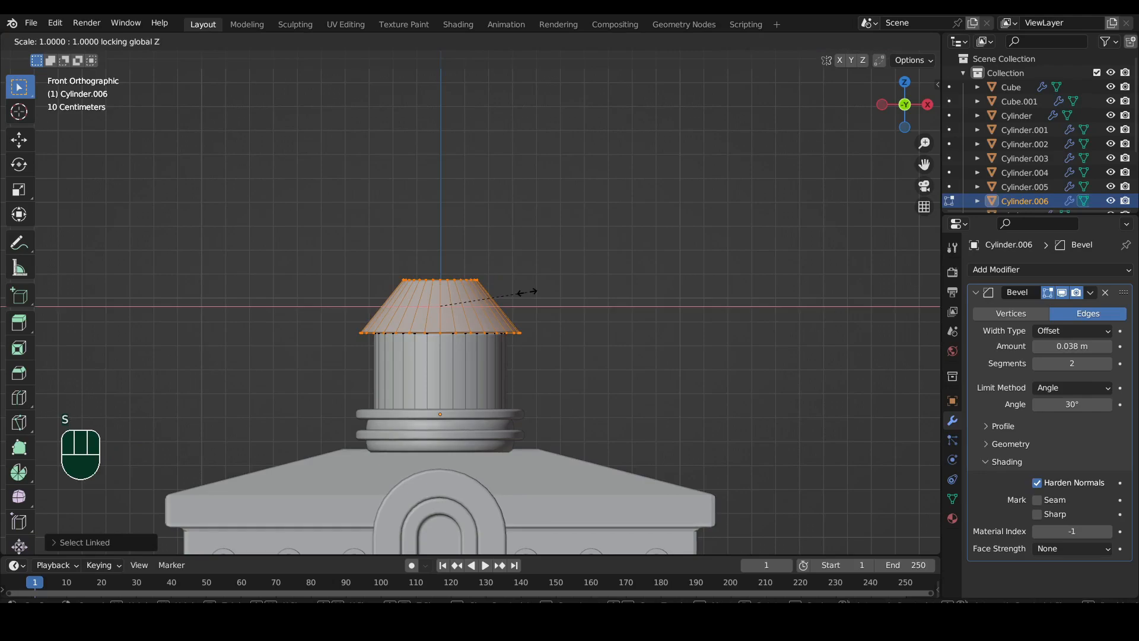
{"action": "left_click", "coordinate": [539, 297]}
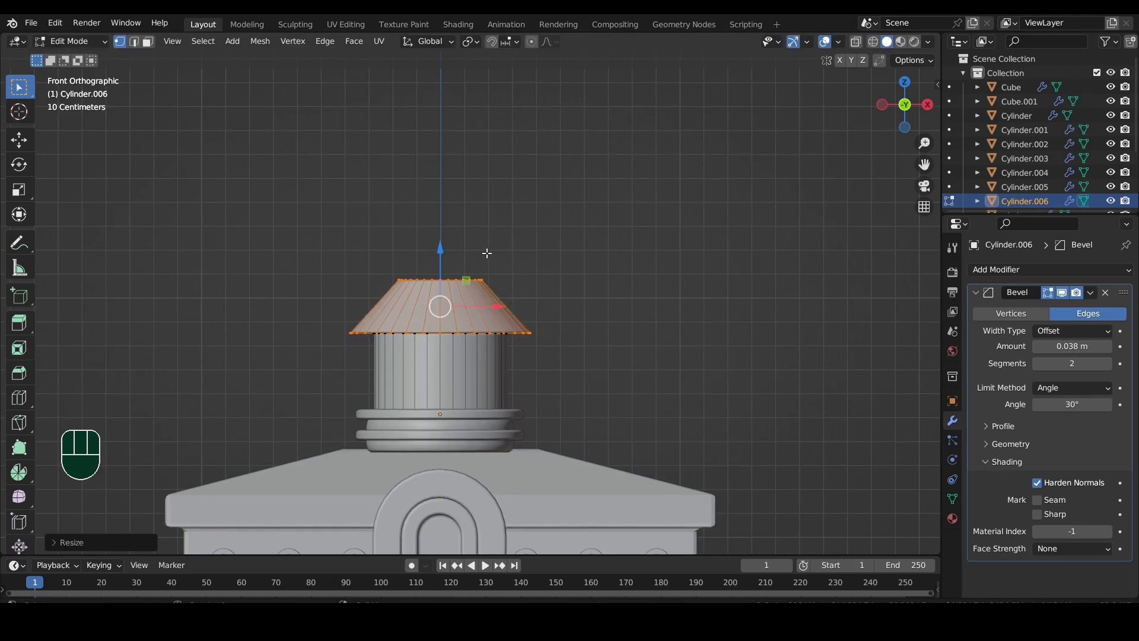
Duplicate the tapered roof's top loop in place and extrude it upward about 0.27 m into an upper drum
{"action": "key", "text": "shift+z"}
{"action": "left_click_drag", "start_coordinate": [541, 236], "coordinate": [366, 300]}
{"action": "key", "text": "shift+z"}
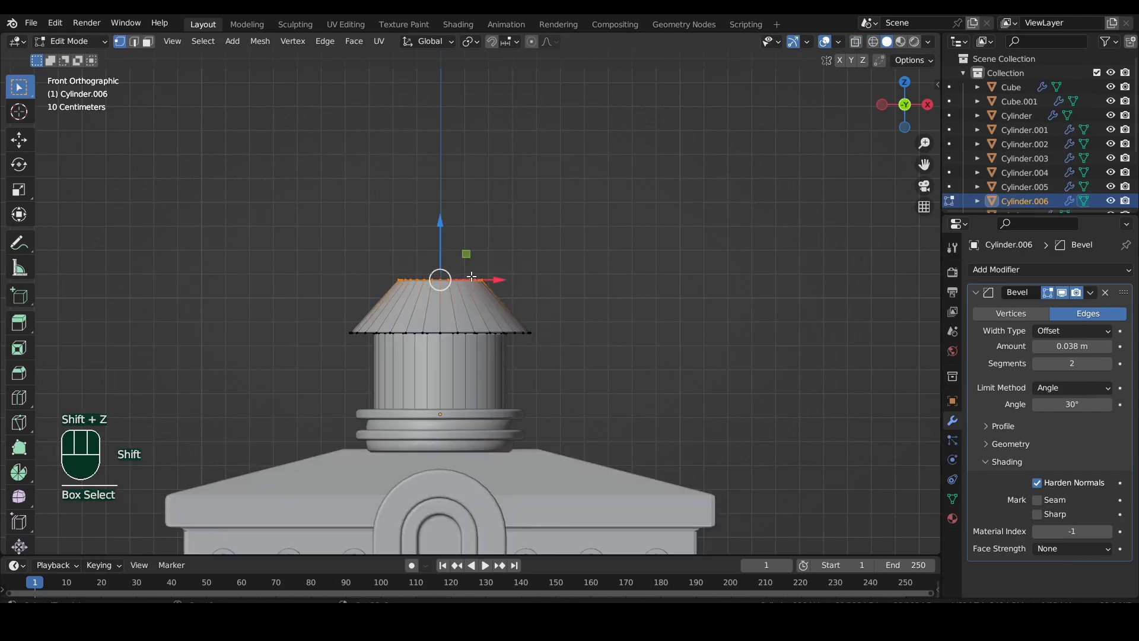
{"action": "key", "text": "shift+d"}
{"action": "right_click", "coordinate": [471, 254]}
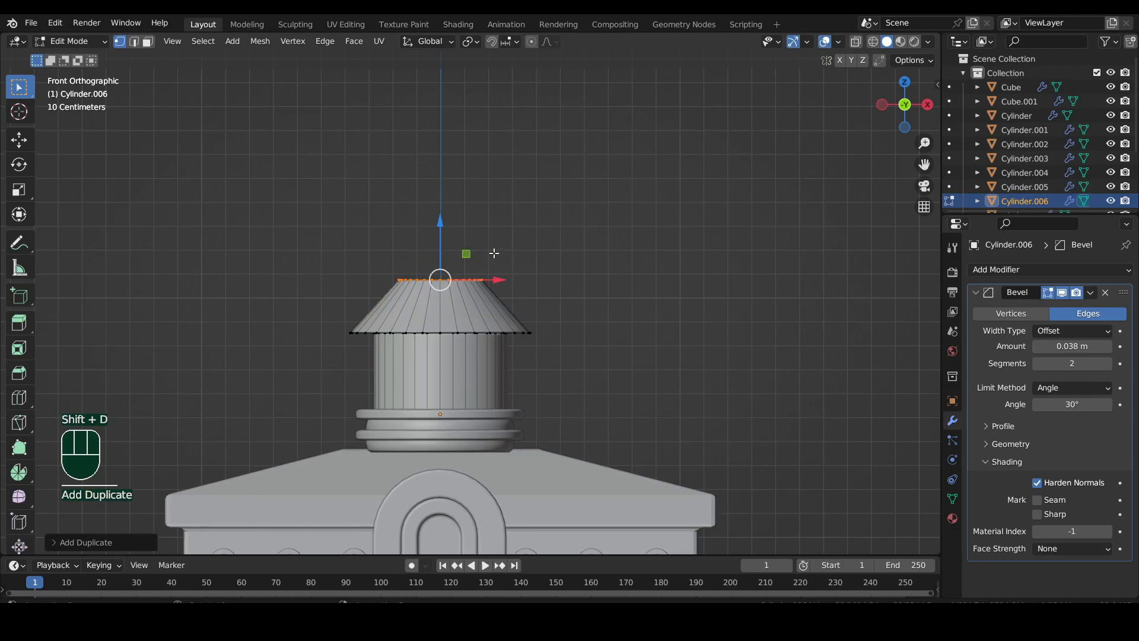
{"action": "scroll", "coordinate": [493, 253], "scroll_direction": "up", "scroll_amount": 2}
{"action": "key", "text": "e"}
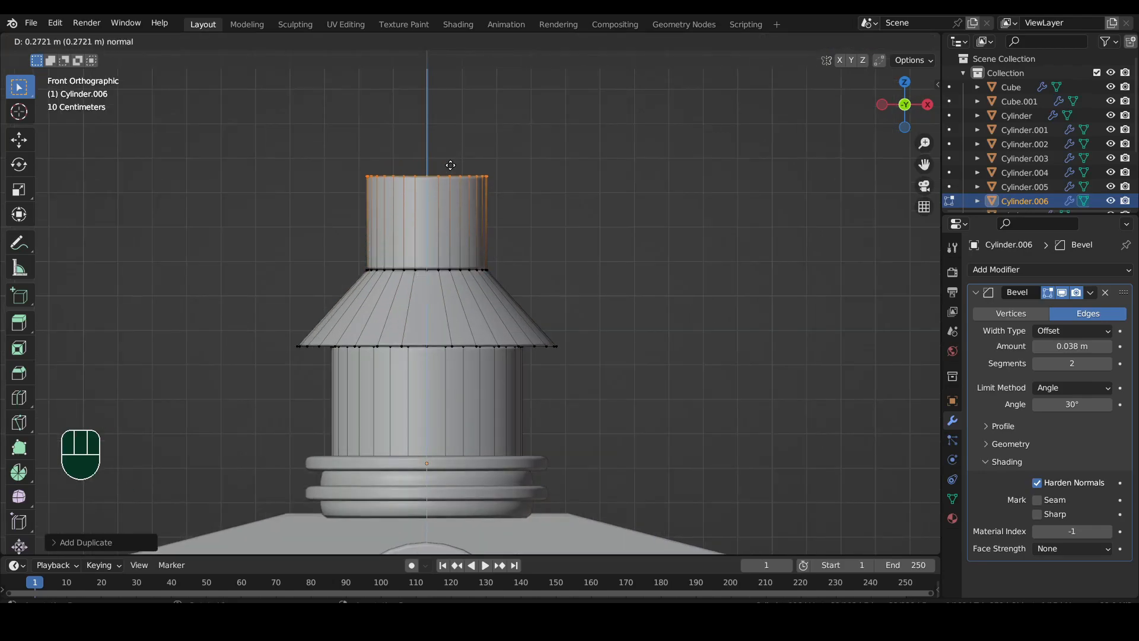
{"action": "left_click", "coordinate": [451, 165]}
Select both drums and the tapered roof and scale them to about 0.88 in X and Y only
{"action": "scroll", "coordinate": [469, 308], "scroll_direction": "down", "scroll_amount": 2}
{"action": "key", "text": "l"}
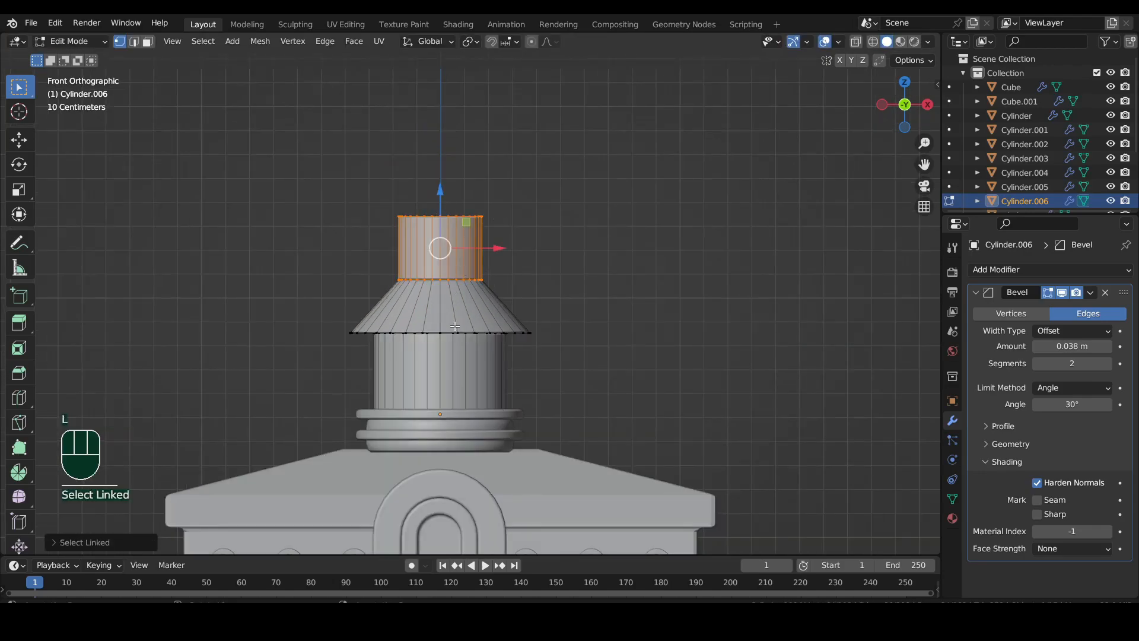
{"action": "key", "text": "l"}
{"action": "key", "text": "l"}
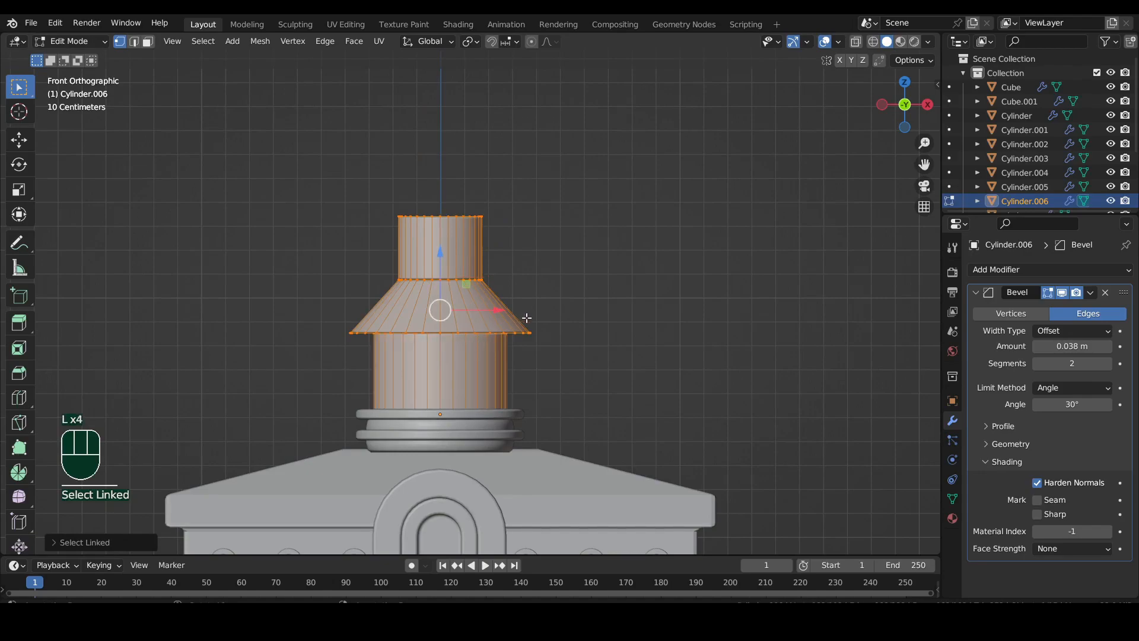
{"action": "key", "text": "s"}
{"action": "key", "text": "shift+z"}
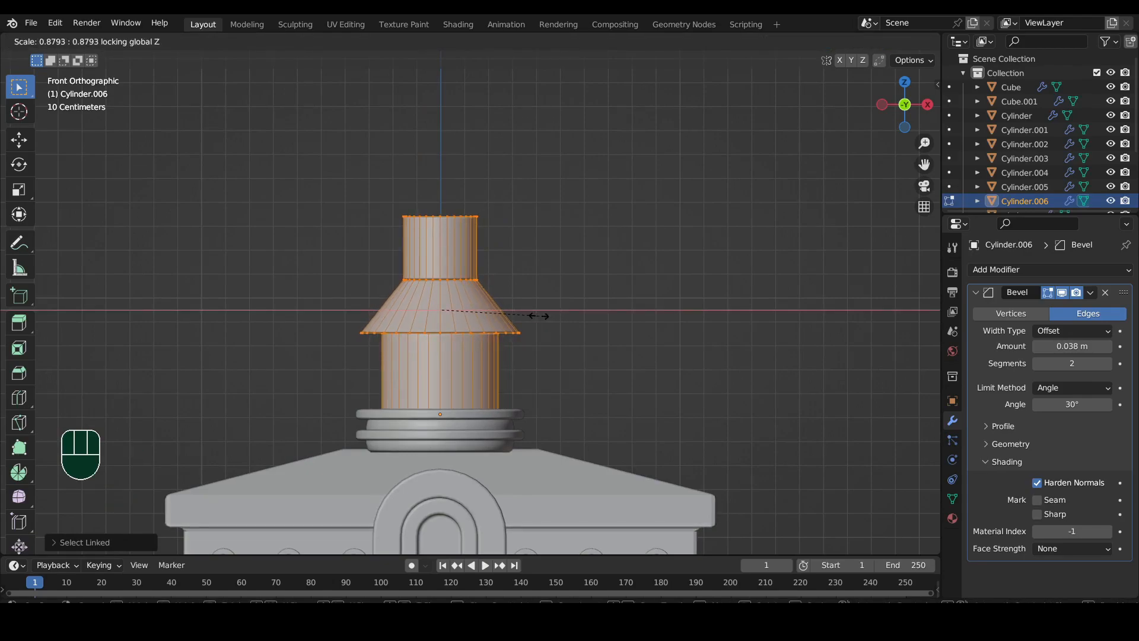
{"action": "scroll", "coordinate": [537, 316], "scroll_direction": "up", "scroll_amount": 2}
{"action": "left_click", "coordinate": [534, 318]}
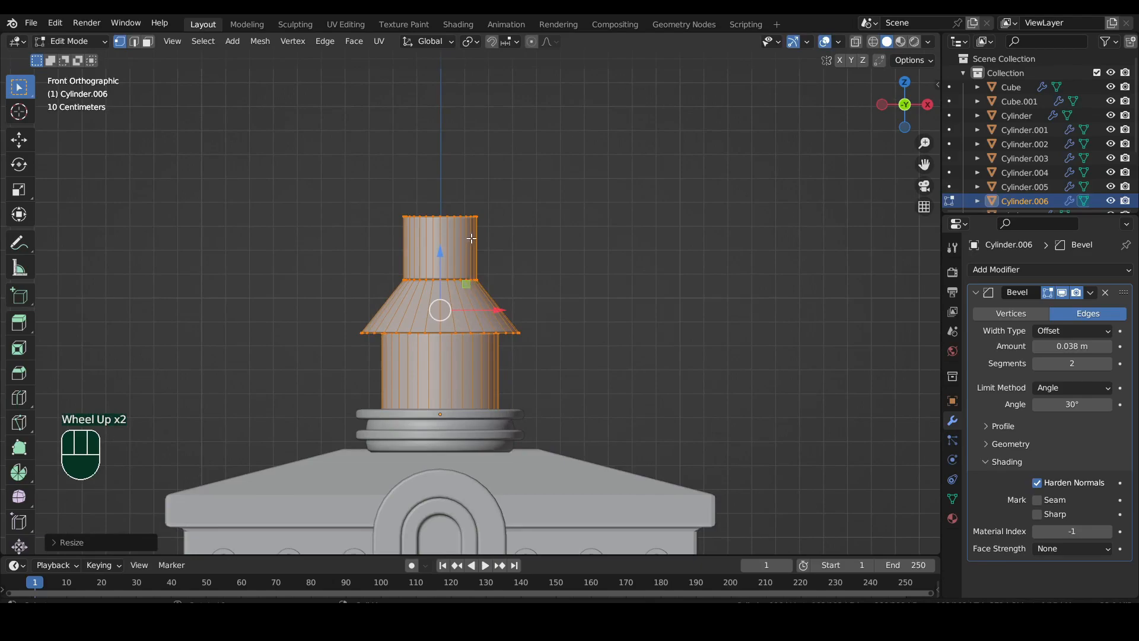
Duplicate the upper drum's top loop in place and scale the copy wider than the drum
{"action": "key", "text": "shift+z"}
{"action": "left_click_drag", "start_coordinate": [363, 178], "coordinate": [503, 248]}
{"action": "scroll", "coordinate": [462, 220], "scroll_direction": "up", "scroll_amount": 2}
{"action": "middle_click_drag", "start_coordinate": [461, 213], "coordinate": [470, 314], "text": "shift"}
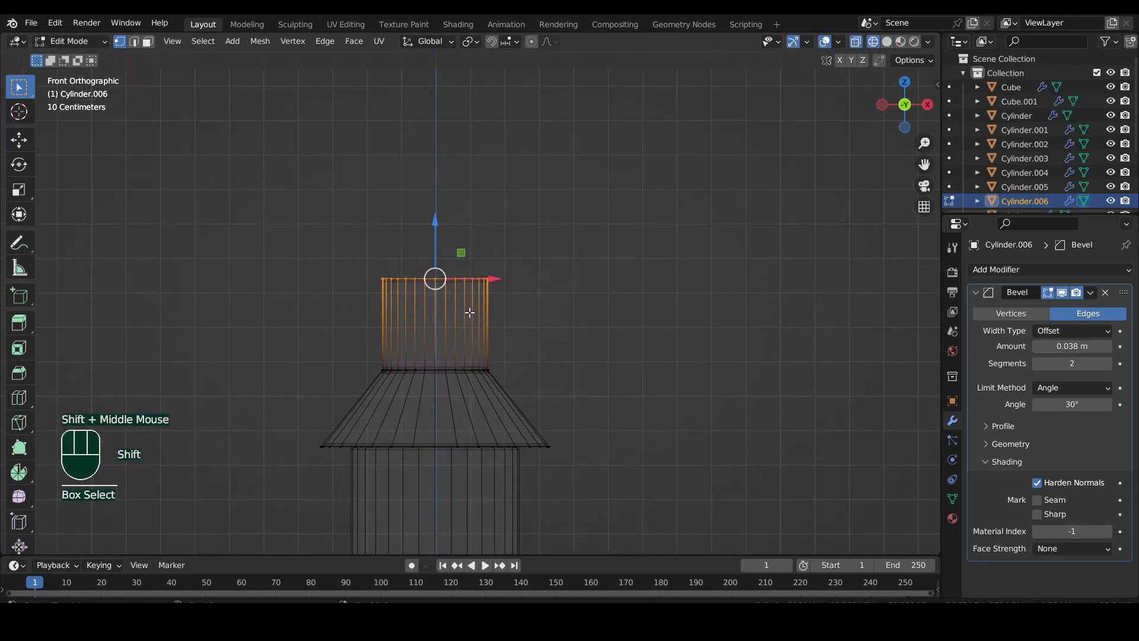
{"action": "key", "text": "shift+d"}
{"action": "right_click", "coordinate": [442, 282]}
{"action": "key", "text": "s"}
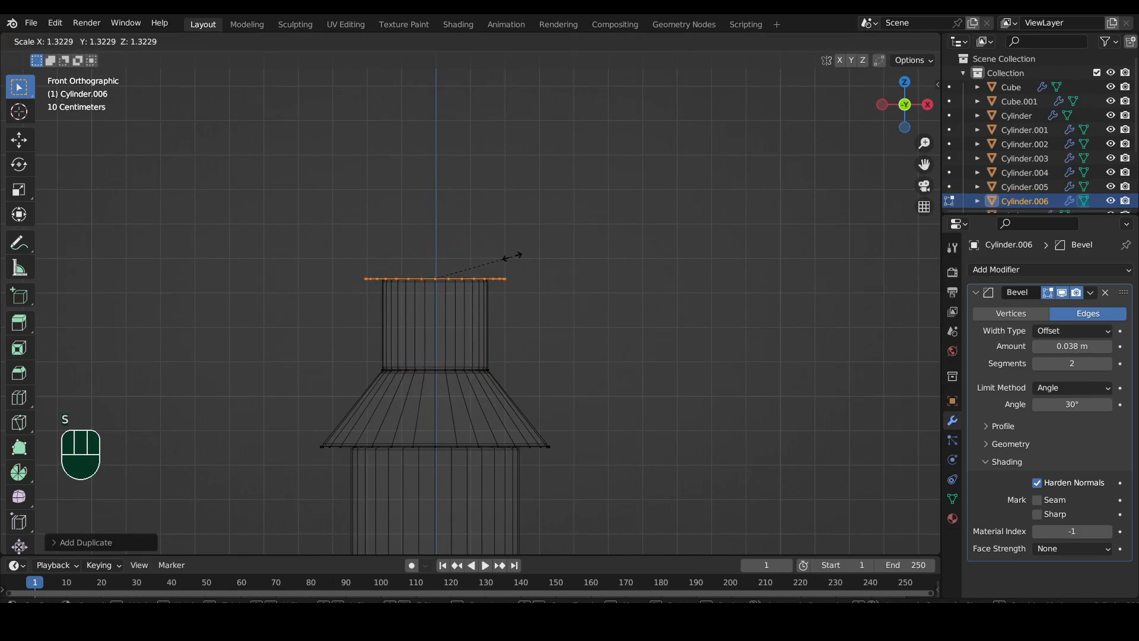
{"action": "left_click", "coordinate": [501, 267]}
Extrude the widened loop upward about 0.45 m and shrink its top almost to a point to form a spire
{"action": "middle_click_drag", "start_coordinate": [500, 271], "coordinate": [501, 320], "text": "shift"}
{"action": "key", "text": "e"}
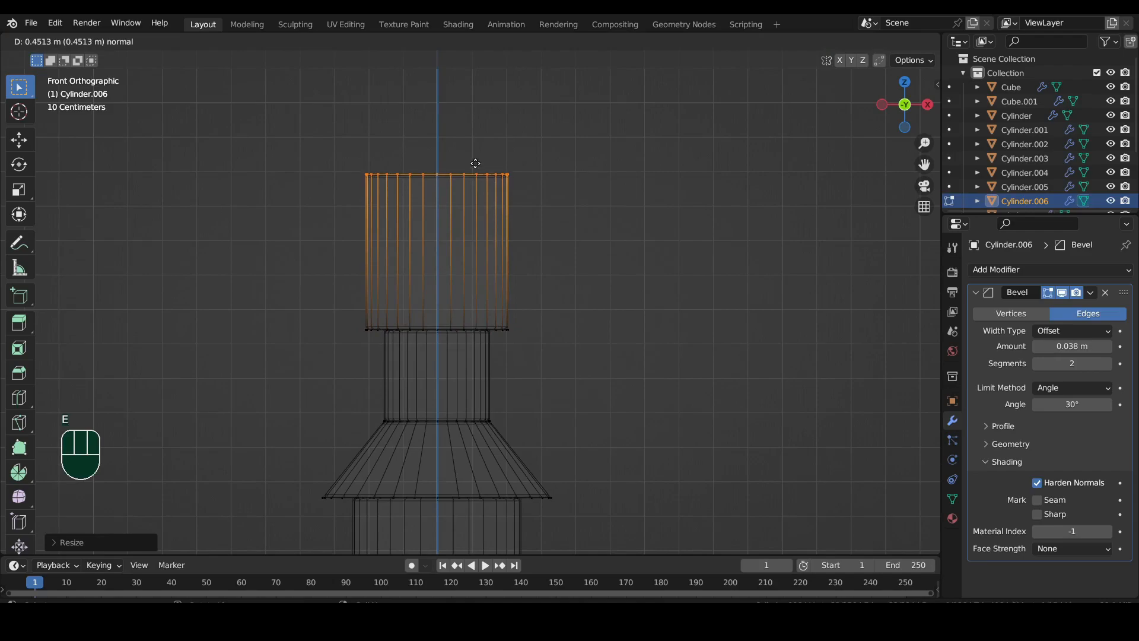
{"action": "left_click", "coordinate": [475, 159]}
{"action": "key", "text": "s"}
{"action": "left_click", "coordinate": [474, 181]}
{"action": "key", "text": "s"}
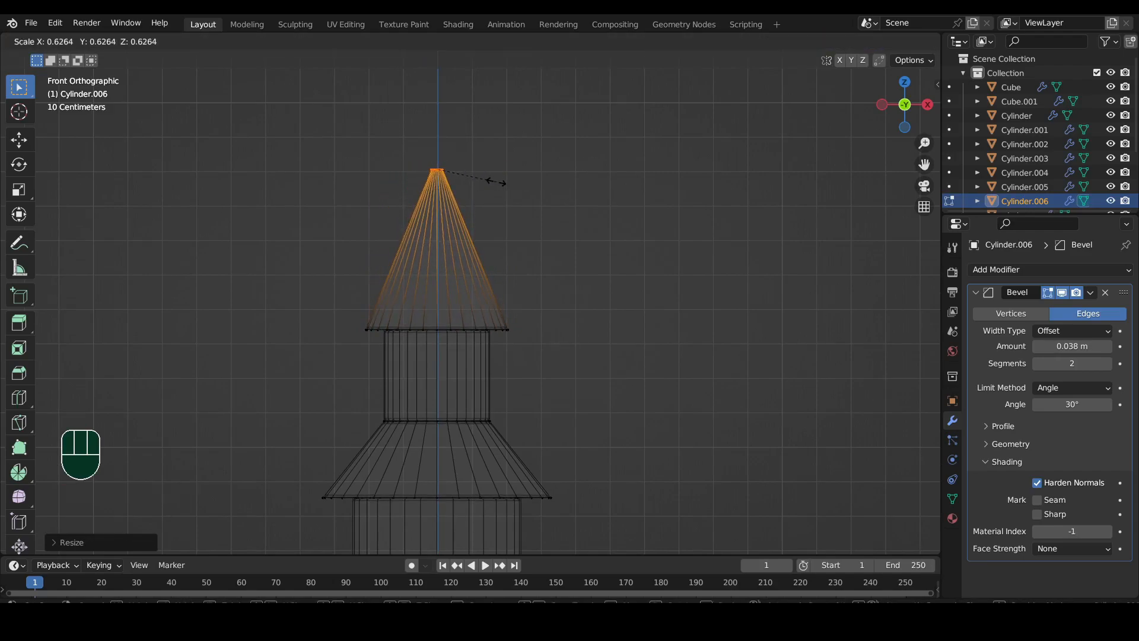
{"action": "left_click", "coordinate": [498, 182]}
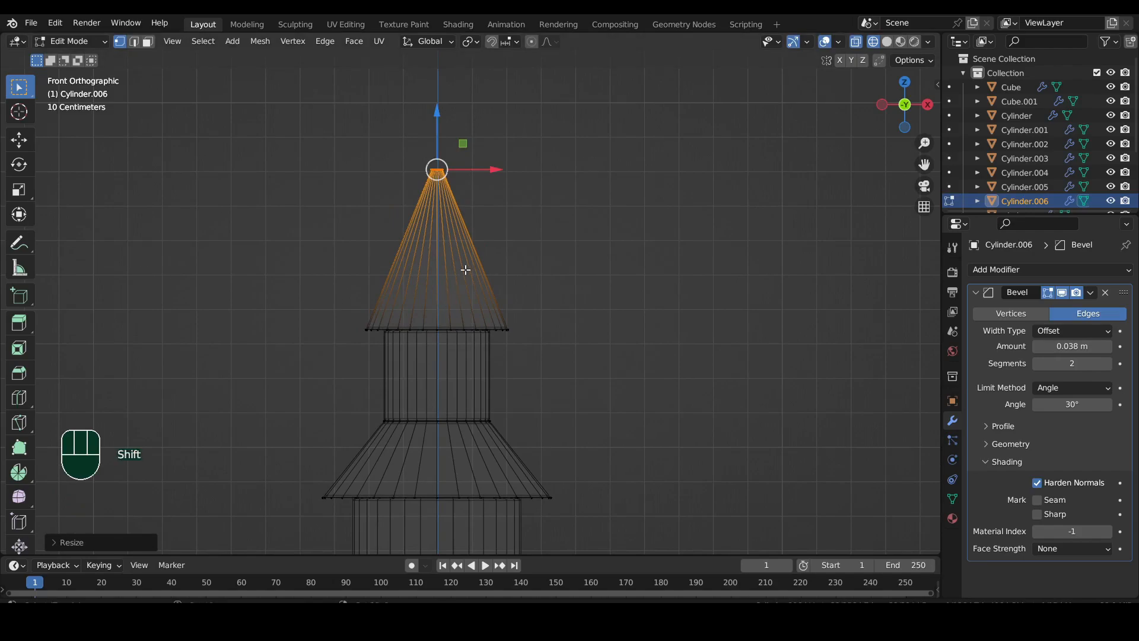
Add a horizontal loop cut around the spire, slid slightly below its middle
{"action": "middle_click_drag", "start_coordinate": [465, 270], "coordinate": [456, 308], "text": "shift"}
{"action": "key", "text": "ctrl+r"}
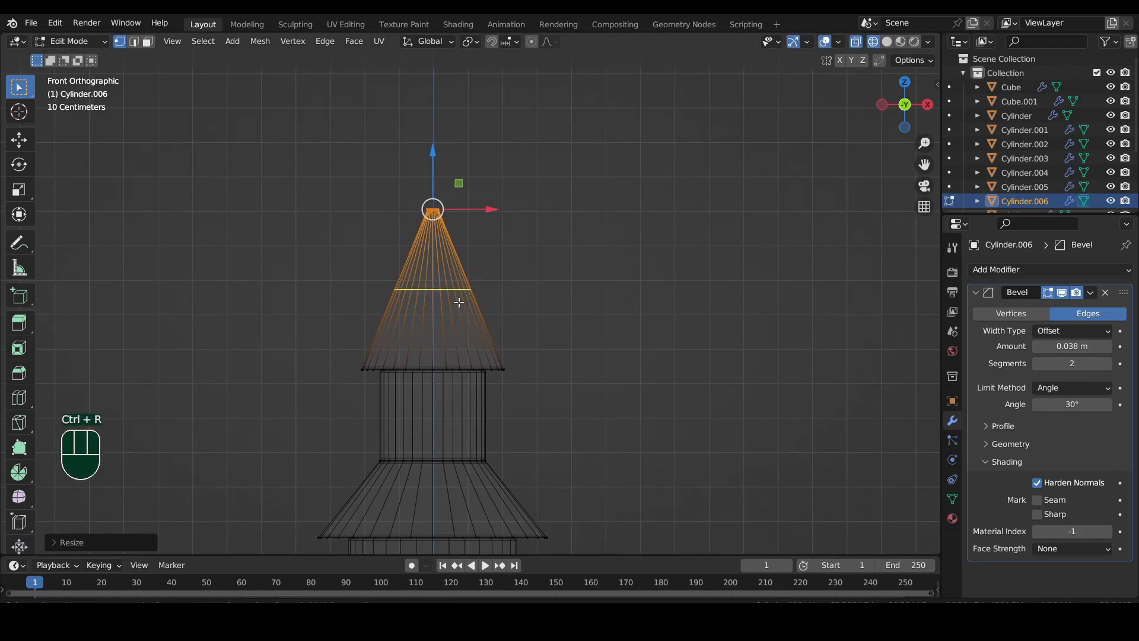
{"action": "left_click", "coordinate": [459, 303]}
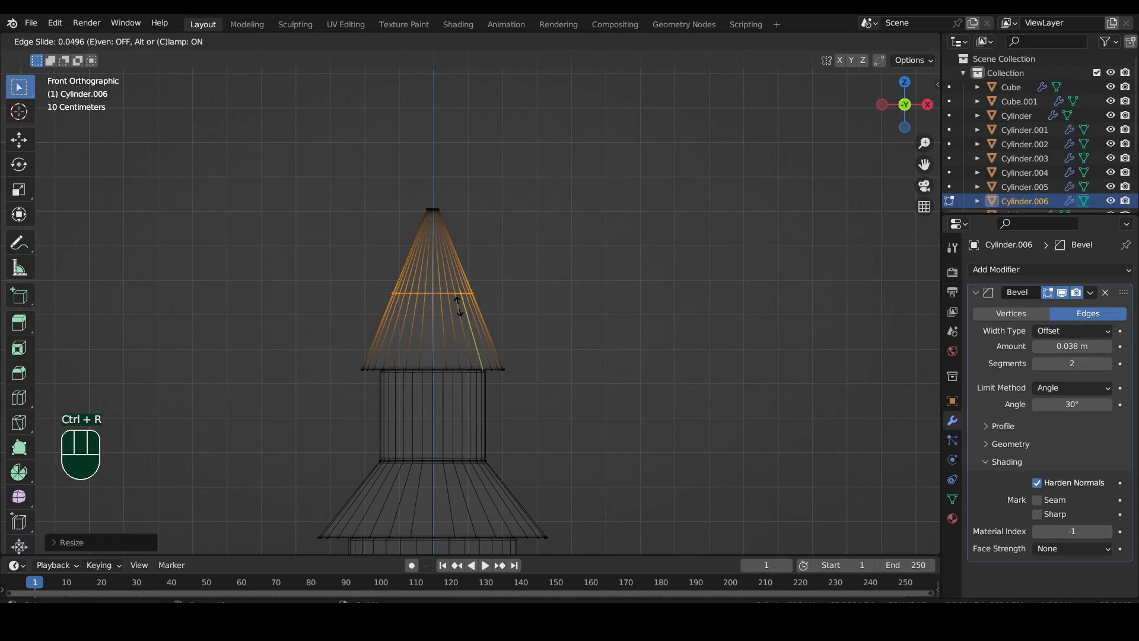
{"action": "left_click", "coordinate": [459, 310]}
Scale the new spire loop to about 0.64 and bevel it with two segments to curve the profile inward
{"action": "key", "text": "s"}
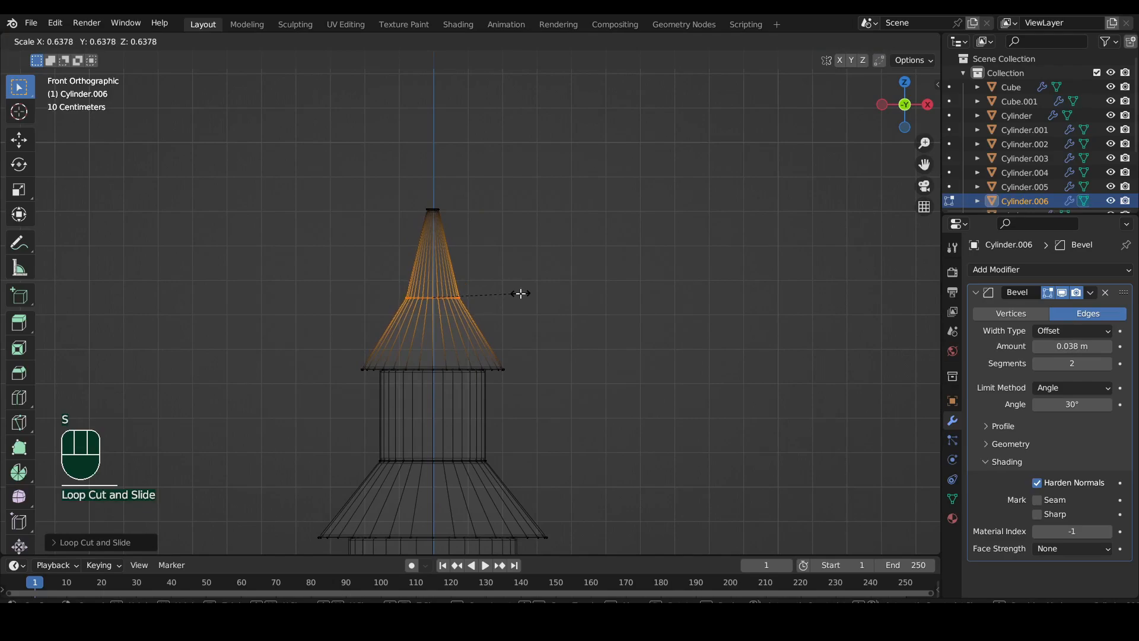
{"action": "left_click", "coordinate": [520, 293]}
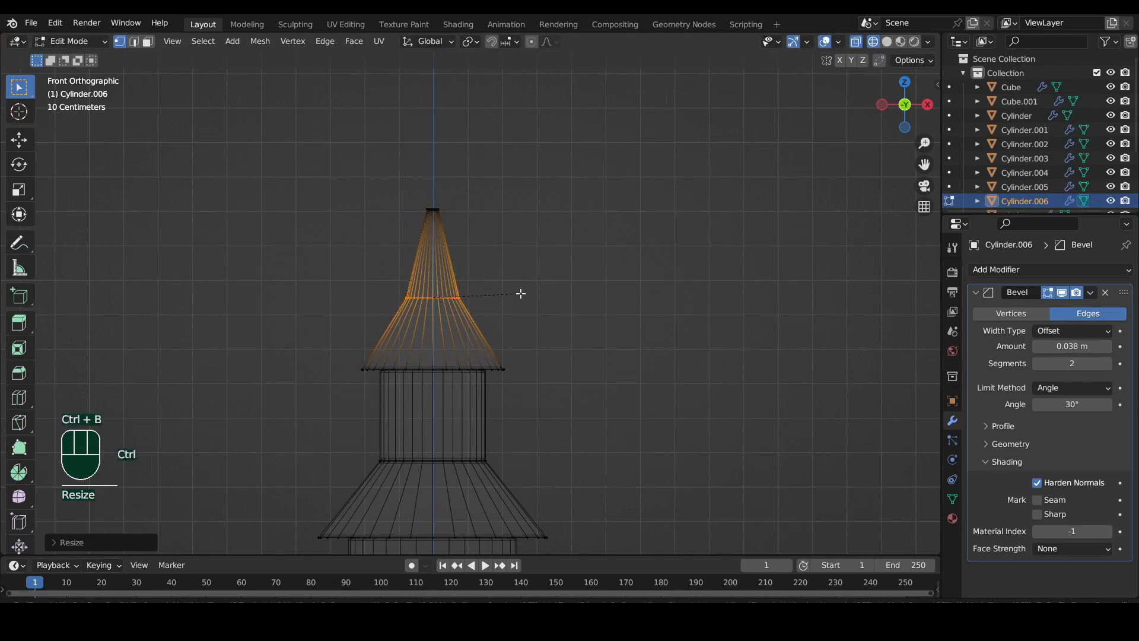
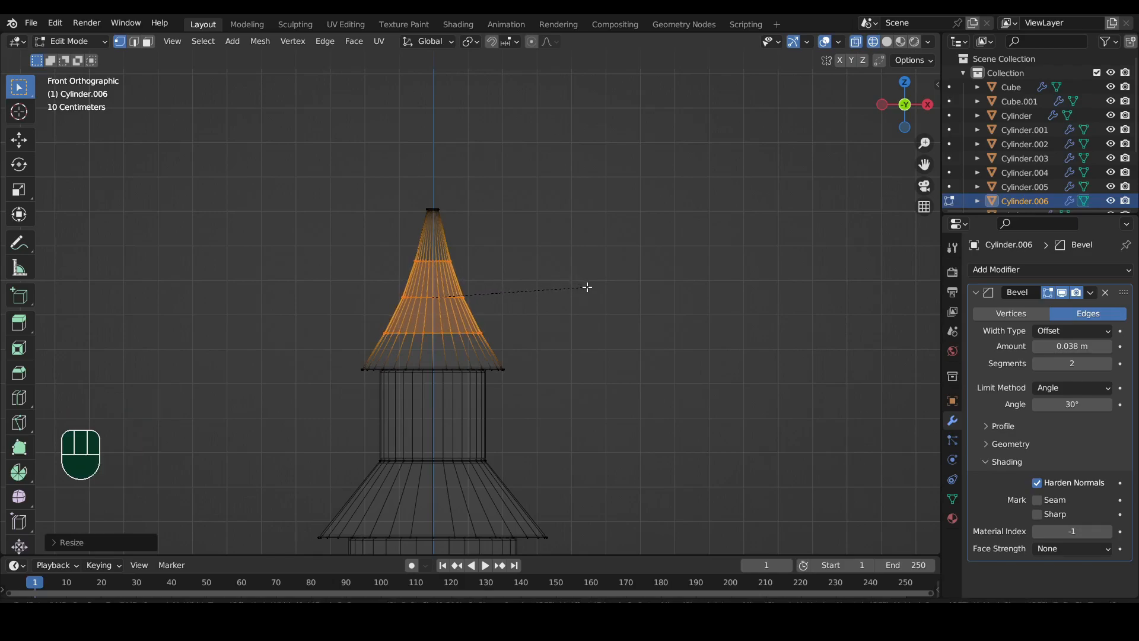
{"action": "left_click", "coordinate": [587, 287]}
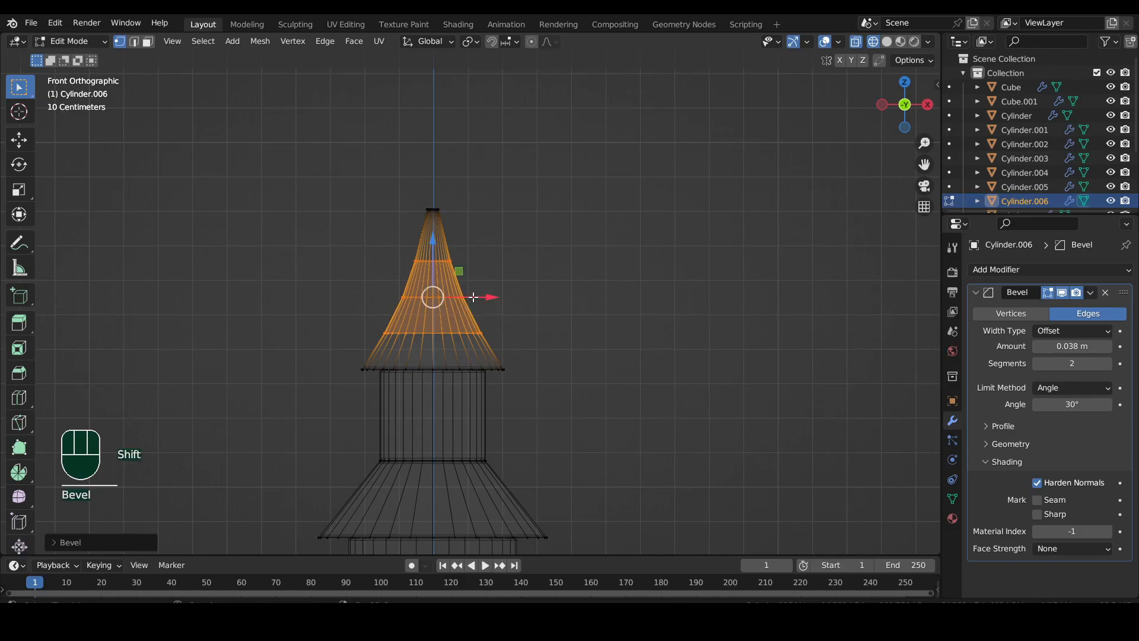
Select all of the spire's linked geometry and separate it into its own object
{"action": "key", "text": "shift+z"}
{"action": "key", "text": "l"}
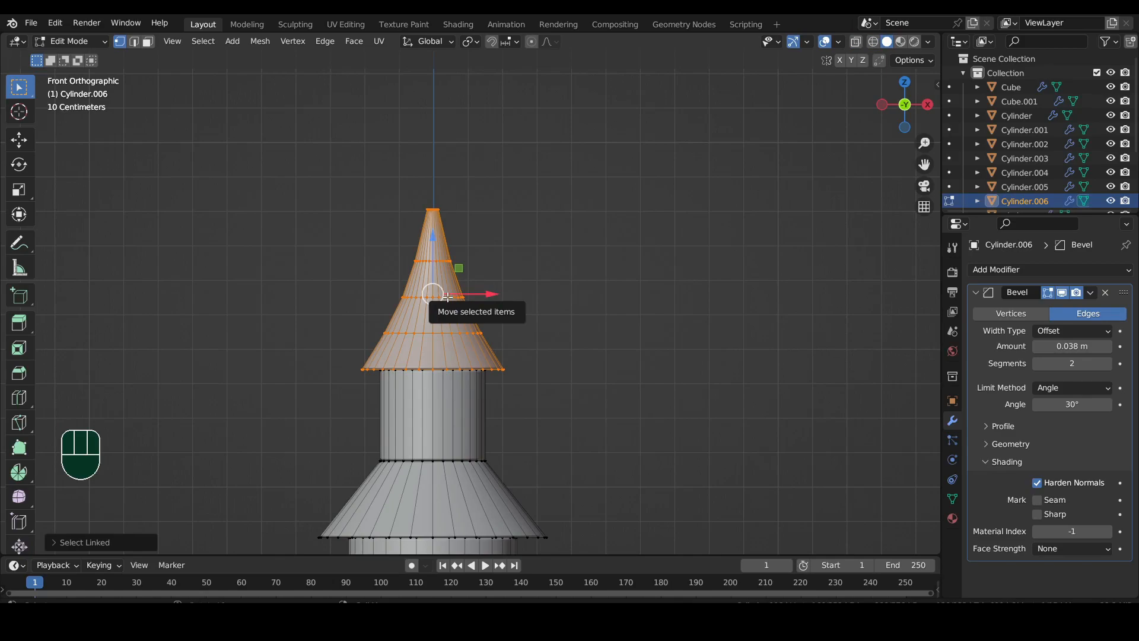
{"action": "key", "text": "p"}
{"action": "left_click", "coordinate": [447, 297]}
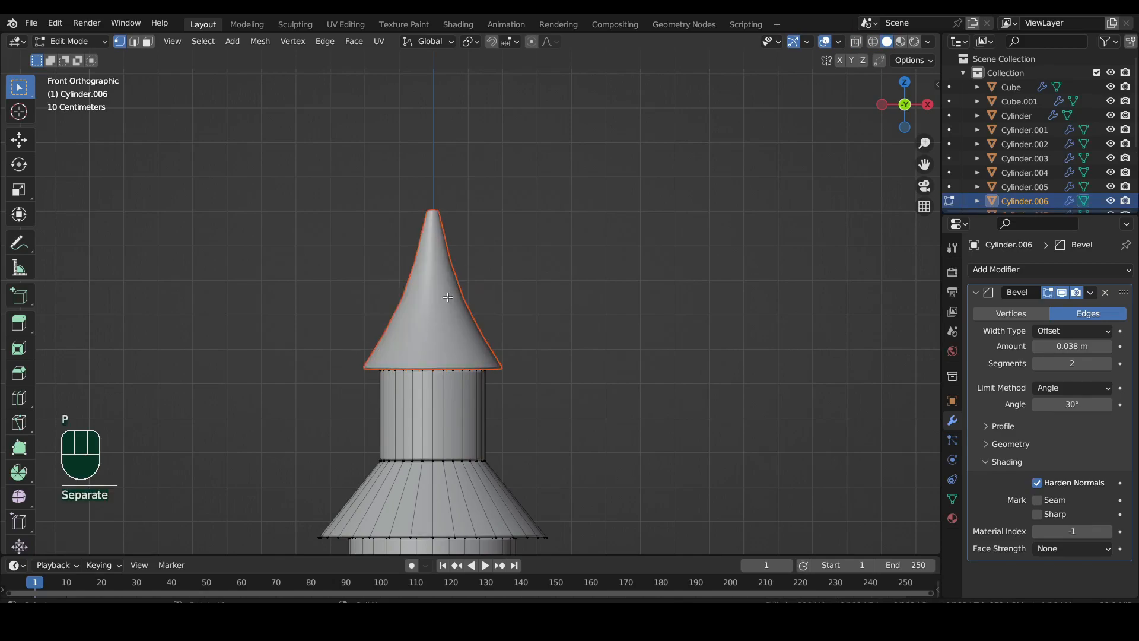
Edit the separated spire object and scale its top loop down to a narrower tip
{"action": "key", "text": "Tab"}
{"action": "left_click", "coordinate": [443, 318]}
{"action": "key", "text": "Tab"}
{"action": "middle_click_drag", "start_coordinate": [431, 308], "coordinate": [422, 327], "text": "shift"}
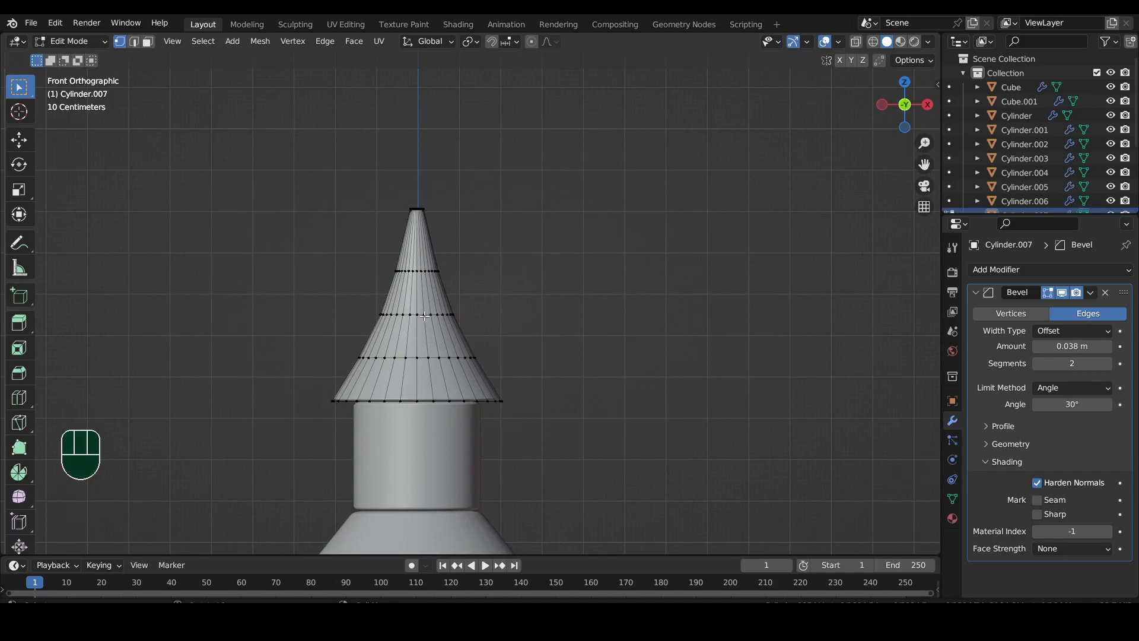
{"action": "key", "text": "shift+z"}
{"action": "left_click_drag", "start_coordinate": [455, 182], "coordinate": [409, 217]}
{"action": "key", "text": "s"}
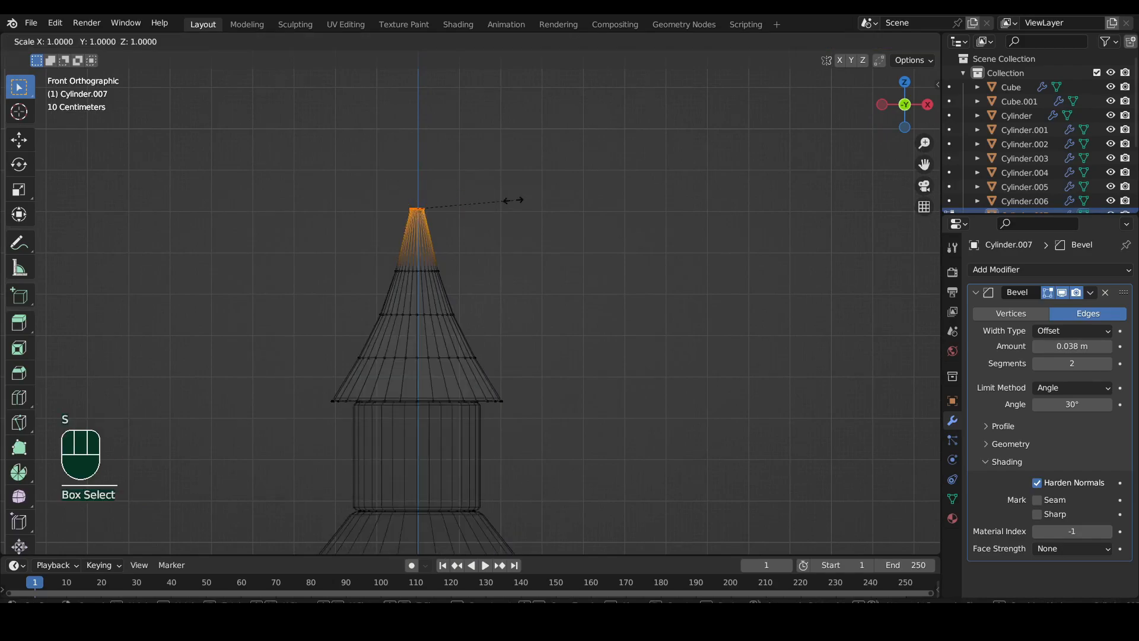
{"action": "left_click", "coordinate": [488, 197]}
Snap the 3D cursor to the selected top loop at the spire's tip
{"action": "middle_click_drag", "start_coordinate": [488, 197], "coordinate": [484, 217], "text": "shift"}
{"action": "scroll", "coordinate": [409, 320], "scroll_direction": "up", "scroll_amount": 3}
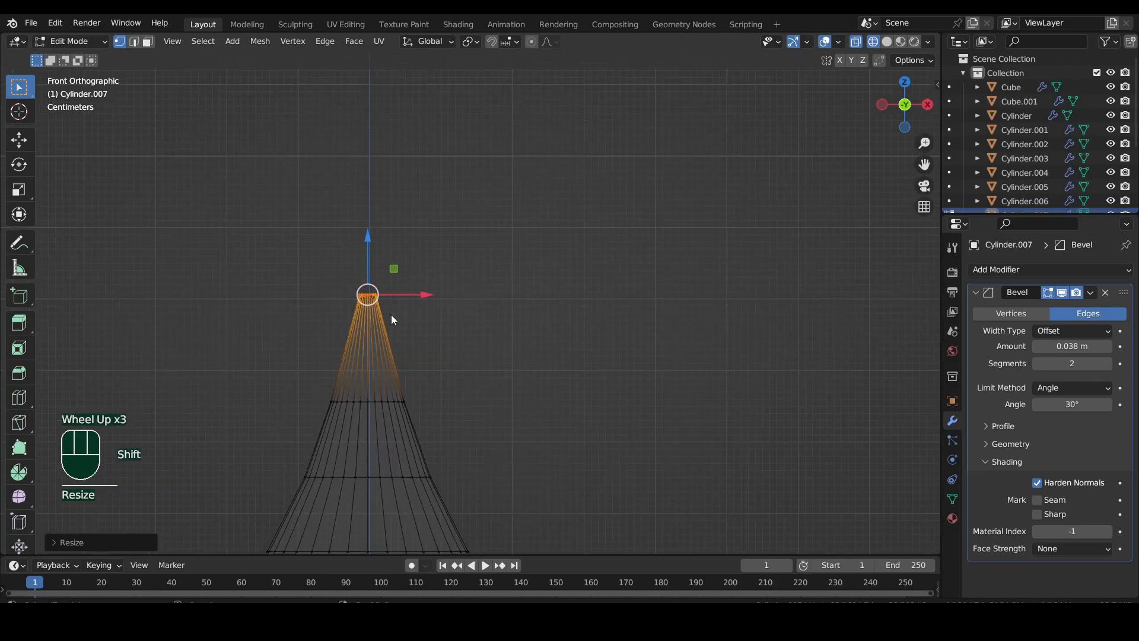
{"action": "key", "text": "shift+s"}
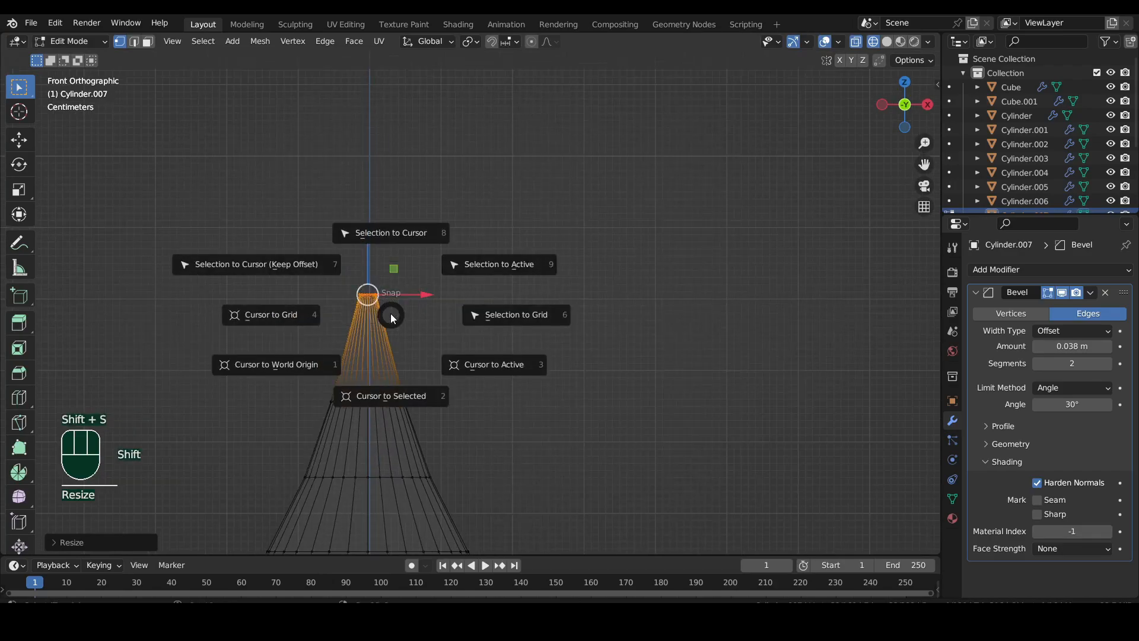
{"action": "left_click", "coordinate": [391, 395]}
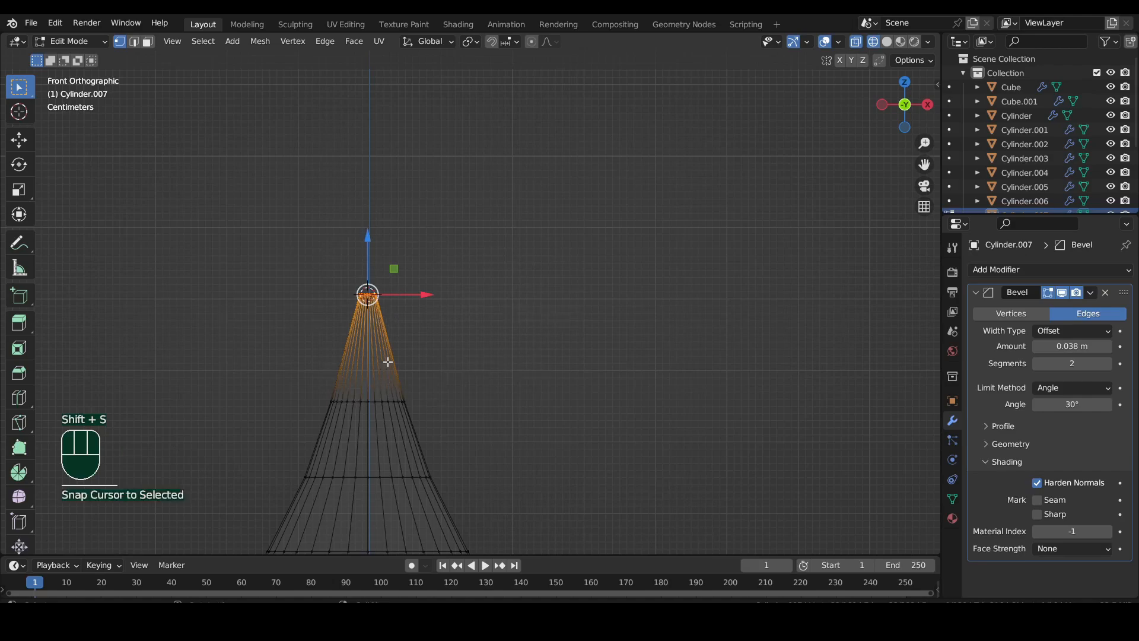
{"action": "middle_click_drag", "start_coordinate": [389, 337], "coordinate": [453, 327], "text": "shift"}
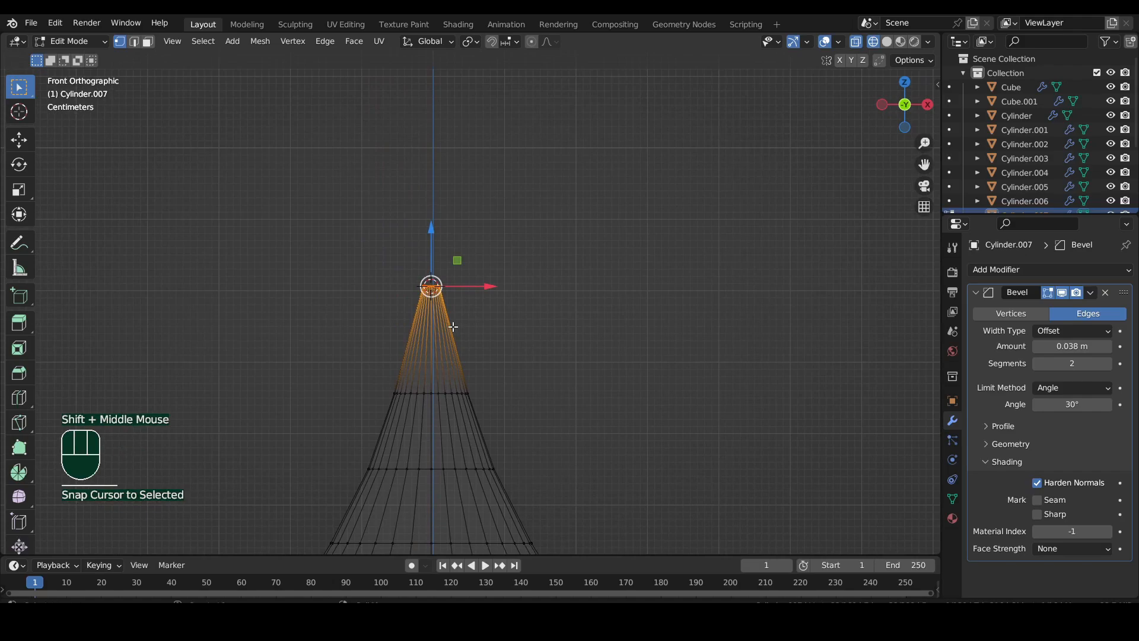
Add a UV sphere at the spire's tip with 16 segments and 8 rings
{"action": "key", "text": "shift+a"}
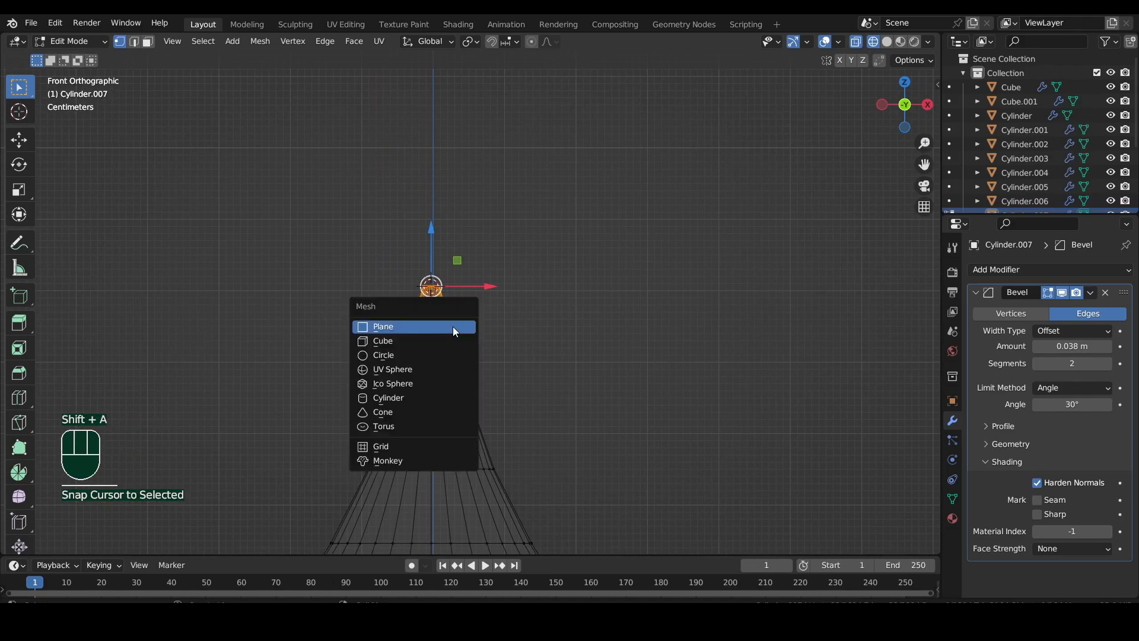
{"action": "left_click", "coordinate": [425, 369]}
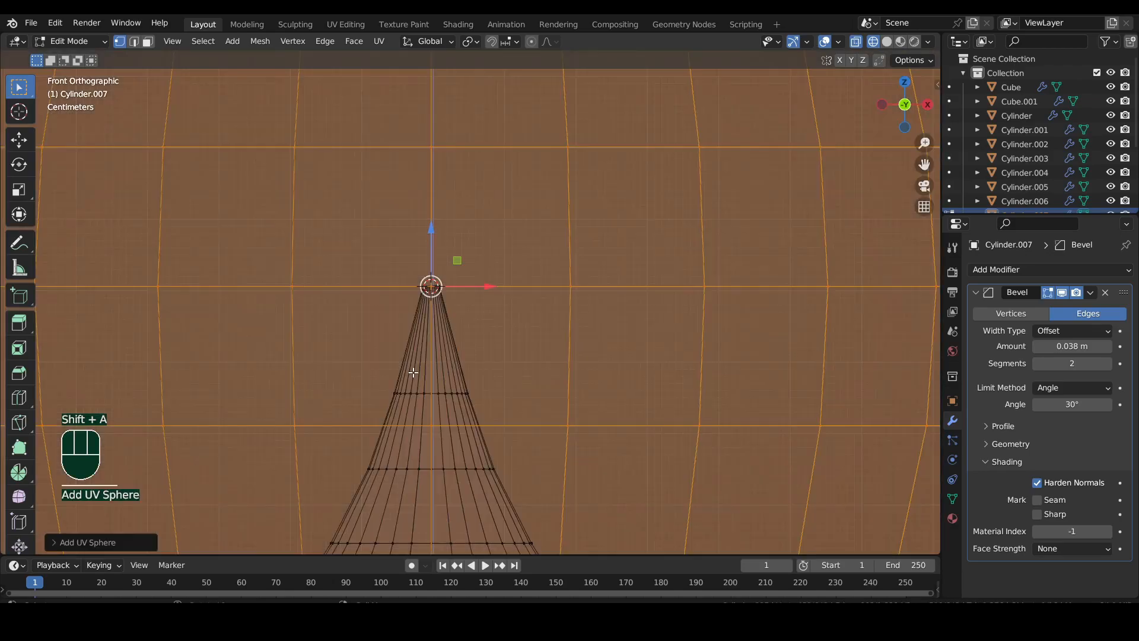
{"action": "scroll", "coordinate": [196, 477], "scroll_direction": "down", "scroll_amount": 3}
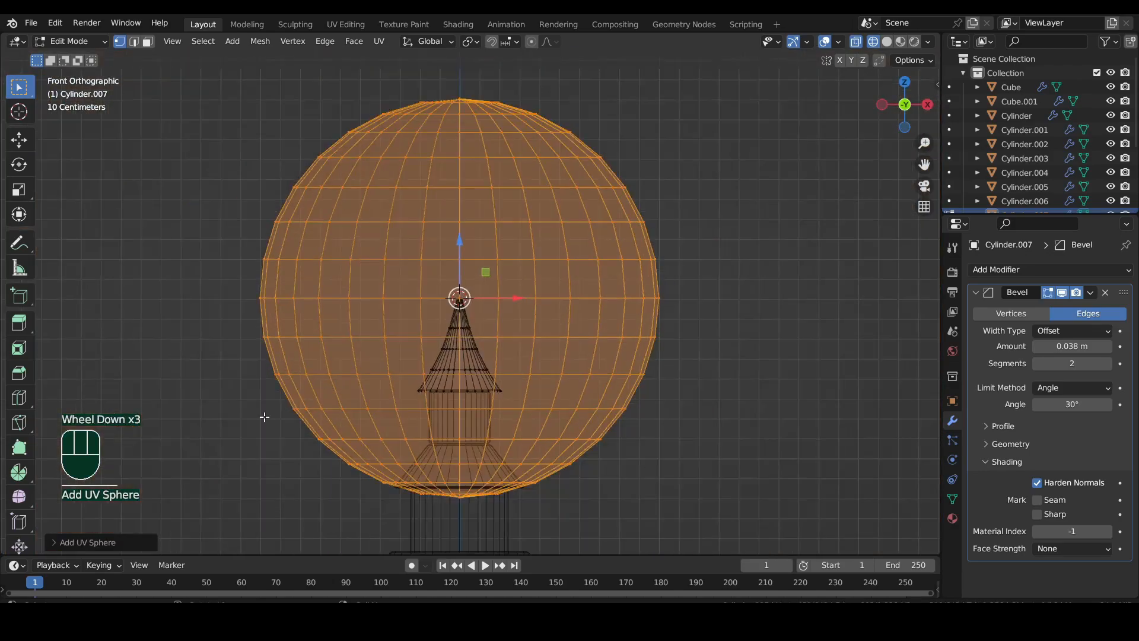
{"action": "left_click", "coordinate": [83, 541]}
{"action": "double_click", "coordinate": [185, 389]}
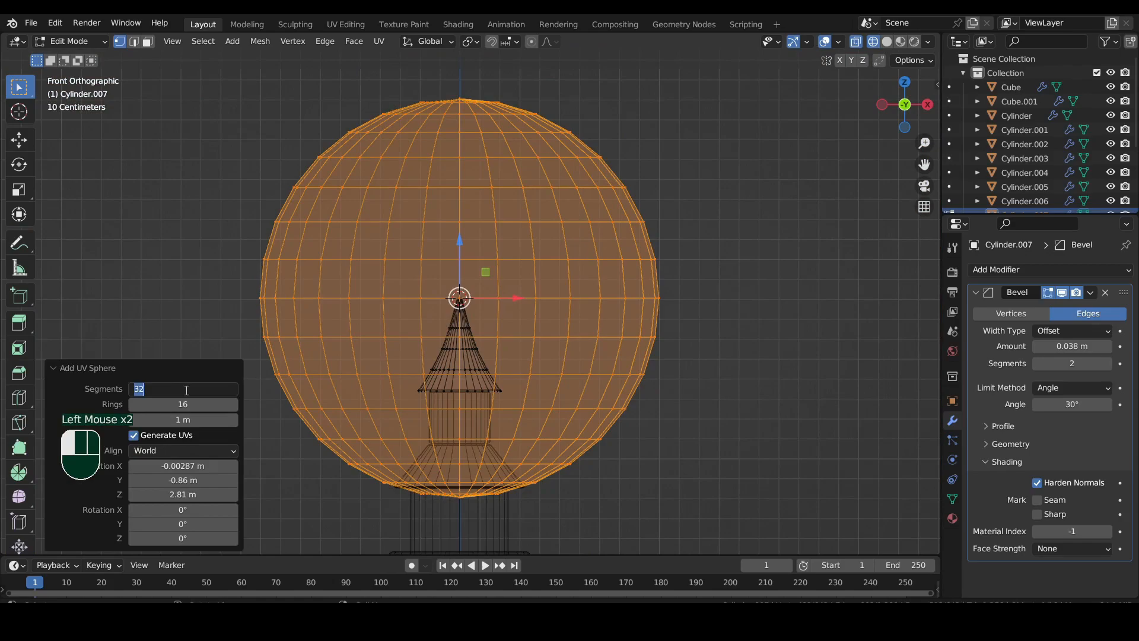
{"action": "type", "text": "16"}
{"action": "key", "text": "Return"}
{"action": "left_click", "coordinate": [188, 404]}
{"action": "type", "text": "8"}
{"action": "key", "text": "Return"}
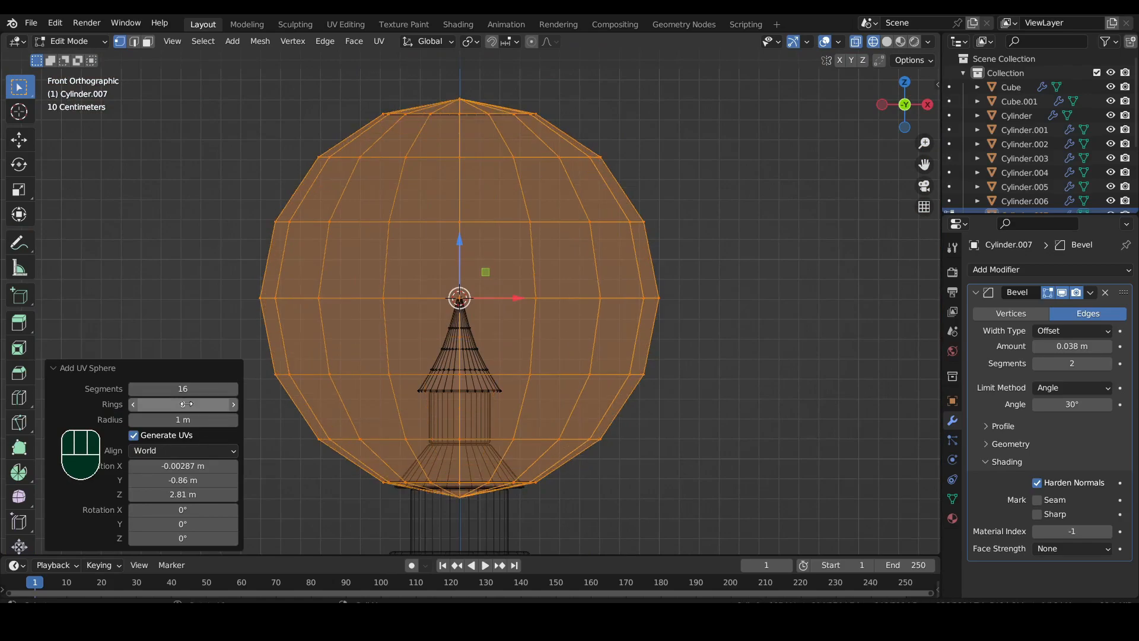
{"action": "left_click", "coordinate": [66, 369]}
Scale the sphere down to a small ball and raise it so it sits on the spire's tip
{"action": "key", "text": "s"}
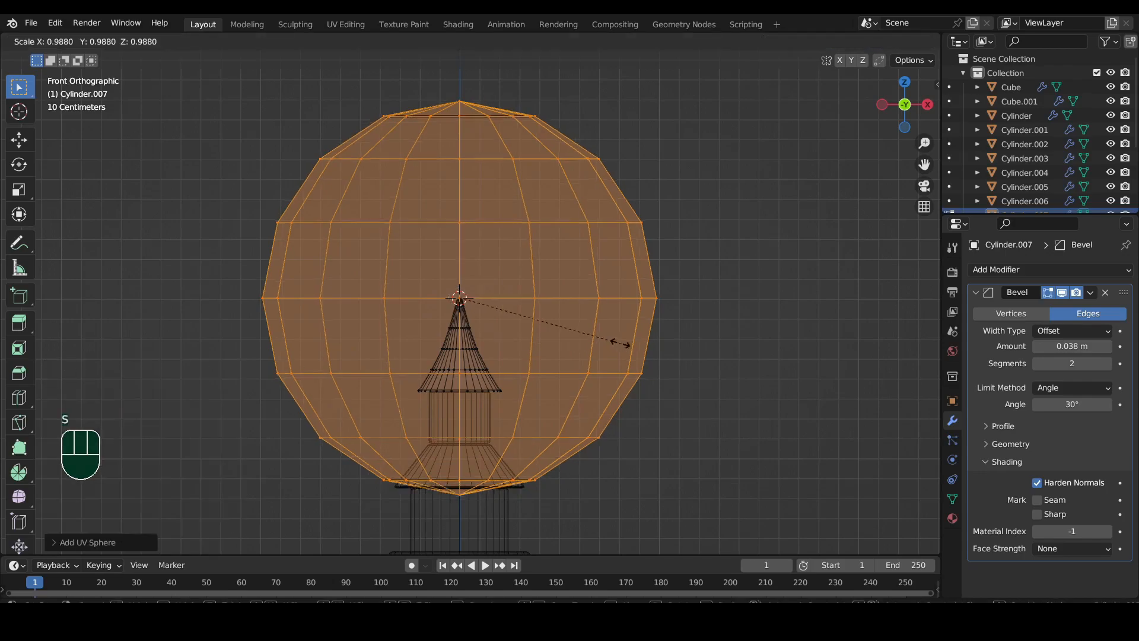
{"action": "left_click", "coordinate": [481, 299]}
{"action": "key", "text": "s"}
{"action": "right_click", "coordinate": [482, 300]}
{"action": "scroll", "coordinate": [493, 309], "scroll_direction": "up", "scroll_amount": 7}
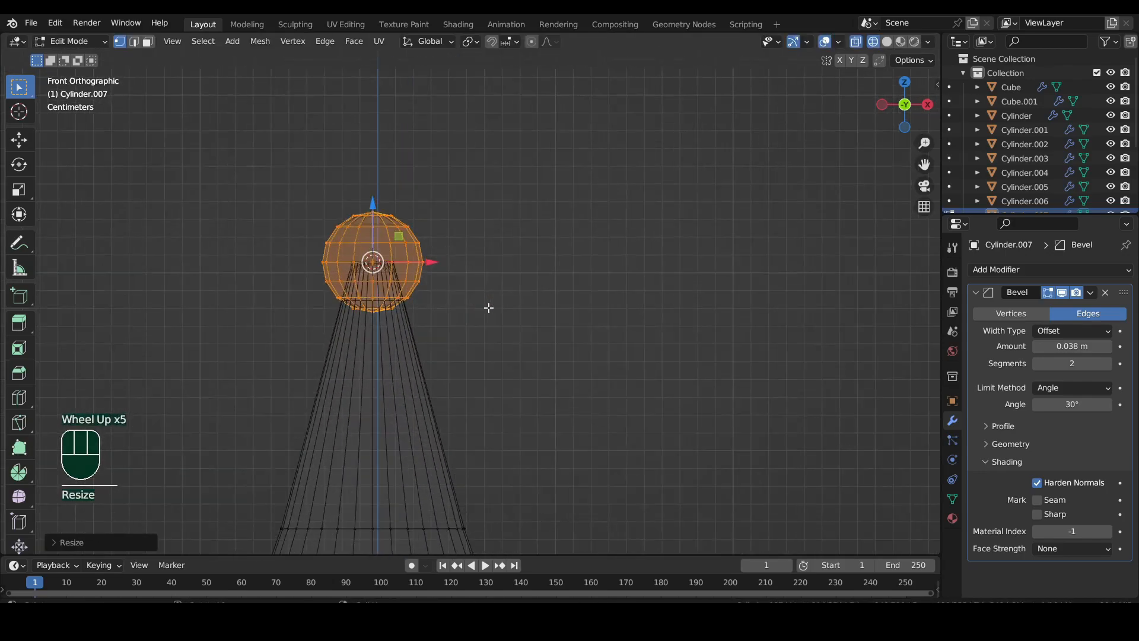
{"action": "key", "text": "s"}
{"action": "left_click", "coordinate": [561, 356]}
{"action": "left_click_drag", "start_coordinate": [422, 312], "coordinate": [419, 259]}
Return to Object Mode in solid shading and remove the spire's Bevel modifier
{"action": "scroll", "coordinate": [491, 298], "scroll_direction": "down", "scroll_amount": 7}
{"action": "key", "text": "Tab"}
{"action": "key", "text": "shift+z"}
{"action": "left_click", "coordinate": [466, 321]}
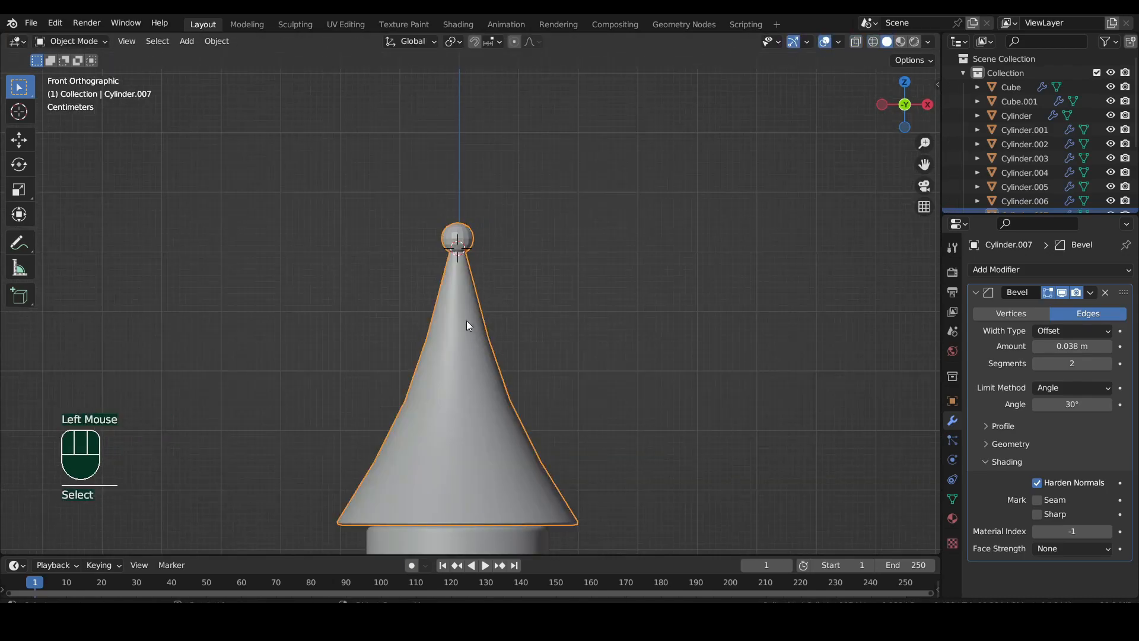
{"action": "left_click", "coordinate": [1104, 293]}
Bevel the spire's bottom edge loop with a narrow width
{"action": "key", "text": "Tab"}
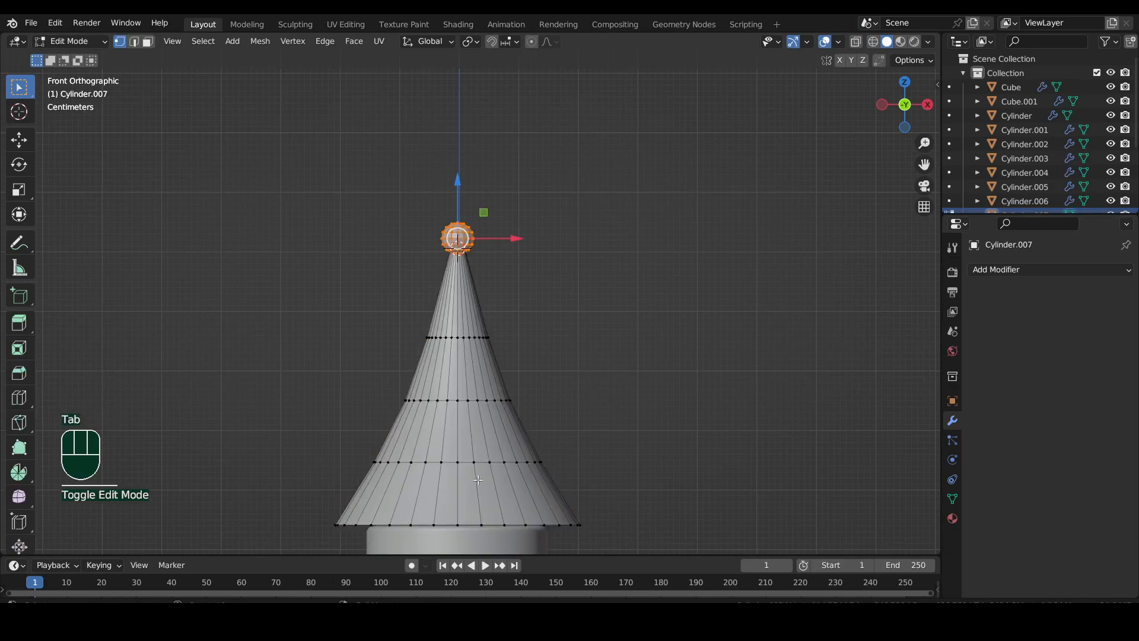
{"action": "left_click", "coordinate": [457, 524], "text": "alt"}
{"action": "key", "text": "ctrl+b"}
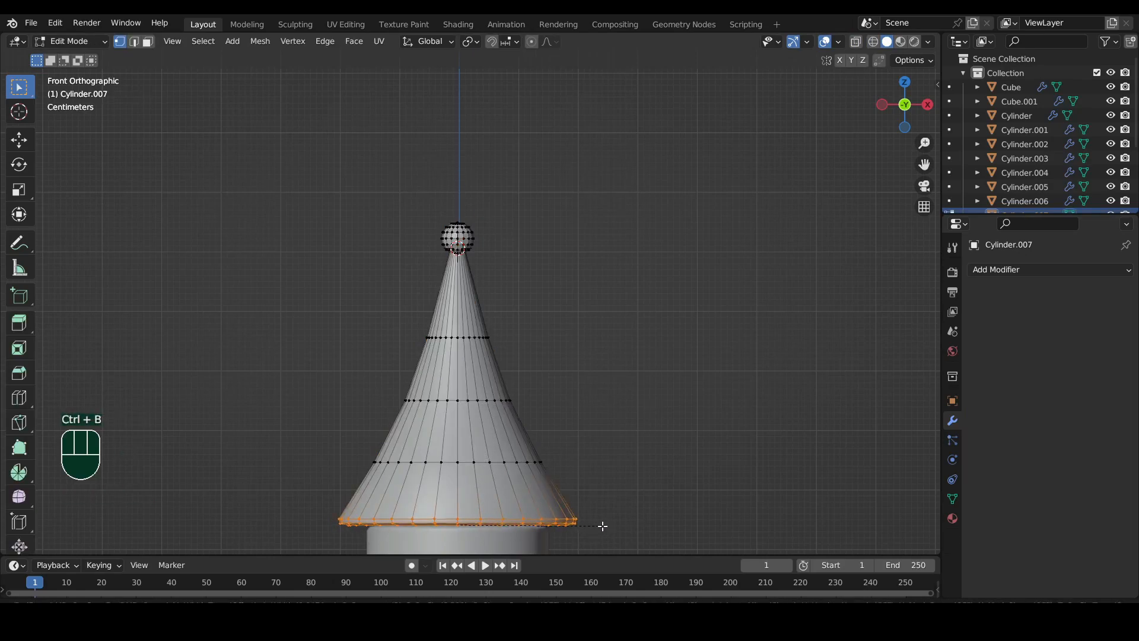
{"action": "left_click", "coordinate": [605, 523]}
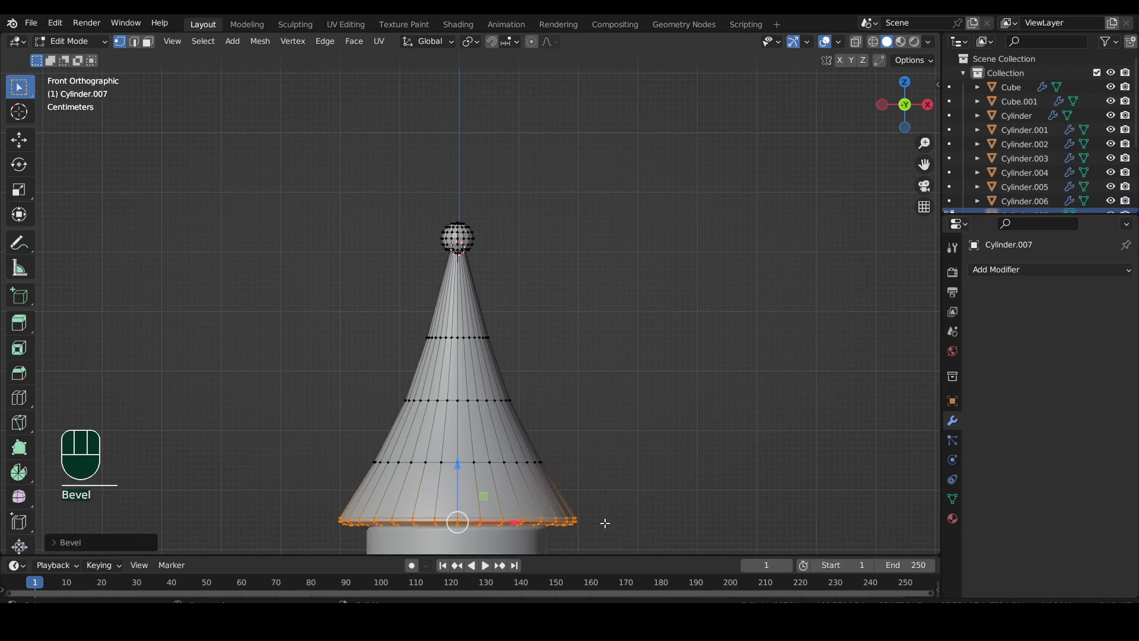
Rescale the spire's middle and upper edge loops slightly to refine its curved profile
{"action": "left_click", "coordinate": [445, 401], "text": "alt"}
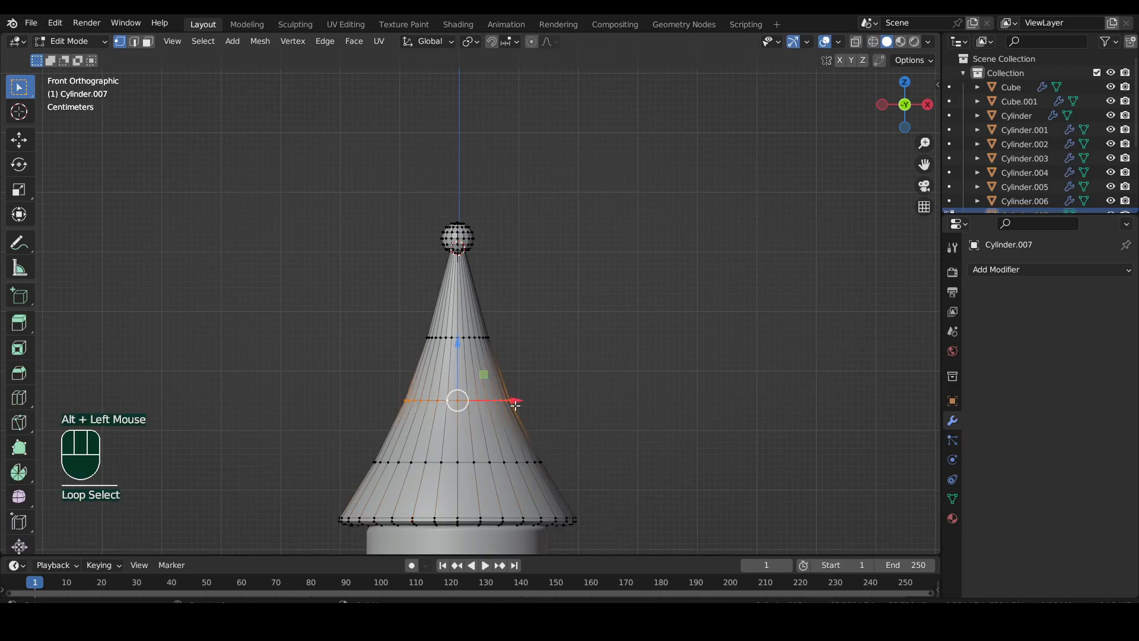
{"action": "key", "text": "s"}
{"action": "left_click", "coordinate": [500, 383]}
{"action": "left_click", "coordinate": [454, 338], "text": "alt"}
{"action": "key", "text": "s"}
{"action": "left_click", "coordinate": [499, 394]}
{"action": "key", "text": "Tab"}
{"action": "key", "text": "Tab"}
{"action": "key", "text": "s"}
{"action": "left_click", "coordinate": [527, 355]}
Raise the spire's upper loops and ball in stages along Z to stretch and even out the loop spacing
{"action": "key", "text": "shift+z"}
{"action": "scroll", "coordinate": [539, 295], "scroll_direction": "down", "scroll_amount": 4}
{"action": "left_click_drag", "start_coordinate": [550, 234], "coordinate": [362, 392]}
{"action": "left_click_drag", "start_coordinate": [464, 283], "coordinate": [463, 270]}
{"action": "left_click_drag", "start_coordinate": [619, 215], "coordinate": [372, 367]}
{"action": "left_click_drag", "start_coordinate": [464, 266], "coordinate": [464, 259]}
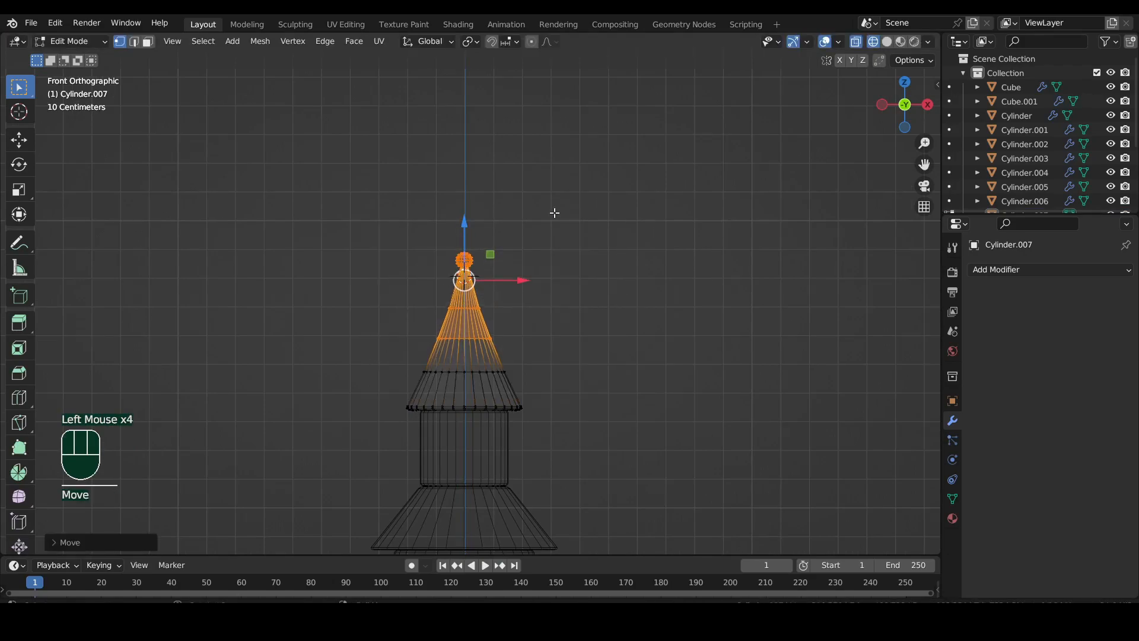
{"action": "left_click_drag", "start_coordinate": [556, 208], "coordinate": [442, 300]}
{"action": "left_click_drag", "start_coordinate": [463, 259], "coordinate": [462, 238]}
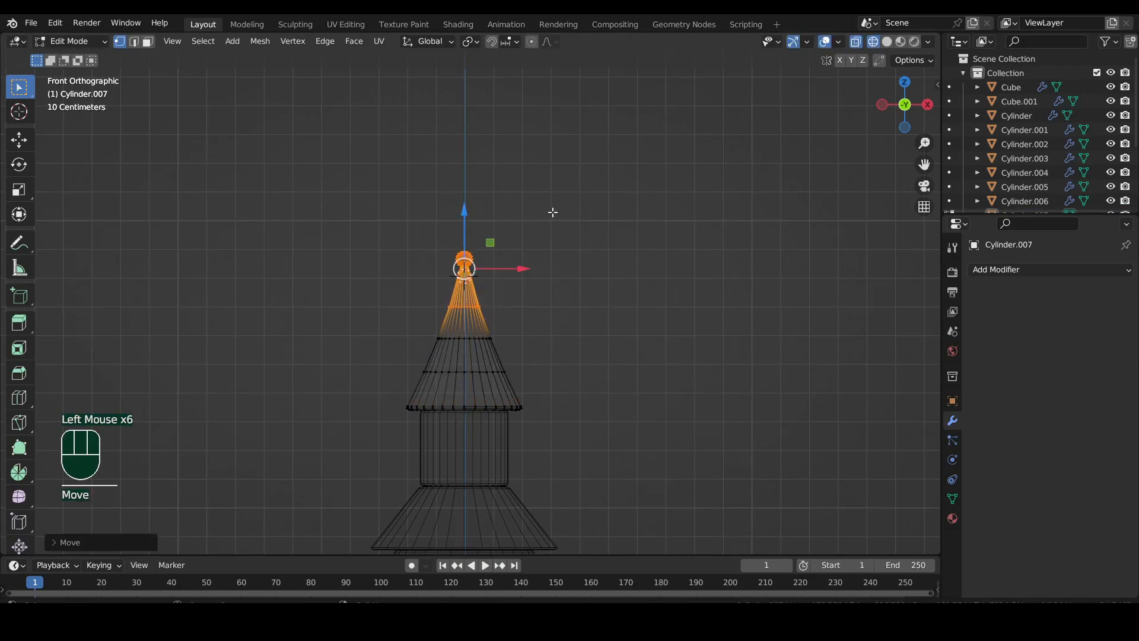
{"action": "key", "text": "shift+z"}
{"action": "key", "text": "Tab"}
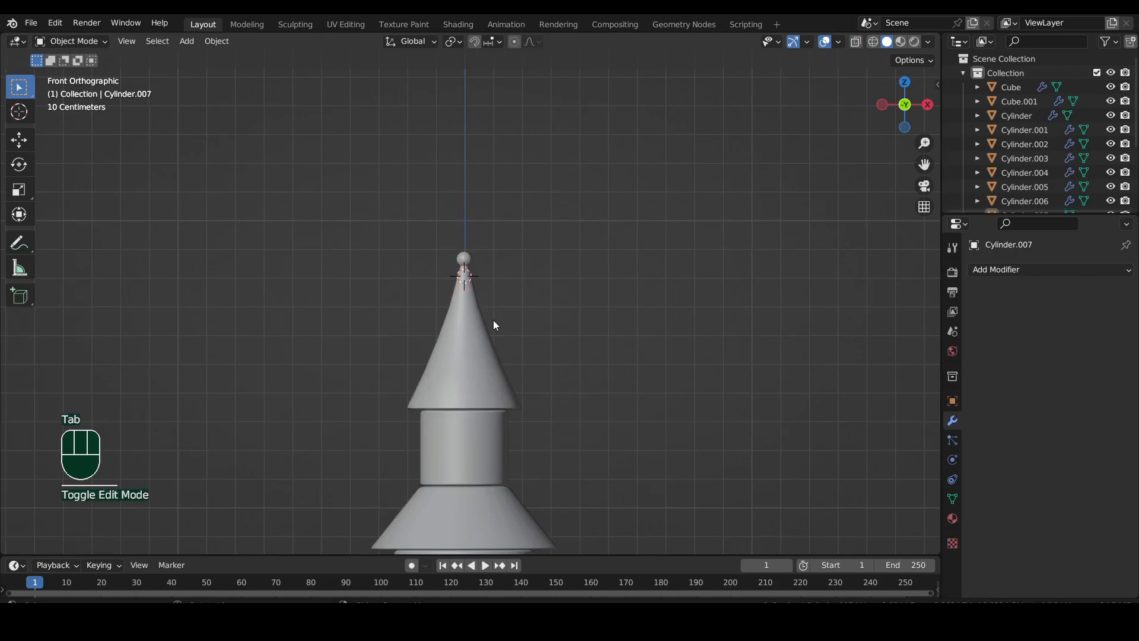
Select all linked faces of the ball on the spire and apply Shade Smooth
{"action": "left_click", "coordinate": [468, 257]}
{"action": "scroll", "coordinate": [472, 270], "scroll_direction": "up", "scroll_amount": 4}
{"action": "key", "text": "Tab"}
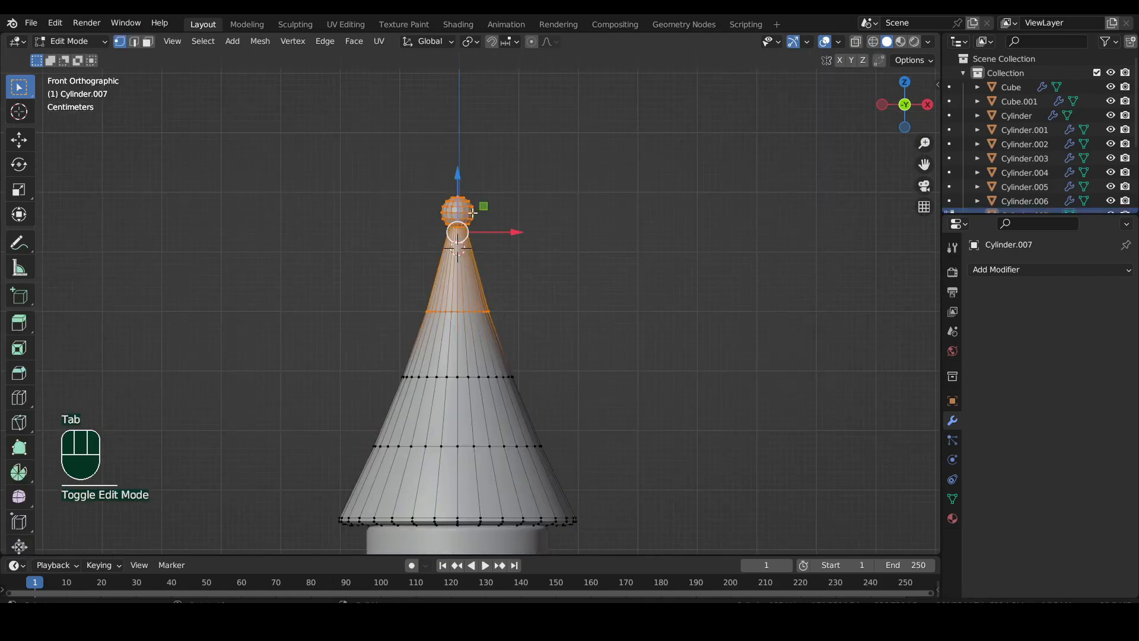
{"action": "left_click", "coordinate": [475, 213]}
{"action": "key", "text": "l"}
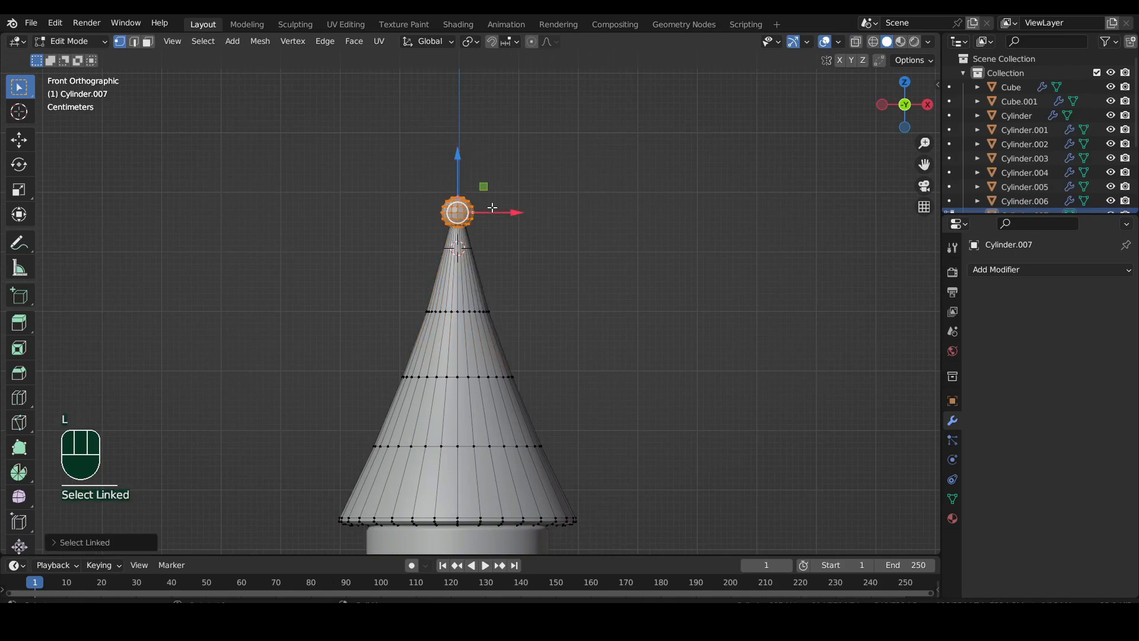
{"action": "key", "text": "3"}
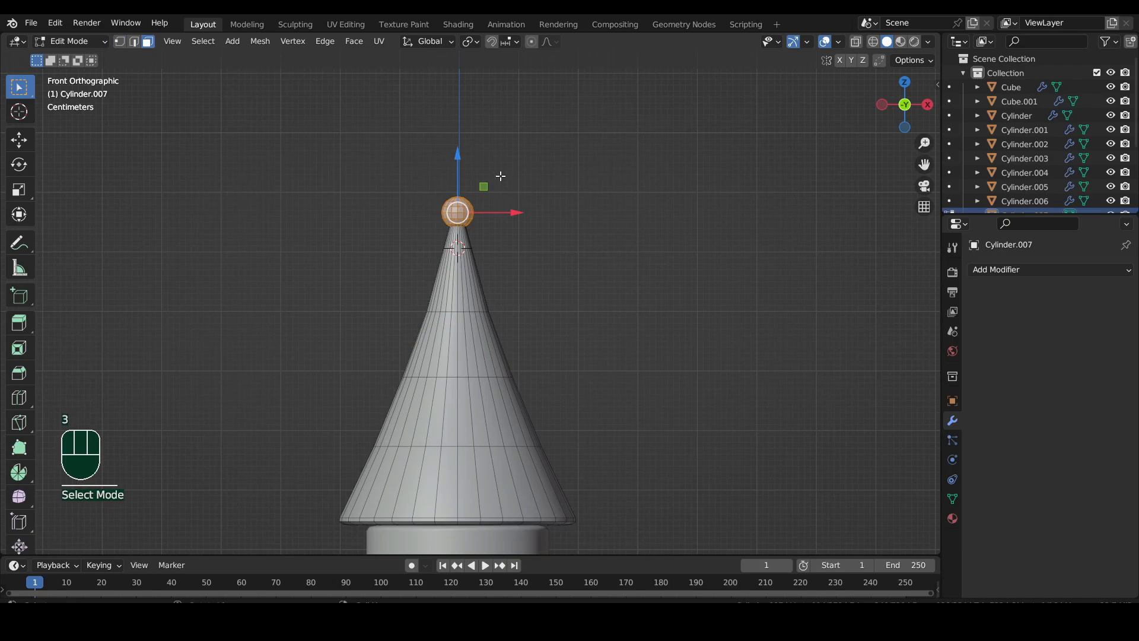
{"action": "right_click", "coordinate": [523, 161]}
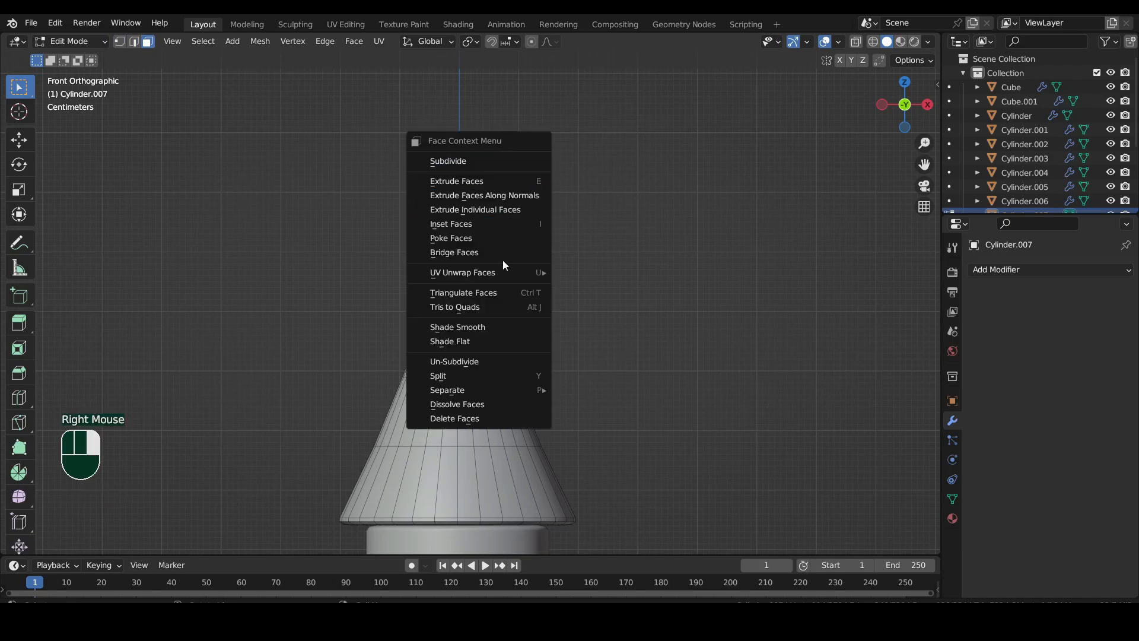
{"action": "left_click", "coordinate": [482, 325]}
{"action": "key", "text": "Tab"}
Place a linked duplicate of the upper storey's window row on the turret's lower drum and remove its Array modifier
{"action": "scroll", "coordinate": [554, 238], "scroll_direction": "down", "scroll_amount": 6}
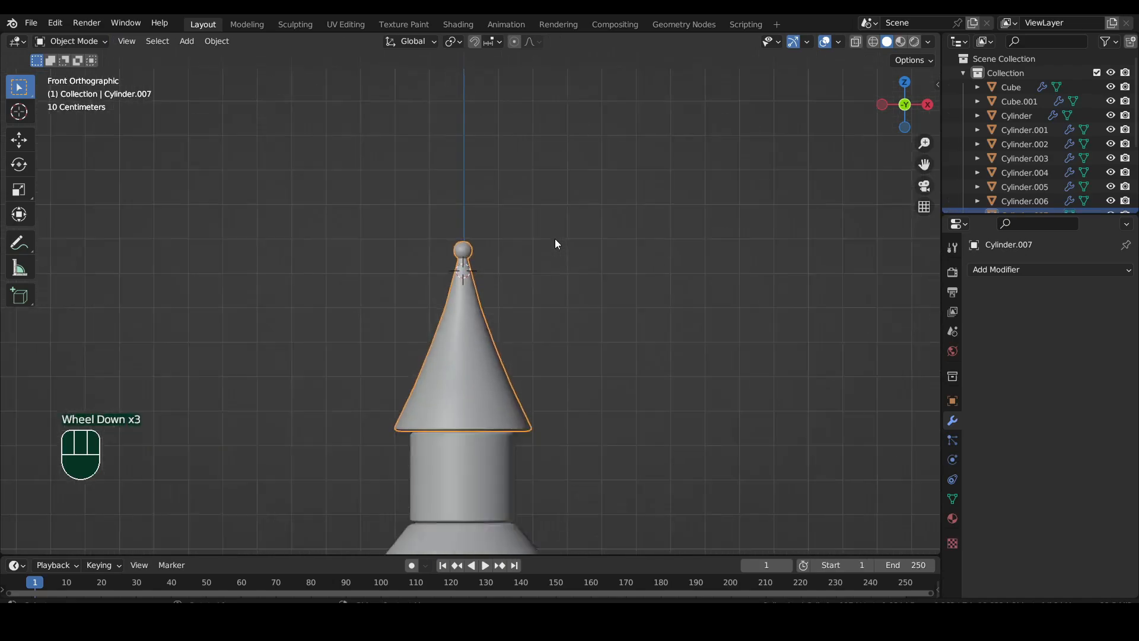
{"action": "middle_click_drag", "start_coordinate": [483, 330], "coordinate": [482, 218], "text": "shift"}
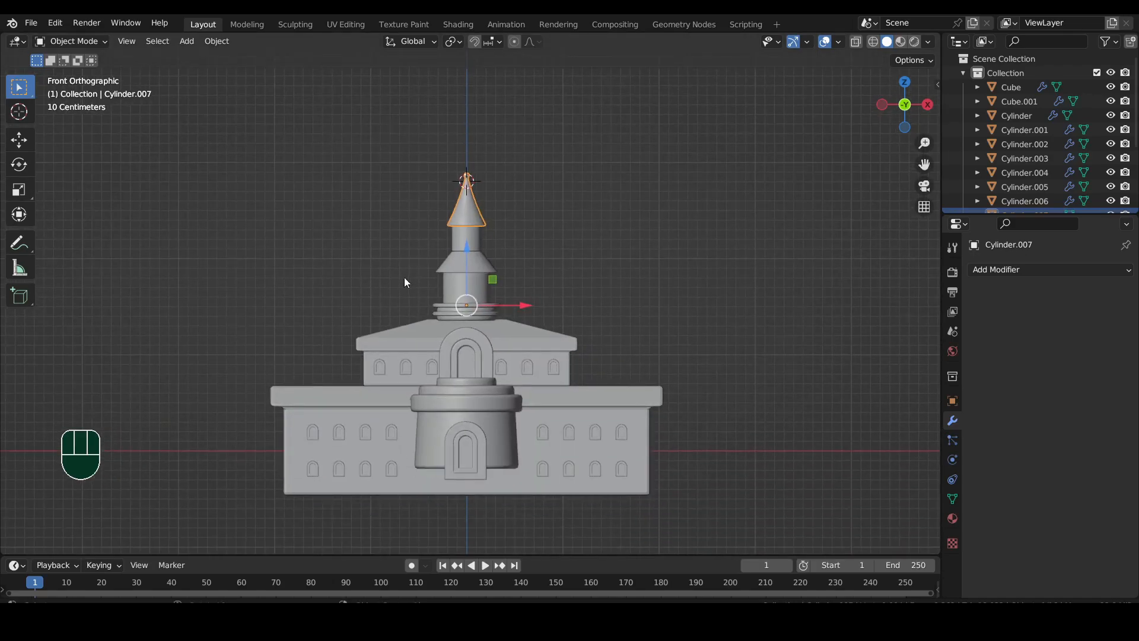
{"action": "left_click", "coordinate": [379, 369]}
{"action": "scroll", "coordinate": [380, 369], "scroll_direction": "up", "scroll_amount": 2}
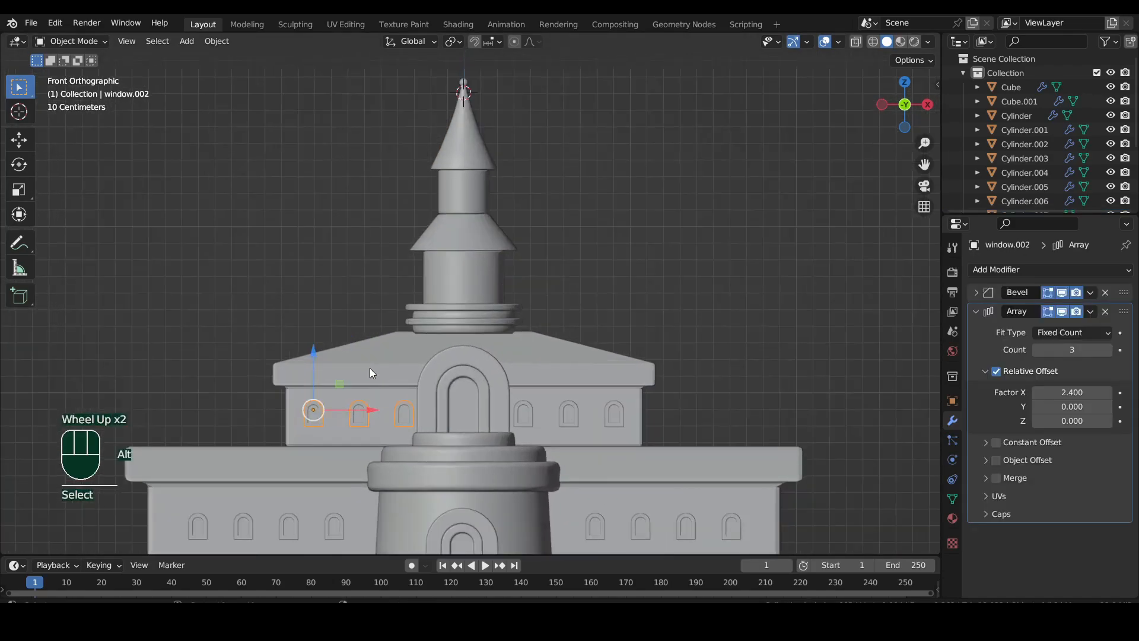
{"action": "key", "text": "alt+d"}
{"action": "left_click", "coordinate": [521, 233]}
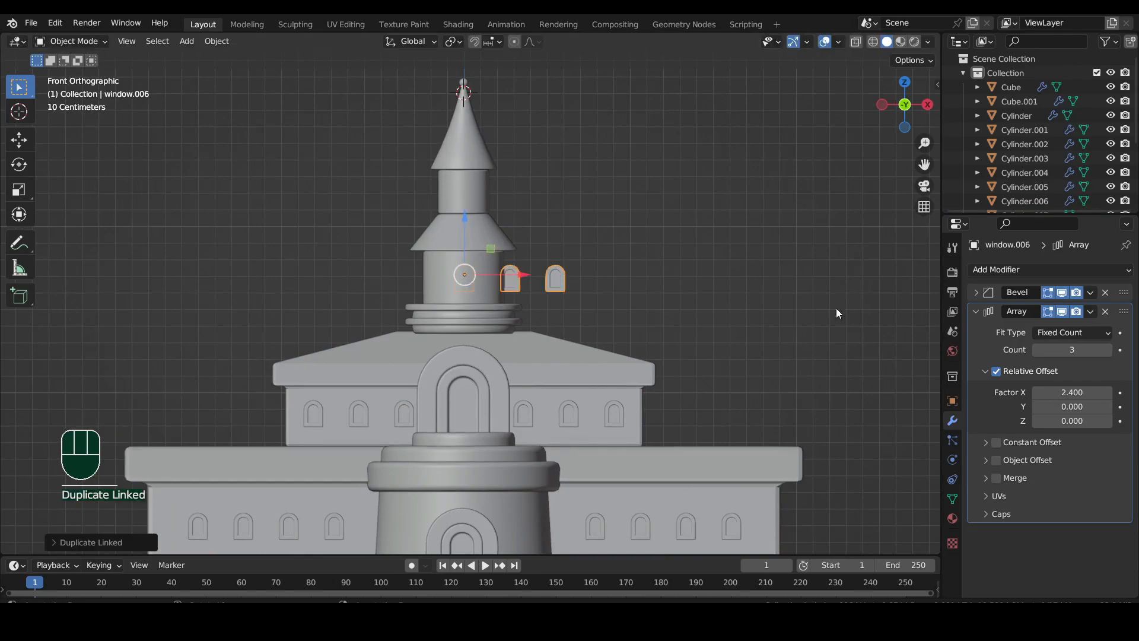
{"action": "left_click", "coordinate": [1105, 312]}
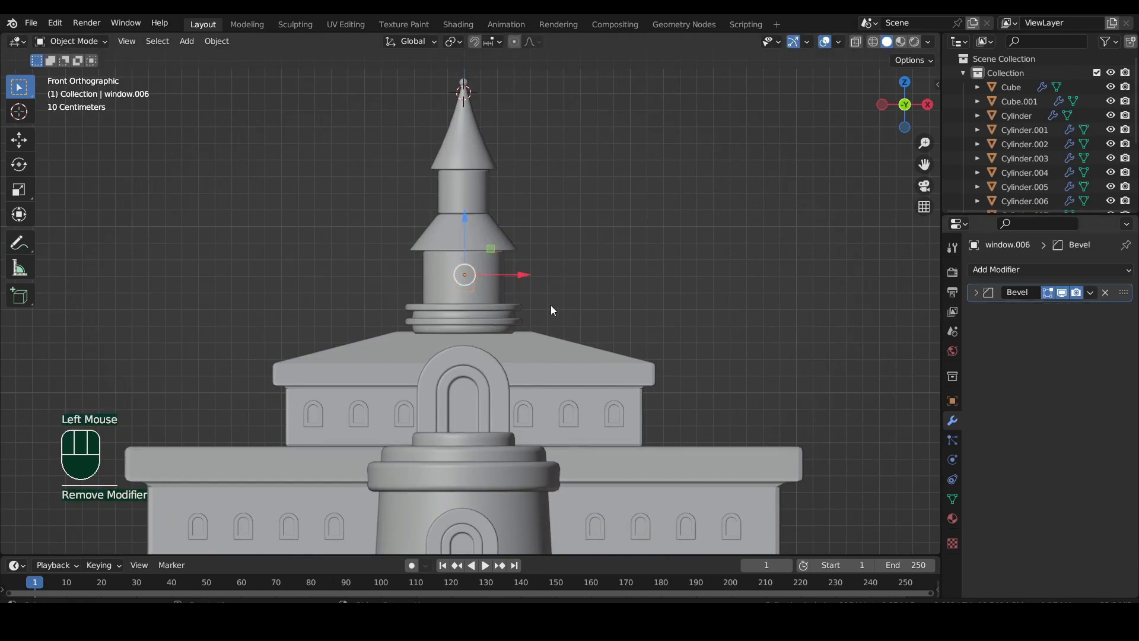
Rescale the copied window, centre it, and move it forward onto the front of the turret's lower drum
{"action": "scroll", "coordinate": [558, 294], "scroll_direction": "up", "scroll_amount": 2}
{"action": "key", "text": "s"}
{"action": "left_click", "coordinate": [493, 268]}
{"action": "left_click", "coordinate": [487, 265]}
{"action": "middle_click_drag", "start_coordinate": [487, 266], "coordinate": [531, 312]}
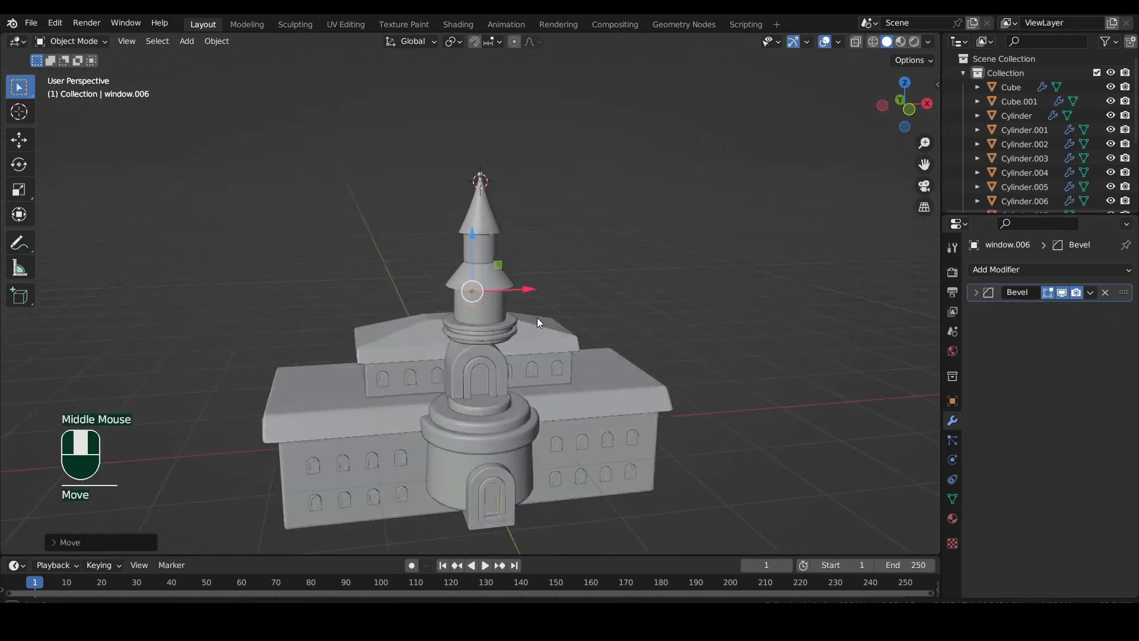
{"action": "scroll", "coordinate": [479, 297], "scroll_direction": "up", "scroll_amount": 3}
{"action": "left_click_drag", "start_coordinate": [479, 296], "coordinate": [547, 337]}
{"action": "middle_click_drag", "start_coordinate": [547, 337], "coordinate": [552, 309]}
Make a linked duplicate of the turret window about 0.55 m higher along Z and push it back against the upper drum
{"action": "key", "text": "alt+d"}
{"action": "key", "text": "z"}
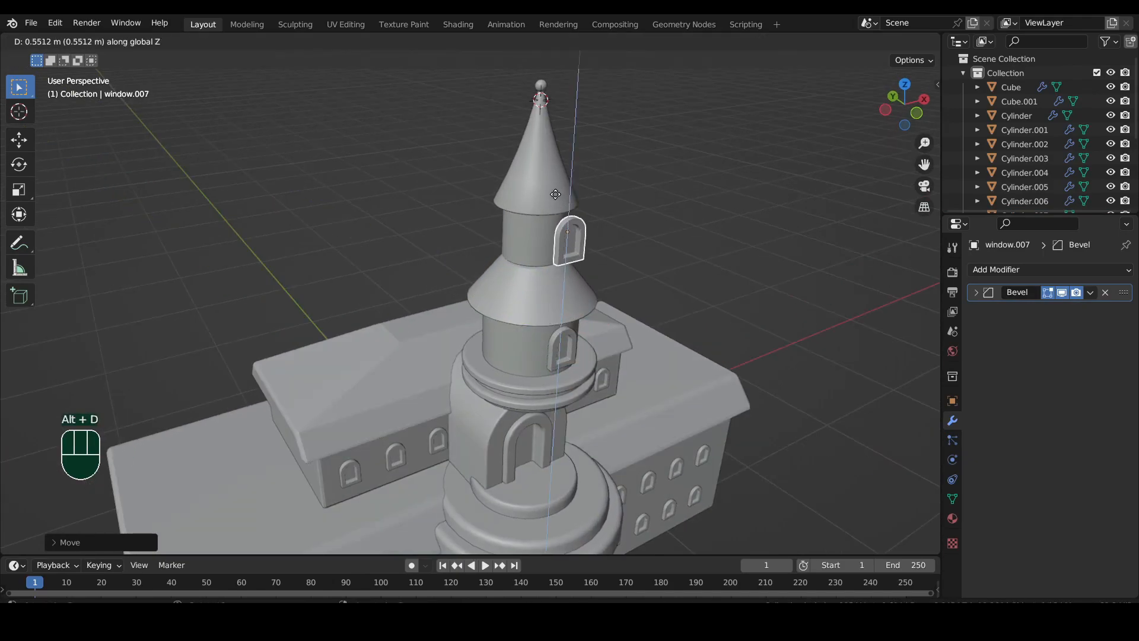
{"action": "left_click", "coordinate": [555, 195]}
{"action": "left_click_drag", "start_coordinate": [542, 220], "coordinate": [531, 213]}
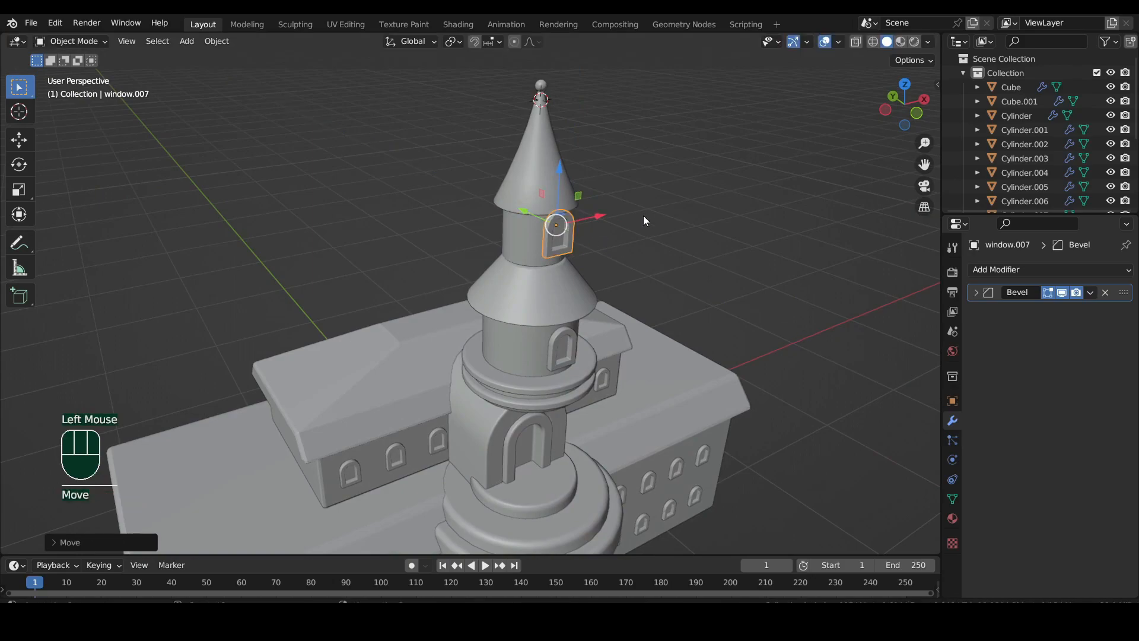
In front view, rescale the upper drum's window to fit and lower it slightly
{"action": "left_click", "coordinate": [914, 113]}
{"action": "scroll", "coordinate": [671, 139], "scroll_direction": "up", "scroll_amount": 1}
{"action": "key", "text": "s"}
{"action": "left_click", "coordinate": [614, 140]}
{"action": "left_click_drag", "start_coordinate": [461, 126], "coordinate": [462, 131]}
{"action": "key", "text": "s"}
{"action": "left_click", "coordinate": [528, 155]}
Snap the 3D cursor to the centre of the spire's ball and add a cylinder there within the spire object
{"action": "scroll", "coordinate": [474, 145], "scroll_direction": "down", "scroll_amount": 2}
{"action": "middle_click_drag", "start_coordinate": [465, 141], "coordinate": [460, 269], "text": "shift"}
{"action": "scroll", "coordinate": [480, 312], "scroll_direction": "up", "scroll_amount": 5}
{"action": "left_click", "coordinate": [443, 254]}
{"action": "key", "text": "Tab"}
{"action": "left_click", "coordinate": [452, 250]}
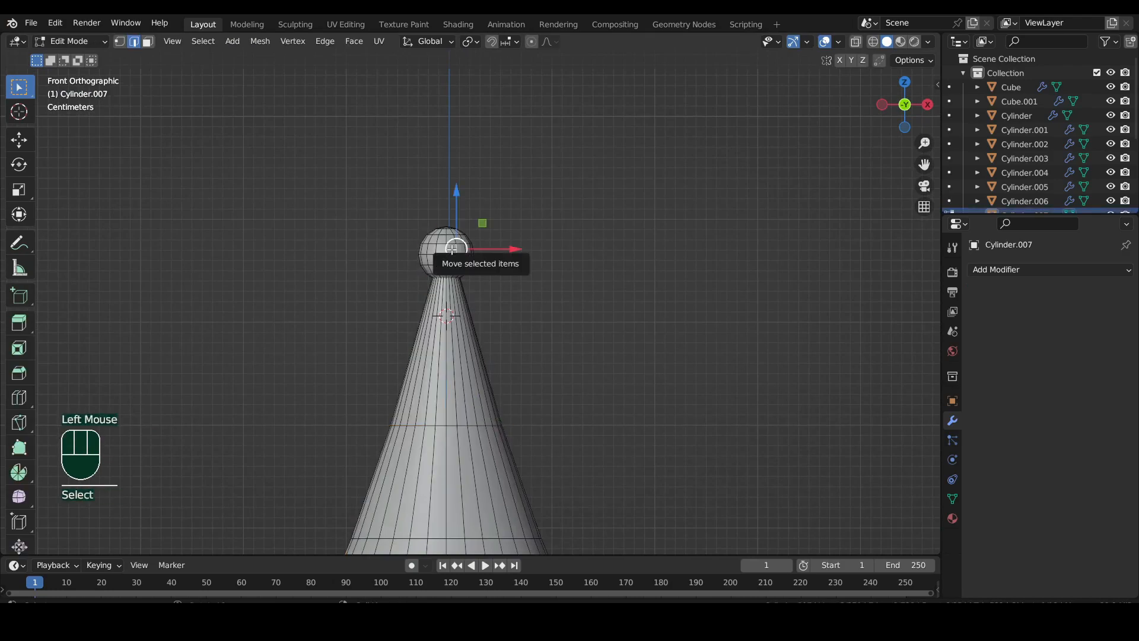
{"action": "key", "text": "l"}
{"action": "key", "text": "shift+s"}
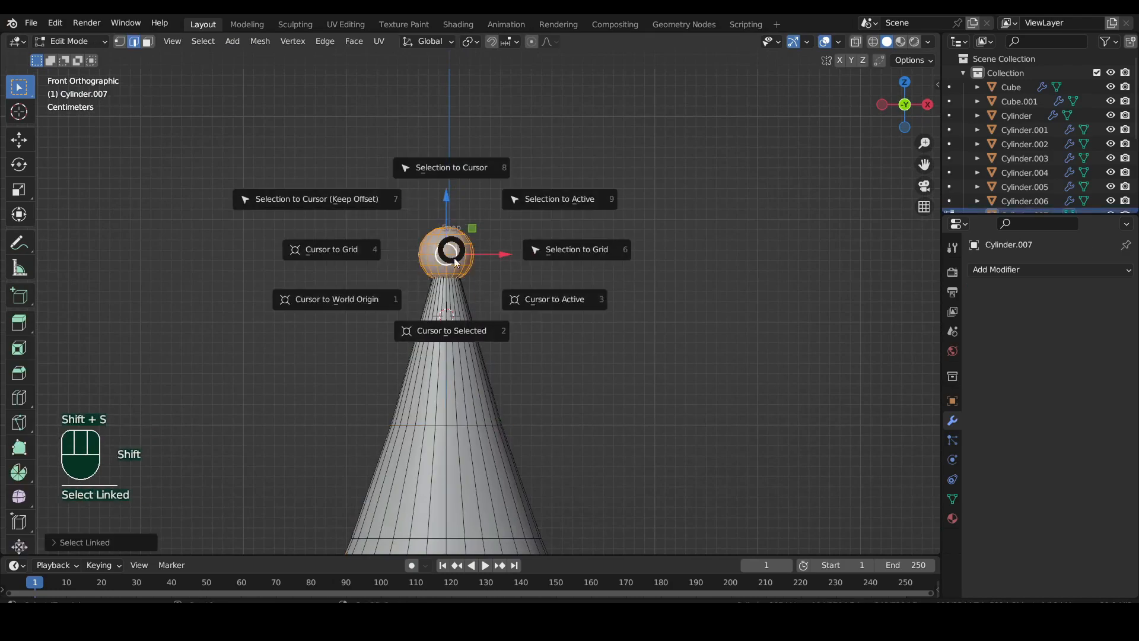
{"action": "left_click", "coordinate": [451, 331]}
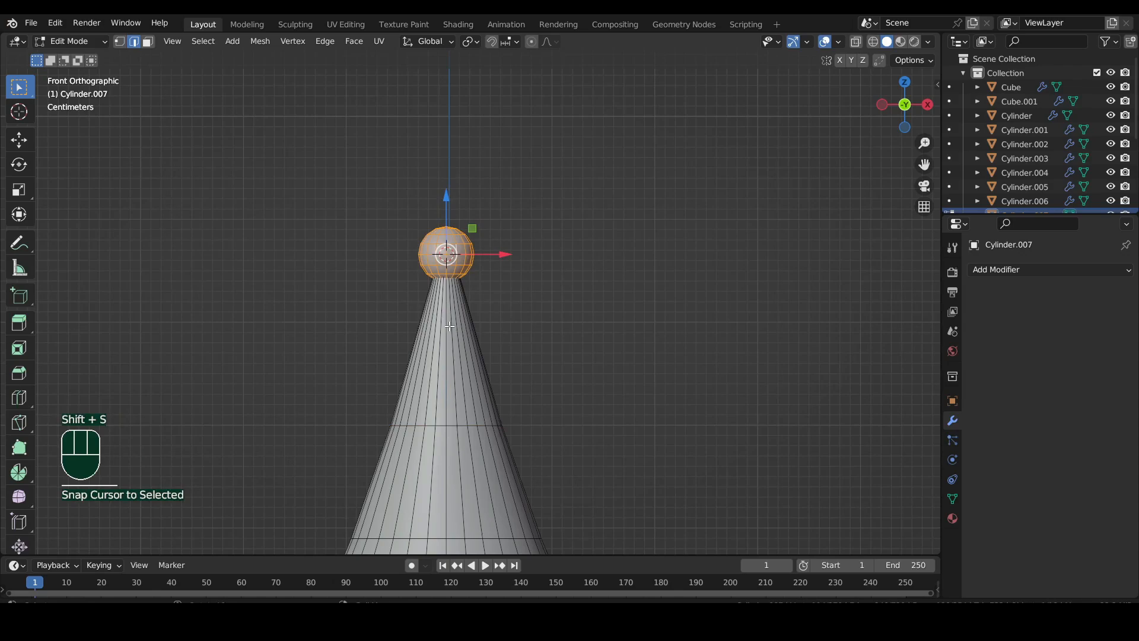
{"action": "key", "text": "shift+a"}
{"action": "left_click", "coordinate": [396, 392]}
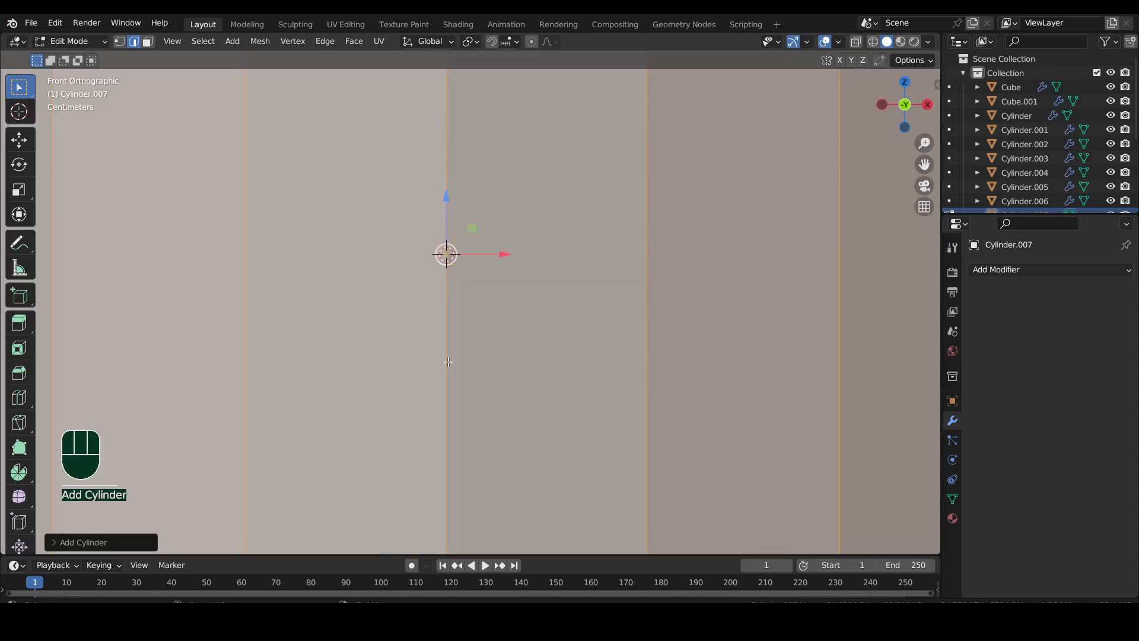
Set the new cylinder's vertex count to 6
{"action": "scroll", "coordinate": [403, 435], "scroll_direction": "down", "scroll_amount": 5}
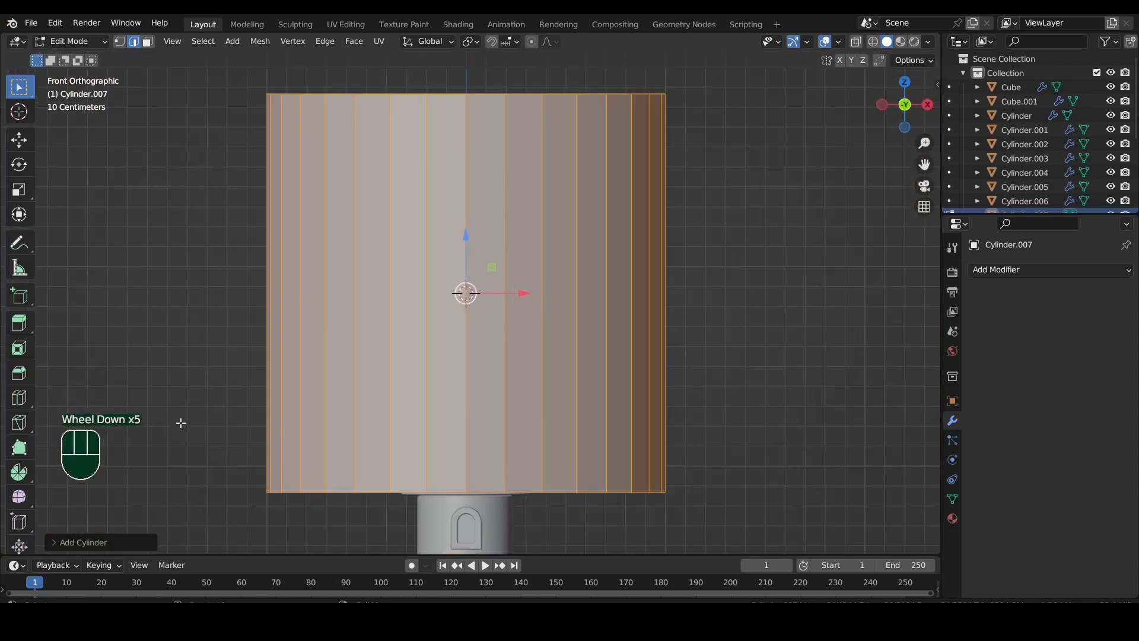
{"action": "left_click", "coordinate": [81, 543]}
{"action": "double_click", "coordinate": [188, 373]}
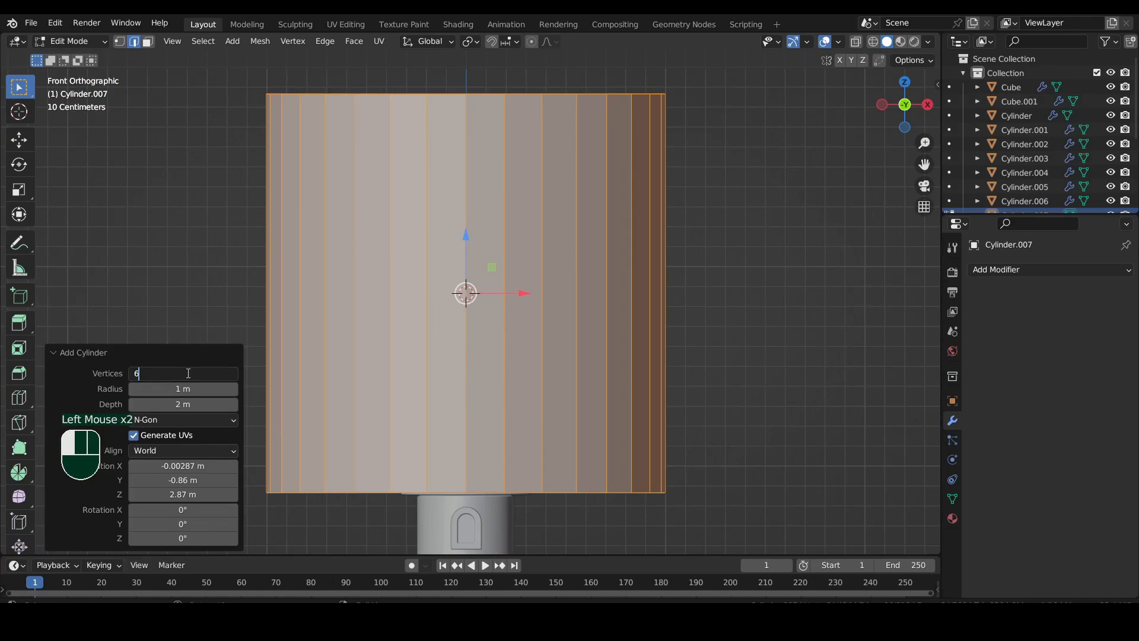
{"action": "key", "text": "Return"}
{"action": "left_click", "coordinate": [169, 354]}
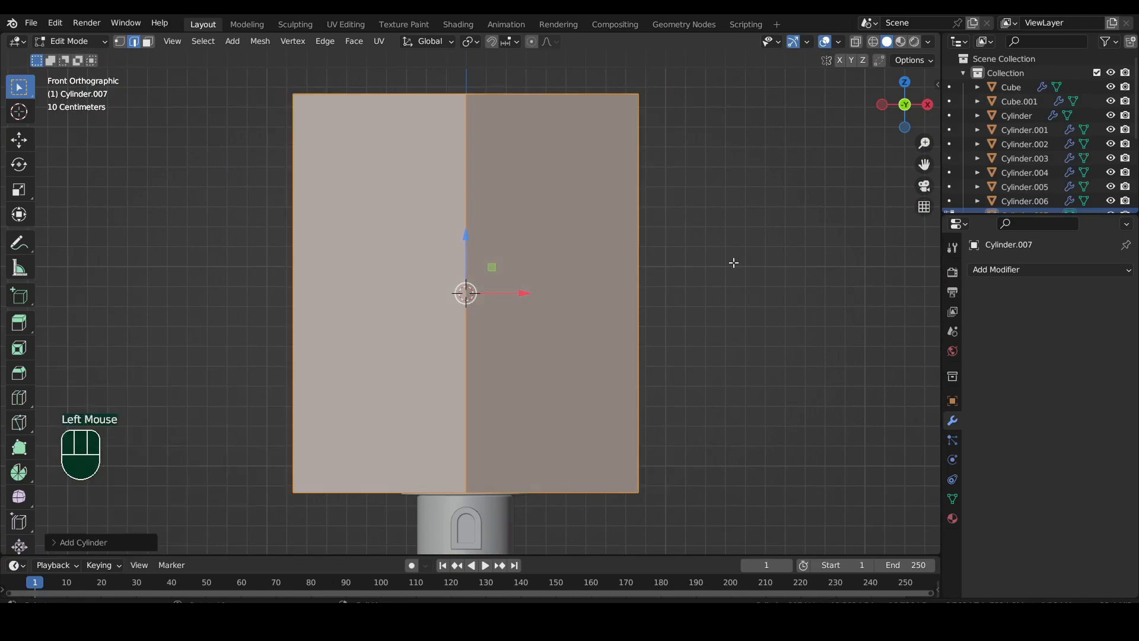
Shrink the six-sided cylinder, narrow it in X and Y into a thin pole, and raise it to stand above the spire's ball
{"action": "key", "text": "s"}
{"action": "left_click", "coordinate": [494, 284]}
{"action": "scroll", "coordinate": [522, 286], "scroll_direction": "up", "scroll_amount": 6}
{"action": "middle_click_drag", "start_coordinate": [554, 285], "coordinate": [556, 315], "text": "shift"}
{"action": "scroll", "coordinate": [555, 315], "scroll_direction": "up", "scroll_amount": 2}
{"action": "key", "text": "s"}
{"action": "key", "text": "shift+z"}
{"action": "left_click", "coordinate": [551, 290]}
{"action": "key", "text": "s"}
{"action": "key", "text": "shift+z"}
{"action": "left_click", "coordinate": [534, 287]}
{"action": "left_click_drag", "start_coordinate": [450, 269], "coordinate": [468, 155]}
Place the 3D cursor near the pole's upper end, add a plane there, and rotate it 90° about X
{"action": "middle_click_drag", "start_coordinate": [423, 201], "coordinate": [414, 219], "text": "shift"}
{"action": "scroll", "coordinate": [414, 219], "scroll_direction": "up", "scroll_amount": 7}
{"action": "right_click", "coordinate": [414, 219], "text": "shift"}
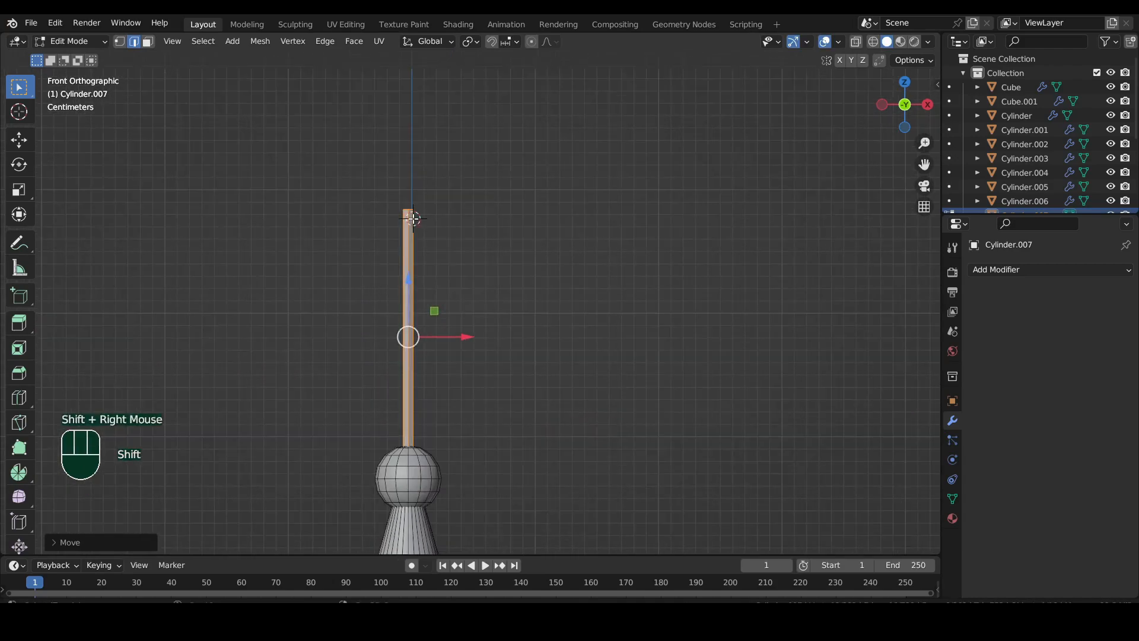
{"action": "key", "text": "shift+a"}
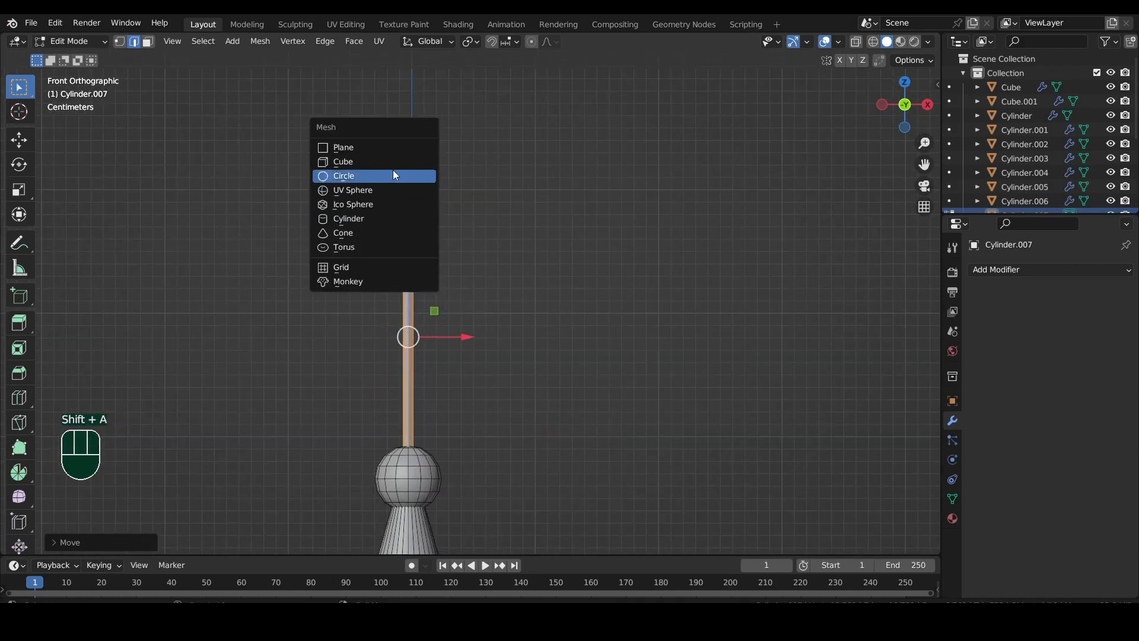
{"action": "left_click", "coordinate": [386, 152]}
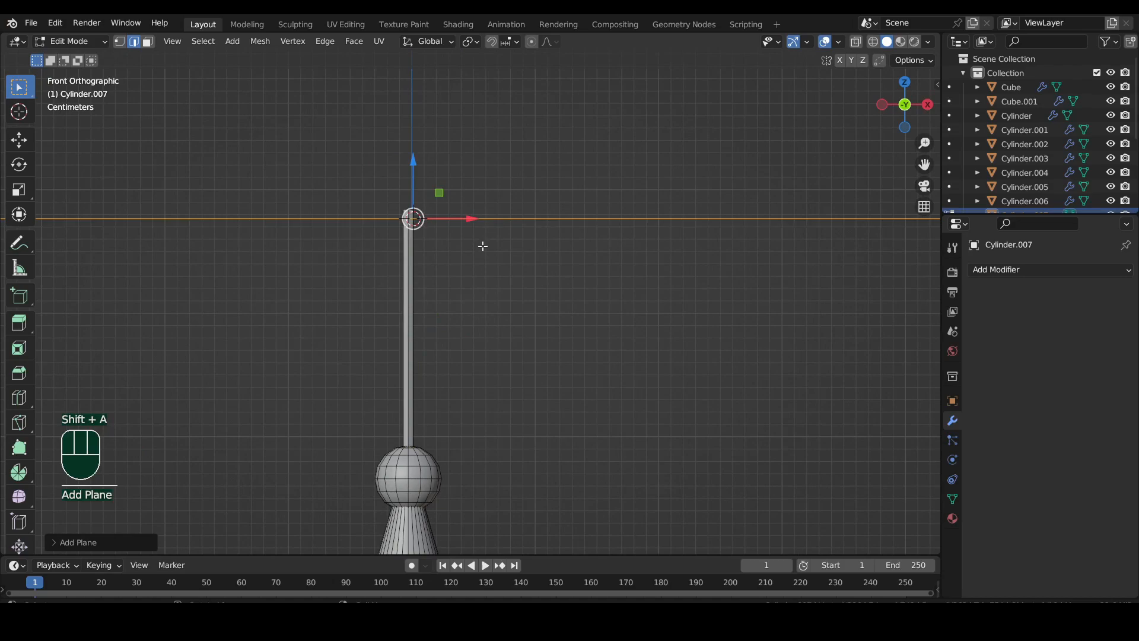
{"action": "type", "text": "r90x"}
{"action": "key", "text": "Return"}
Scale the plane down, flatten it along Z into a flag rectangle, and move it so one short side meets the pole
{"action": "key", "text": "s"}
{"action": "key", "text": "s"}
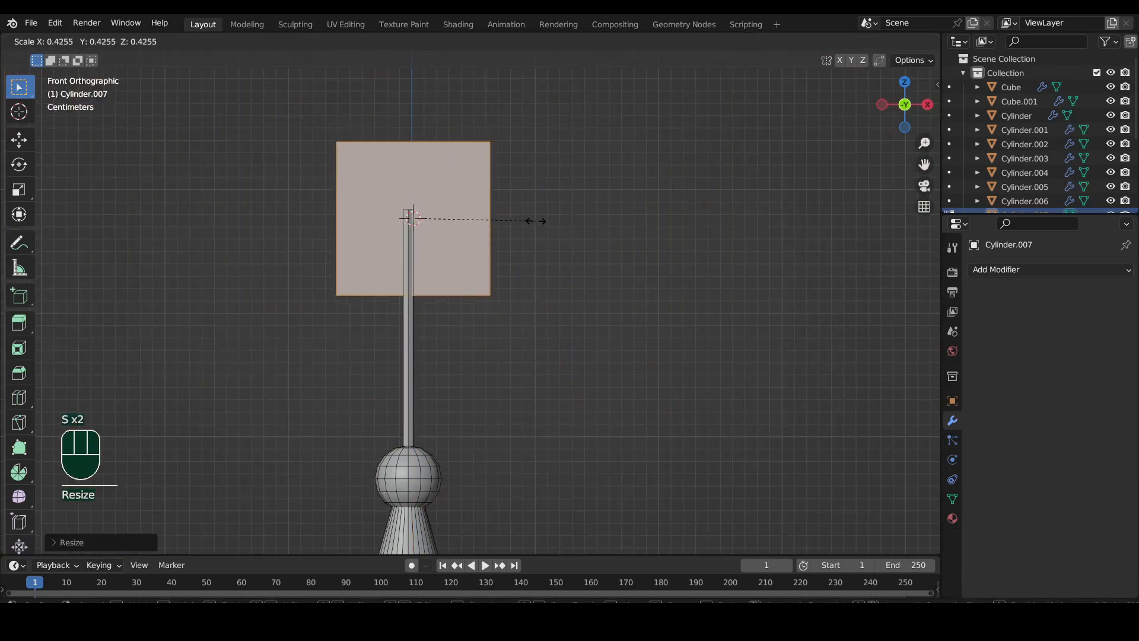
{"action": "key", "text": "z"}
{"action": "left_click", "coordinate": [464, 217]}
{"action": "left_click_drag", "start_coordinate": [414, 162], "coordinate": [414, 189]}
{"action": "left_click_drag", "start_coordinate": [463, 244], "coordinate": [518, 244]}
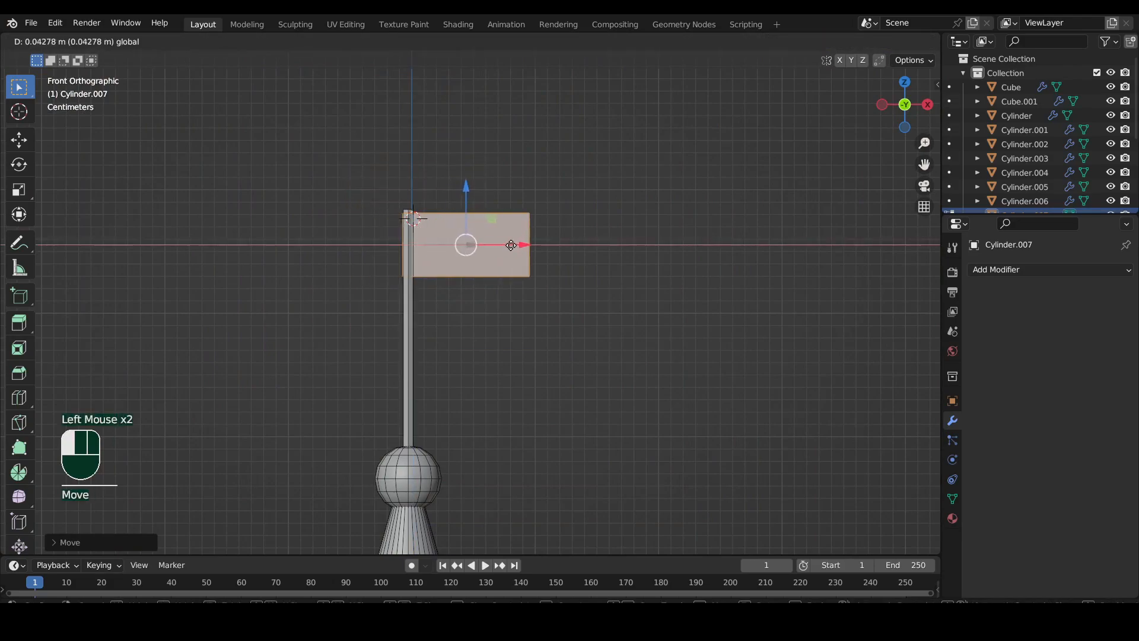
Scale the vertices of the flag's free end together to form a pointed pennant
{"action": "key", "text": "Tab"}
{"action": "key", "text": "1"}
{"action": "left_click_drag", "start_coordinate": [583, 175], "coordinate": [512, 317]}
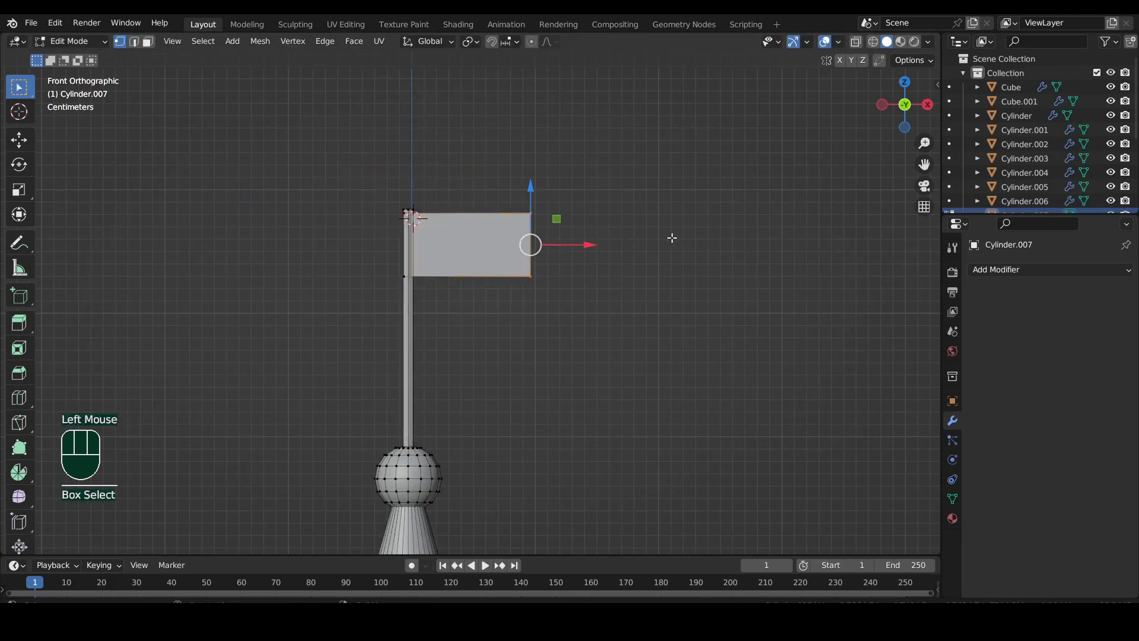
{"action": "key", "text": "s"}
{"action": "left_click", "coordinate": [494, 241]}
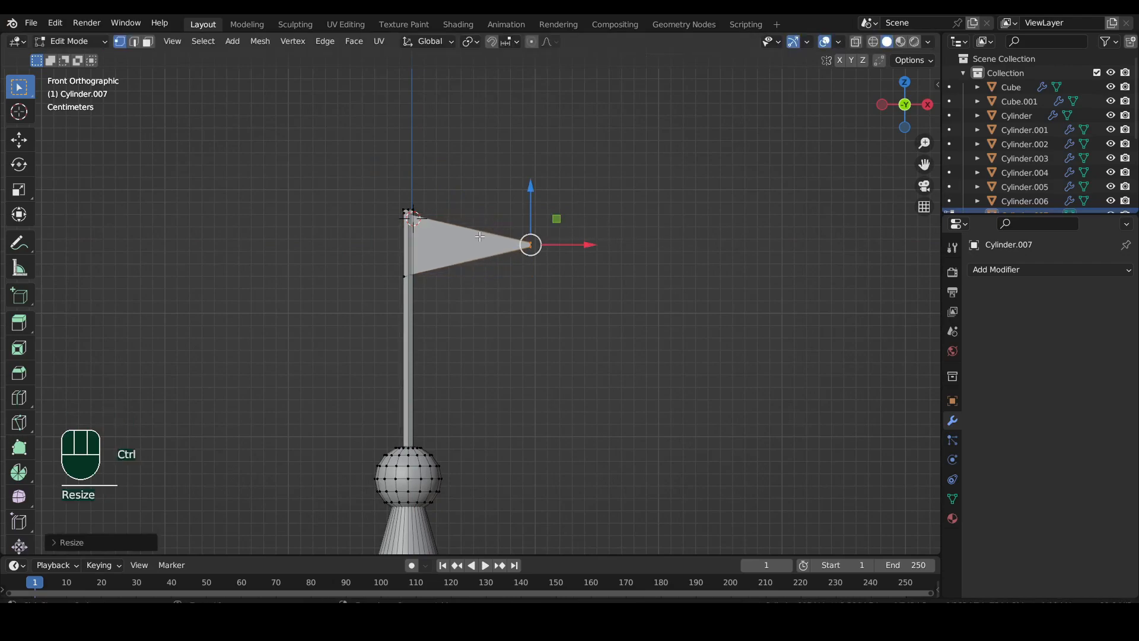
Add a centred vertical loop cut across the pennant and pull it forward along Y to bend the cloth
{"action": "key", "text": "ctrl+r"}
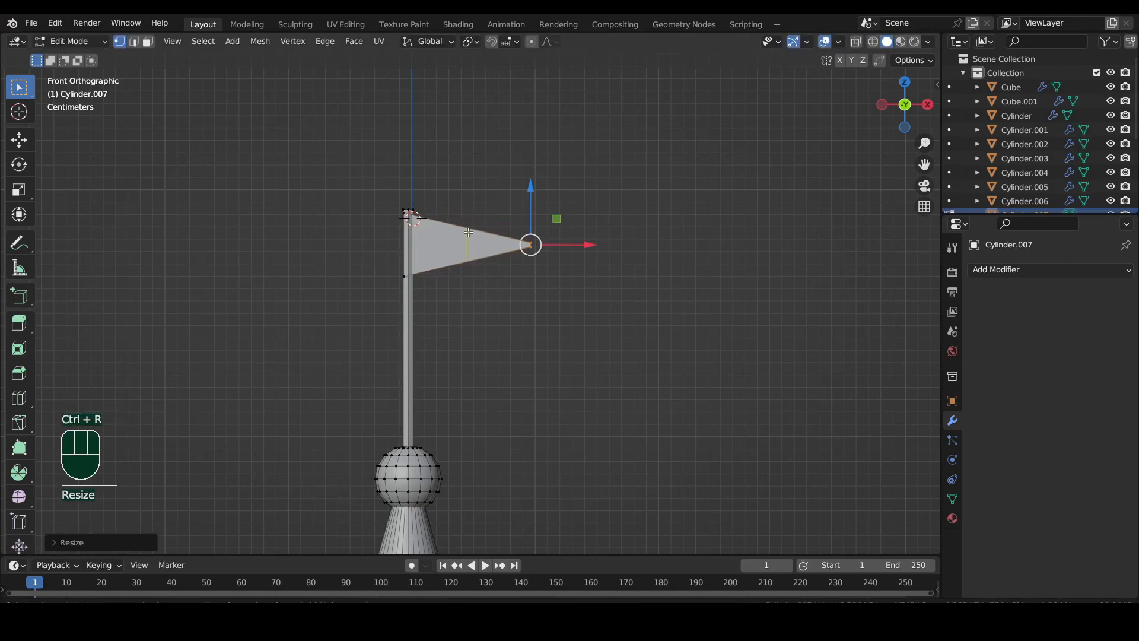
{"action": "left_click", "coordinate": [468, 232]}
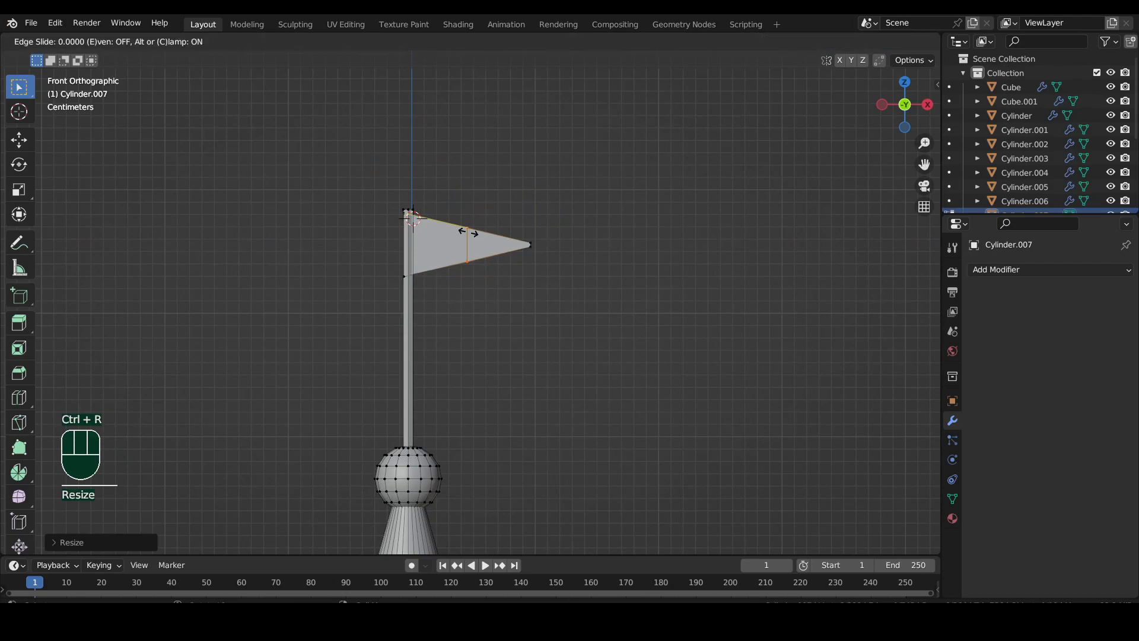
{"action": "left_click", "coordinate": [468, 232]}
{"action": "middle_click_drag", "start_coordinate": [468, 232], "coordinate": [449, 306]}
{"action": "scroll", "coordinate": [486, 246], "scroll_direction": "up", "scroll_amount": 2}
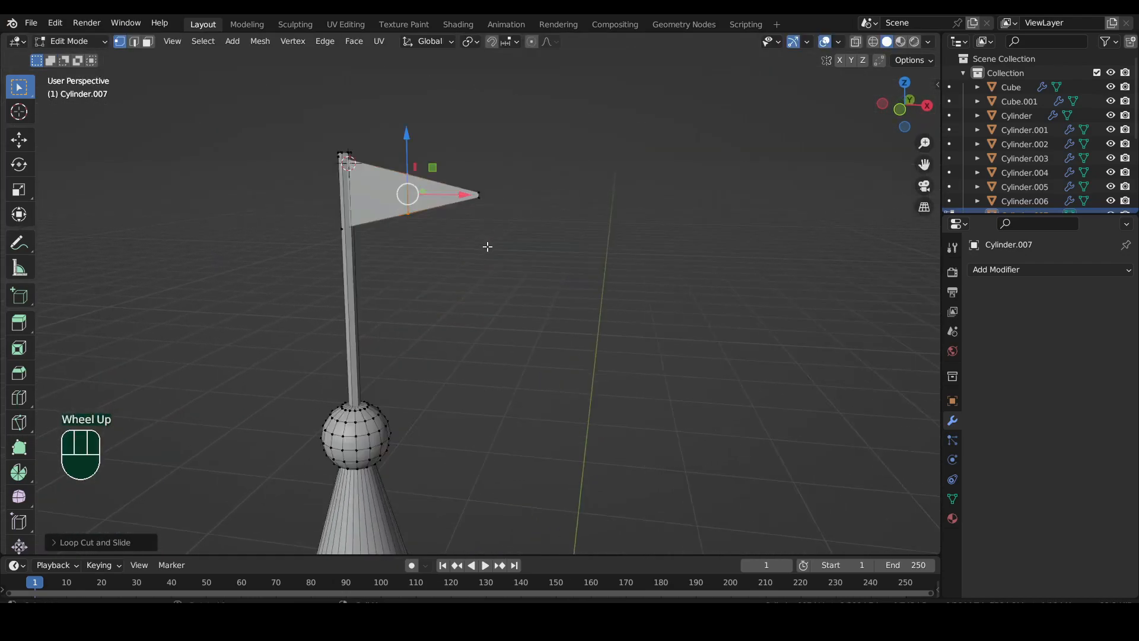
{"action": "middle_click_drag", "start_coordinate": [486, 246], "coordinate": [479, 269]}
{"action": "middle_click_drag", "start_coordinate": [449, 334], "coordinate": [438, 340]}
{"action": "left_click_drag", "start_coordinate": [312, 386], "coordinate": [291, 408]}
{"action": "middle_click_drag", "start_coordinate": [339, 366], "coordinate": [350, 353]}
Bevel the pennant's middle loop to round its bend
{"action": "key", "text": "ctrl+b"}
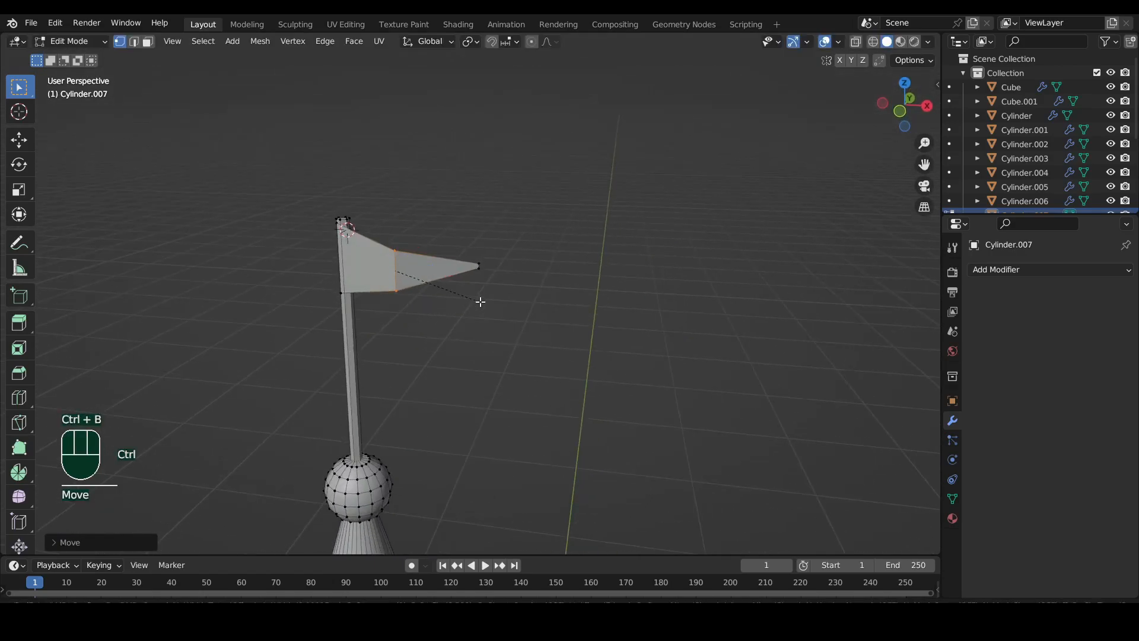
{"action": "left_click", "coordinate": [518, 291]}
{"action": "mouse_move", "coordinate": [474, 297]}
{"action": "middle_mouse_down"}
{"action": "mouse_move", "coordinate": [461, 305]}
{"action": "mouse_move", "coordinate": [488, 286]}
{"action": "middle_mouse_up"}
Select the whole pennant, nudge it slightly along Y, and shade its faces smooth
{"action": "key", "text": "ctrl+l"}
{"action": "middle_click_drag", "start_coordinate": [437, 349], "coordinate": [453, 336]}
{"action": "left_click_drag", "start_coordinate": [398, 357], "coordinate": [401, 354]}
{"action": "key", "text": "3"}
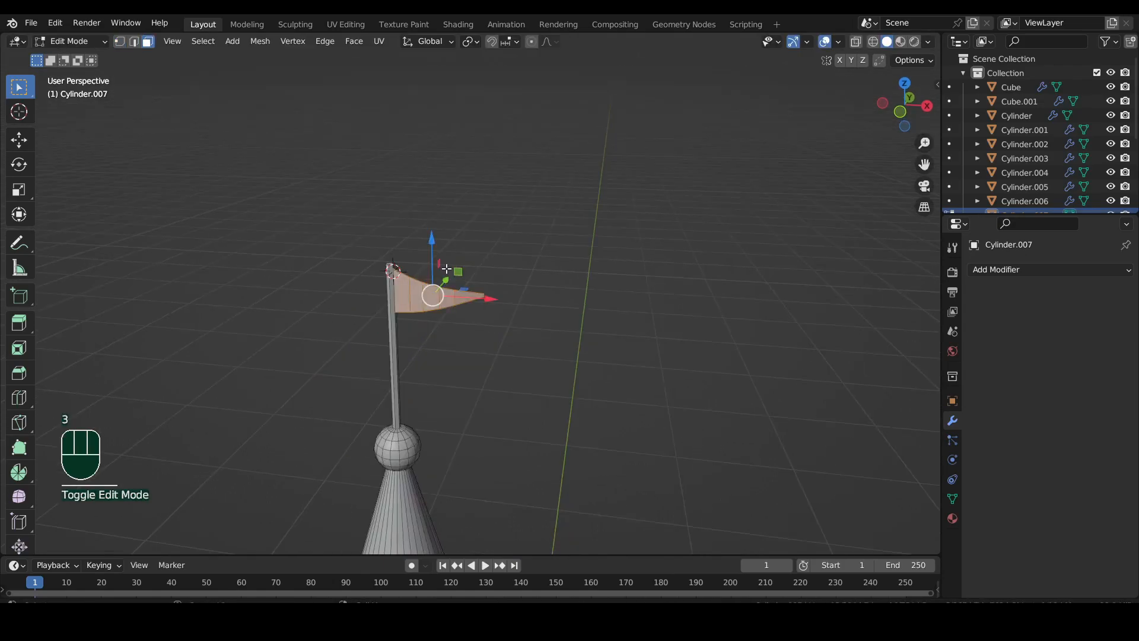
{"action": "right_click", "coordinate": [446, 269]}
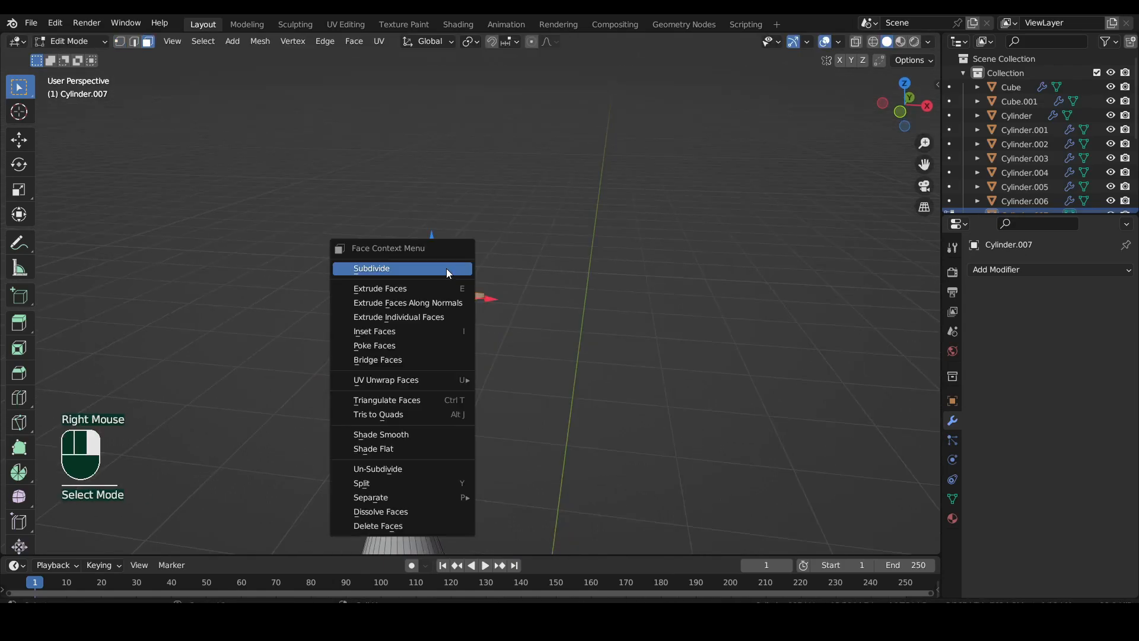
{"action": "left_click", "coordinate": [395, 434]}
{"action": "key", "text": "Tab"}
In front view, duplicate the front tower's uppermost ring and place the copy on the left side of the main roof
{"action": "left_click", "coordinate": [907, 105]}
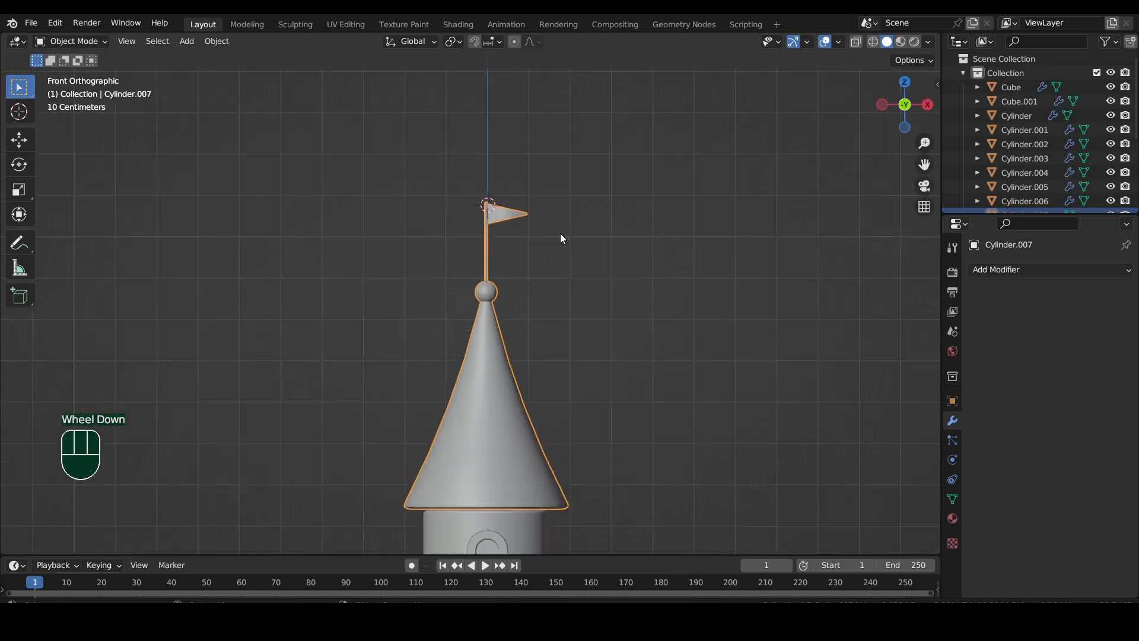
{"action": "scroll", "coordinate": [564, 231], "scroll_direction": "down", "scroll_amount": 5}
{"action": "scroll", "coordinate": [546, 301], "scroll_direction": "up", "scroll_amount": 2}
{"action": "middle_click_drag", "start_coordinate": [546, 302], "coordinate": [563, 196], "text": "shift"}
{"action": "scroll", "coordinate": [573, 289], "scroll_direction": "up", "scroll_amount": 3}
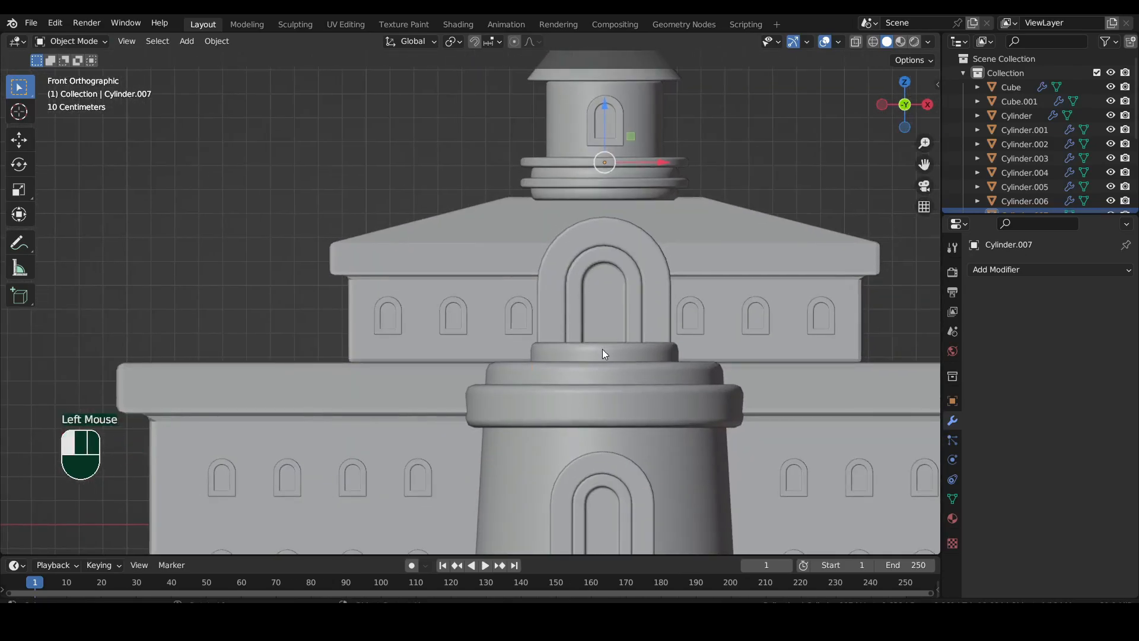
{"action": "left_click", "coordinate": [603, 351]}
{"action": "key", "text": "shift+d"}
{"action": "left_click", "coordinate": [347, 347]}
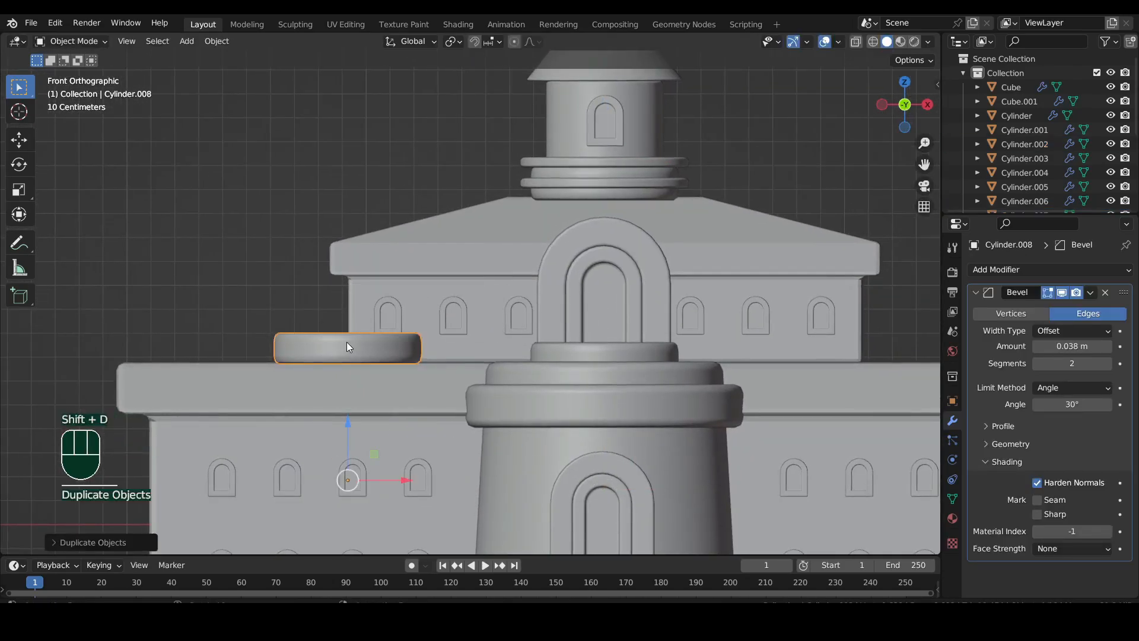
Set the copied ring's origin to its geometry and lower the ring slightly onto the roof
{"action": "right_click", "coordinate": [383, 341]}
{"action": "mouse_move", "coordinate": [374, 342]}
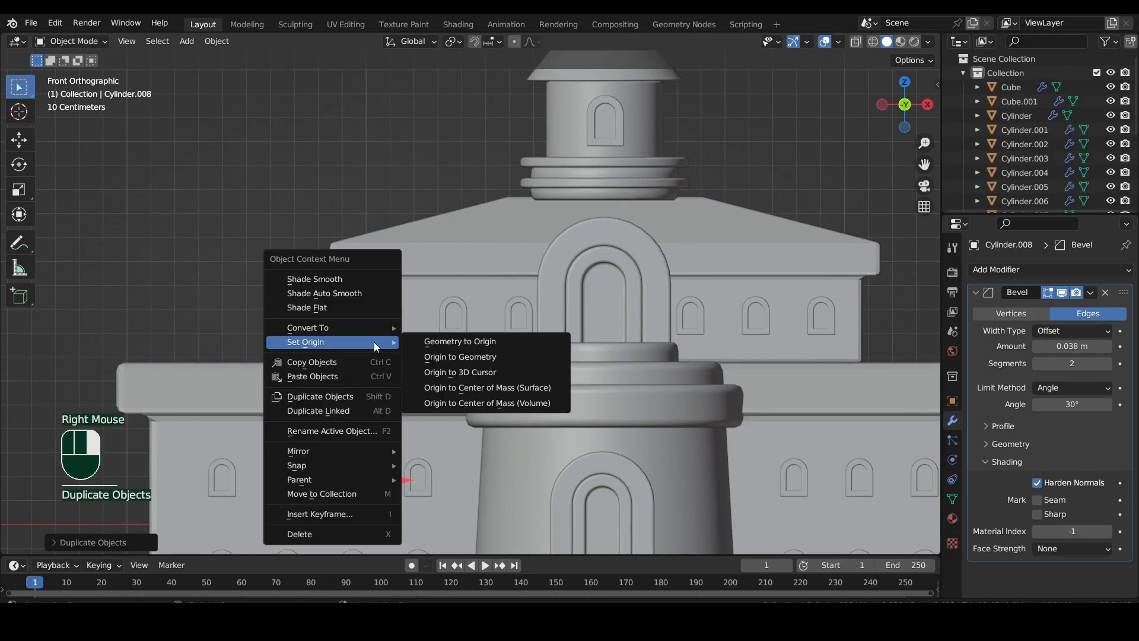
{"action": "left_click", "coordinate": [450, 354]}
{"action": "left_click_drag", "start_coordinate": [347, 315], "coordinate": [347, 319]}
Scale the copied ring's mesh down in X and Y only, keeping its height
{"action": "key", "text": "Tab"}
{"action": "key", "text": "s"}
{"action": "key", "text": "shift+z"}
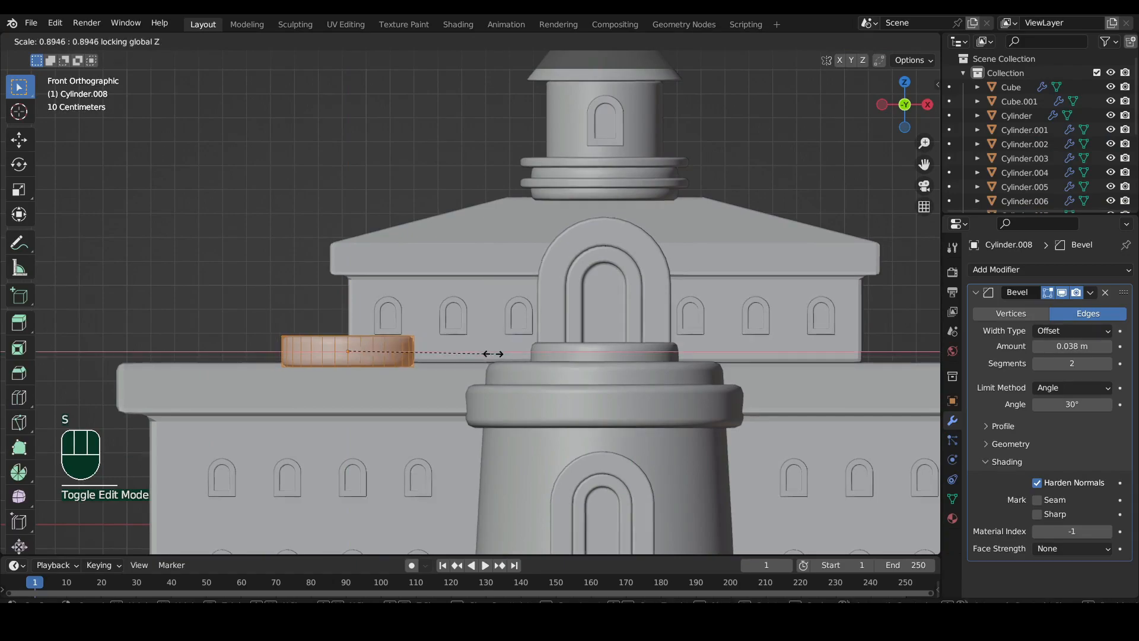
{"action": "left_click", "coordinate": [446, 350]}
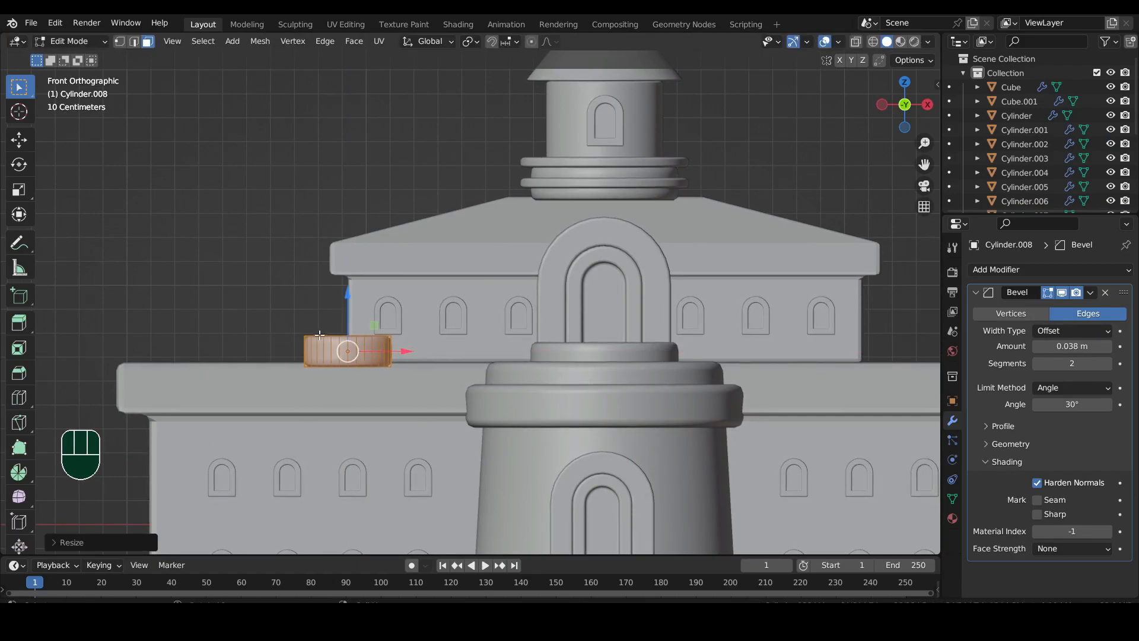
In wireframe, raise the ring's upper vertices to stretch it into a tall drum reaching the upper roof's edge
{"action": "key", "text": "shift+z"}
{"action": "key", "text": "1"}
{"action": "left_click_drag", "start_coordinate": [232, 303], "coordinate": [439, 351]}
{"action": "left_click_drag", "start_coordinate": [361, 311], "coordinate": [360, 216]}
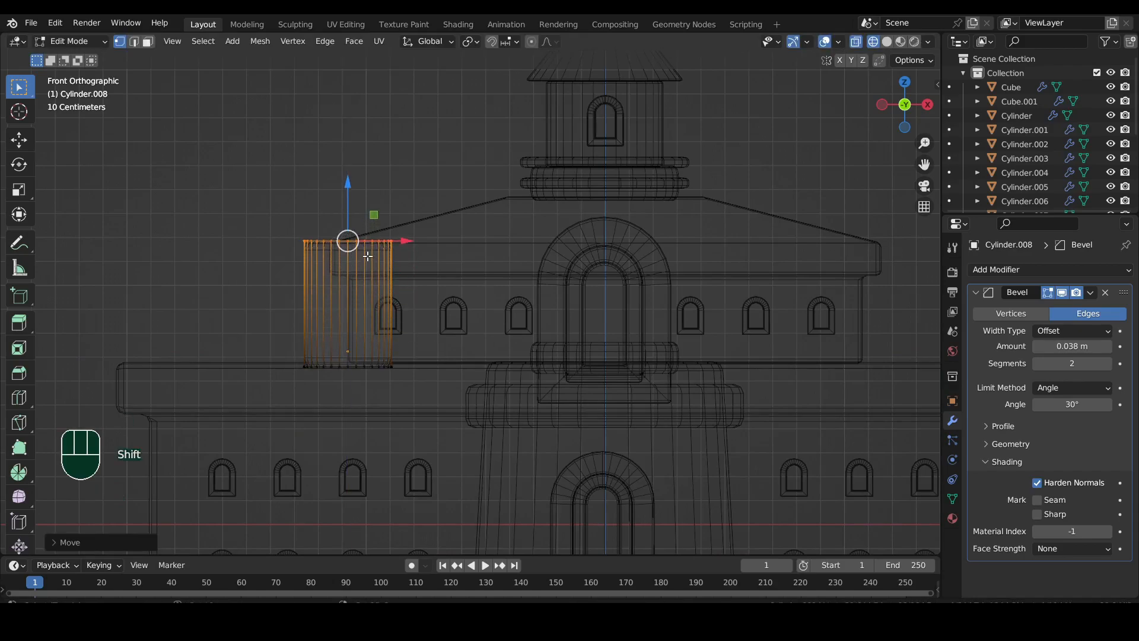
{"action": "key", "text": "shift+z"}
Reduce the side drum's bevel amount to 0.024 m
{"action": "key", "text": "Tab"}
{"action": "middle_click_drag", "start_coordinate": [368, 257], "coordinate": [405, 310]}
{"action": "left_click_drag", "start_coordinate": [1082, 347], "coordinate": [1053, 347], "text": "shift"}
{"action": "middle_click_drag", "start_coordinate": [522, 315], "coordinate": [436, 291]}
{"action": "scroll", "coordinate": [425, 305], "scroll_direction": "up", "scroll_amount": 1}
Add a horizontal loop cut around the middle of the side drum and scale it in slightly for a narrower waist
{"action": "key", "text": "Tab"}
{"action": "key", "text": "ctrl+r"}
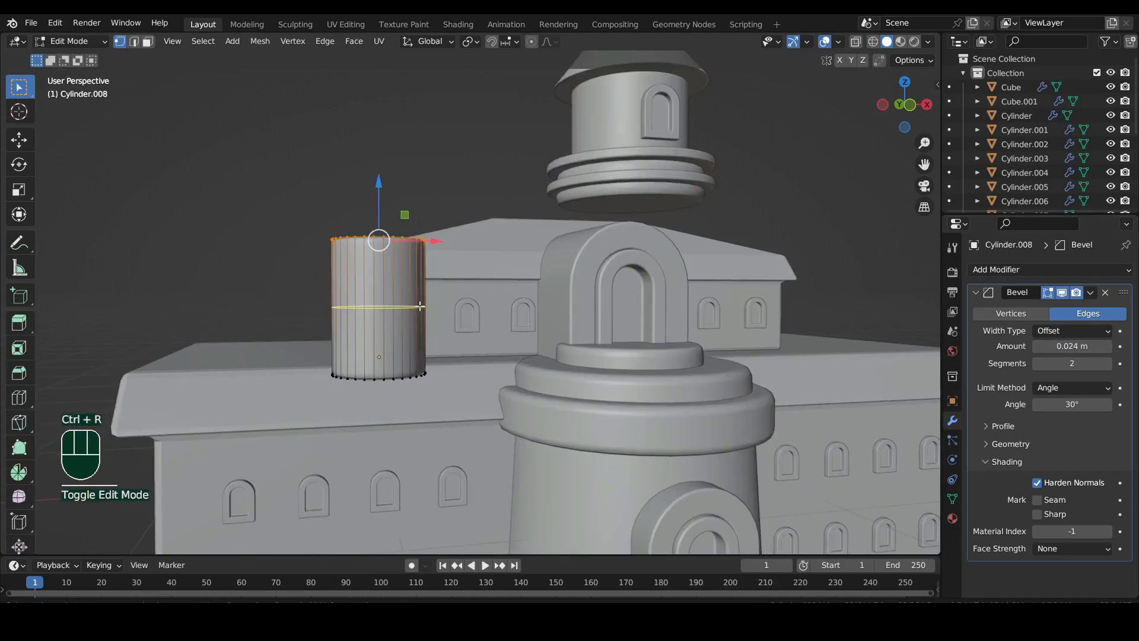
{"action": "left_click", "coordinate": [420, 306]}
{"action": "key", "text": "s"}
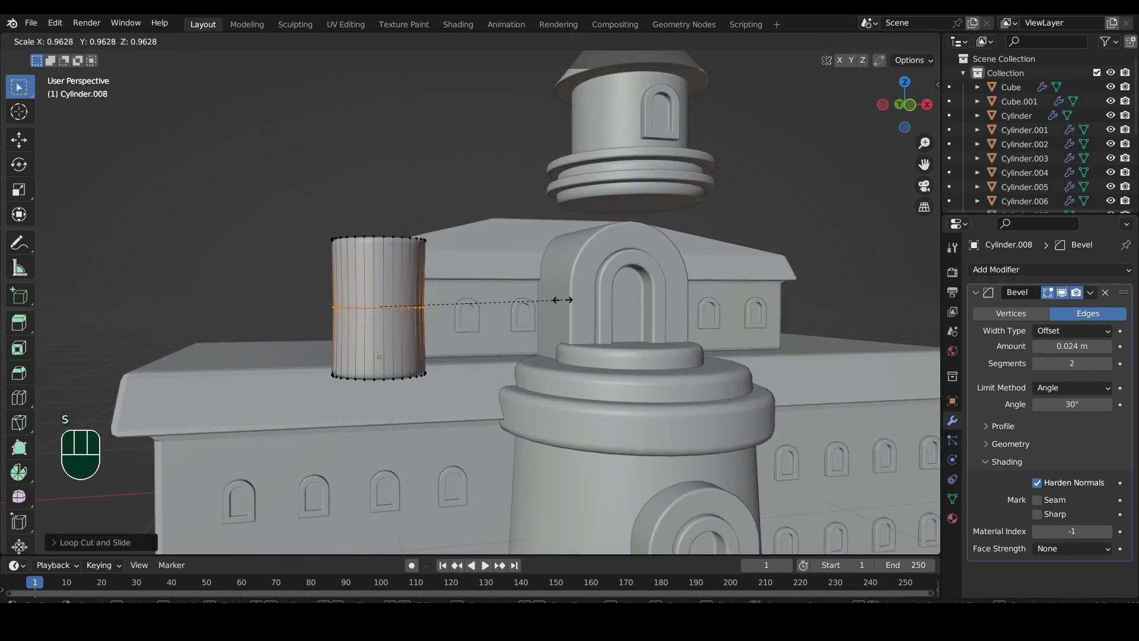
{"action": "left_click", "coordinate": [521, 296]}
{"action": "key", "text": "Tab"}
{"action": "scroll", "coordinate": [439, 280], "scroll_direction": "down", "scroll_amount": 1}
{"action": "scroll", "coordinate": [435, 278], "scroll_direction": "down", "scroll_amount": 3}
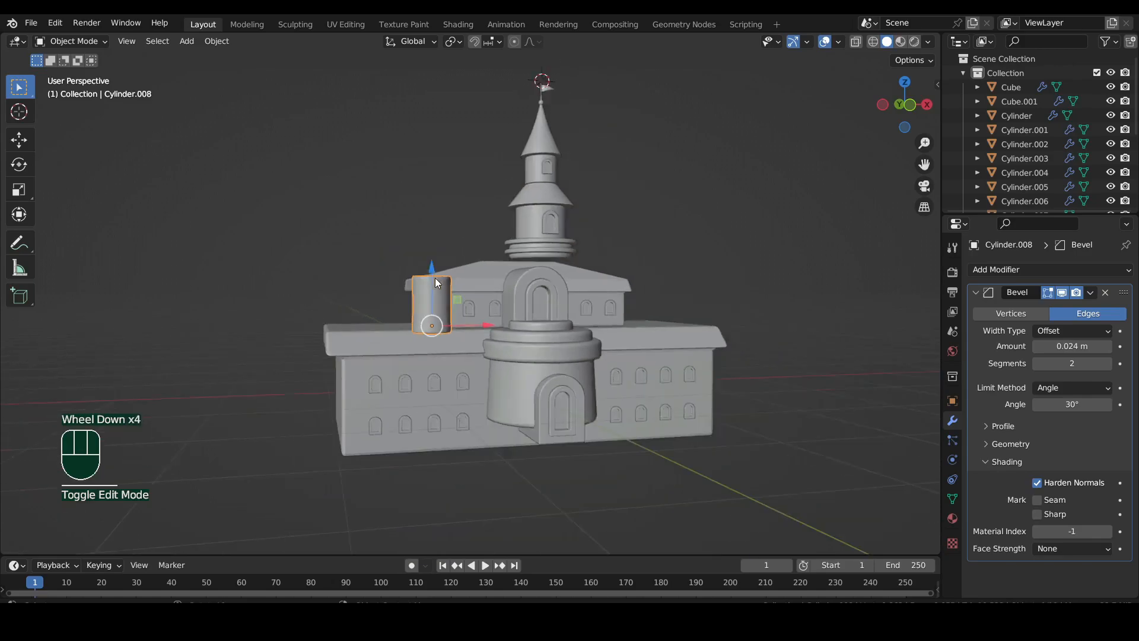
In front view, duplicate the flagged spire onto the side drum and set the copy's origin to its geometry
{"action": "middle_click_drag", "start_coordinate": [435, 278], "coordinate": [523, 178]}
{"action": "left_click", "coordinate": [555, 145]}
{"action": "left_click", "coordinate": [905, 113]}
{"action": "scroll", "coordinate": [586, 293], "scroll_direction": "up", "scroll_amount": 3, "text": "shift"}
{"action": "scroll", "coordinate": [586, 279], "scroll_direction": "up", "scroll_amount": 2}
{"action": "key", "text": "shift+d"}
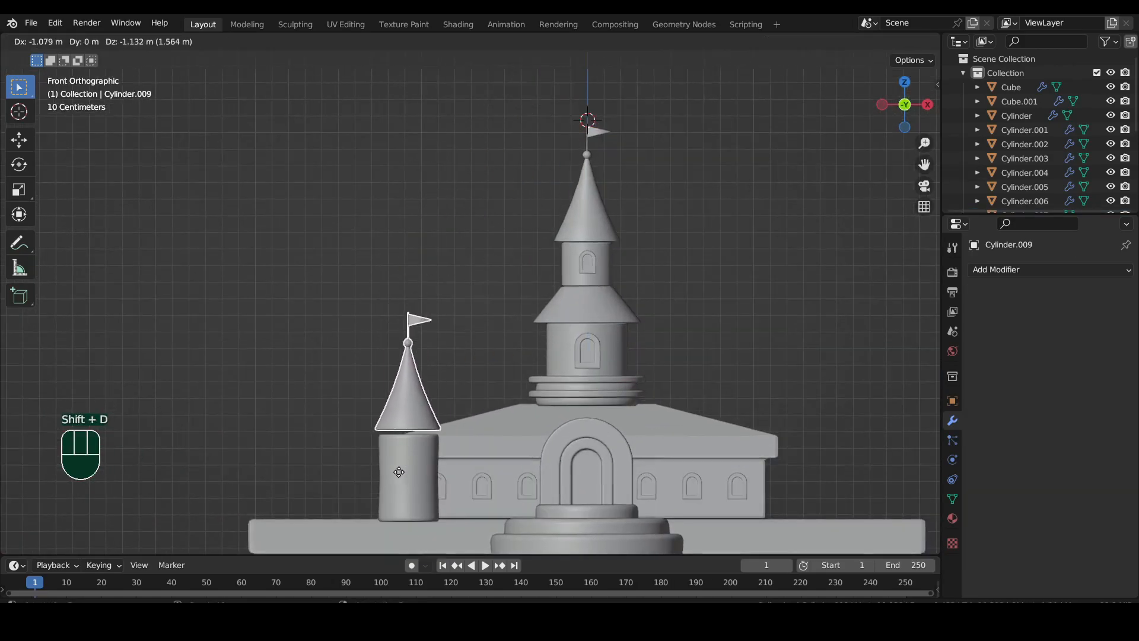
{"action": "left_click", "coordinate": [401, 475]}
{"action": "right_click", "coordinate": [401, 474]}
{"action": "mouse_move", "coordinate": [408, 400]}
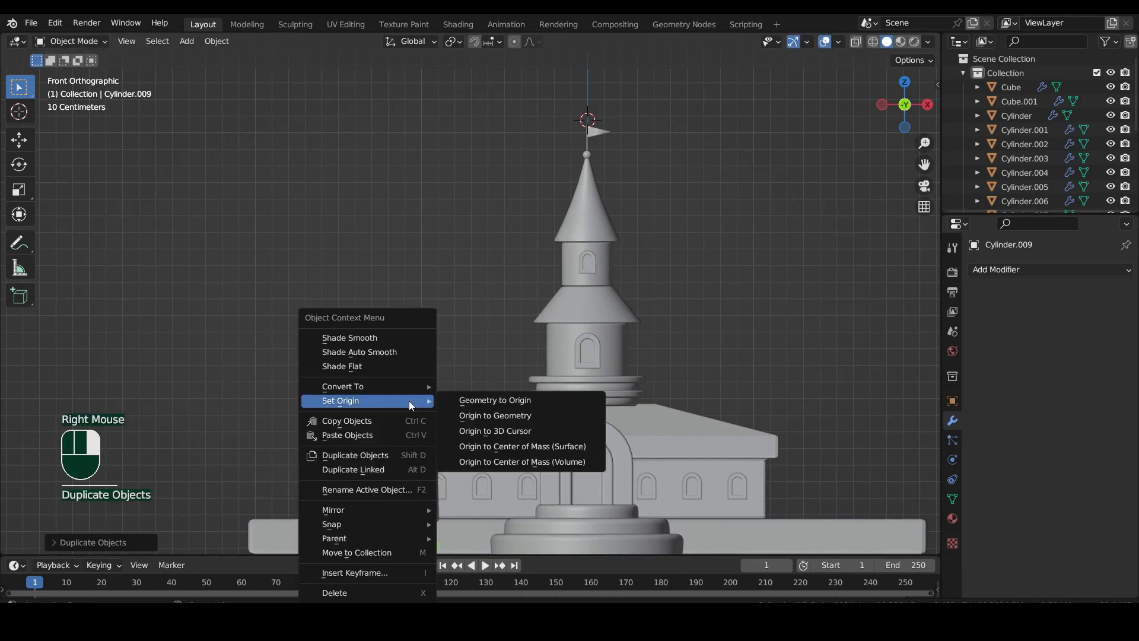
{"action": "left_click", "coordinate": [475, 415]}
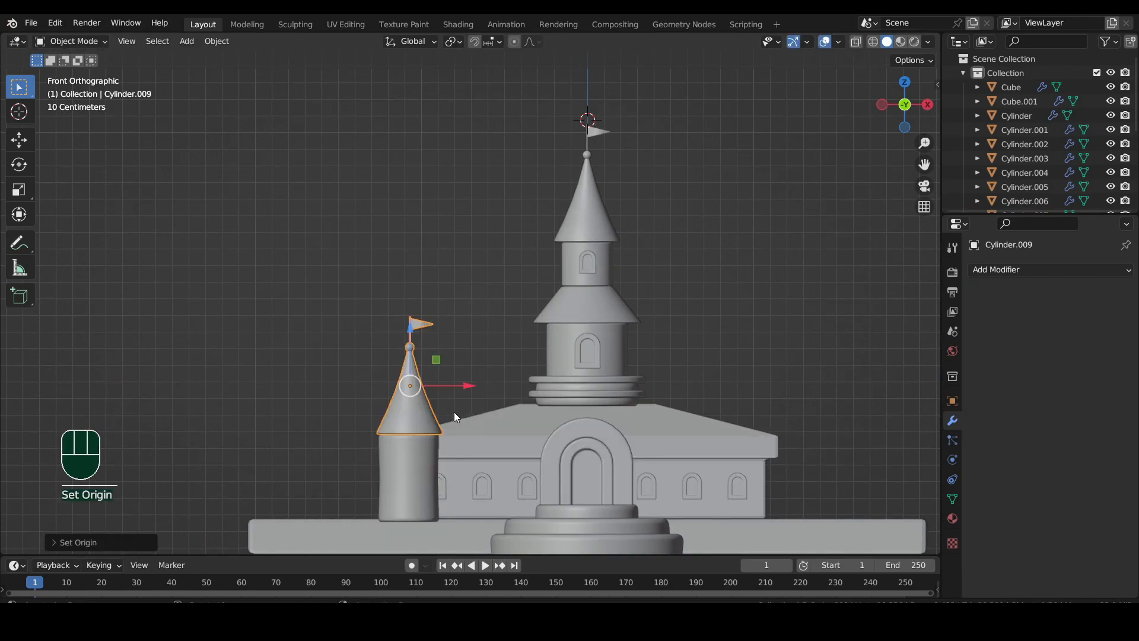
Widen the copied spire in X and Y only so its eaves overhang the side drum
{"action": "scroll", "coordinate": [453, 405], "scroll_direction": "up", "scroll_amount": 2}
{"action": "middle_click_drag", "start_coordinate": [453, 404], "coordinate": [478, 322], "text": "shift"}
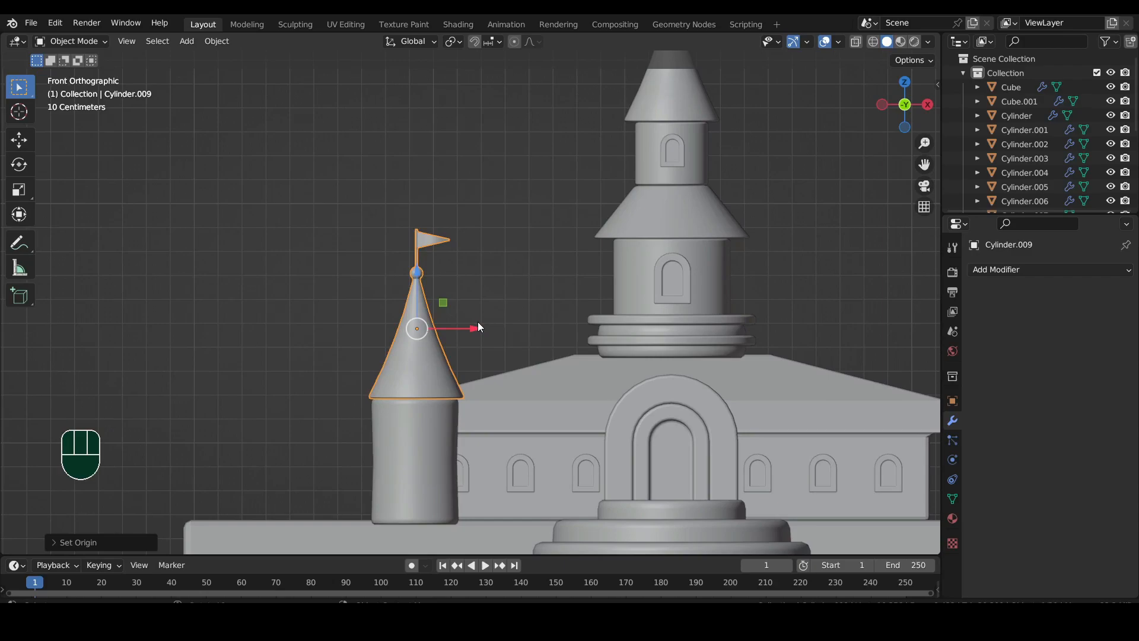
{"action": "key", "text": "s"}
{"action": "key", "text": "shift+z"}
{"action": "left_click", "coordinate": [477, 312]}
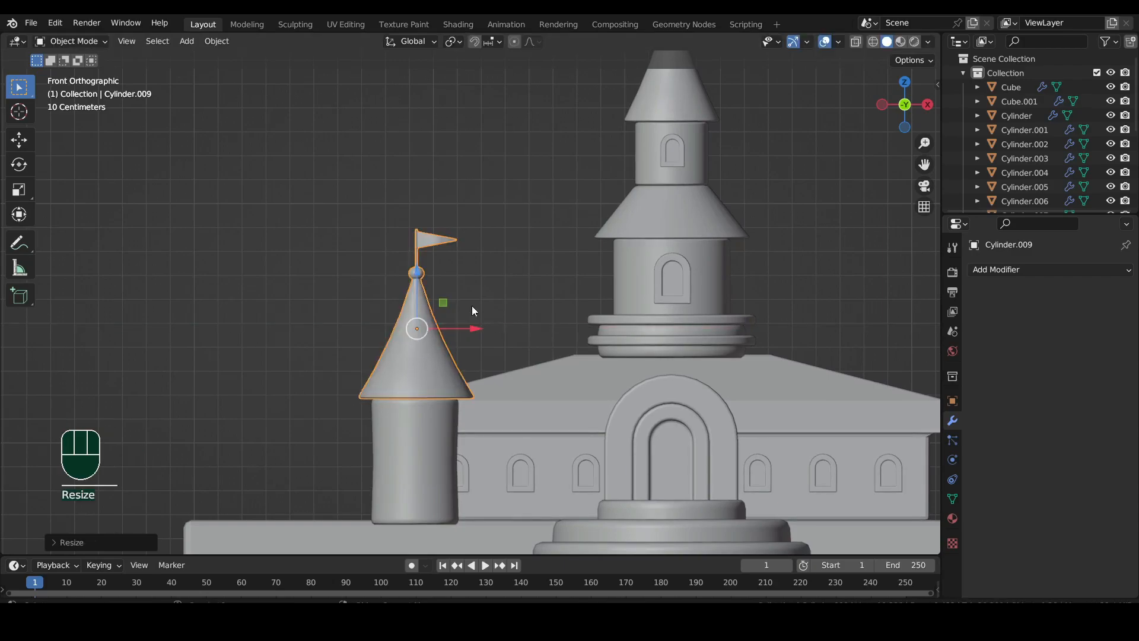
Scale the copied spire's ball down to about 0.83 in X and Y to restore its round shape
{"action": "key", "text": "Tab"}
{"action": "key", "text": "l"}
{"action": "key", "text": "s"}
{"action": "key", "text": "x"}
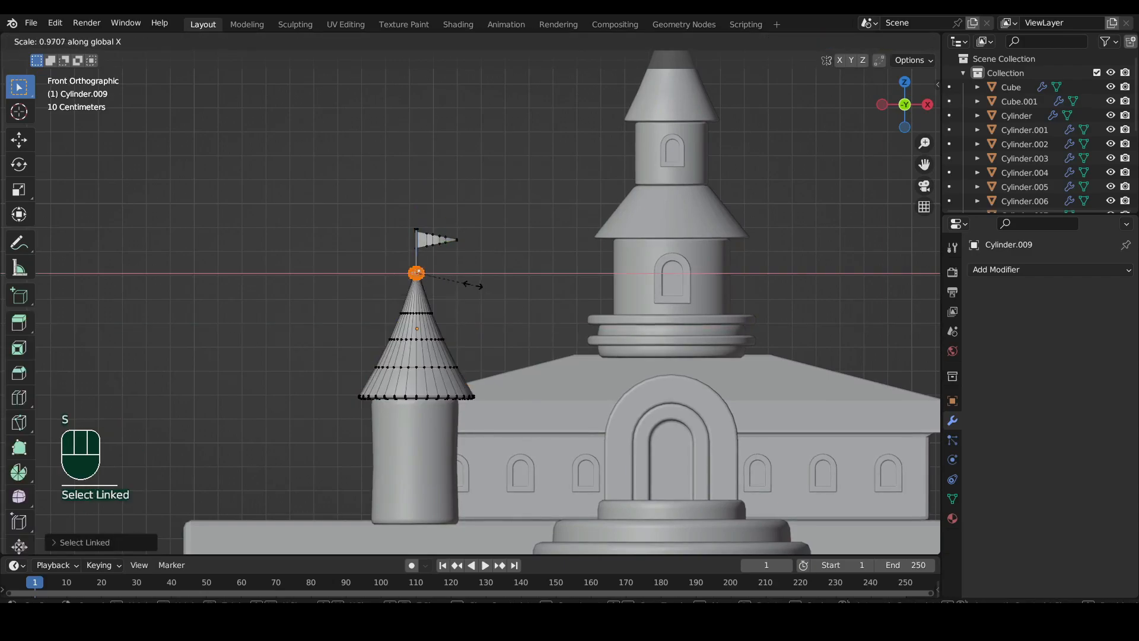
{"action": "key", "text": "x"}
{"action": "key", "text": "x"}
{"action": "key", "text": "shift+z"}
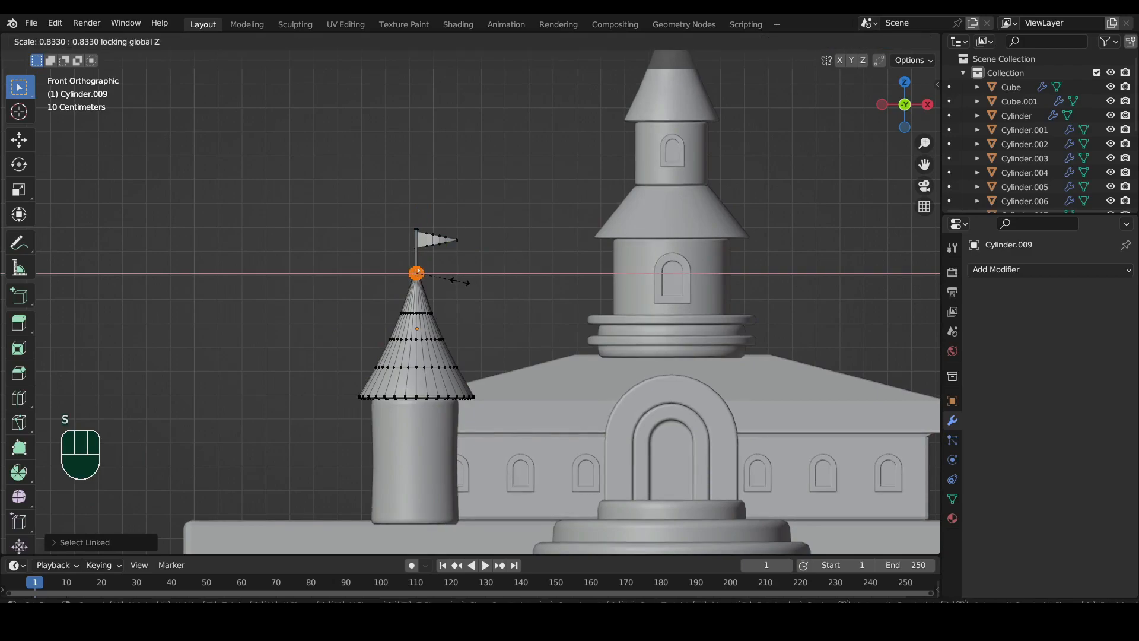
{"action": "left_click", "coordinate": [460, 281]}
{"action": "key", "text": "Tab"}
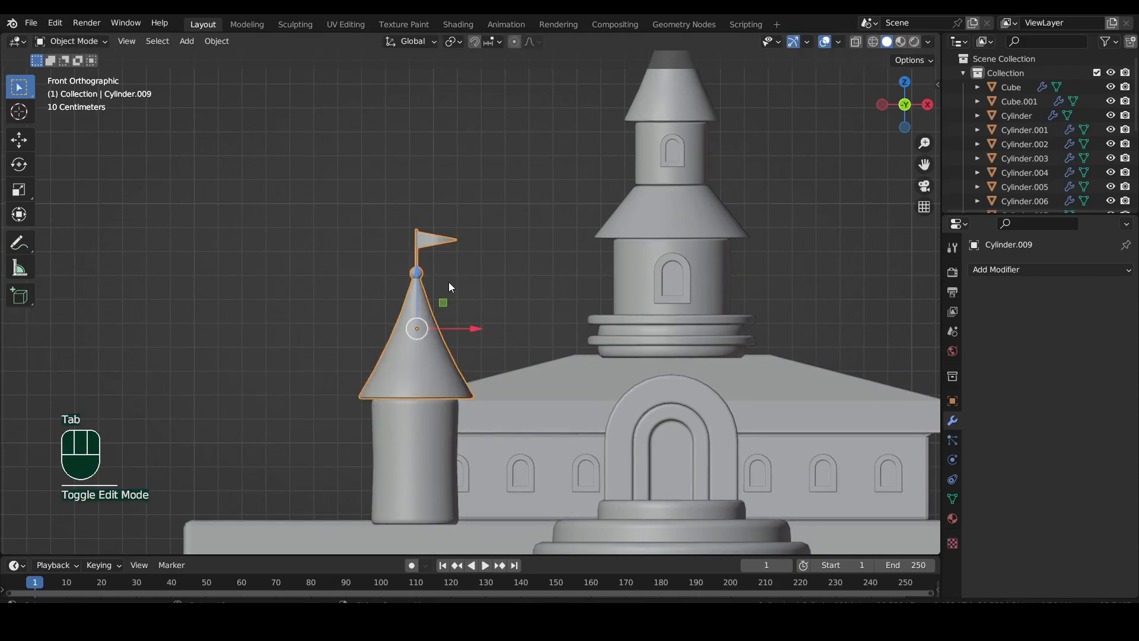
Select the side drum with its spire and move them back along Y onto the main roof, beside the upper storey's front corner
{"action": "left_click", "coordinate": [423, 446], "text": "shift"}
{"action": "left_click", "coordinate": [904, 82]}
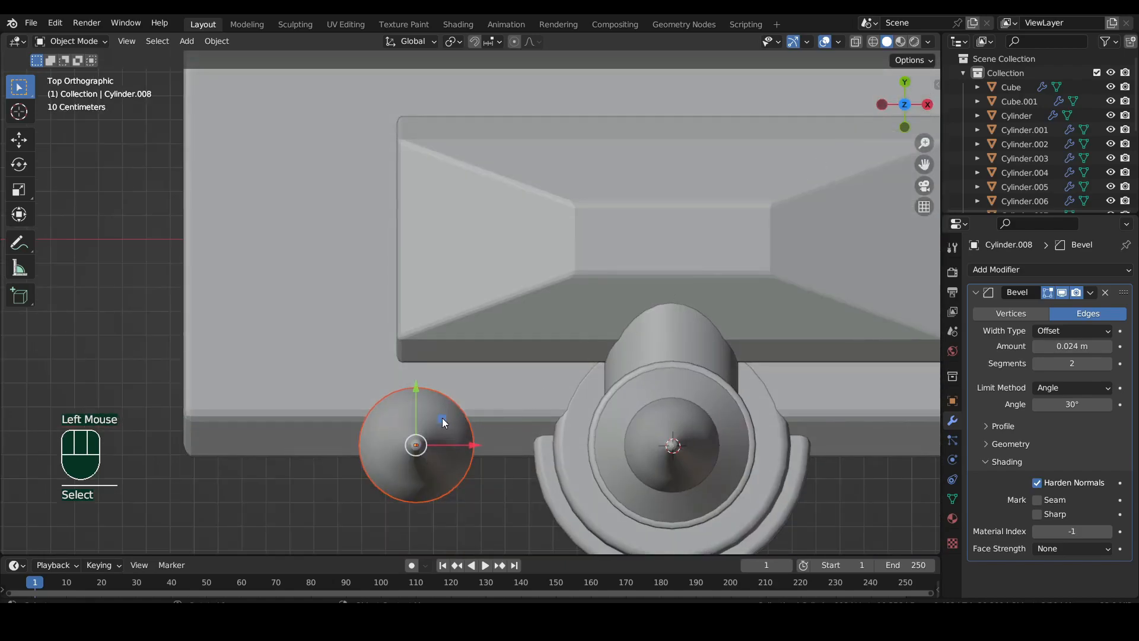
{"action": "left_click_drag", "start_coordinate": [416, 416], "coordinate": [409, 333]}
{"action": "key", "text": "shift+z"}
{"action": "key", "text": "shift+z"}
Select all parts of the central turret, including its rings, roofs, windows and spire, and move them back along Y onto the upper roof's centre
{"action": "mouse_move", "coordinate": [410, 332]}
{"action": "middle_mouse_down"}
{"action": "mouse_move", "coordinate": [504, 231]}
{"action": "mouse_move", "coordinate": [460, 267]}
{"action": "mouse_move", "coordinate": [573, 272]}
{"action": "middle_mouse_up"}
{"action": "left_click", "coordinate": [573, 272]}
{"action": "scroll", "coordinate": [574, 274], "scroll_direction": "up", "scroll_amount": 2}
{"action": "left_click", "coordinate": [635, 309], "text": "shift"}
{"action": "left_click", "coordinate": [634, 318], "text": "shift"}
{"action": "left_click", "coordinate": [635, 327], "text": "shift"}
{"action": "left_click", "coordinate": [652, 280], "text": "shift"}
{"action": "left_click", "coordinate": [642, 196], "text": "shift"}
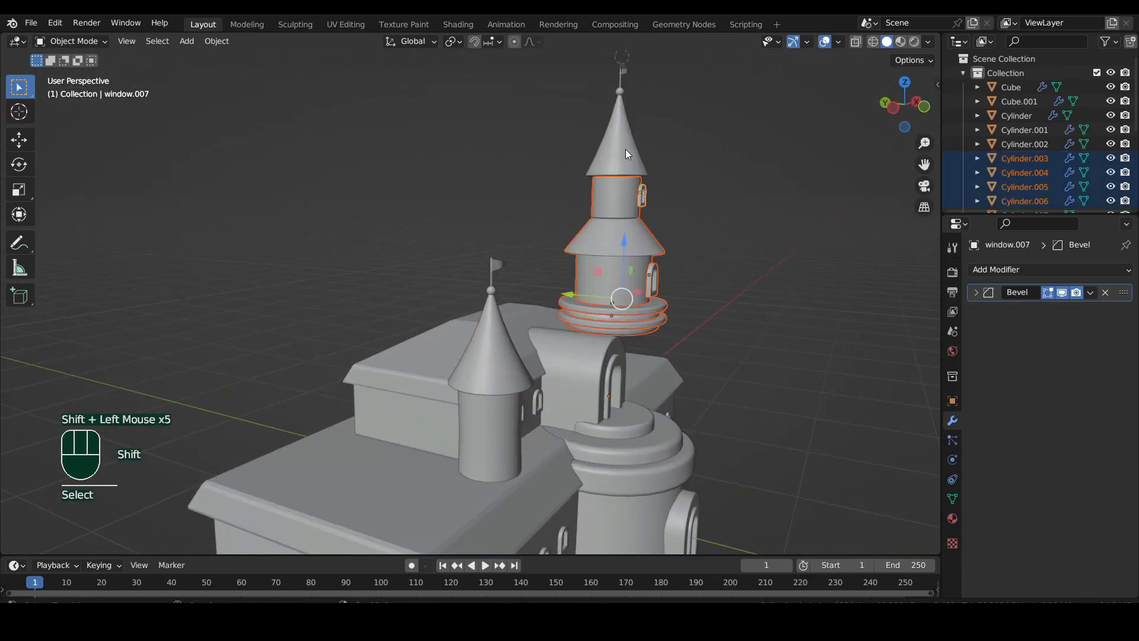
{"action": "left_click", "coordinate": [626, 152], "text": "shift"}
{"action": "middle_click_drag", "start_coordinate": [626, 152], "coordinate": [649, 322]}
{"action": "scroll", "coordinate": [650, 322], "scroll_direction": "up", "scroll_amount": 1}
{"action": "left_click_drag", "start_coordinate": [499, 252], "coordinate": [455, 239]}
Make a linked duplicate of the central turret's lower window, scale it down, and place it on the front of the side drum
{"action": "middle_click_drag", "start_coordinate": [534, 284], "coordinate": [400, 200]}
{"action": "scroll", "coordinate": [400, 201], "scroll_direction": "down", "scroll_amount": 1}
{"action": "left_click", "coordinate": [573, 294]}
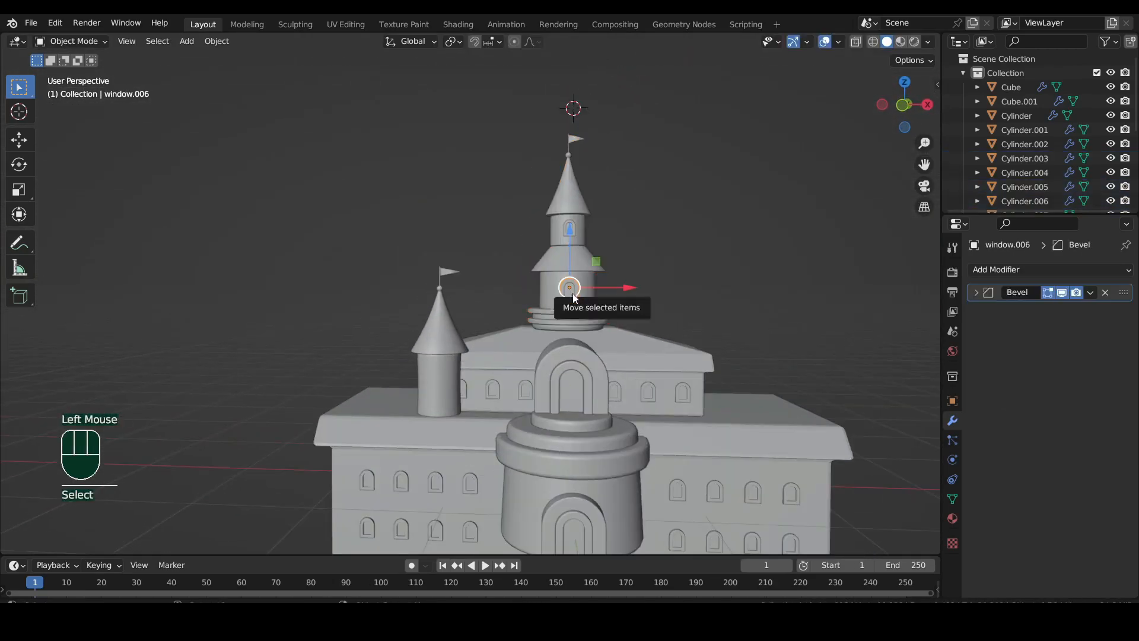
{"action": "left_click", "coordinate": [901, 107]}
{"action": "middle_click_drag", "start_coordinate": [543, 404], "coordinate": [513, 318], "text": "shift"}
{"action": "key", "text": "alt+d"}
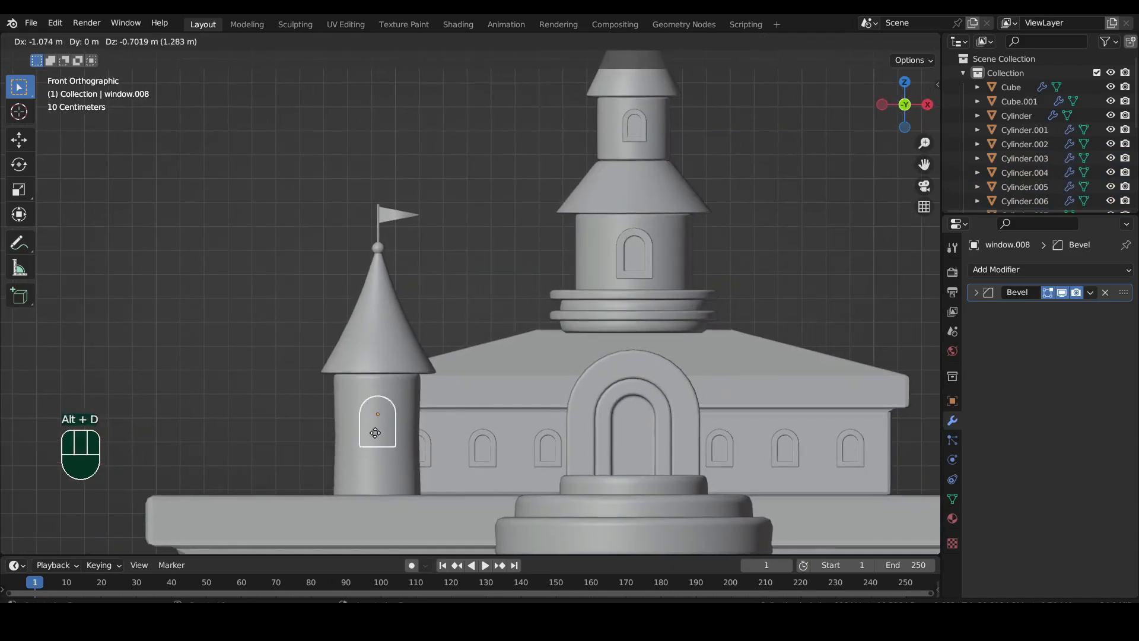
{"action": "left_click", "coordinate": [373, 438]}
{"action": "key", "text": "s"}
{"action": "left_click", "coordinate": [451, 406]}
{"action": "middle_click_drag", "start_coordinate": [452, 406], "coordinate": [521, 426]}
{"action": "scroll", "coordinate": [510, 425], "scroll_direction": "up", "scroll_amount": 4}
{"action": "left_click_drag", "start_coordinate": [393, 407], "coordinate": [460, 435]}
{"action": "middle_click_drag", "start_coordinate": [501, 444], "coordinate": [486, 445]}
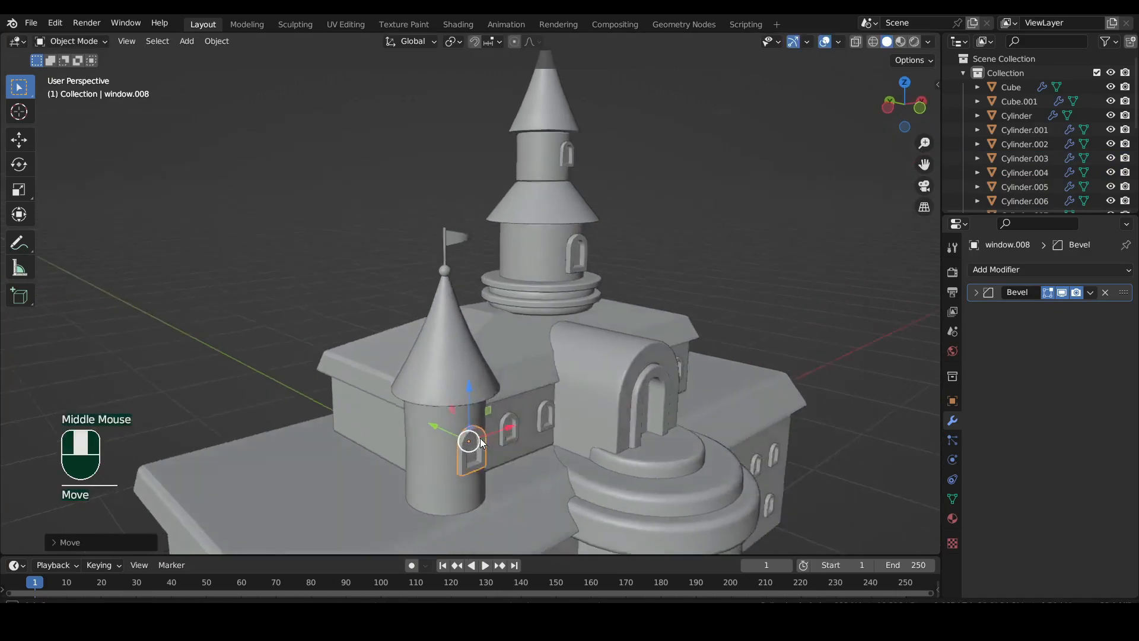
Parent the side turret's window and spire to its drum using the Object option
{"action": "scroll", "coordinate": [491, 423], "scroll_direction": "down", "scroll_amount": 3}
{"action": "middle_click_drag", "start_coordinate": [496, 401], "coordinate": [466, 344]}
{"action": "scroll", "coordinate": [466, 344], "scroll_direction": "up", "scroll_amount": 2}
{"action": "left_click", "coordinate": [421, 312], "text": "shift"}
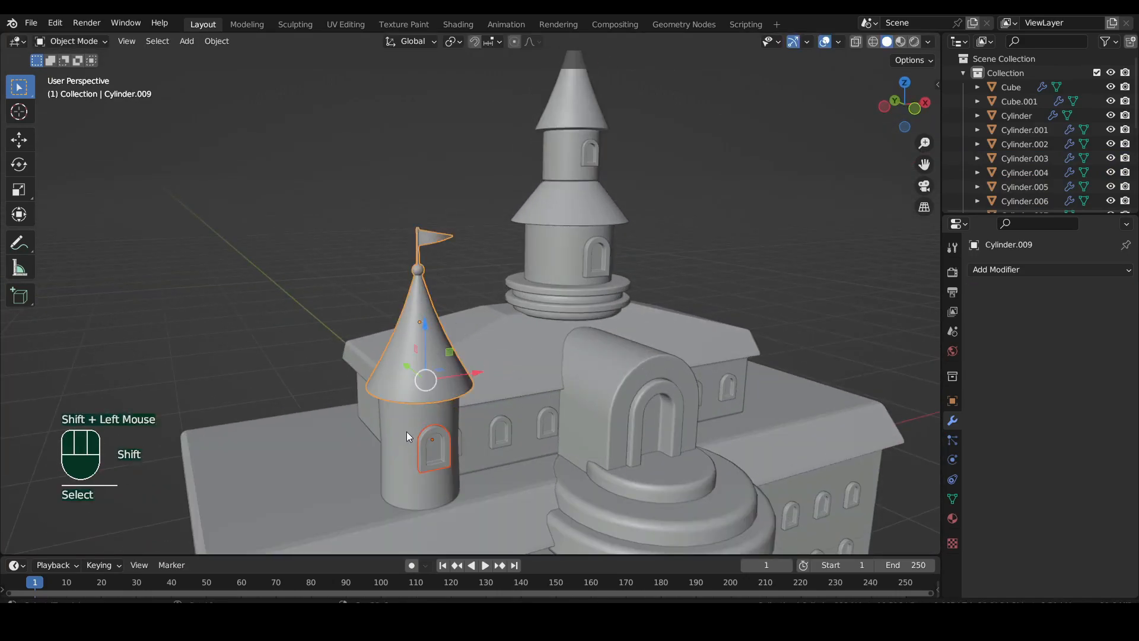
{"action": "left_click", "coordinate": [407, 432], "text": "shift"}
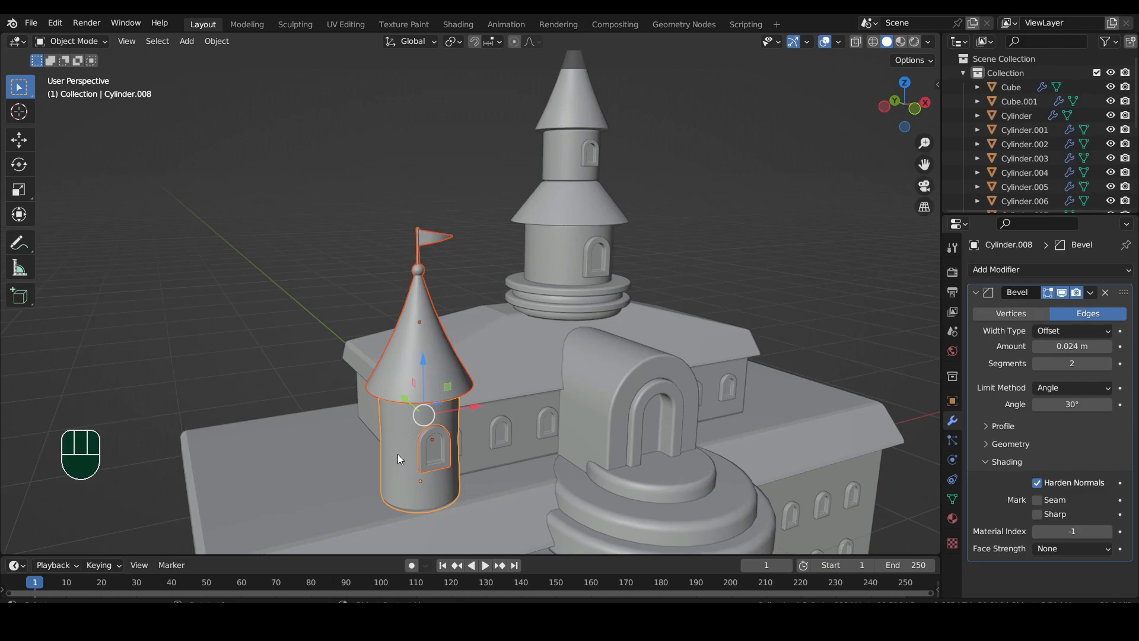
{"action": "key", "text": "ctrl+p"}
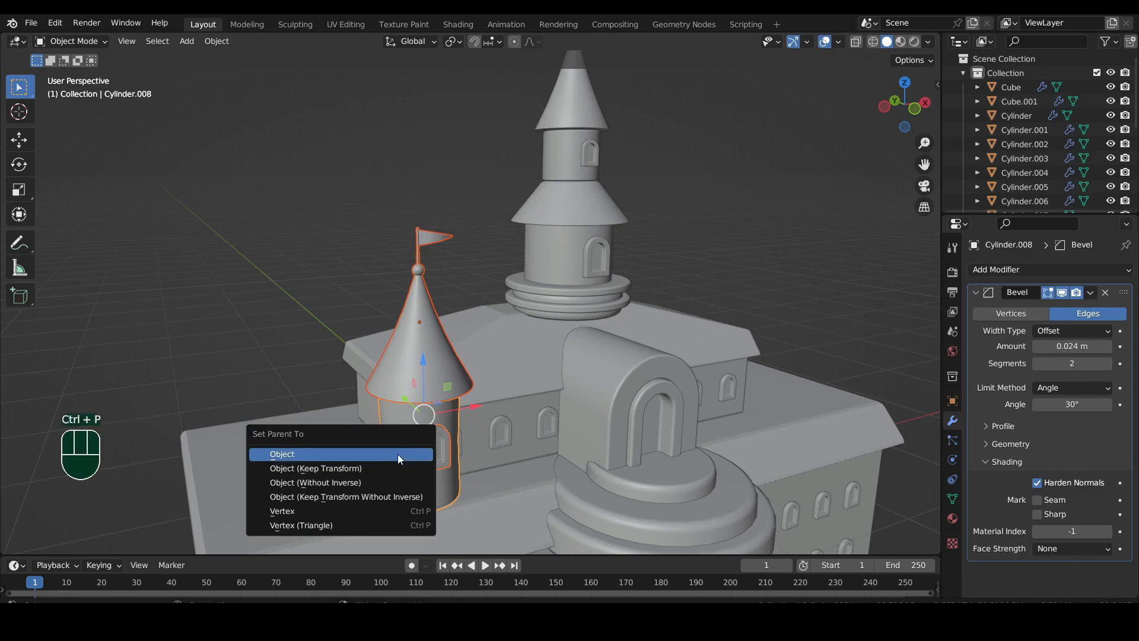
{"action": "left_click", "coordinate": [397, 453]}
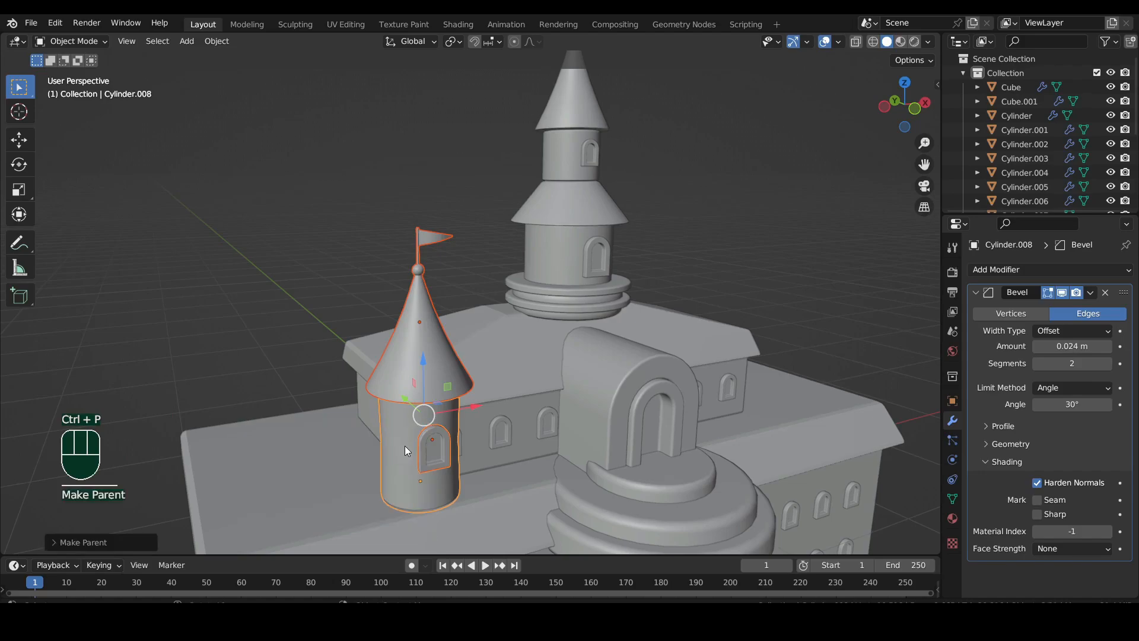
Try scaling the side drum to test whether its parented spire and window follow
{"action": "left_click", "coordinate": [397, 458]}
{"action": "key", "text": "s"}
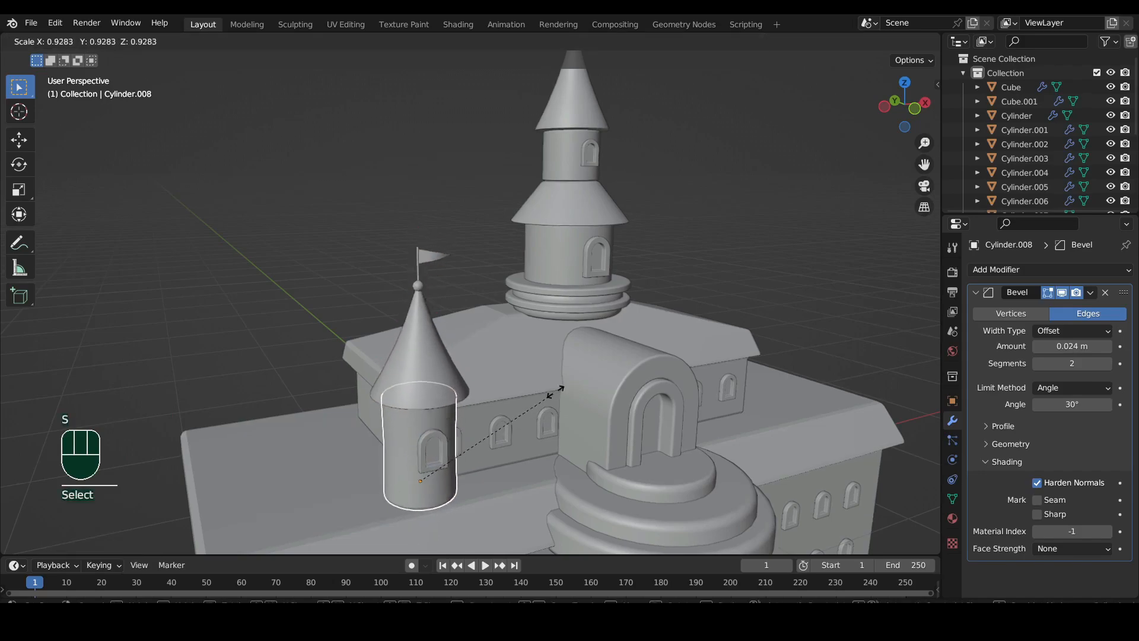
{"action": "left_click", "coordinate": [555, 387]}
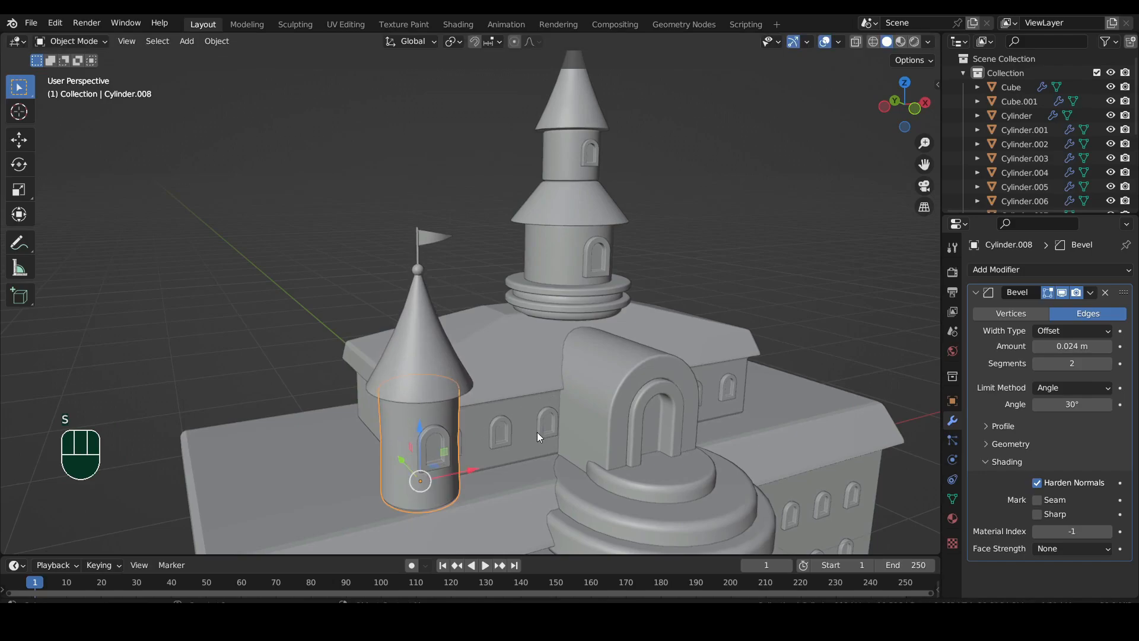
In top view, make a linked duplicate of the whole side turret about 2.13 m along X at the opposite front corner
{"action": "left_click", "coordinate": [437, 445], "text": "shift"}
{"action": "left_click", "coordinate": [442, 367], "text": "shift"}
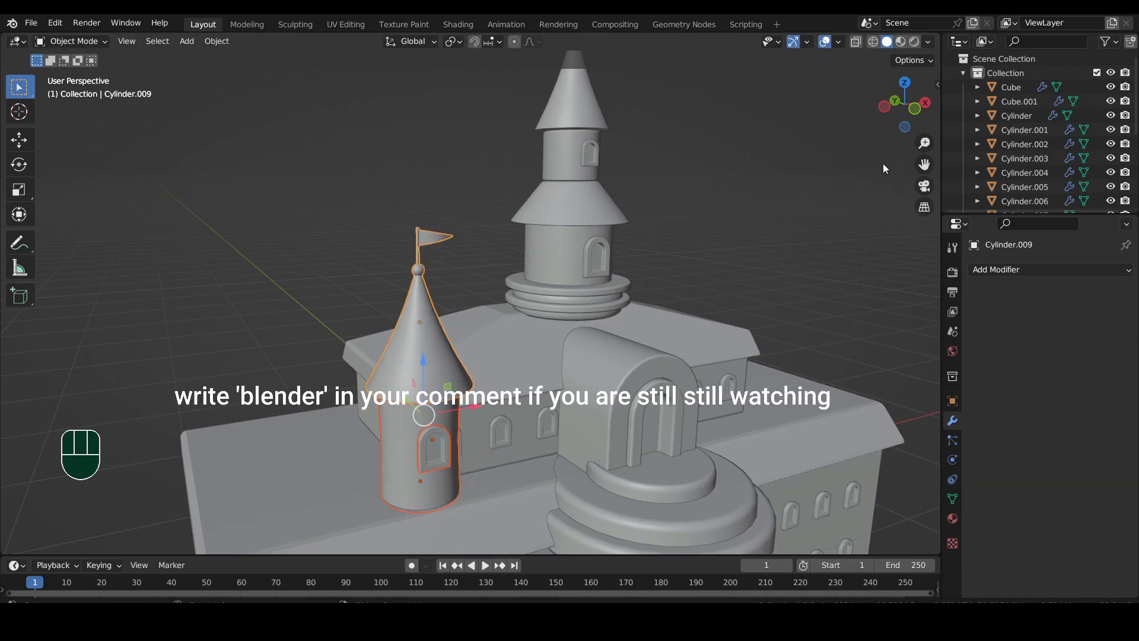
{"action": "left_click", "coordinate": [904, 82]}
{"action": "key", "text": "alt+d"}
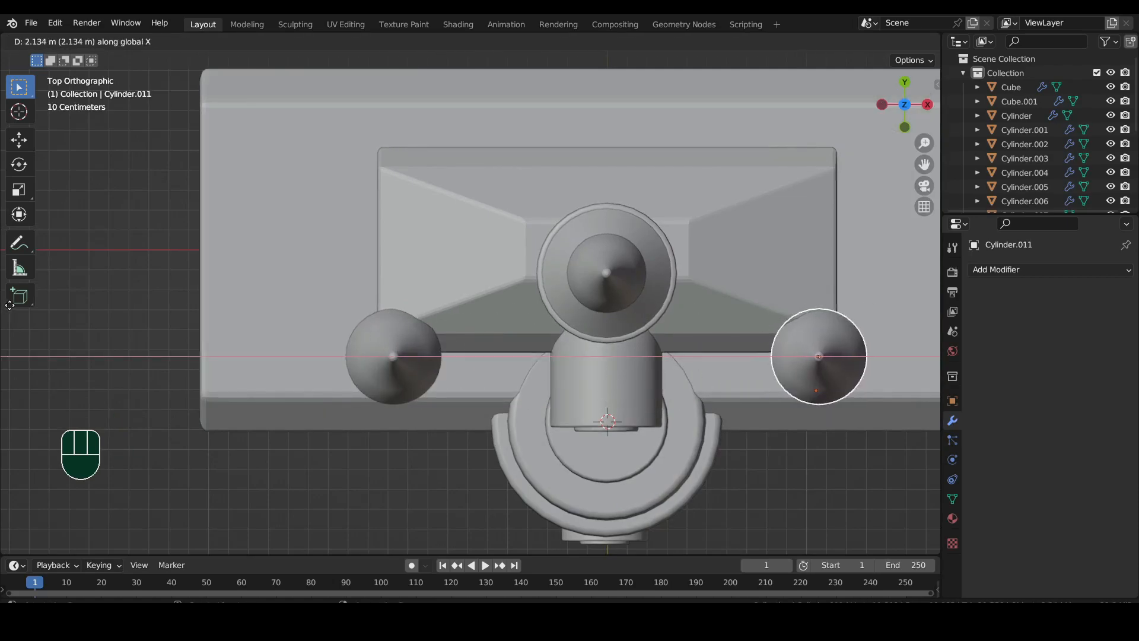
{"action": "left_click", "coordinate": [924, 310]}
Select both front side turrets and place linked duplicates about 1 m back along Y at the rear corners
{"action": "middle_click_drag", "start_coordinate": [580, 460], "coordinate": [367, 294], "text": "shift"}
{"action": "left_click", "coordinate": [369, 404], "text": "shift"}
{"action": "left_click", "coordinate": [369, 405], "text": "shift"}
{"action": "left_click", "coordinate": [372, 369], "text": "shift"}
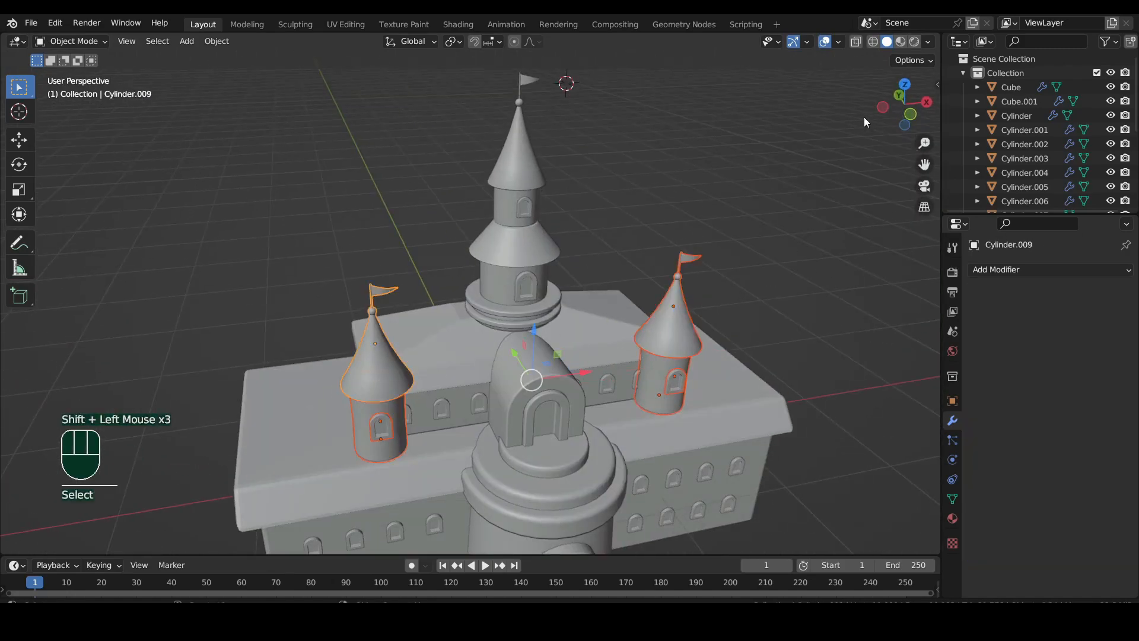
{"action": "left_click", "coordinate": [905, 83]}
{"action": "scroll", "coordinate": [655, 283], "scroll_direction": "up", "scroll_amount": 3}
{"action": "middle_click_drag", "start_coordinate": [655, 283], "coordinate": [638, 326], "text": "shift"}
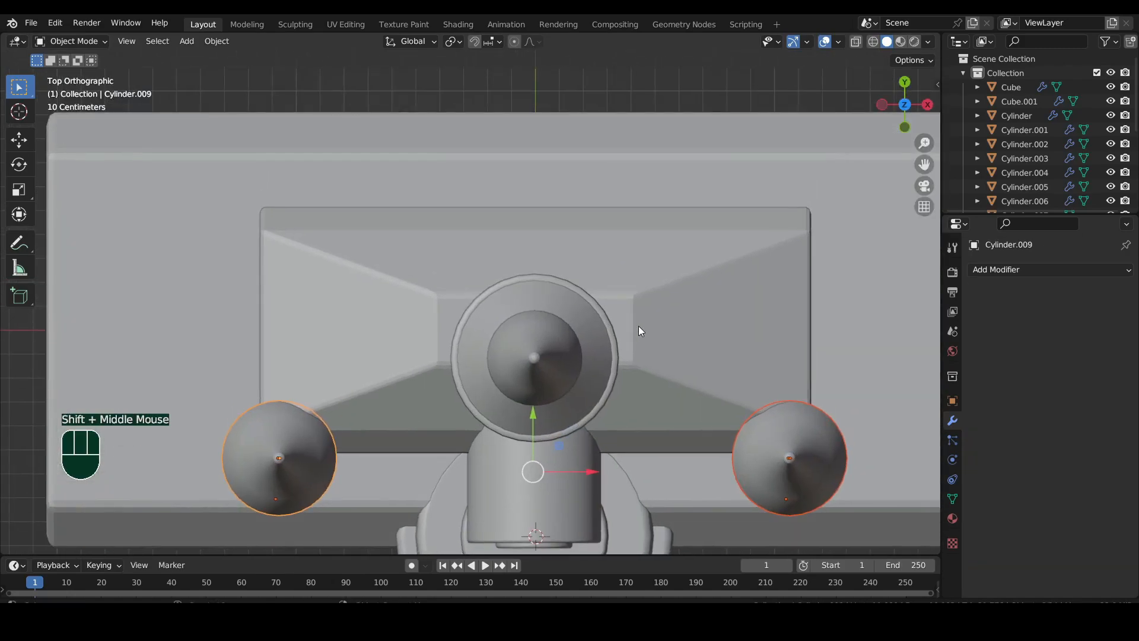
{"action": "key", "text": "alt+d"}
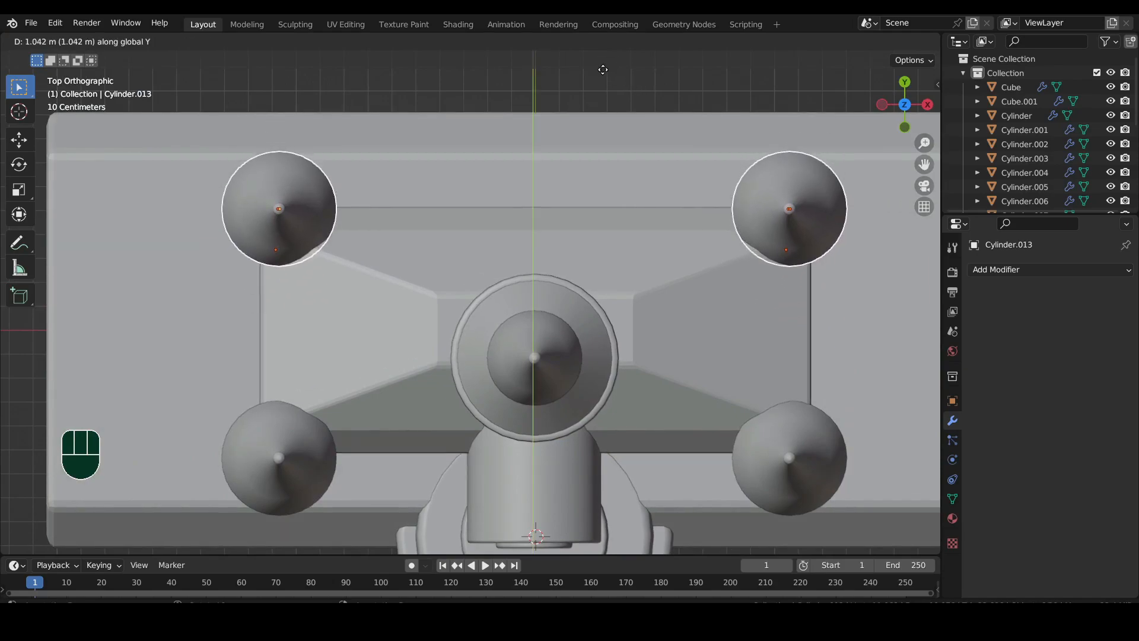
{"action": "left_click", "coordinate": [603, 59]}
Delete the windows on the two rear corner turrets
{"action": "middle_click_drag", "start_coordinate": [602, 60], "coordinate": [645, 316]}
{"action": "scroll", "coordinate": [454, 327], "scroll_direction": "up", "scroll_amount": 3}
{"action": "left_click", "coordinate": [389, 248]}
{"action": "scroll", "coordinate": [644, 317], "scroll_direction": "up", "scroll_amount": 3}
{"action": "left_click", "coordinate": [675, 317], "text": "shift"}
{"action": "key", "text": "x"}
{"action": "left_click", "coordinate": [666, 318]}
In front view, duplicate the left front turret's drum and spire without the window, about 0.7 m along X toward the entrance arch
{"action": "middle_click_drag", "start_coordinate": [543, 248], "coordinate": [641, 249]}
{"action": "left_click", "coordinate": [907, 112]}
{"action": "scroll", "coordinate": [576, 279], "scroll_direction": "up", "scroll_amount": 6}
{"action": "middle_click_drag", "start_coordinate": [457, 341], "coordinate": [240, 315], "text": "shift"}
{"action": "left_click", "coordinate": [228, 320]}
{"action": "left_click", "coordinate": [224, 257], "text": "shift"}
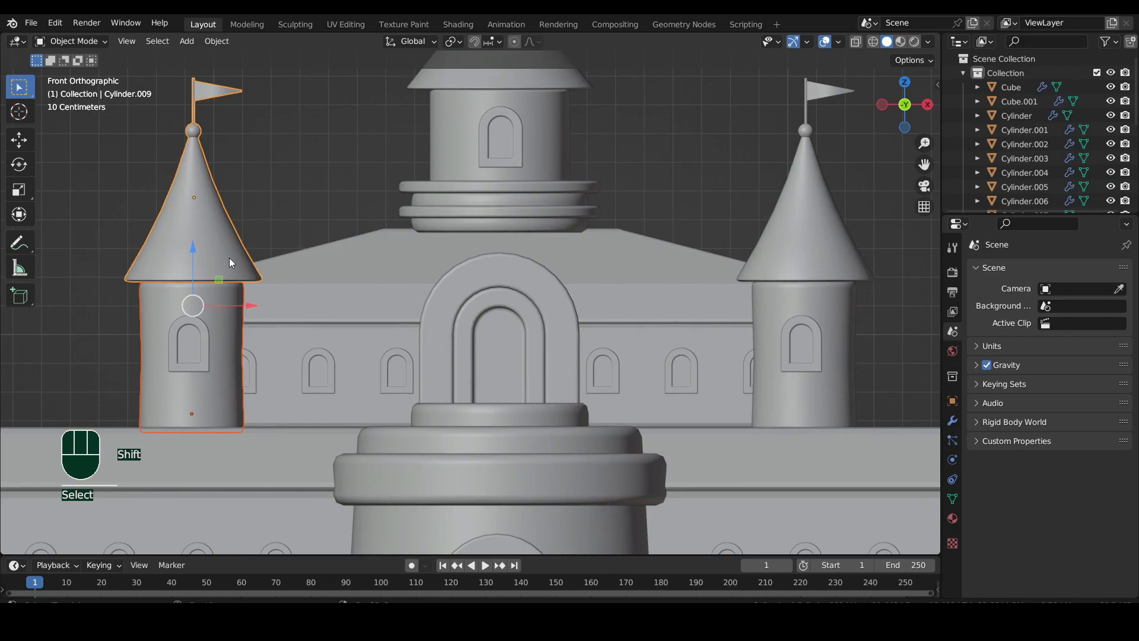
{"action": "key", "text": "shift+d"}
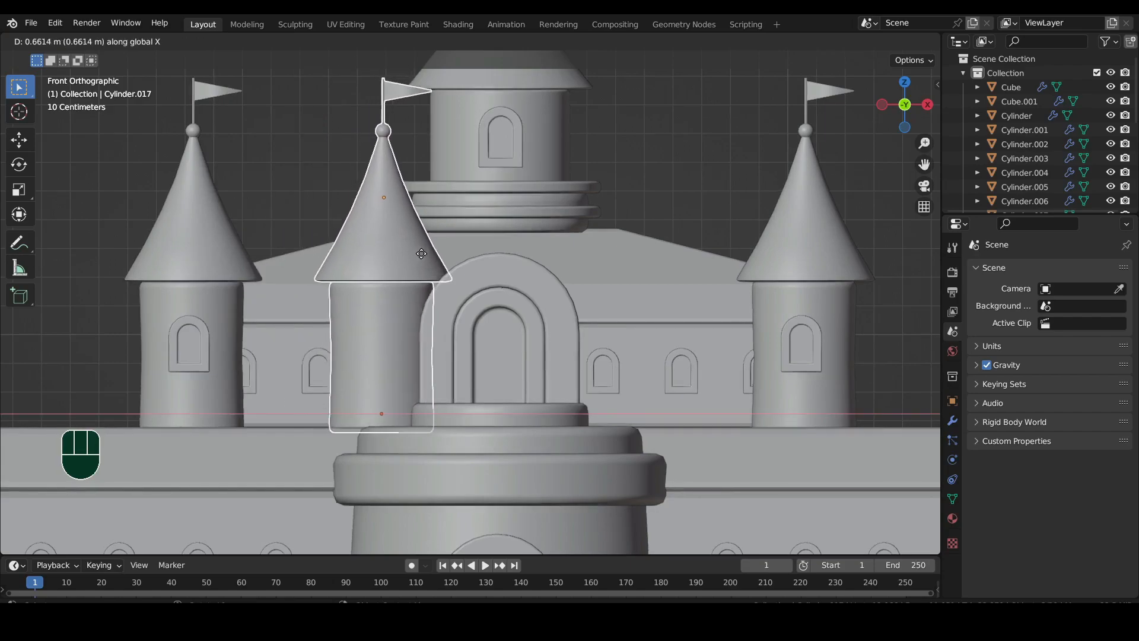
{"action": "left_click", "coordinate": [413, 256]}
Scale the copied turret down to about half size and position it on the main roof just left of the entrance arch
{"action": "key", "text": "s"}
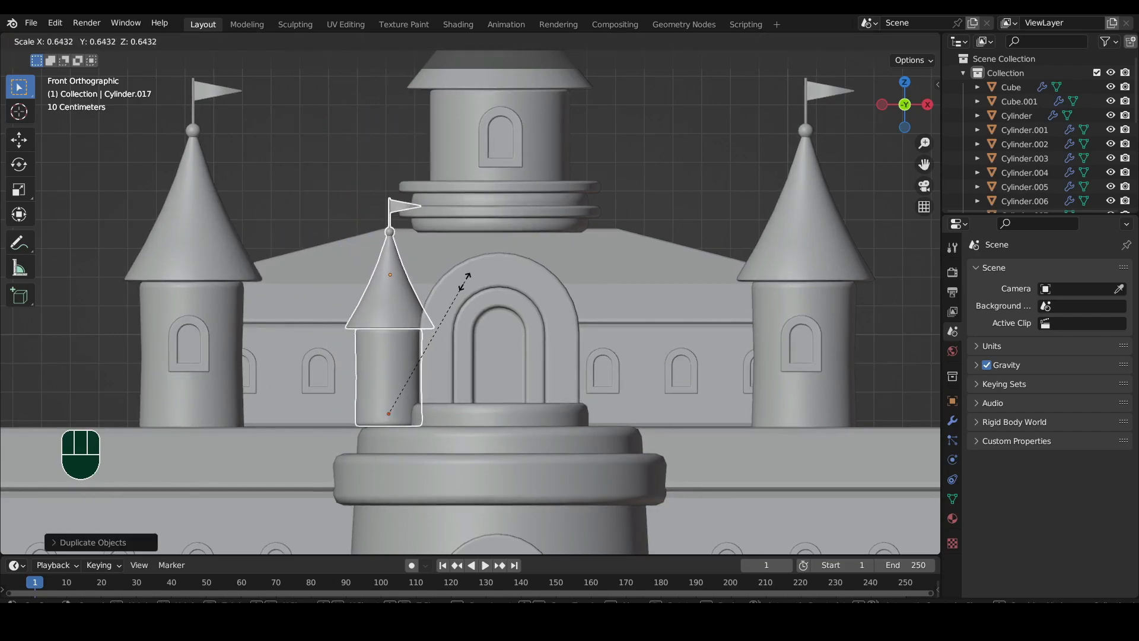
{"action": "left_click", "coordinate": [427, 305]}
{"action": "left_click_drag", "start_coordinate": [388, 325], "coordinate": [388, 331]}
{"action": "left_click_drag", "start_coordinate": [433, 365], "coordinate": [438, 365]}
Delete the vertices of the flag and its pole from the small turret's spire, keeping the ball
{"action": "key", "text": "Tab"}
{"action": "left_click", "coordinate": [406, 262]}
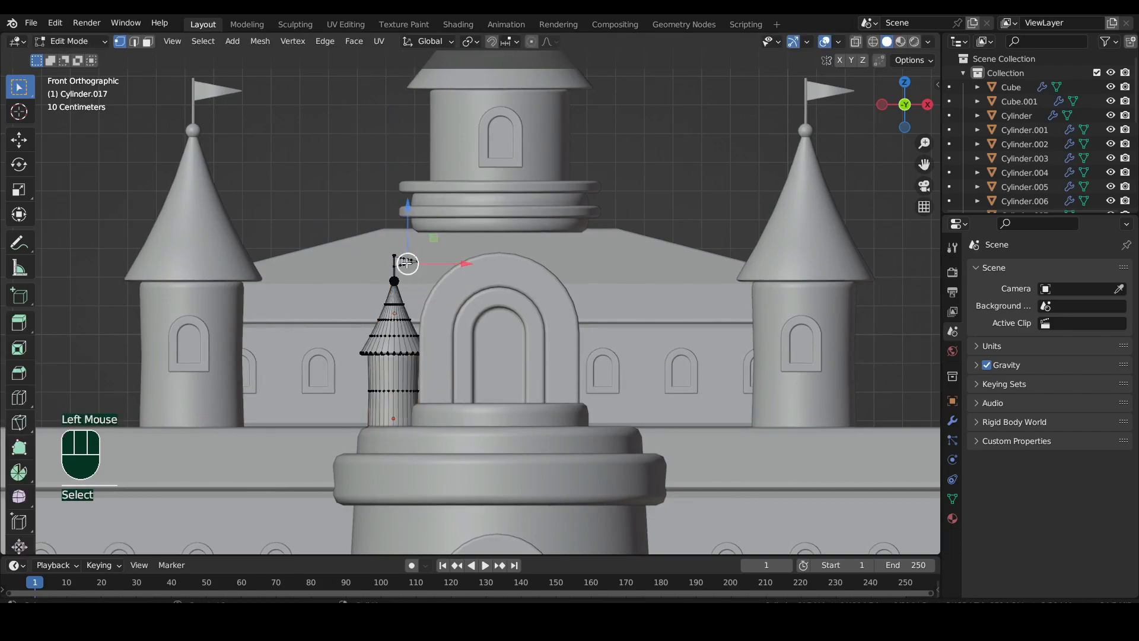
{"action": "key", "text": "l"}
{"action": "scroll", "coordinate": [356, 237], "scroll_direction": "up", "scroll_amount": 4}
{"action": "key", "text": "l"}
{"action": "key", "text": "x"}
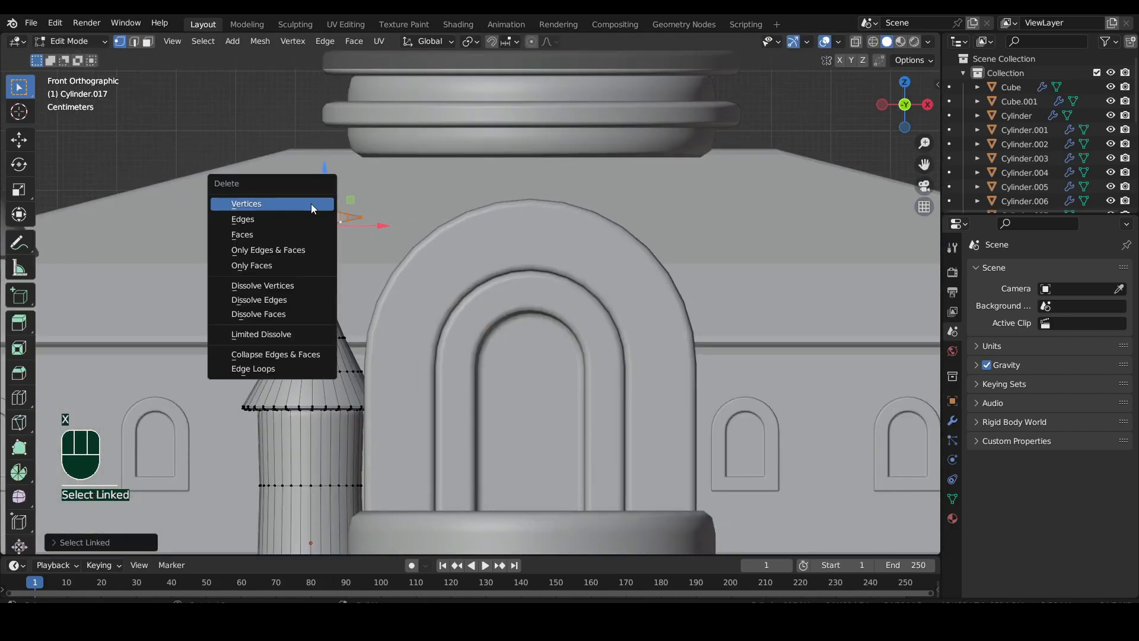
{"action": "left_click", "coordinate": [313, 206]}
{"action": "key", "text": "Tab"}
{"action": "scroll", "coordinate": [369, 325], "scroll_direction": "down", "scroll_amount": 2}
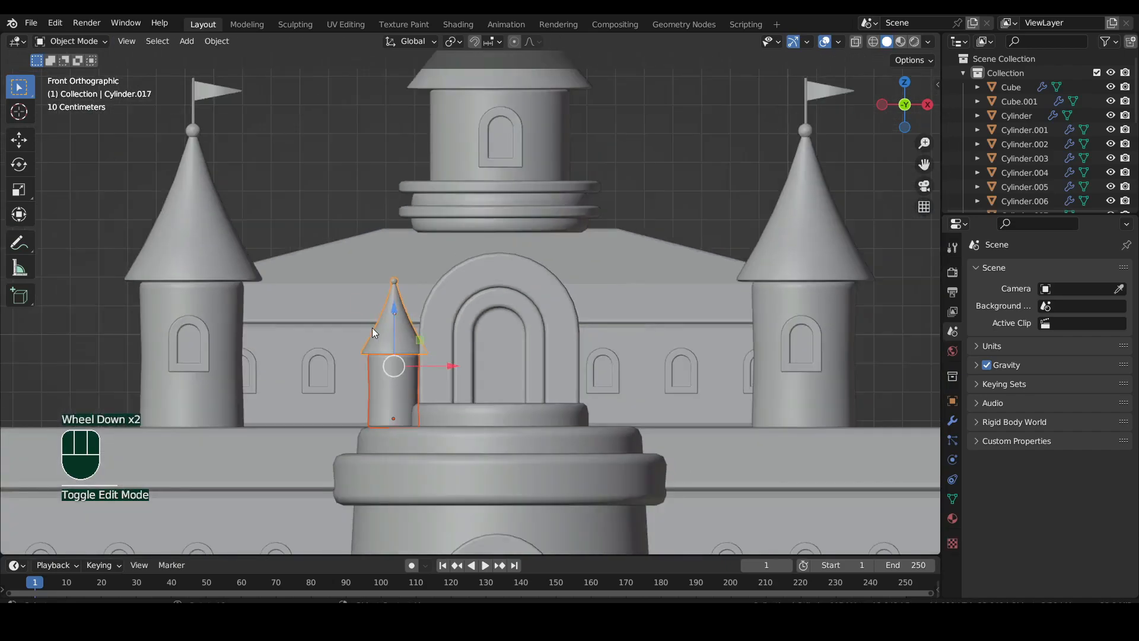
Make the small turret slightly taller by raising the upper part of its drum and the spire in wireframe view
{"action": "left_click", "coordinate": [390, 319]}
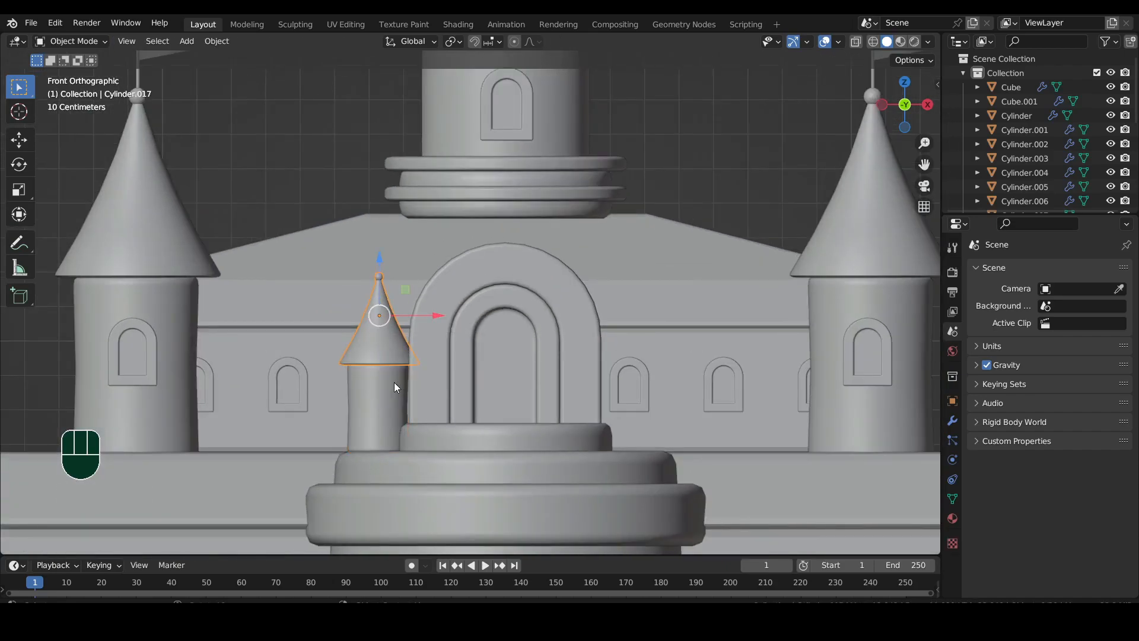
{"action": "left_click", "coordinate": [389, 395]}
{"action": "key", "text": "Tab"}
{"action": "key", "text": "shift+z"}
{"action": "left_click_drag", "start_coordinate": [315, 332], "coordinate": [405, 383]}
{"action": "left_click_drag", "start_coordinate": [379, 344], "coordinate": [378, 333]}
{"action": "left_click_drag", "start_coordinate": [308, 317], "coordinate": [464, 373]}
{"action": "left_click_drag", "start_coordinate": [378, 319], "coordinate": [380, 290]}
{"action": "key", "text": "shift+z"}
{"action": "key", "text": "Tab"}
Make a linked duplicate of the small turret about 0.7 m along X on the other side of the entrance arch
{"action": "left_click", "coordinate": [391, 346]}
{"action": "left_click", "coordinate": [387, 389], "text": "shift"}
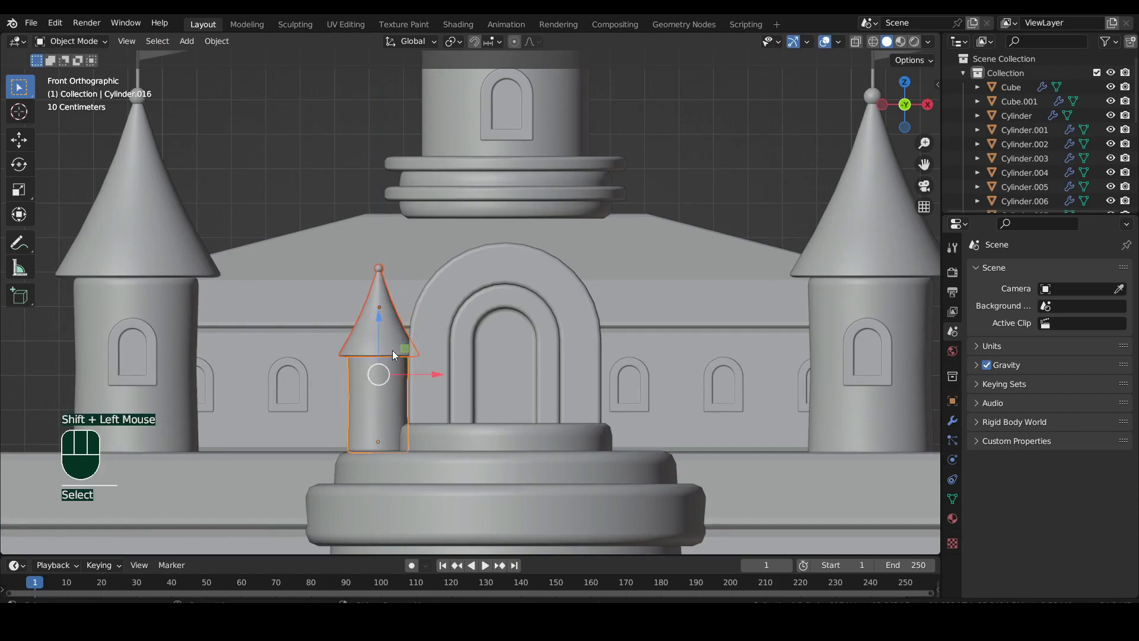
{"action": "key", "text": "alt+d"}
{"action": "key", "text": "x"}
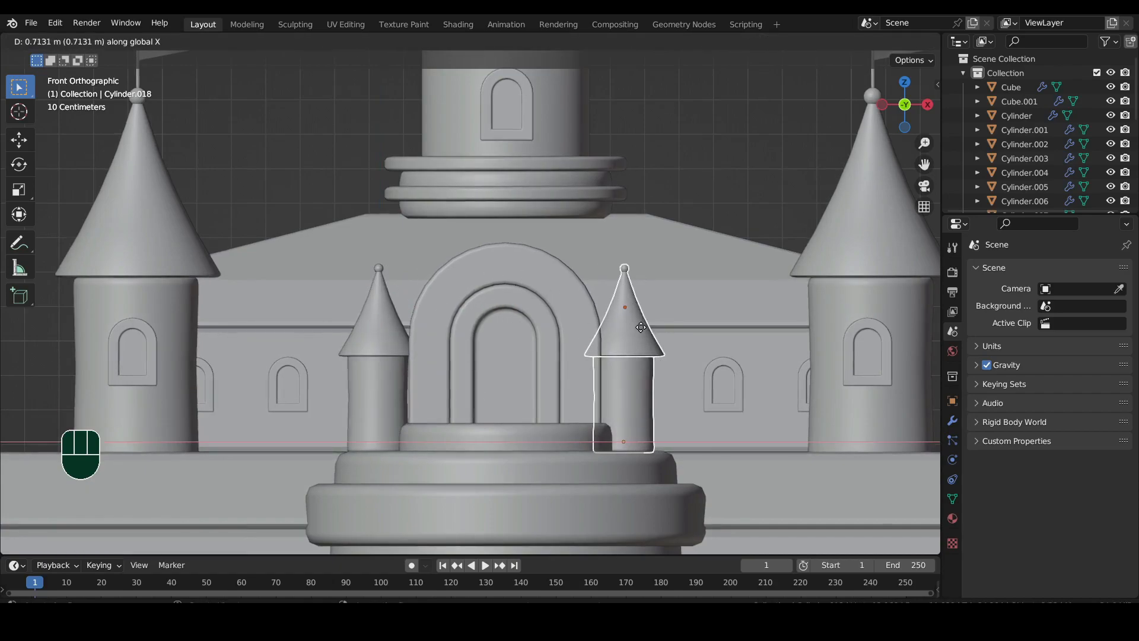
{"action": "left_click", "coordinate": [646, 328]}
{"action": "scroll", "coordinate": [558, 374], "scroll_direction": "down", "scroll_amount": 6}
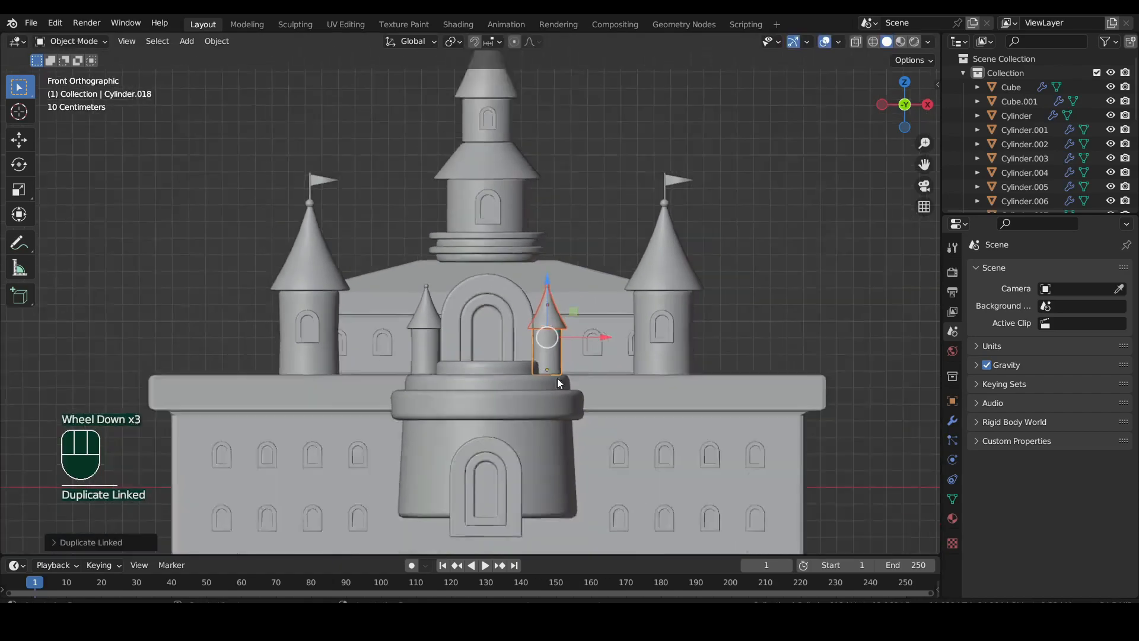
{"action": "left_click", "coordinate": [717, 300]}
{"action": "scroll", "coordinate": [717, 300], "scroll_direction": "up", "scroll_amount": 2}
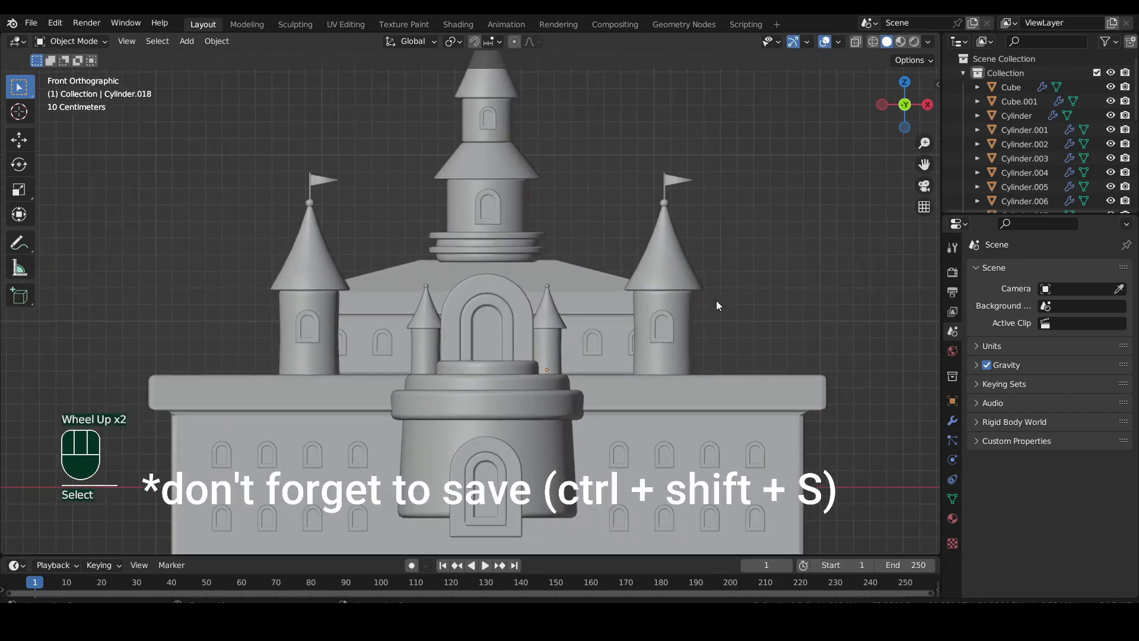